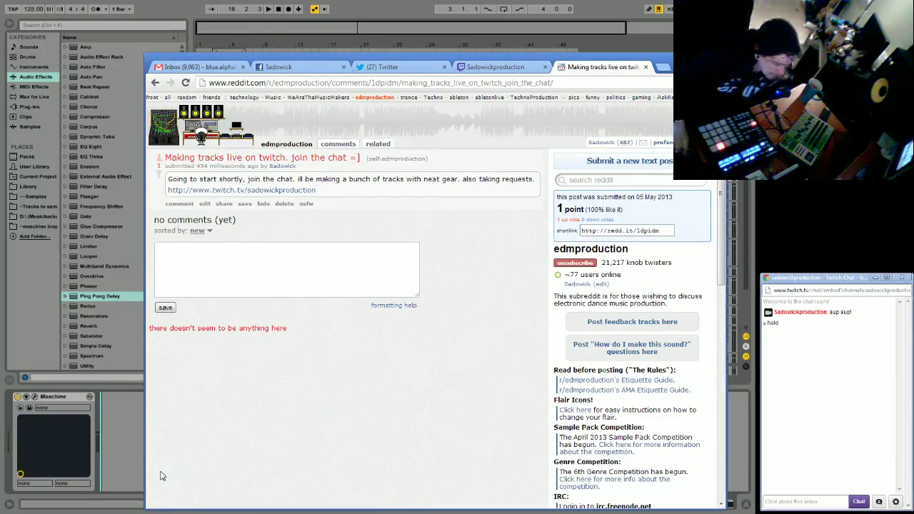
# Switch from the web browser to the Ableton Live arrangement.
pyautogui.hotkey('alt', 'Tab')
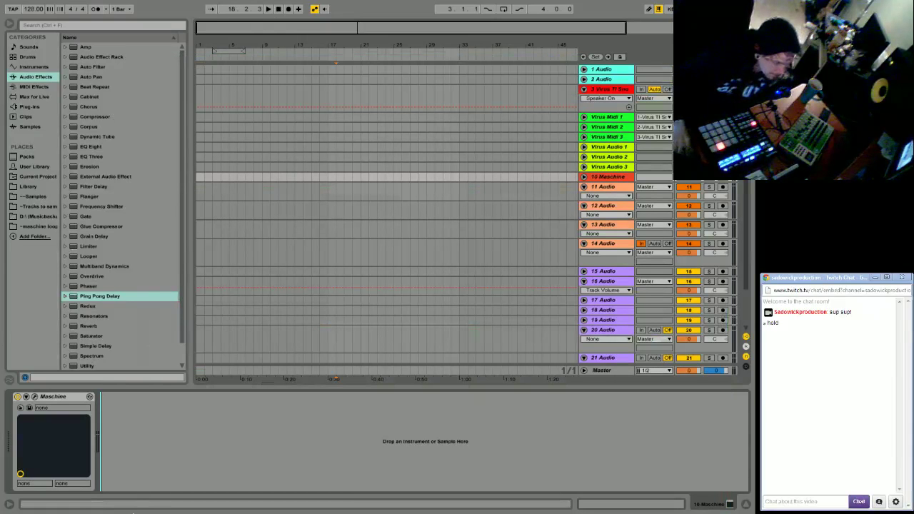
pyautogui.hotkey('alt', 'Tab')
pyautogui.moveTo(221, 52); pyautogui.dragTo(382, 178)
pyautogui.hotkey('alt', 'Tab')
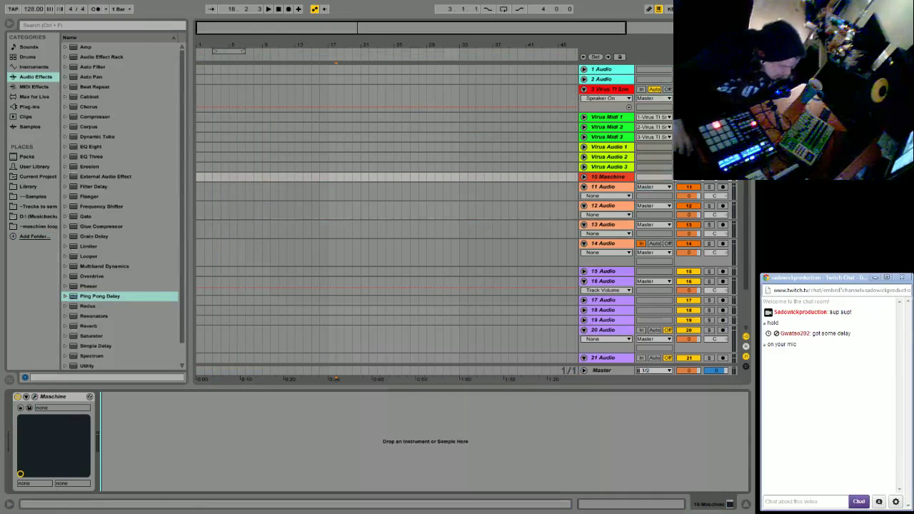
pyautogui.press('super')
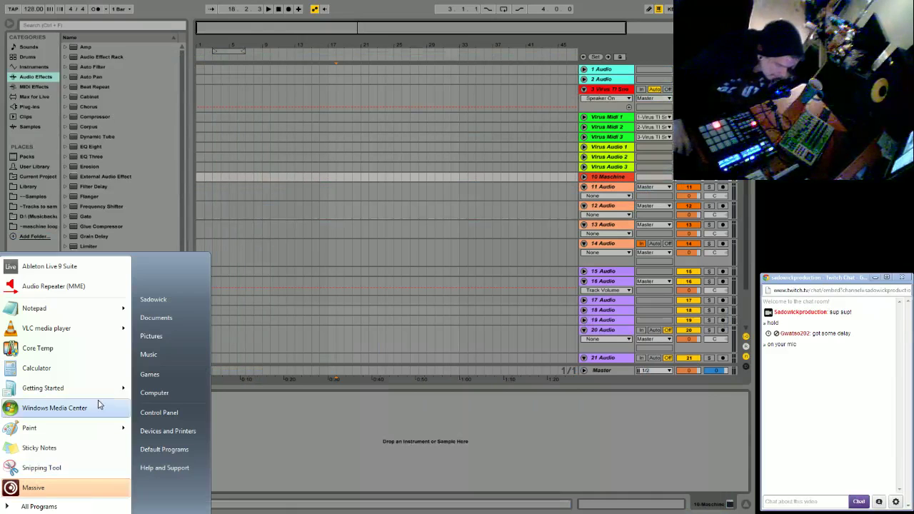
pyautogui.click(71, 286)
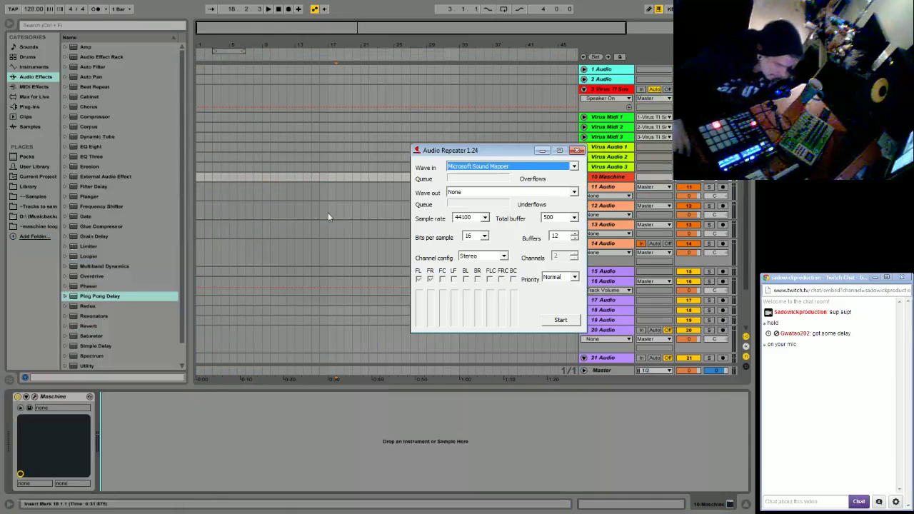
pyautogui.click(580, 148)
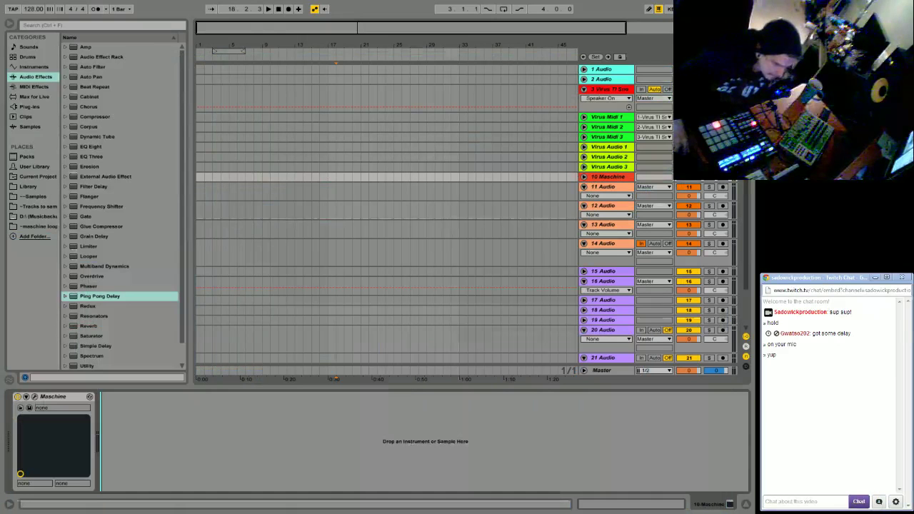
# Bring up the two running Audio Repeater windows, compare their settings side by side and minimize both.
pyautogui.click(834, 481)
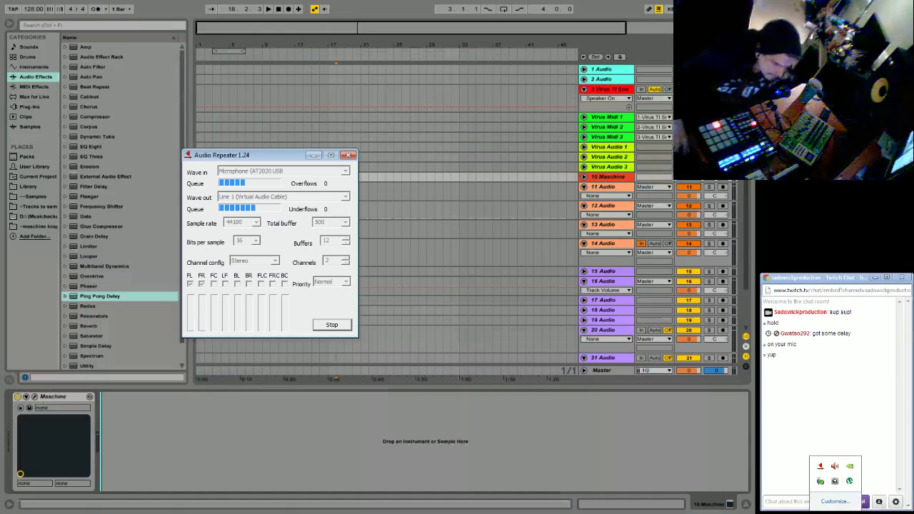
pyautogui.click(820, 466)
pyautogui.moveTo(502, 151); pyautogui.dragTo(452, 156)
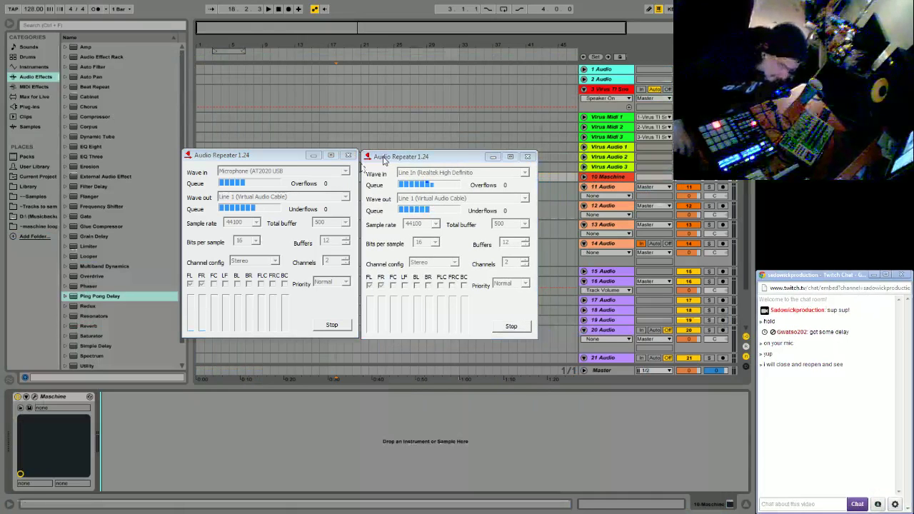
pyautogui.click(315, 156)
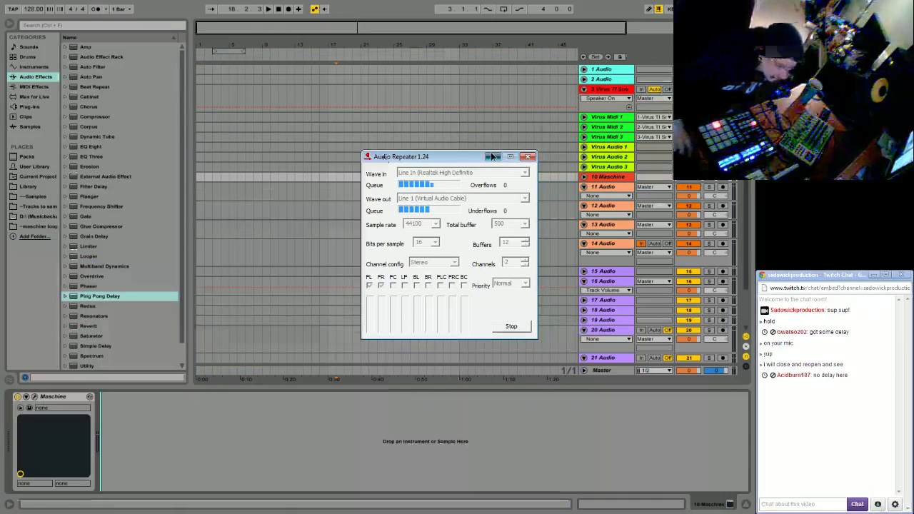
pyautogui.click(492, 157)
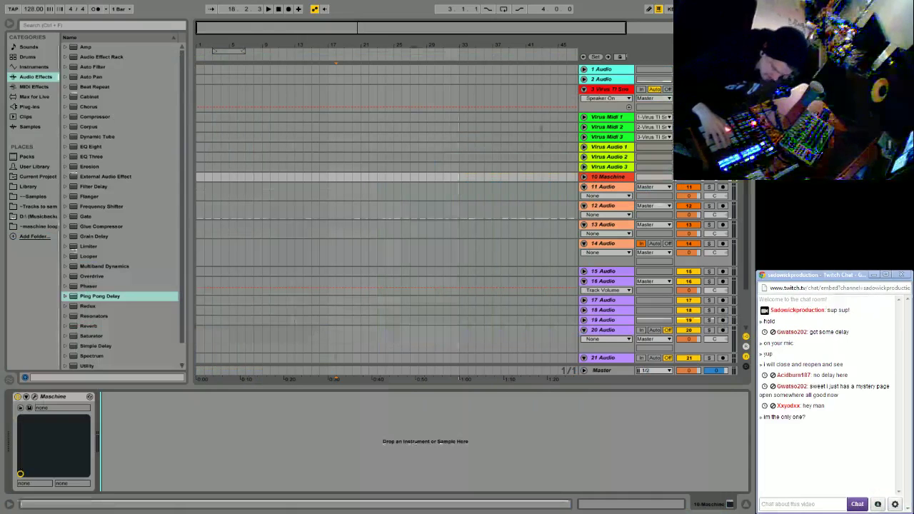
# Look over the Maschine plug-in window of track 10 and close it.
pyautogui.click(596, 177)
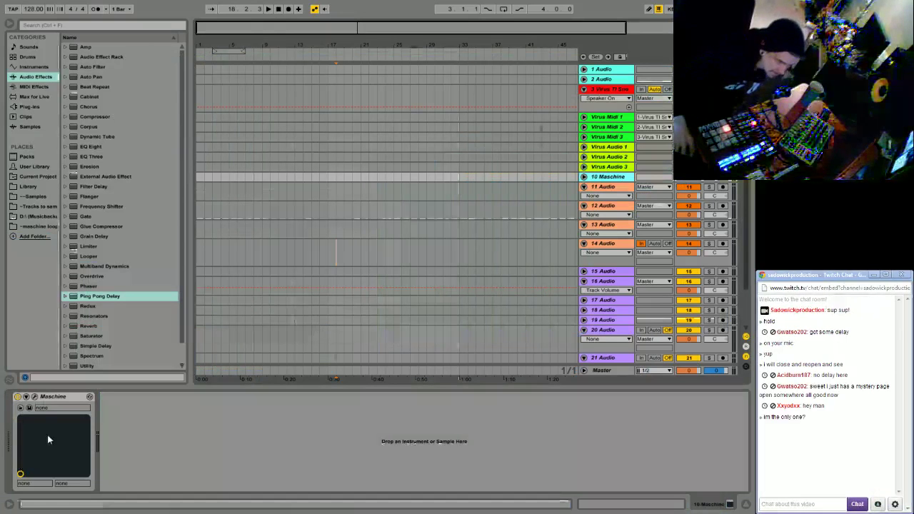
pyautogui.click(34, 397)
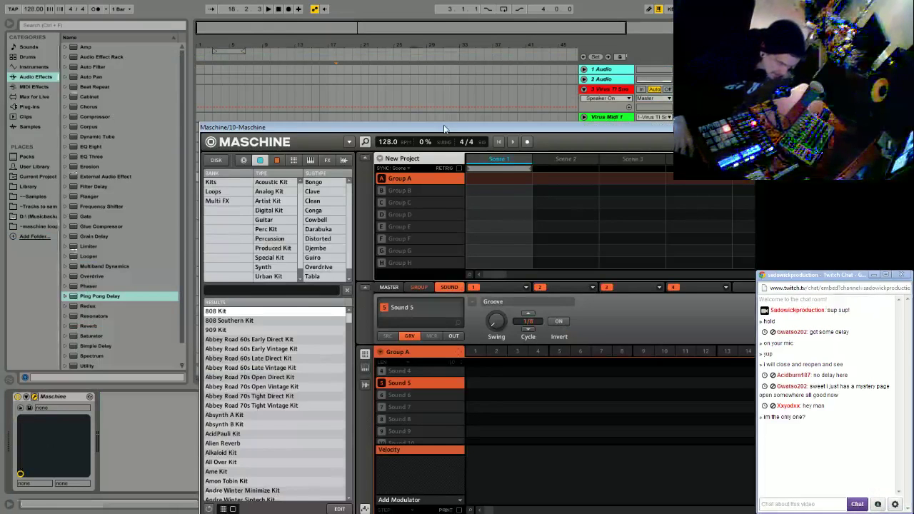
pyautogui.moveTo(443, 129); pyautogui.dragTo(302, 83)
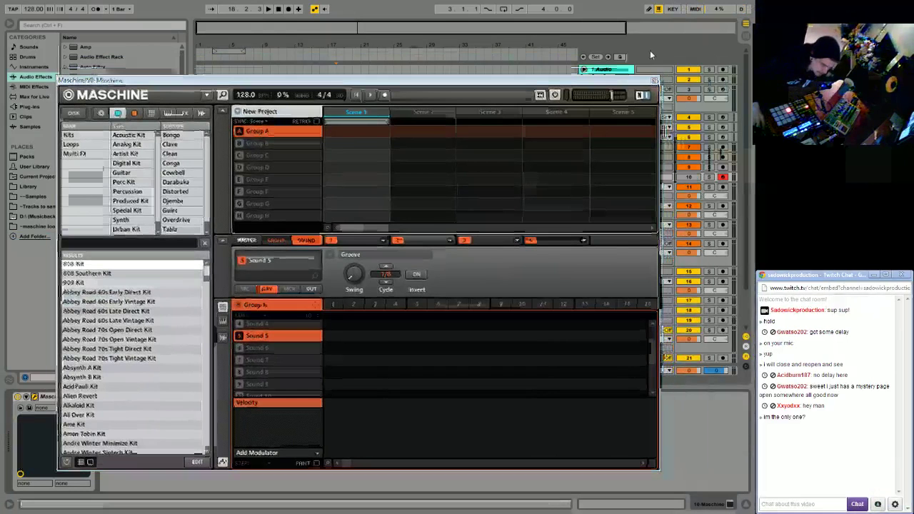
pyautogui.click(654, 80)
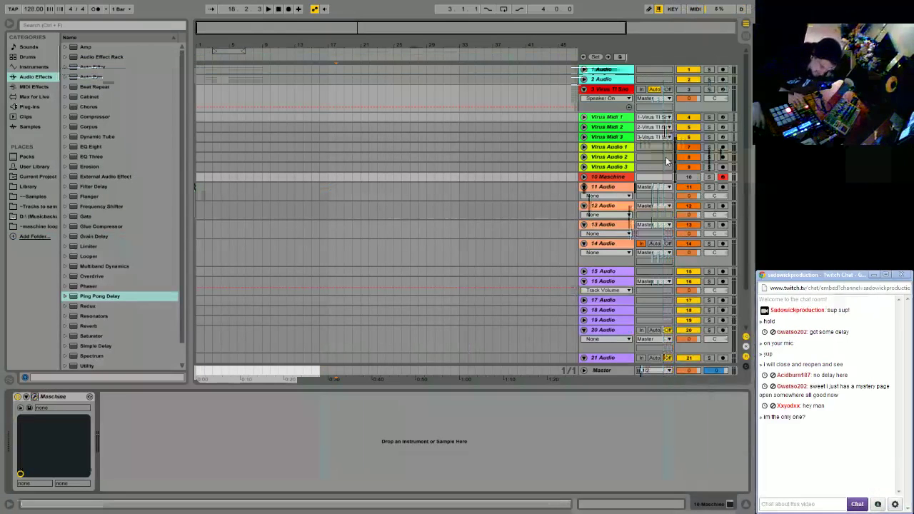
# Inspect the device chains of audio tracks 11 to 14.
pyautogui.click(610, 189)
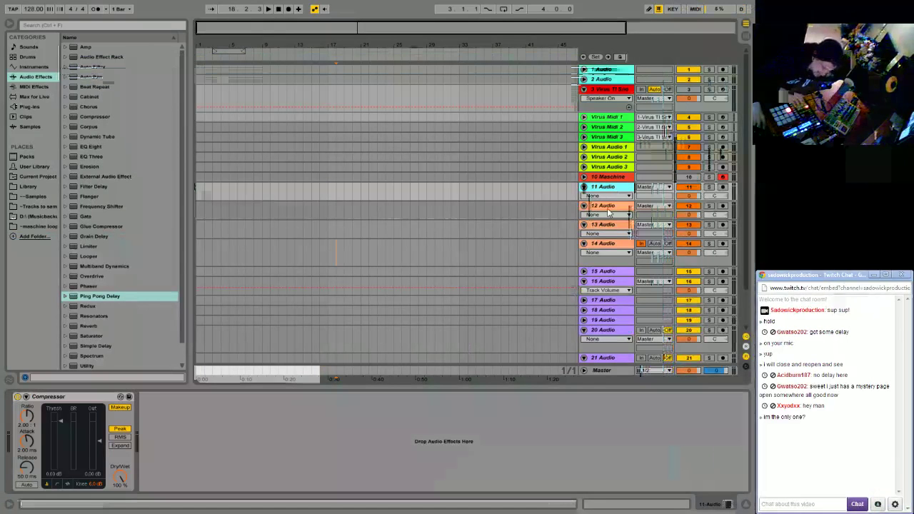
pyautogui.click(610, 207)
pyautogui.click(611, 228)
pyautogui.click(603, 246)
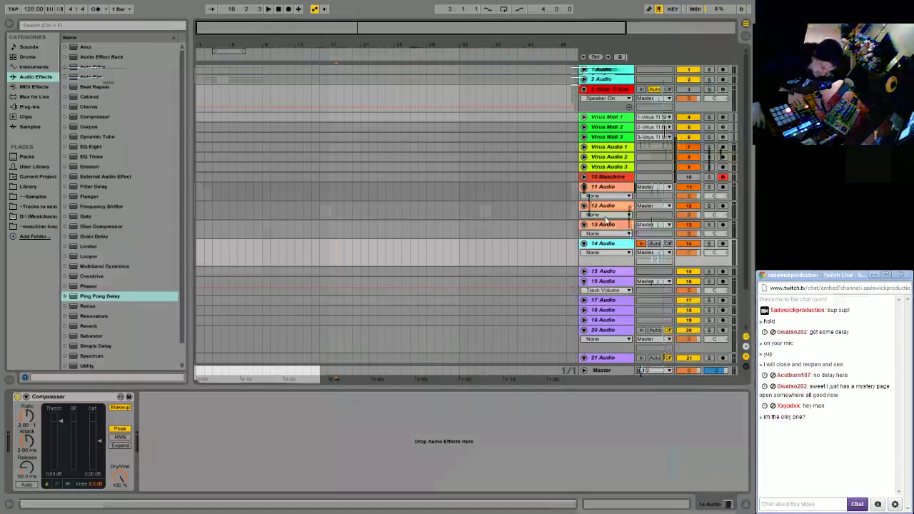
pyautogui.click(608, 193)
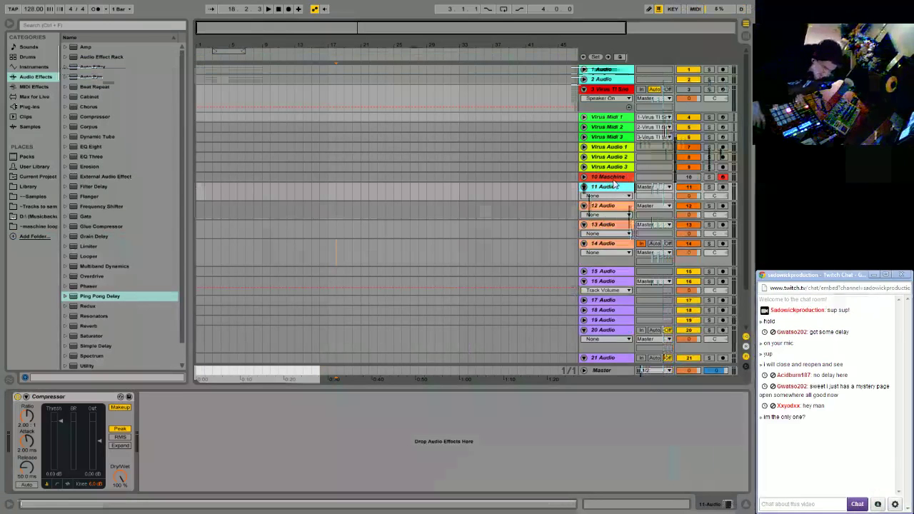
# Open the Maschine plug-in window of track 10 and place it so the sample browser stays accessible.
pyautogui.click(613, 178)
pyautogui.click(40, 406)
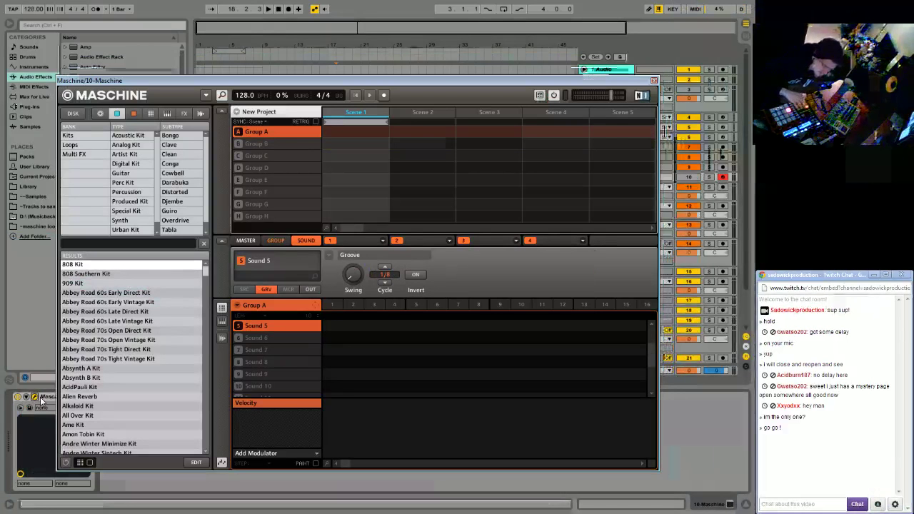
pyautogui.moveTo(178, 80); pyautogui.dragTo(248, 72)
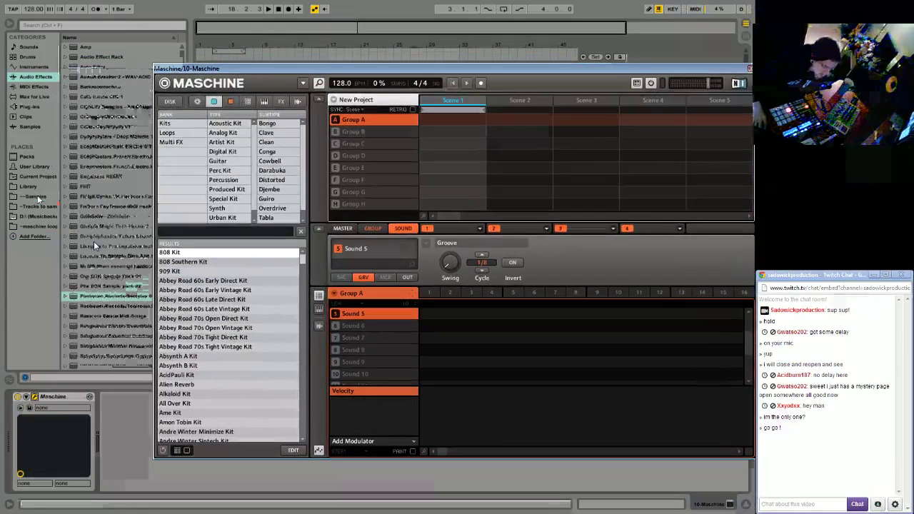
# Audition kick samples in the VMH2 Bassdrum folder and load VMH2 Bassdrum 014 into Sound 1 of Maschine's Group A.
pyautogui.click(65, 347)
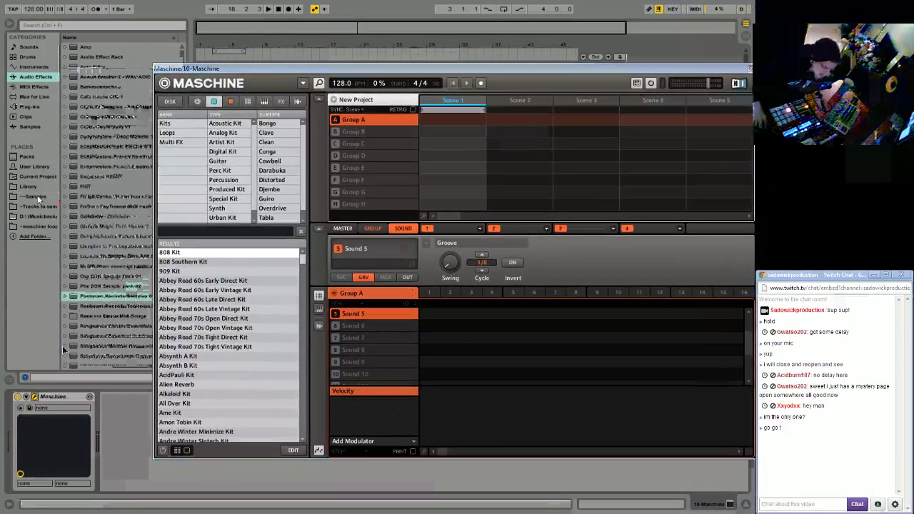
pyautogui.click(79, 286)
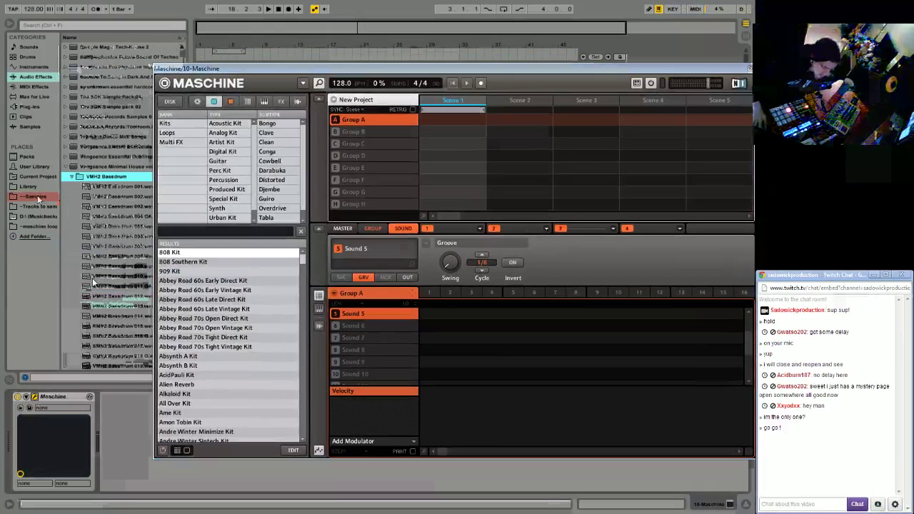
pyautogui.click(96, 286)
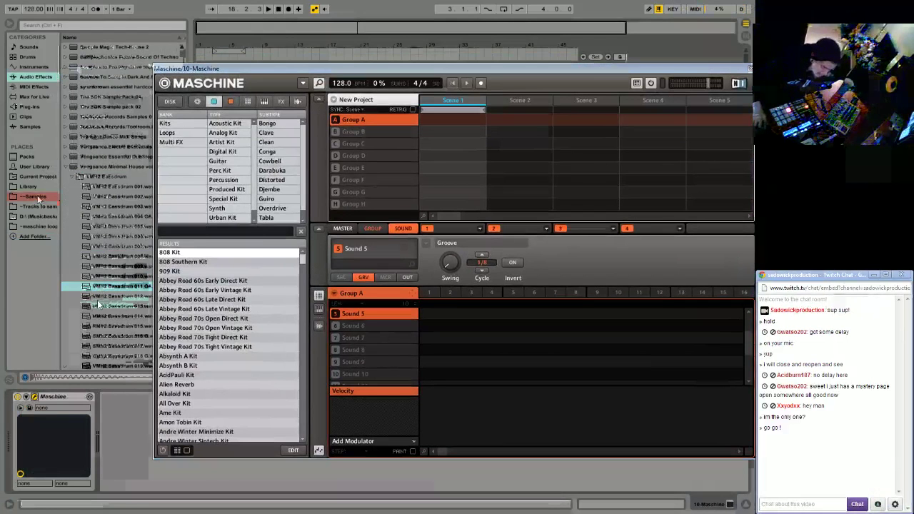
pyautogui.press('Down')
pyautogui.press('Down')
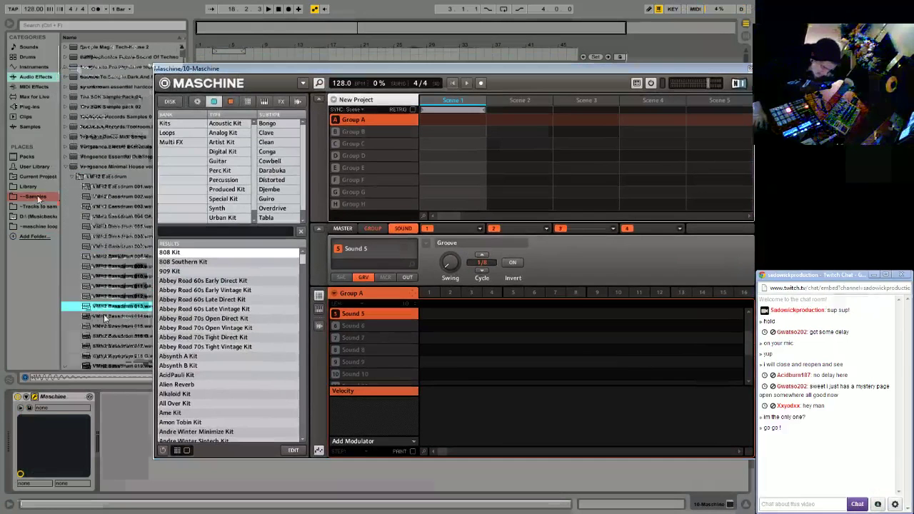
pyautogui.click(104, 318)
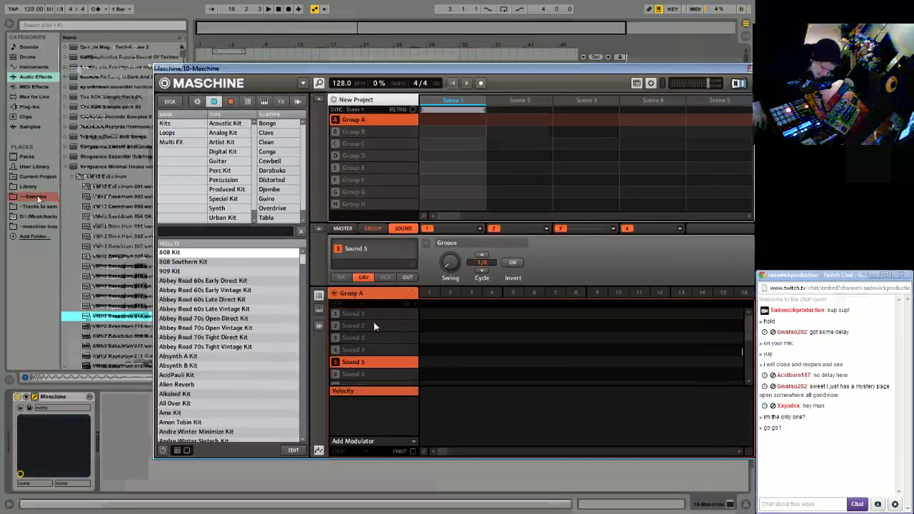
pyautogui.moveTo(112, 318); pyautogui.dragTo(369, 318)
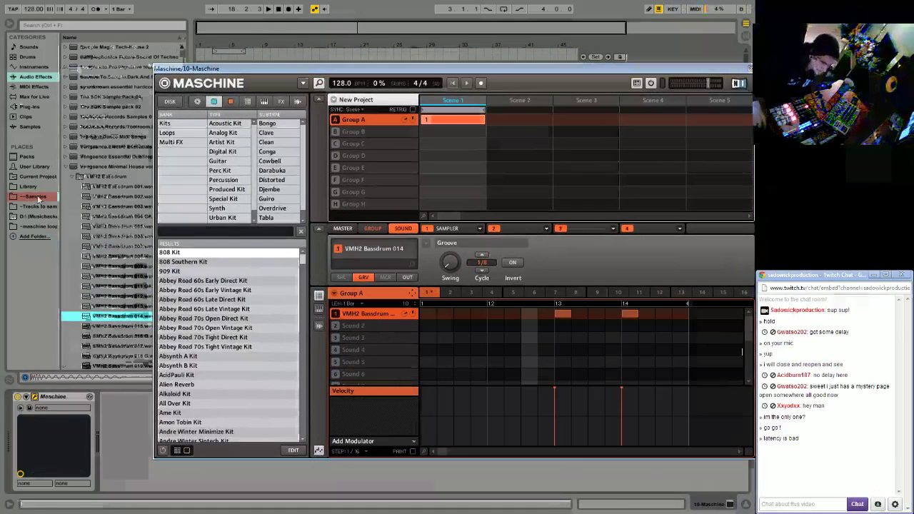
# Hide the plug-in window and loop the one-bar selection at bar 17 in the arrangement.
pyautogui.hotkey('ctrl', 'alt', 'p')
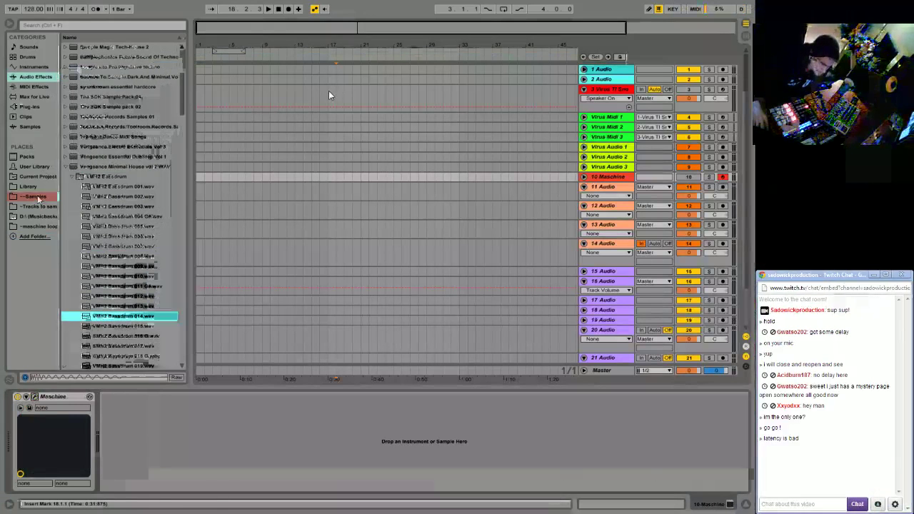
pyautogui.click(330, 93)
pyautogui.rightClick(332, 93)
pyautogui.click(360, 162)
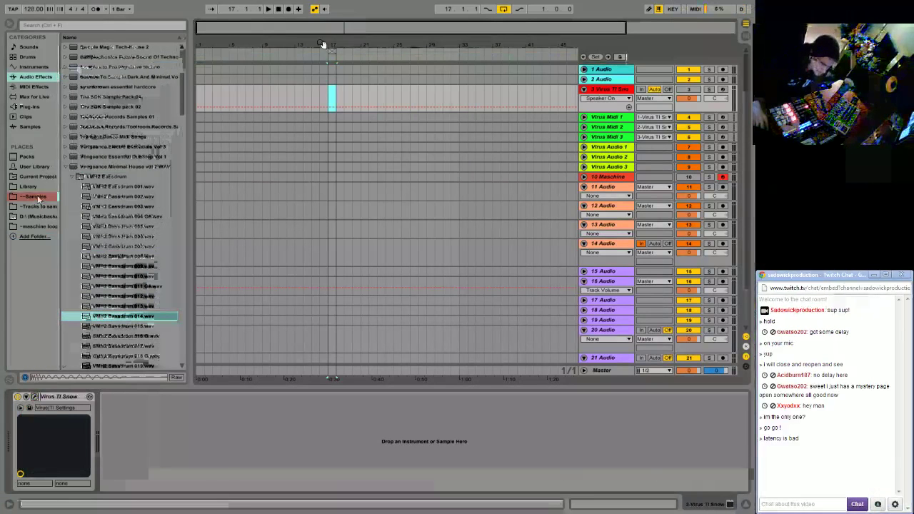
pyautogui.moveTo(322, 41); pyautogui.dragTo(350, 45)
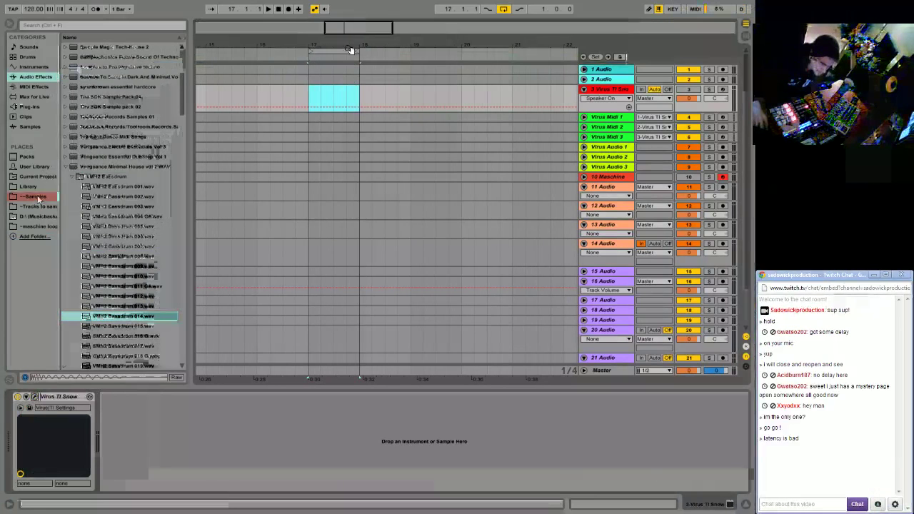
# Play the one-bar loop, stop playback and select the loop range across all tracks.
pyautogui.click(300, 55)
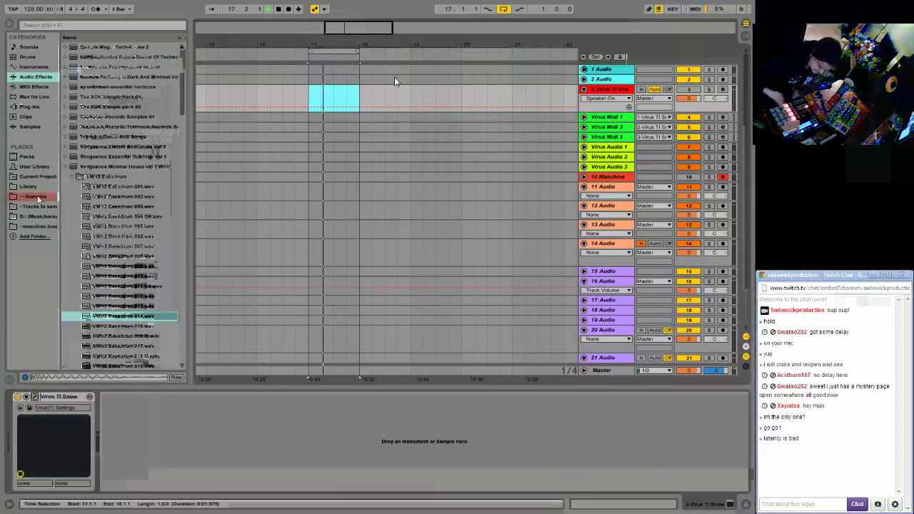
pyautogui.press('space')
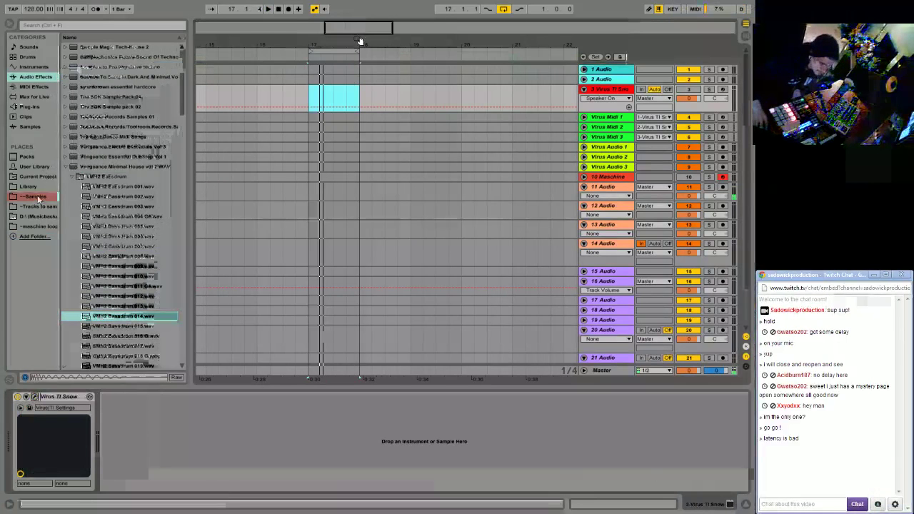
pyautogui.moveTo(341, 43); pyautogui.dragTo(467, 53)
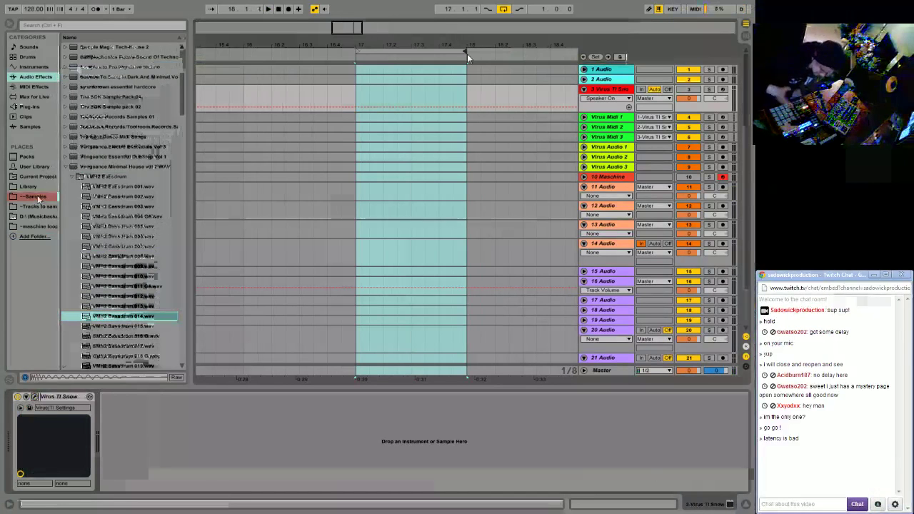
# Collapse the VMH2 Bassdrum folder, expand VMH2 Percussion and reopen the Maschine plug-in window of track 10.
pyautogui.click(73, 176)
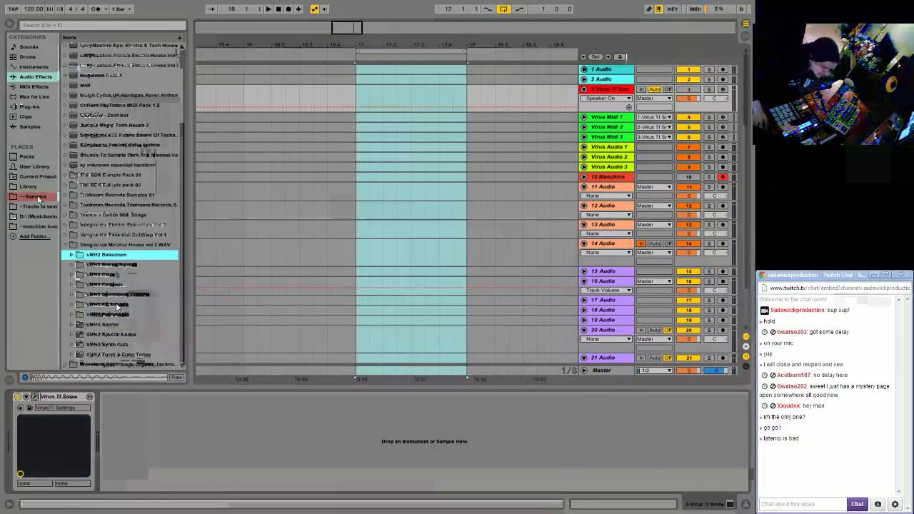
pyautogui.click(75, 315)
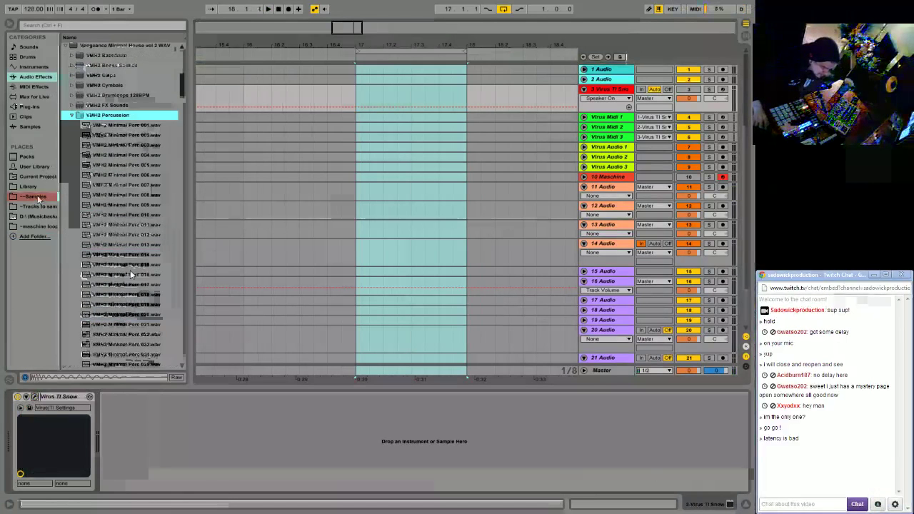
pyautogui.click(618, 176)
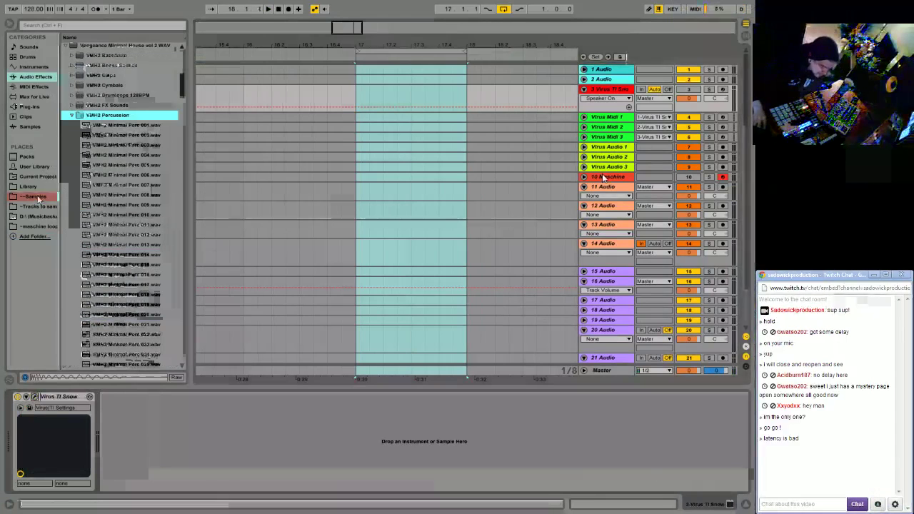
pyautogui.click(34, 397)
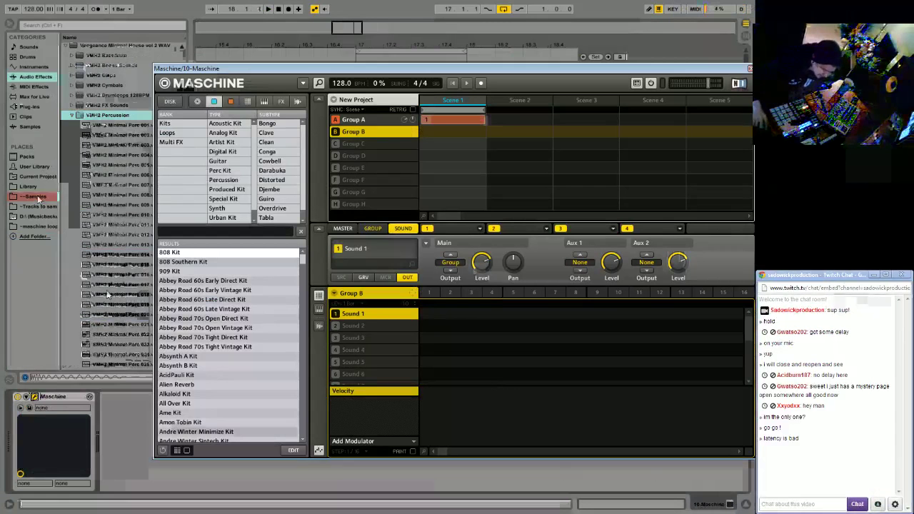
# Audition samples in the VMH2 Percussion folder and load VMH2 Minimal Perc 018 into Sound 4 of Maschine's Group B.
pyautogui.click(106, 286)
pyautogui.scroll(-4, 106, 286)
pyautogui.click(98, 167)
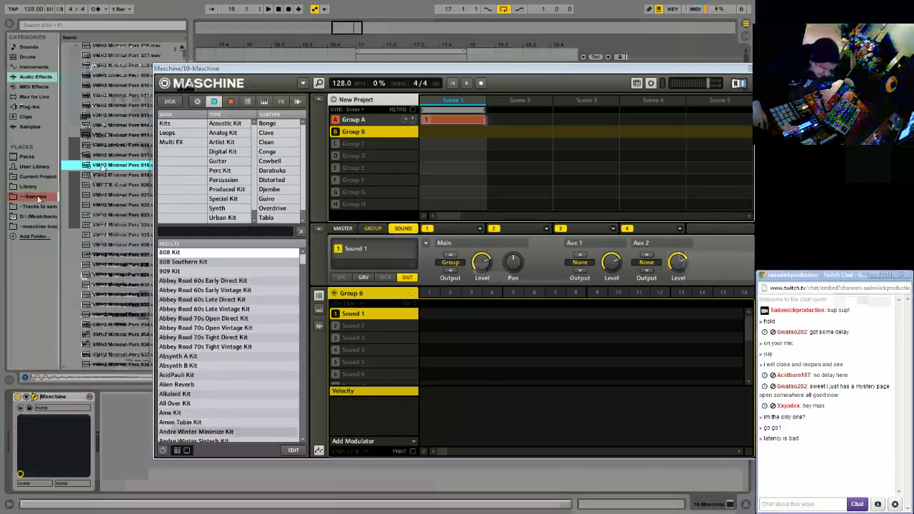
pyautogui.moveTo(100, 169); pyautogui.dragTo(378, 350)
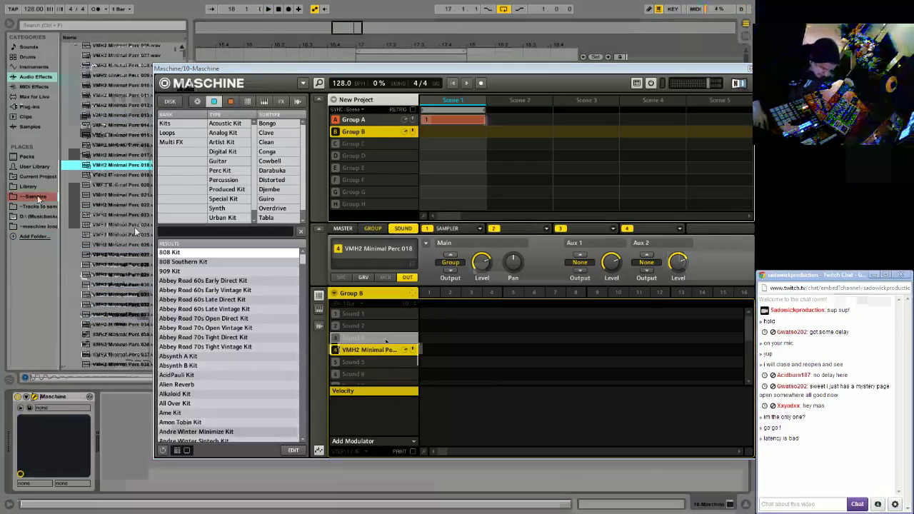
# Audition further samples in the VMH2 Percussion folder and load VMH2 Minimal Perc 081 into Sound 1 of Group B.
pyautogui.click(119, 227)
pyautogui.click(96, 245)
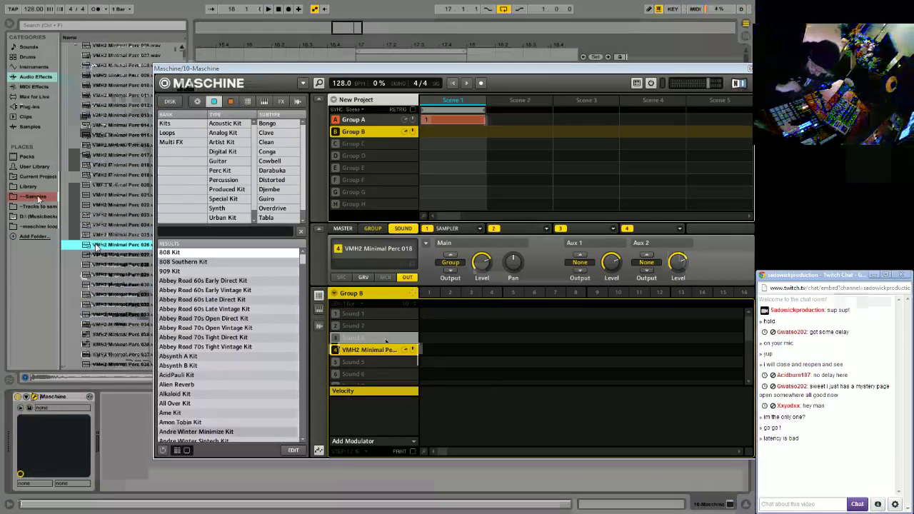
pyautogui.press('Down')
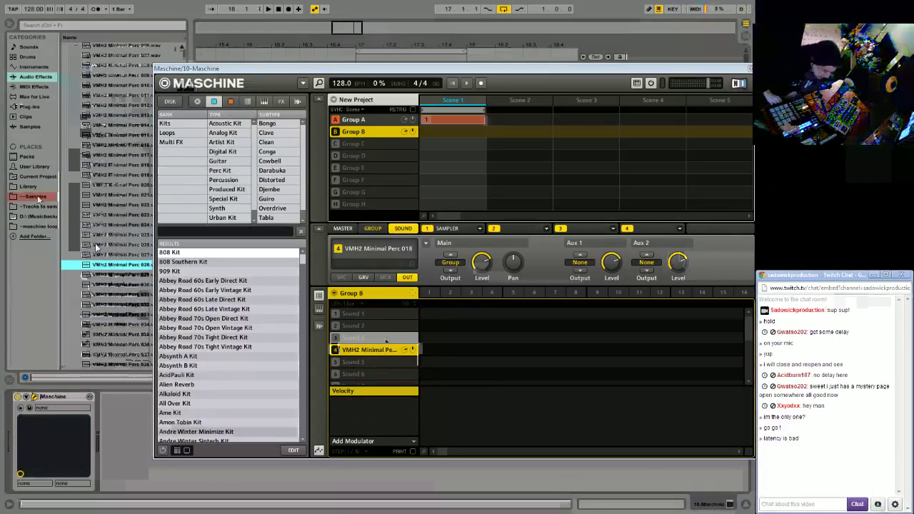
pyautogui.press('Down')
pyautogui.press('Down')
pyautogui.press('Down')
pyautogui.press('Down')
pyautogui.press('Down')
pyautogui.press('Down')
pyautogui.press('Down')
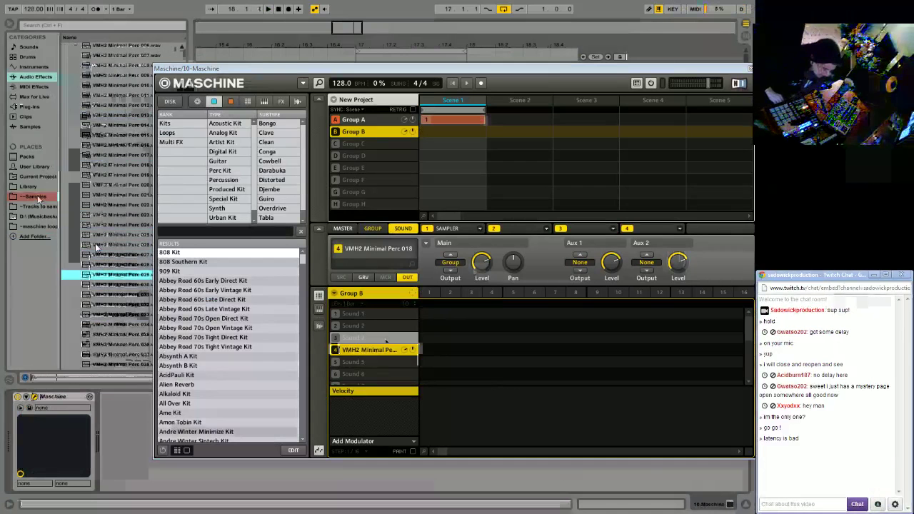
pyautogui.press('Down')
pyautogui.press('Down')
pyautogui.press('Down')
pyautogui.press('Down')
pyautogui.press('Down')
pyautogui.press('Down')
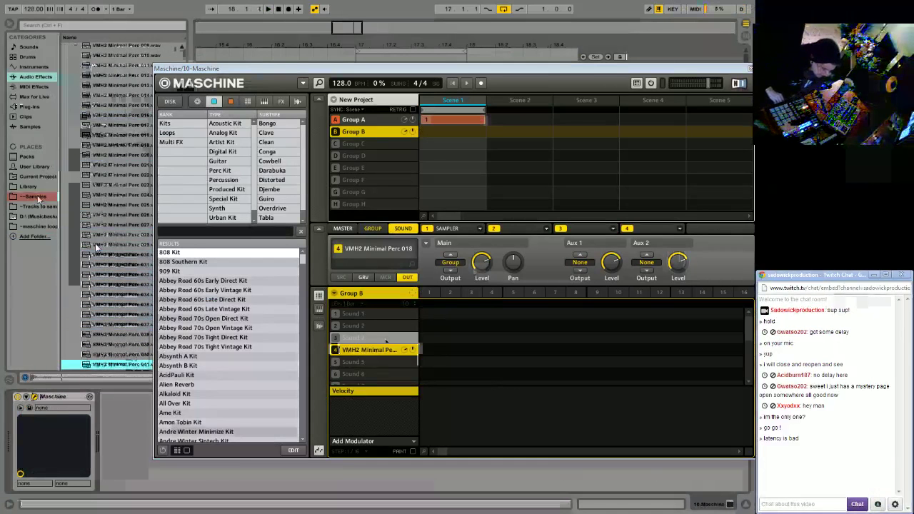
pyautogui.press('Down')
pyautogui.press('Down')
pyautogui.press('Down')
pyautogui.press('Down')
pyautogui.press('Down')
pyautogui.press('Down')
pyautogui.press('Down')
pyautogui.press('Down')
pyautogui.press('Down')
pyautogui.press('Down')
pyautogui.press('Down')
pyautogui.press('Down')
pyautogui.press('Down')
pyautogui.press('Down')
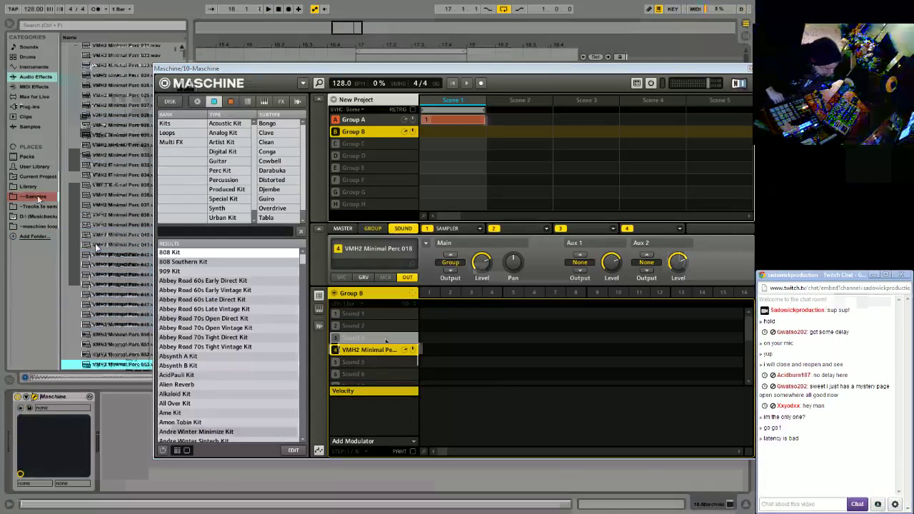
pyautogui.press('Down')
pyautogui.press('Down')
pyautogui.press('Down')
pyautogui.press('Down')
pyautogui.press('Down')
pyautogui.press('Down')
pyautogui.press('Down')
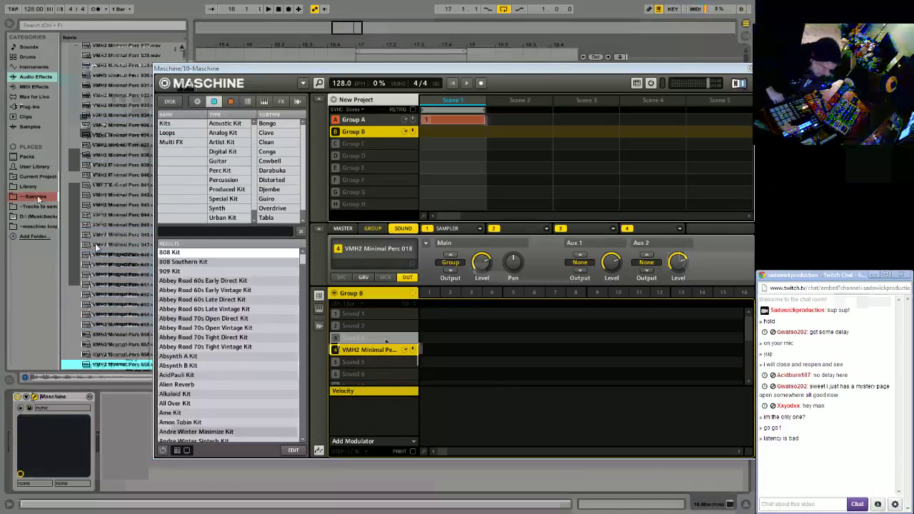
pyautogui.press('Down')
pyautogui.press('Down')
pyautogui.press('Down')
pyautogui.press('Down')
pyautogui.press('Down')
pyautogui.press('Down')
pyautogui.press('Down')
pyautogui.press('Down')
pyautogui.press('Down')
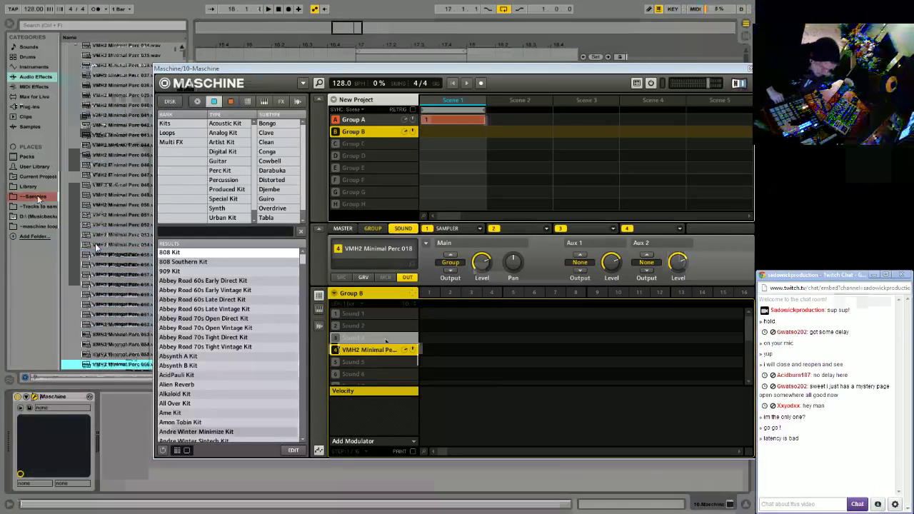
pyautogui.press('Down')
pyautogui.press('Down')
pyautogui.press('Down')
pyautogui.press('Down')
pyautogui.press('Down')
pyautogui.press('Down')
pyautogui.press('Down')
pyautogui.press('Down')
pyautogui.press('Down')
pyautogui.press('Down')
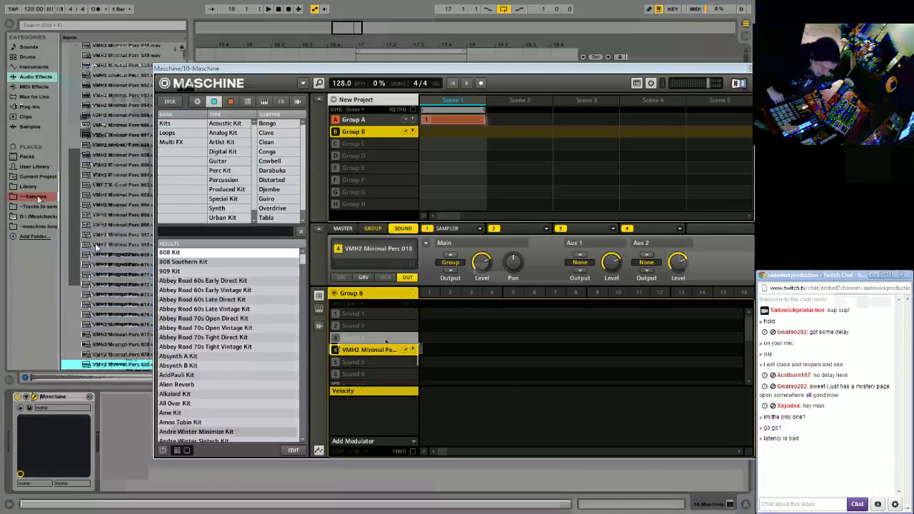
pyautogui.press('Up')
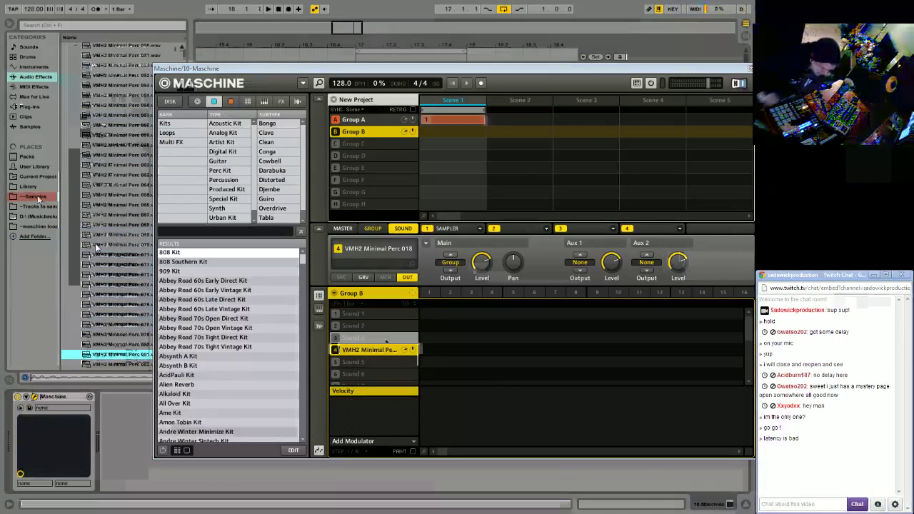
pyautogui.moveTo(115, 358); pyautogui.dragTo(359, 314)
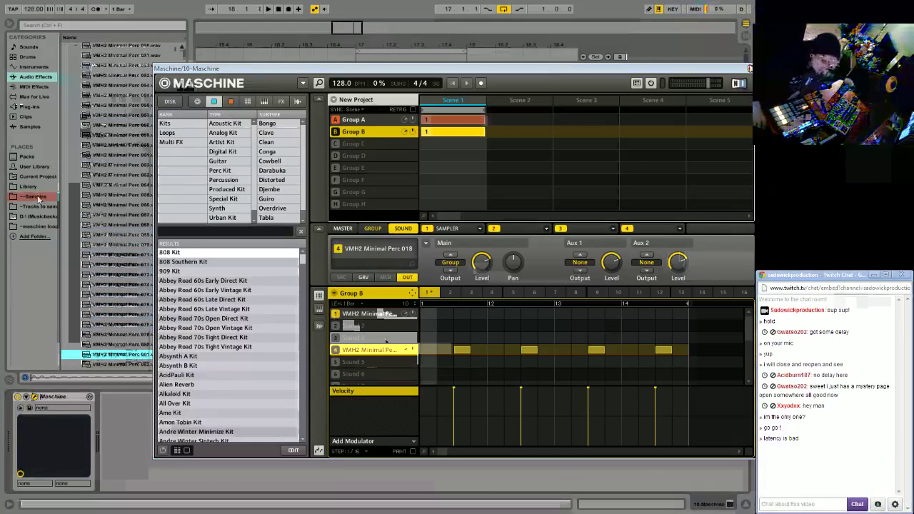
# Close the Maschine window, play the one-bar loop at bar 17 and stop playback.
pyautogui.click(749, 69)
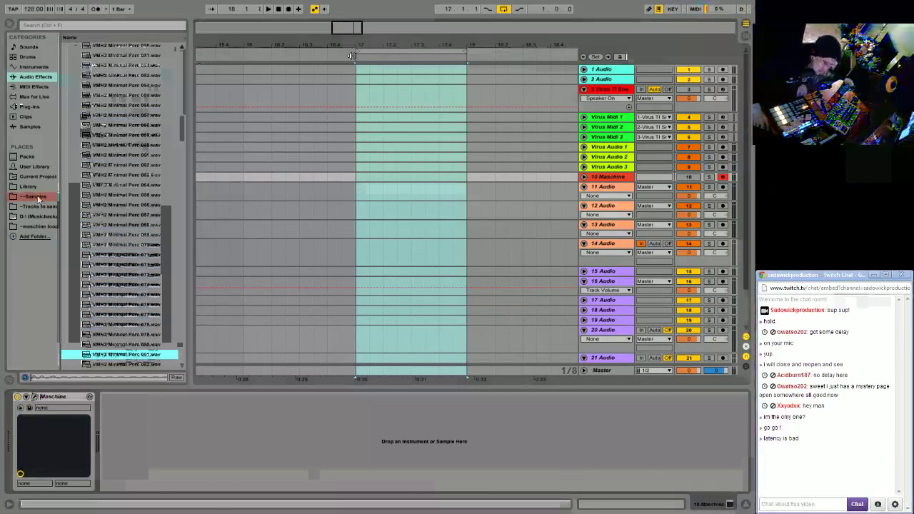
pyautogui.press('space')
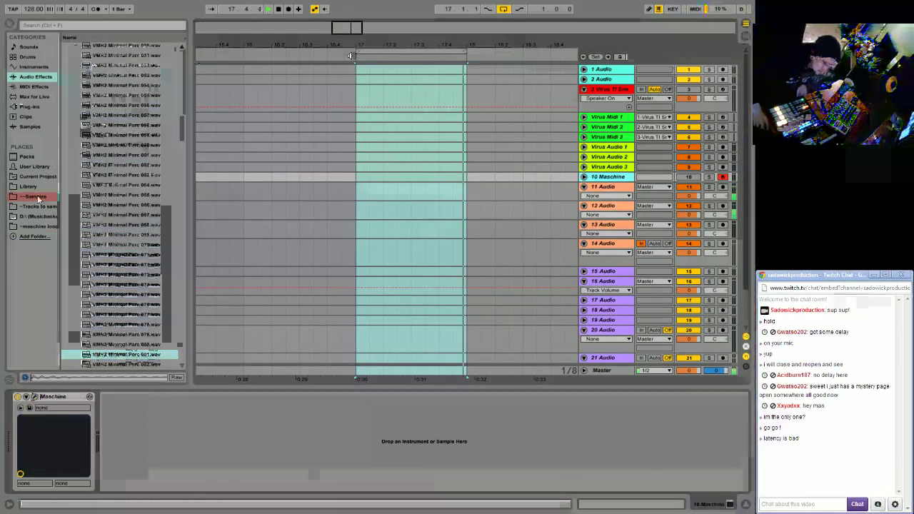
pyautogui.press('space')
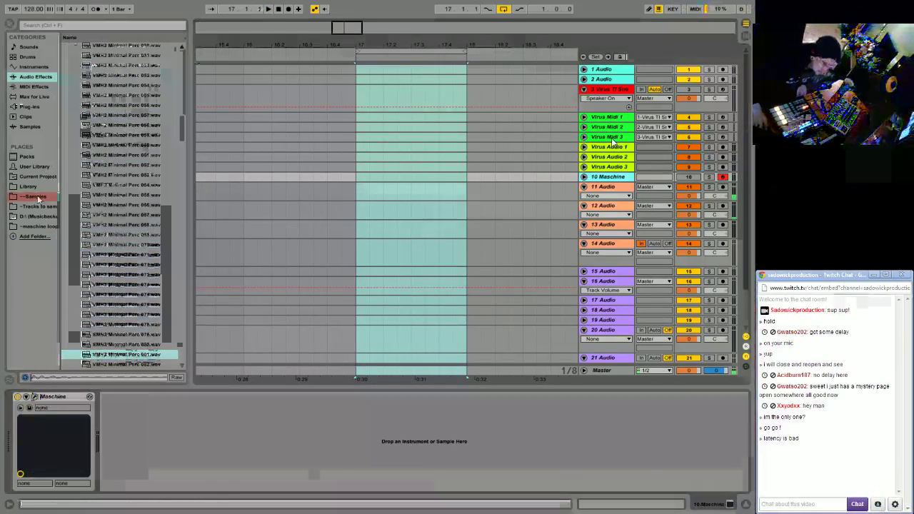
# Check the device on track 12, then reopen the Maschine window from track 10 and move it off the track headers.
pyautogui.click(605, 206)
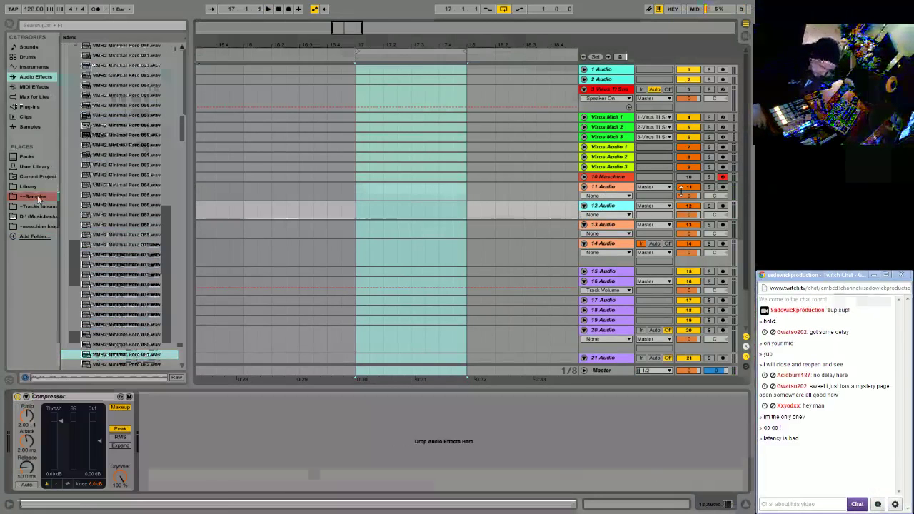
pyautogui.click(607, 176)
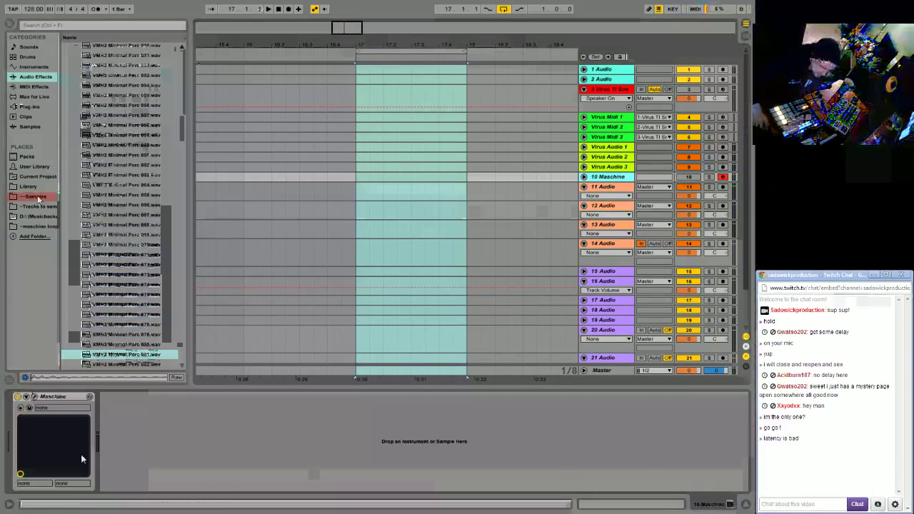
pyautogui.click(27, 397)
pyautogui.moveTo(509, 71); pyautogui.dragTo(461, 62)
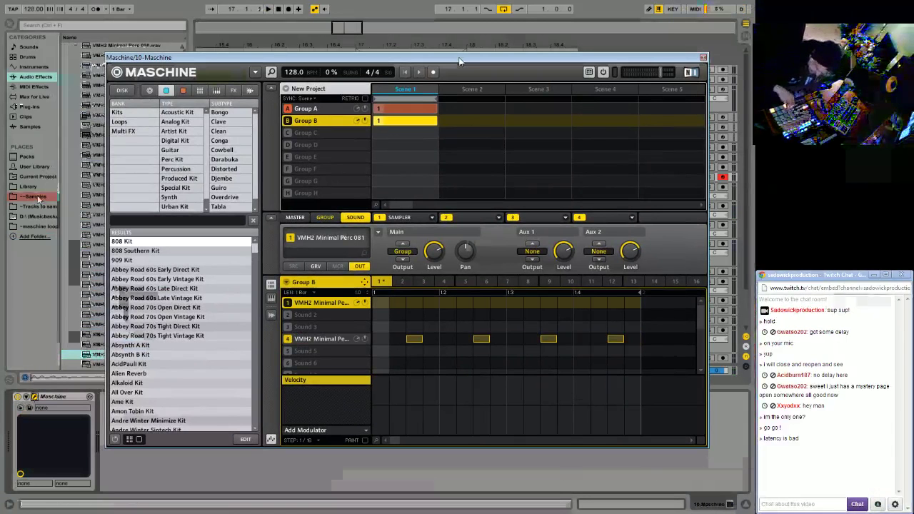
# Play the loop with the Maschine window open, then hide the plug-in window.
pyautogui.press('space')
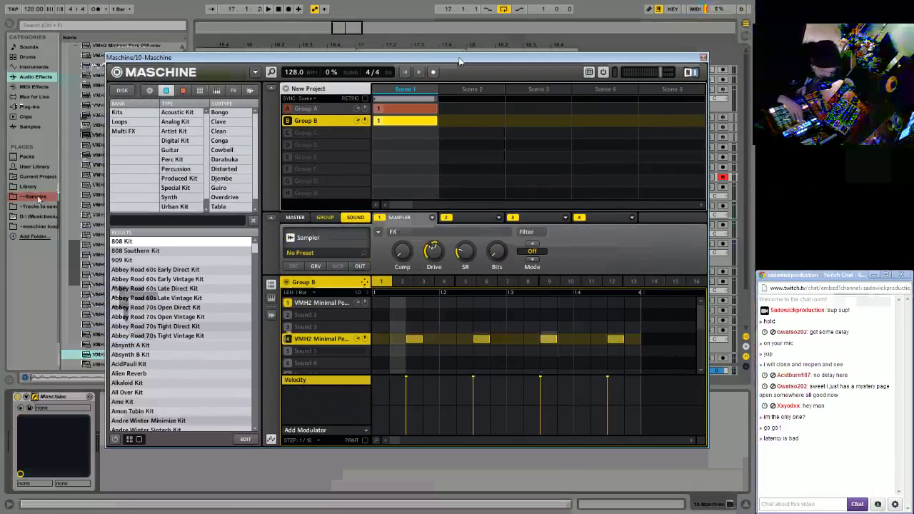
pyautogui.press('space')
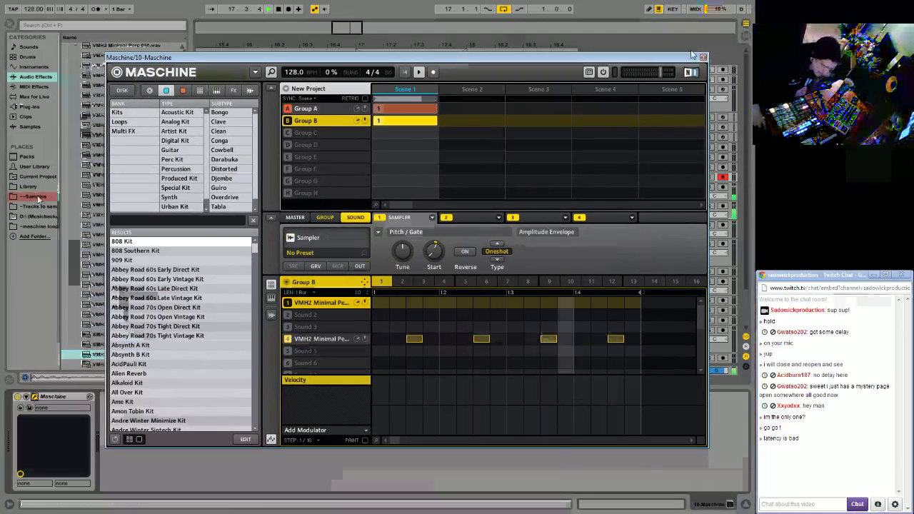
pyautogui.hotkey('ctrl', 'alt', 'p')
# Expand the sidechain section of track 12's Compressor and set its audio source to 11-Audio.
pyautogui.click(602, 206)
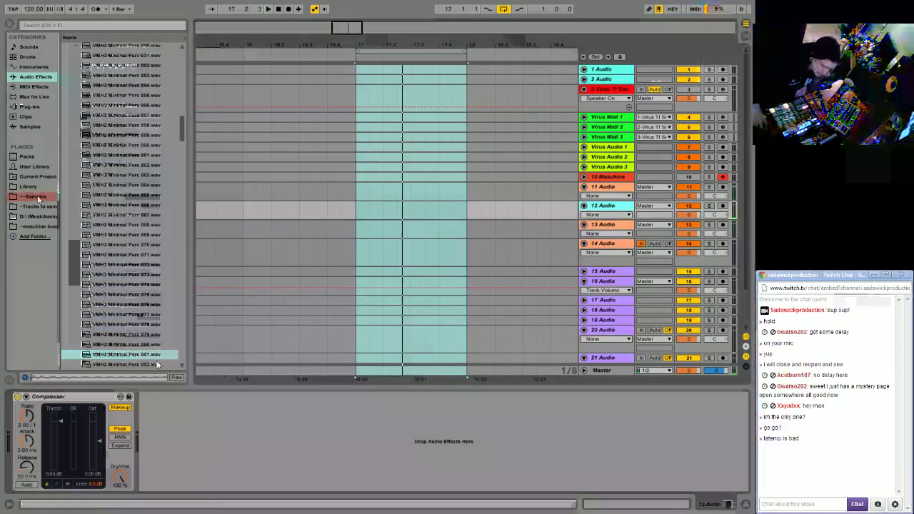
pyautogui.click(26, 397)
pyautogui.click(30, 422)
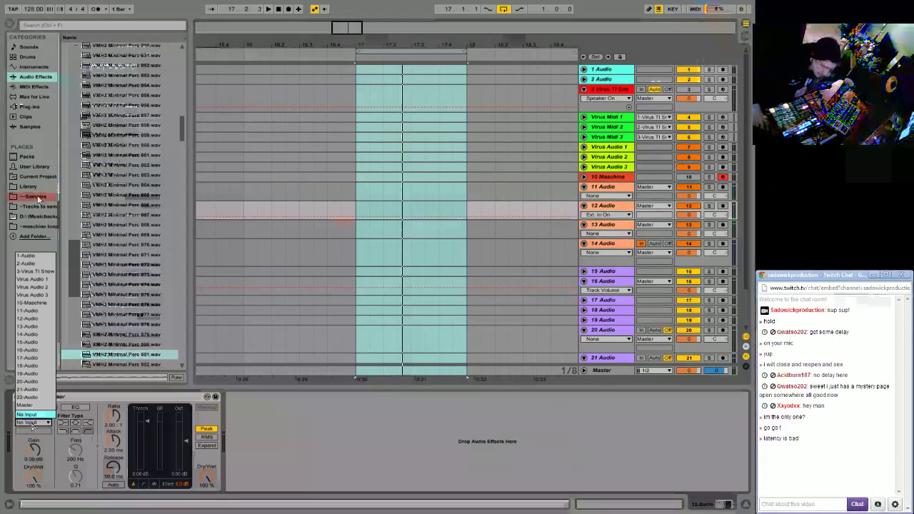
pyautogui.click(33, 315)
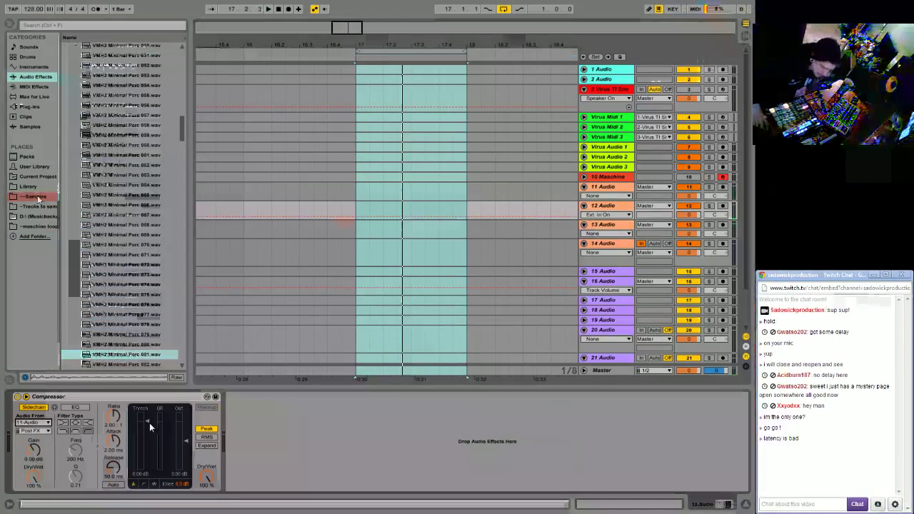
# Lower the Compressor's threshold to about -13.4 dB and switch its display to the activity view.
pyautogui.moveTo(150, 426); pyautogui.dragTo(152, 485)
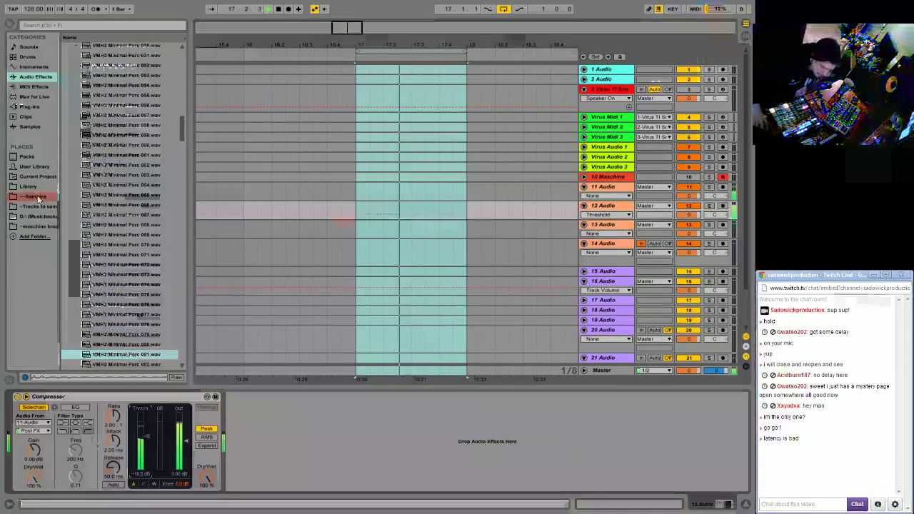
pyautogui.click(152, 486)
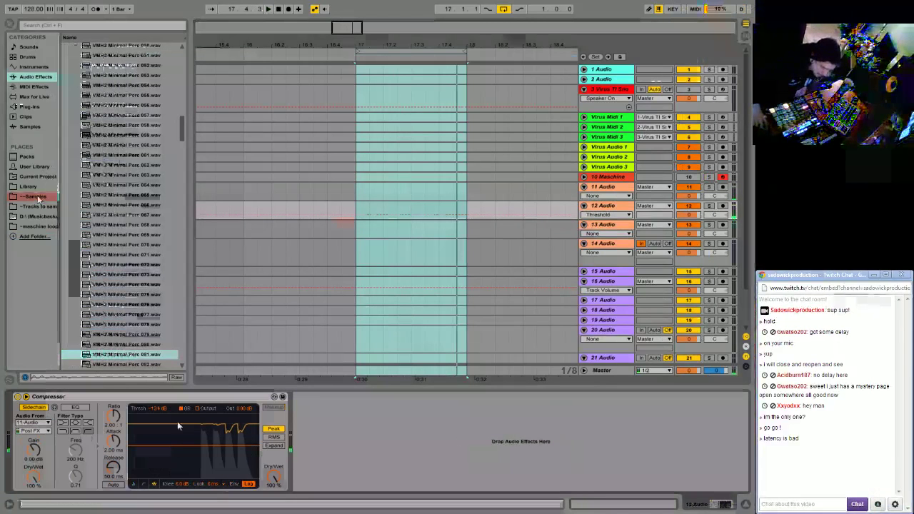
# Enable the Compressor's sidechain EQ and set the 11-Audio source's tap point to Pre FX.
pyautogui.click(66, 408)
pyautogui.click(32, 423)
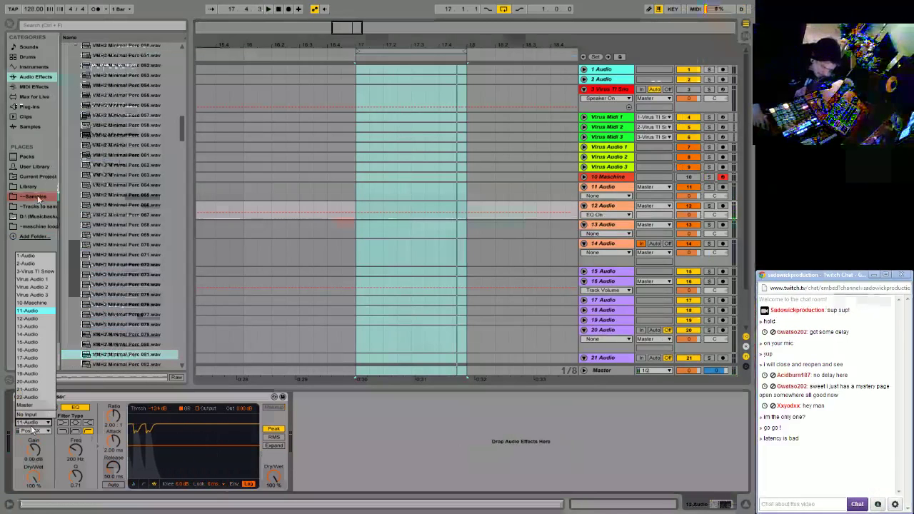
pyautogui.click(32, 429)
pyautogui.click(33, 425)
# While the loop plays, lower the Compressor's threshold to about -23.8 dB and set its release to 73.9 ms.
pyautogui.press('space')
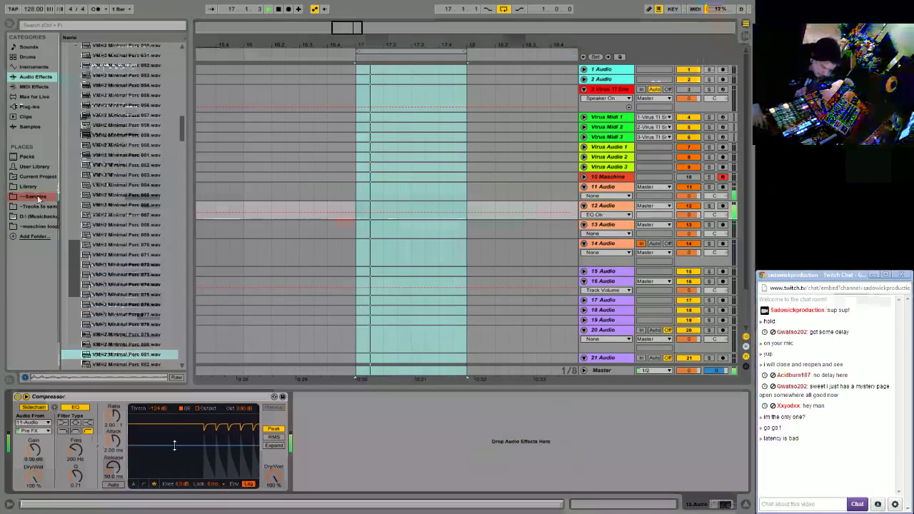
pyautogui.moveTo(175, 444); pyautogui.dragTo(174, 460)
pyautogui.moveTo(112, 467)
pyautogui.mouseDown()
pyautogui.moveTo(113, 455)
pyautogui.moveTo(112, 464)
pyautogui.mouseUp()
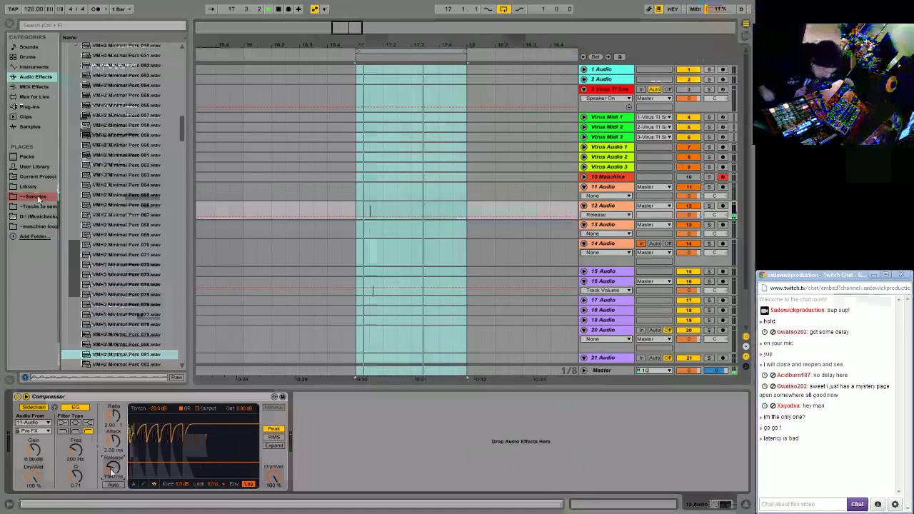
pyautogui.press('space')
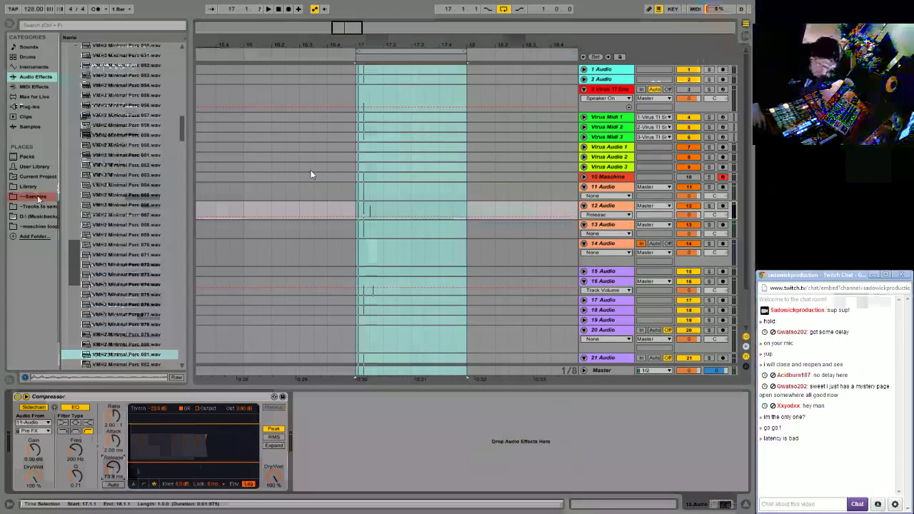
# Set the insert marker at 17.1.1 and record the looped bar onto armed tracks 11 Audio and 12 Audio.
pyautogui.click(355, 191)
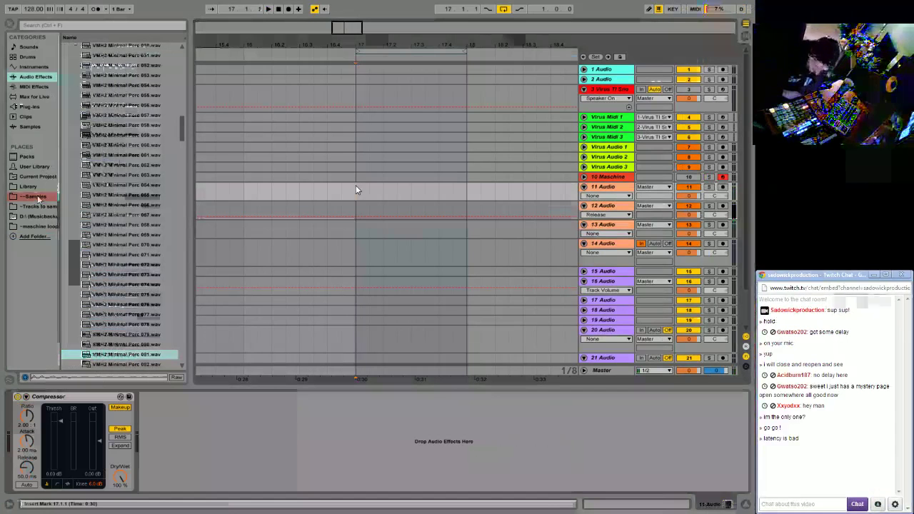
pyautogui.press('space')
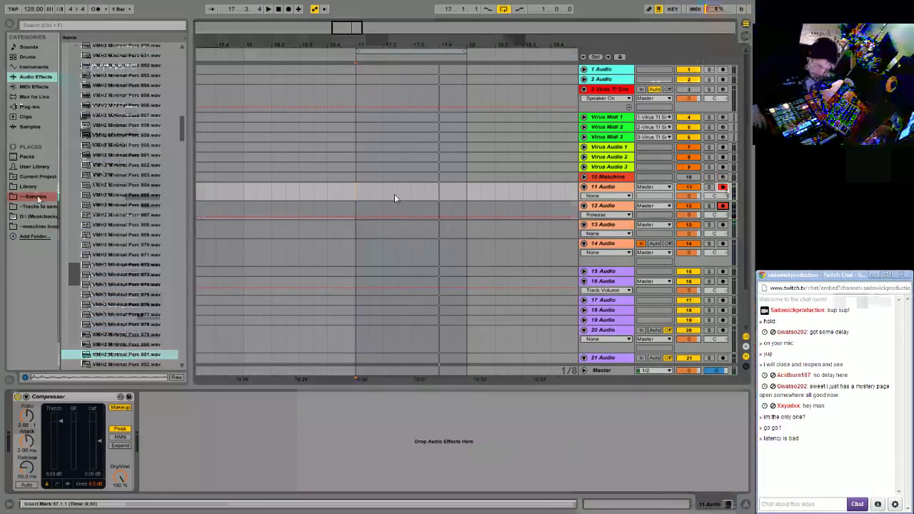
pyautogui.press('space')
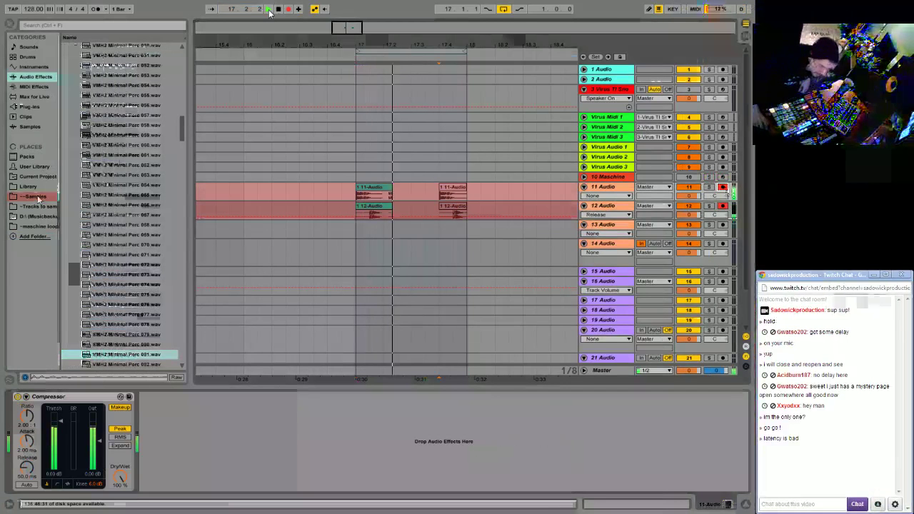
pyautogui.press('space')
# Select the recorded one-bar clips on 11 Audio and 12 Audio in turn, ending on the 11 Audio clip.
pyautogui.click(398, 166)
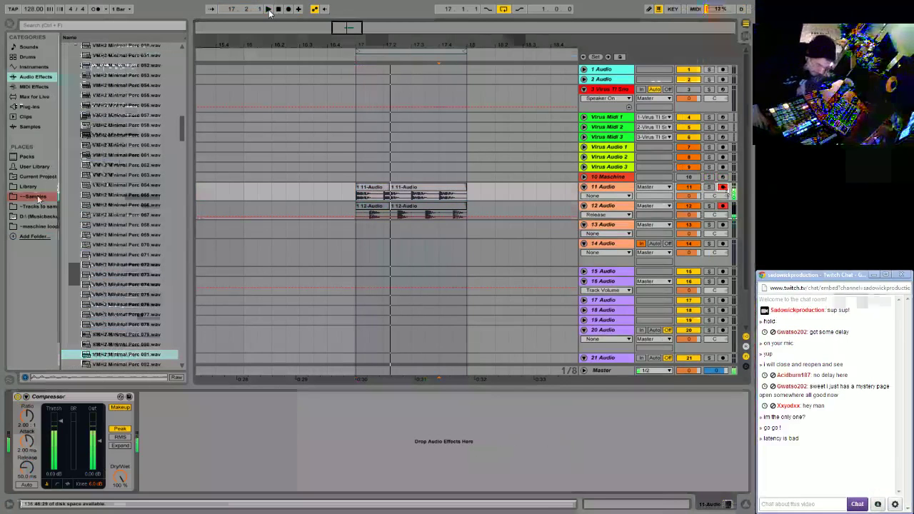
pyautogui.click(359, 188)
pyautogui.press('Down')
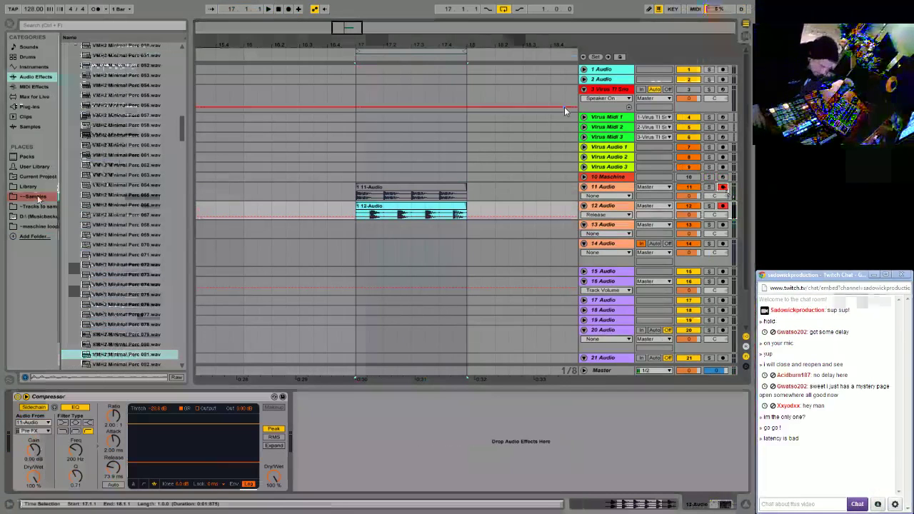
pyautogui.click(586, 184)
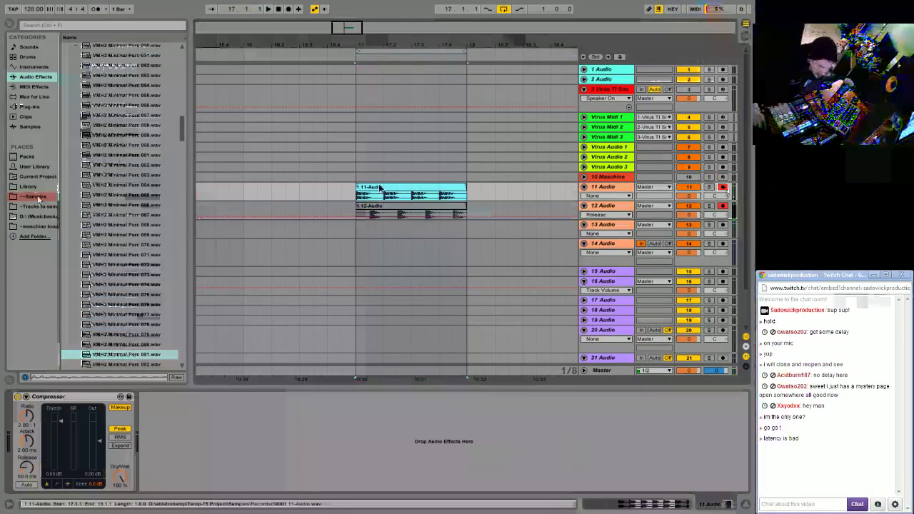
# Move the recorded clips from 11 Audio and 12 Audio down to 15 Audio and 16 Audio, and enlarge the 15 Audio track.
pyautogui.moveTo(378, 189); pyautogui.dragTo(392, 271)
pyautogui.click(583, 272)
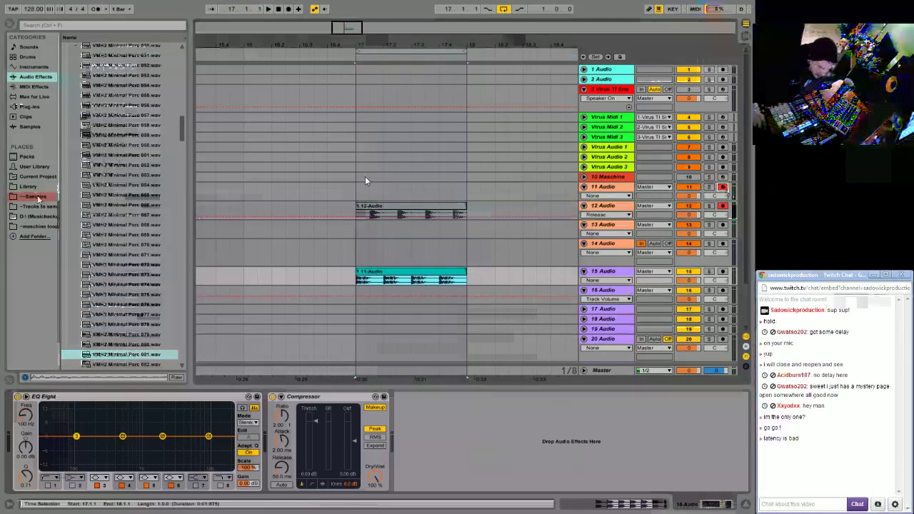
pyautogui.moveTo(371, 210); pyautogui.dragTo(370, 294)
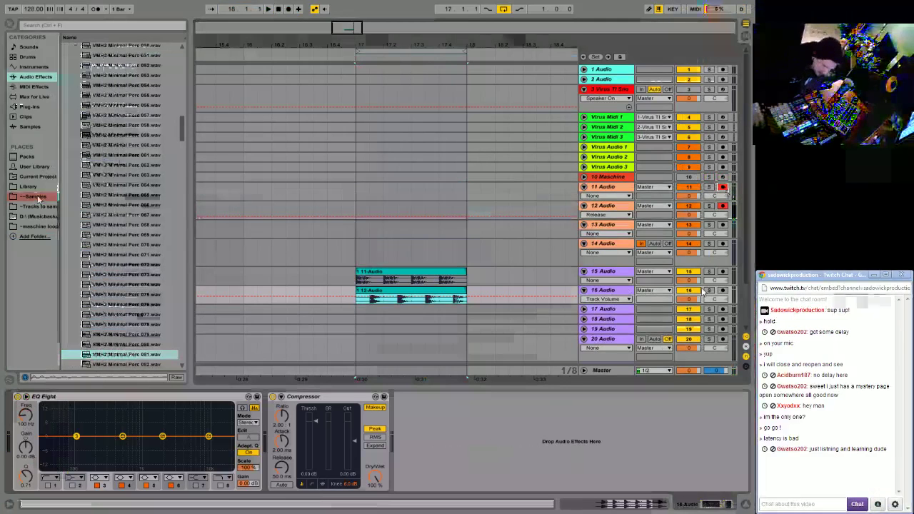
pyautogui.moveTo(684, 283); pyautogui.dragTo(684, 292)
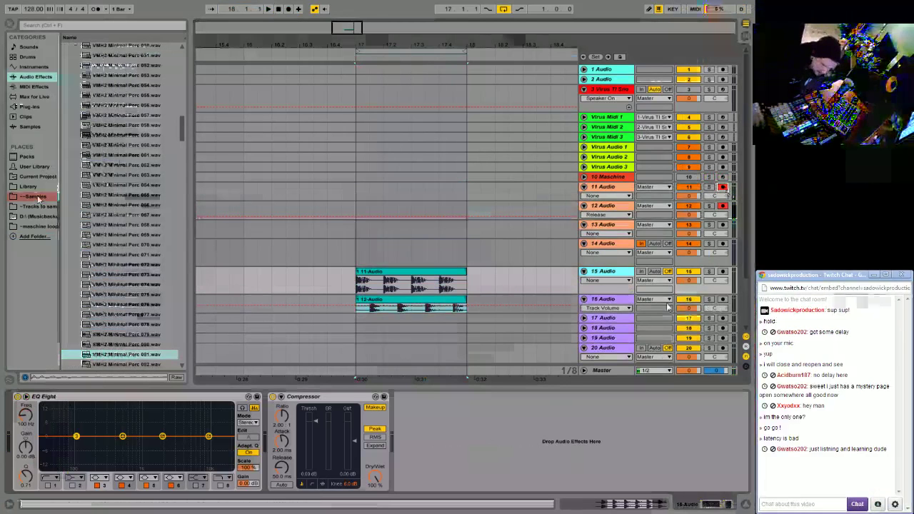
# Show the fades on the 15 Audio clip and select that clip.
pyautogui.rightClick(361, 287)
pyautogui.click(419, 329)
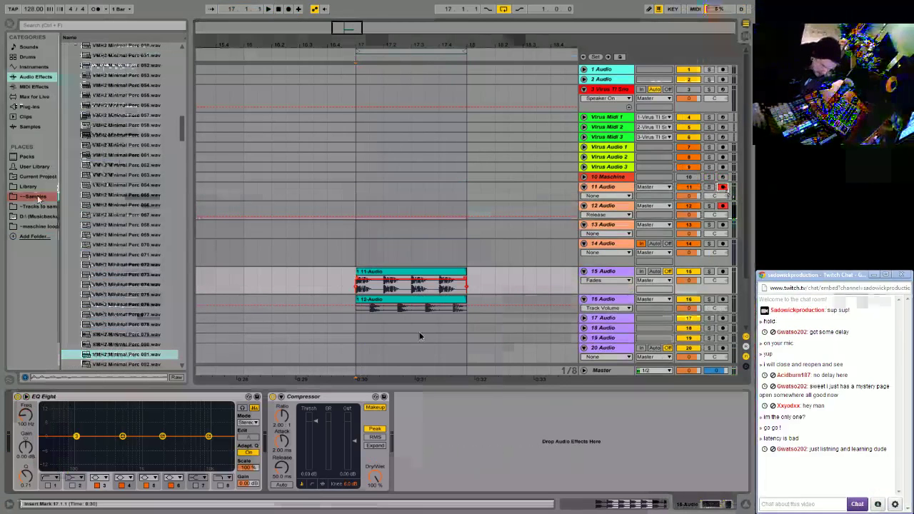
pyautogui.click(375, 279)
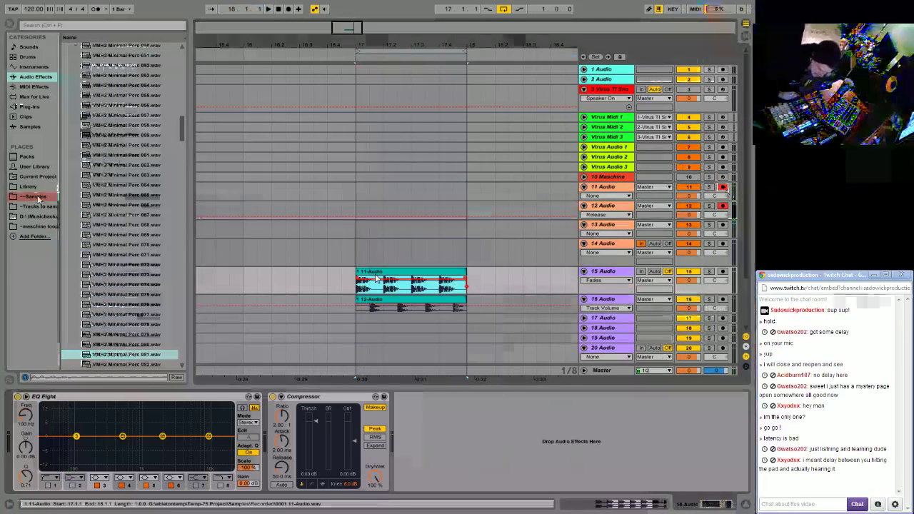
# Play and stop the looped bar repeatedly to audition the clips on 15 Audio and 16 Audio.
pyautogui.press('space')
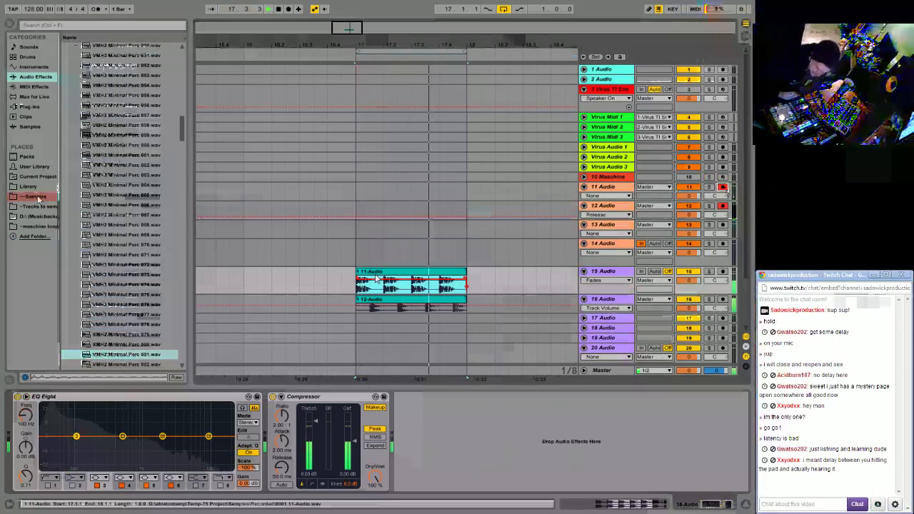
pyautogui.press('space')
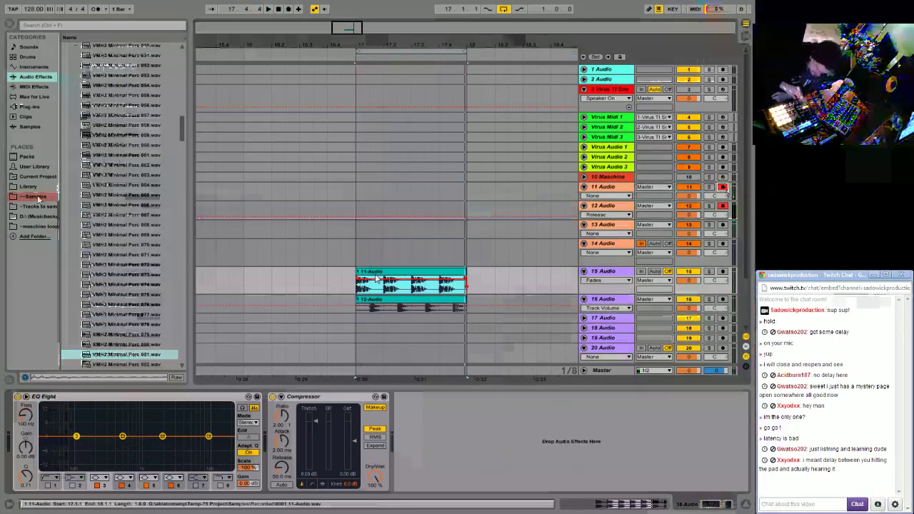
pyautogui.press('space')
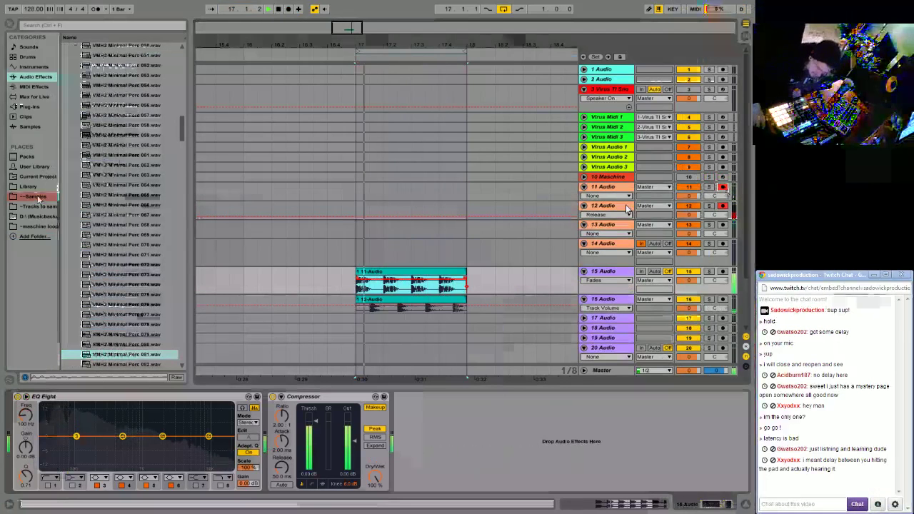
pyautogui.press('space')
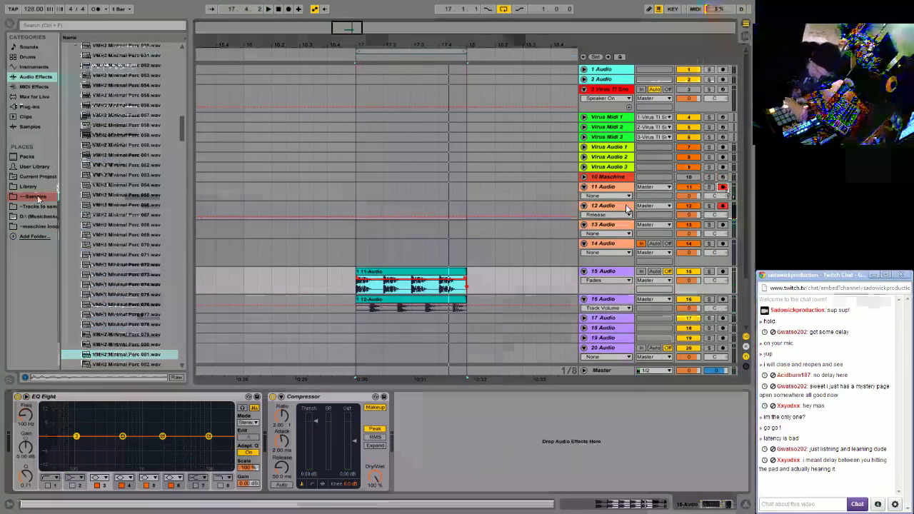
pyautogui.press('space')
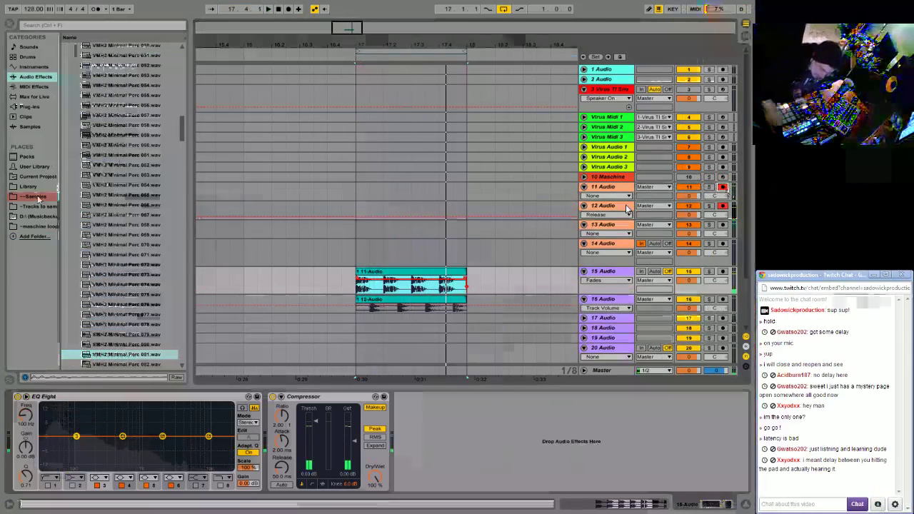
# Open the Maschine plug-in window from the 10 Maschine track and reposition it beside the track mixer controls.
pyautogui.click(619, 178)
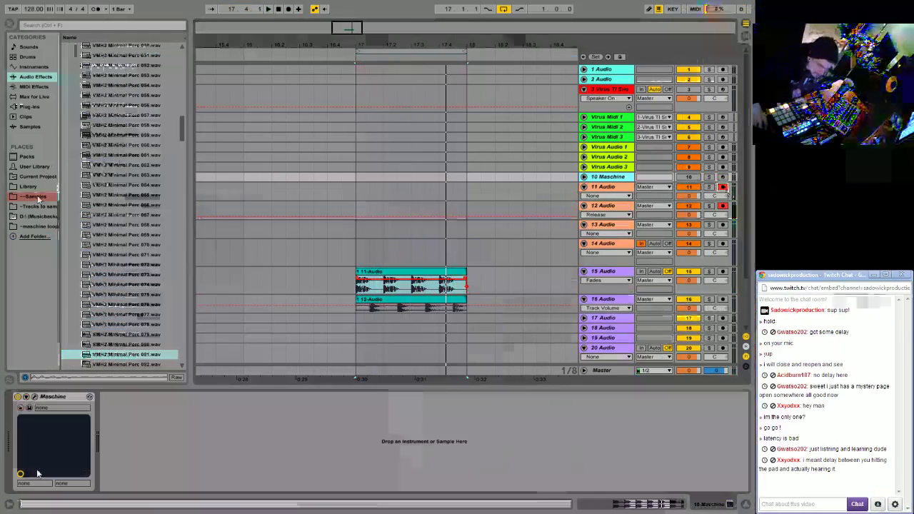
pyautogui.click(34, 398)
pyautogui.moveTo(496, 57); pyautogui.dragTo(457, 67)
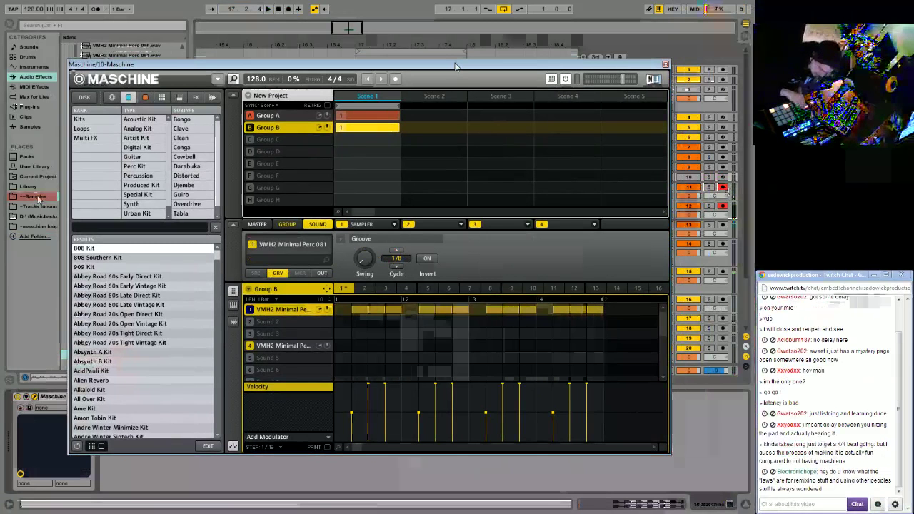
# Start loop playback, disarm 11 Audio and solo 12 Audio.
pyautogui.press('space')
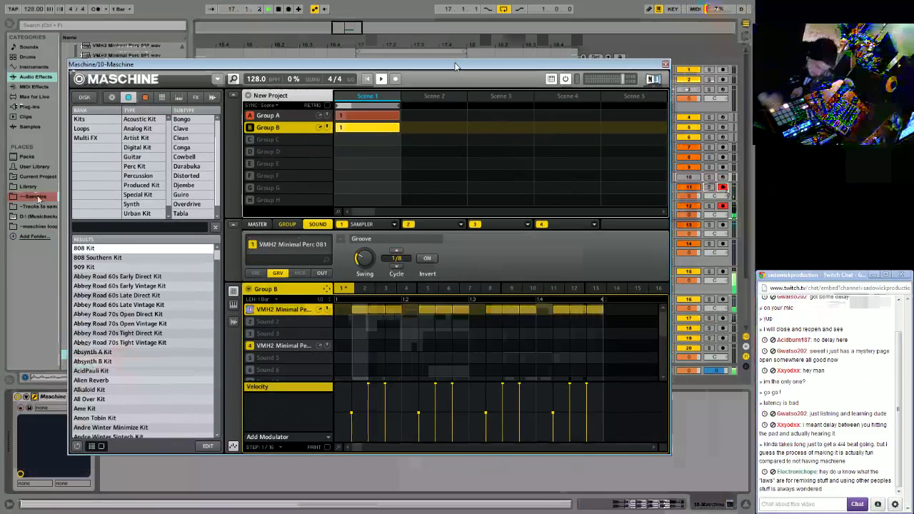
pyautogui.click(722, 187)
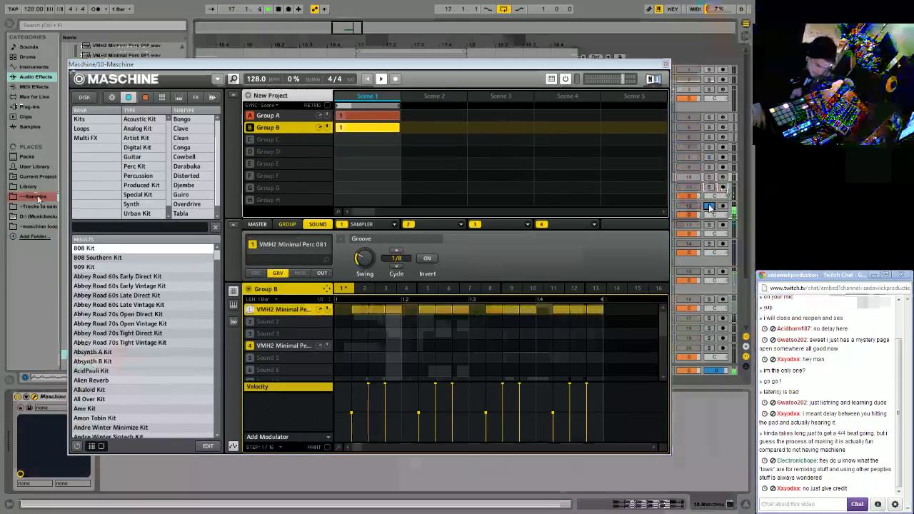
pyautogui.click(709, 207)
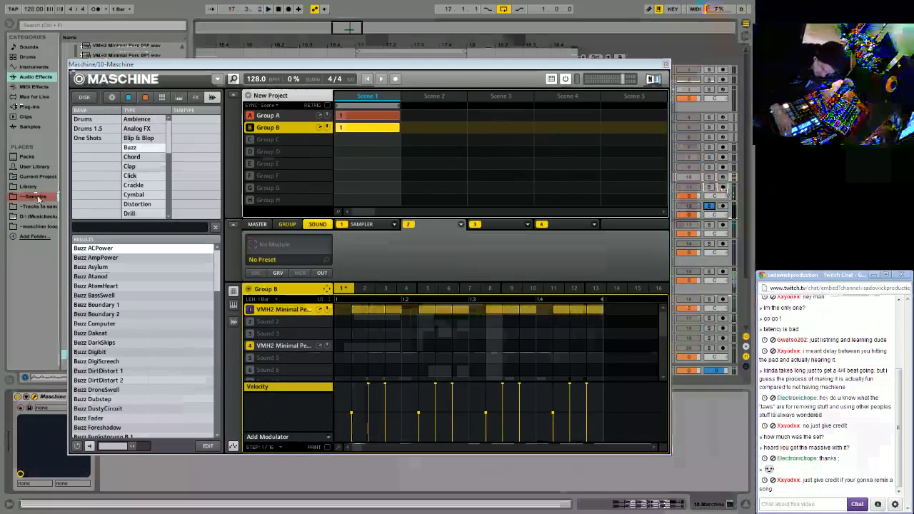
# Load the Buzz Asylum sample into the first sound of Group B.
pyautogui.press('Down')
pyautogui.press('Down')
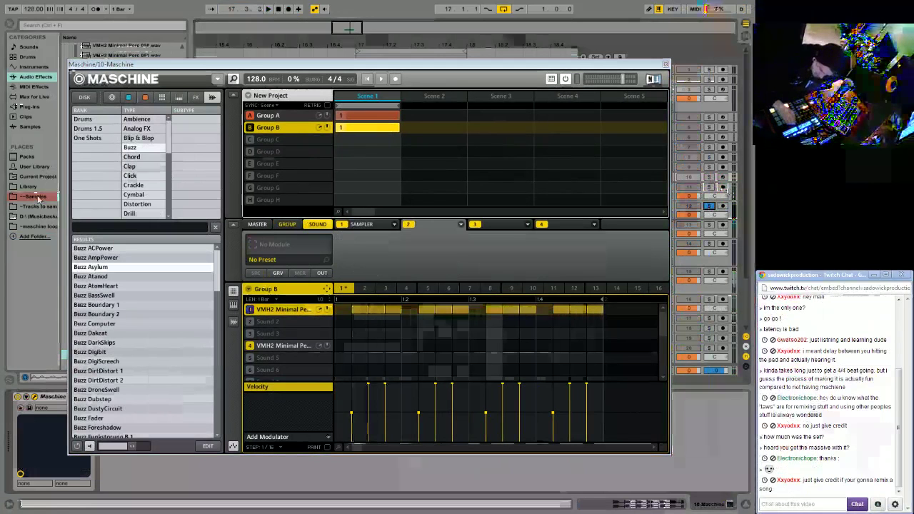
pyautogui.press('Return')
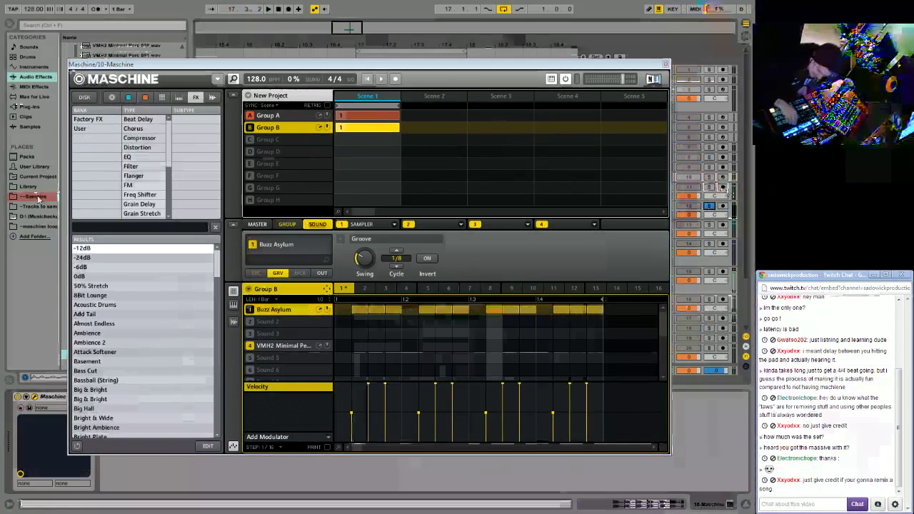
# Browse the effect types to Ice and load its Dark Background preset on the first sound of Group B.
pyautogui.press('Down')
pyautogui.press('Down')
pyautogui.press('Down')
pyautogui.press('Down')
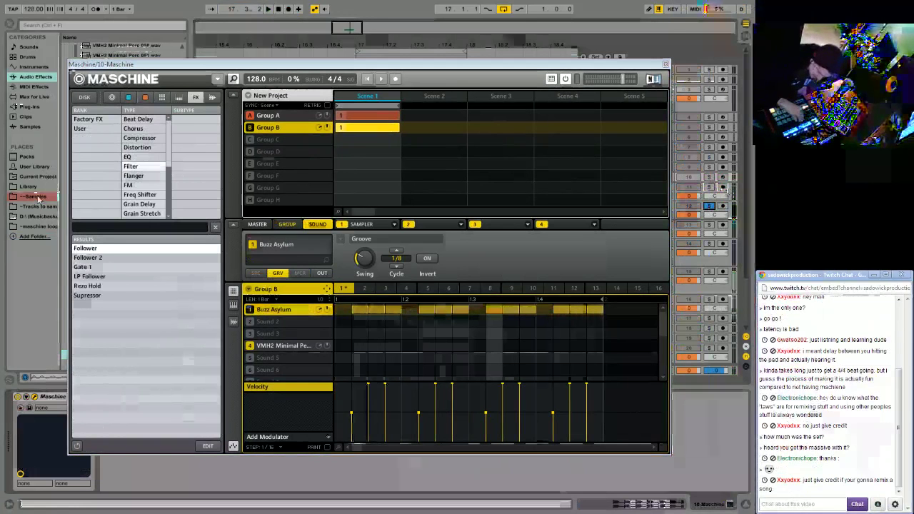
pyautogui.press('Up')
pyautogui.press('Up')
pyautogui.press('Up')
pyautogui.press('Down')
pyautogui.press('Down')
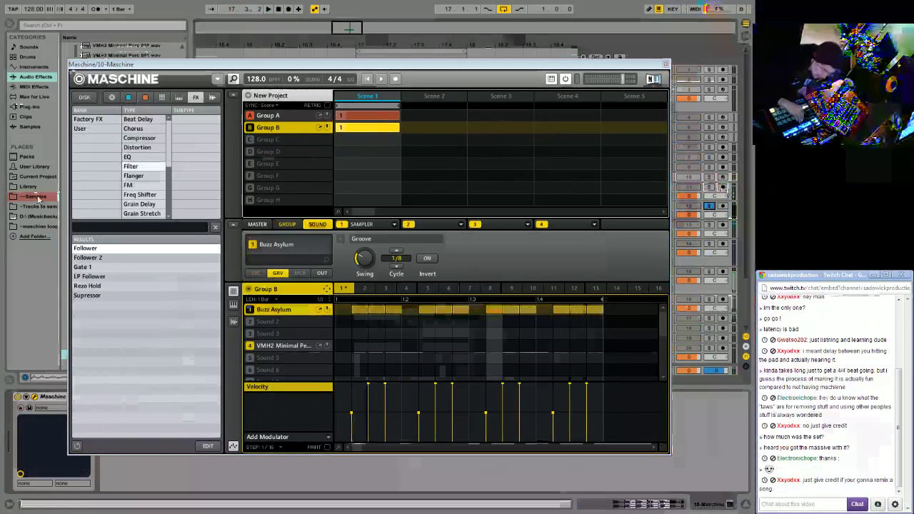
pyautogui.press('Down')
pyautogui.press('Down')
pyautogui.press('Down')
pyautogui.press('Down')
pyautogui.press('Down')
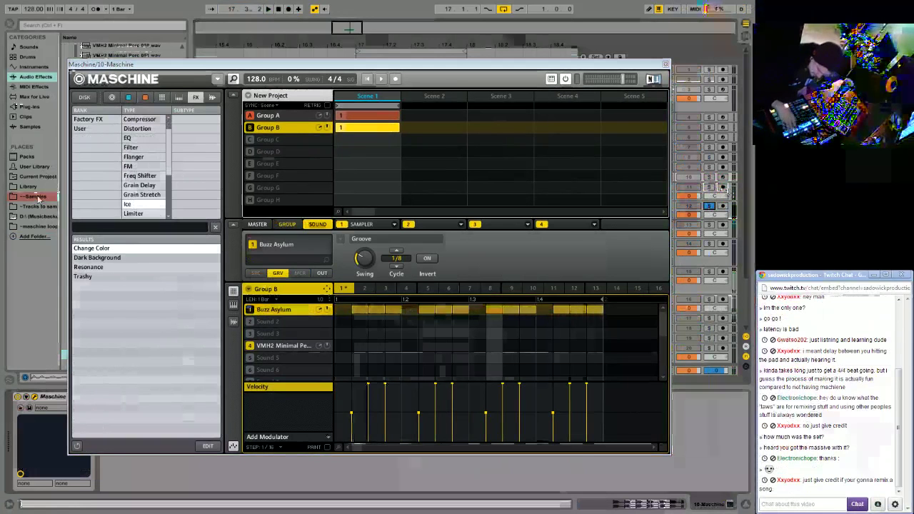
pyautogui.press('Down')
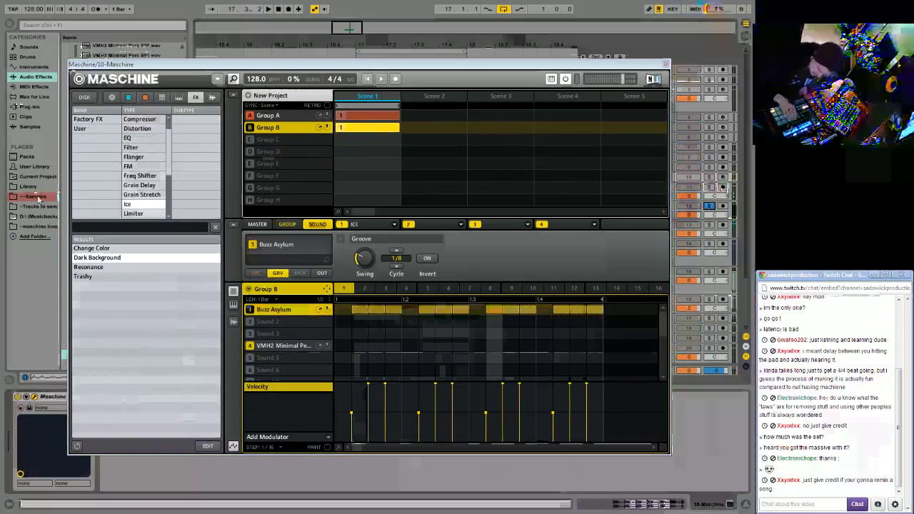
# Bring up the Ice effect's parameters and audition the loop while lowering its Mix.
pyautogui.press('space')
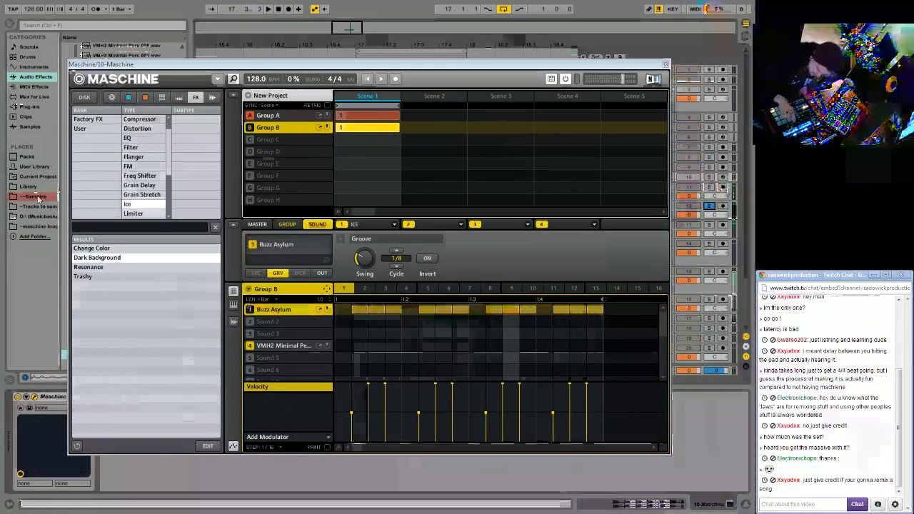
pyautogui.press('Right')
pyautogui.press('Left')
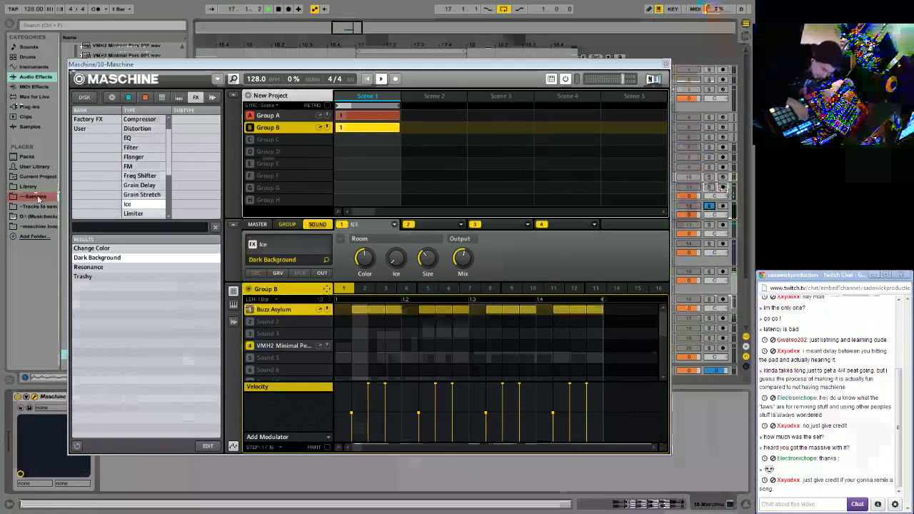
pyautogui.press('space')
pyautogui.press('space')
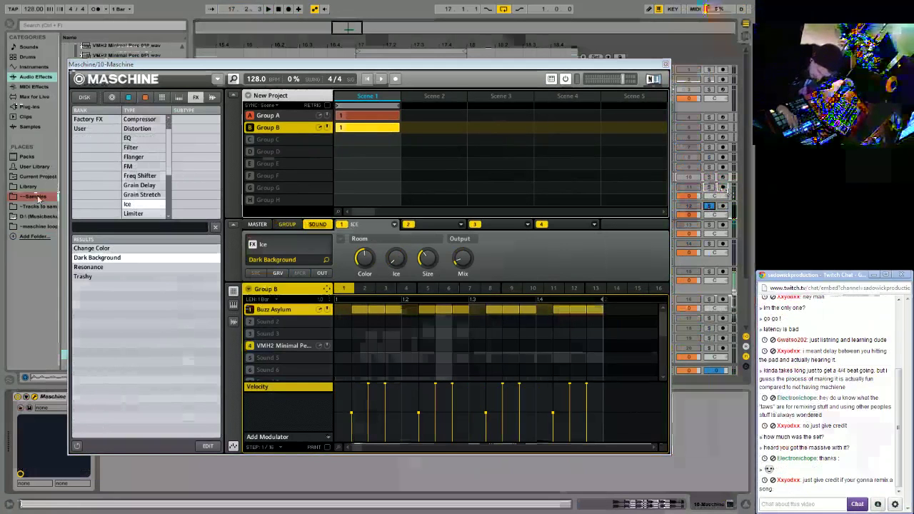
# Load the Ice effect's Resonance preset on the first sound and toggle the solo on 12 Audio.
pyautogui.press('Down')
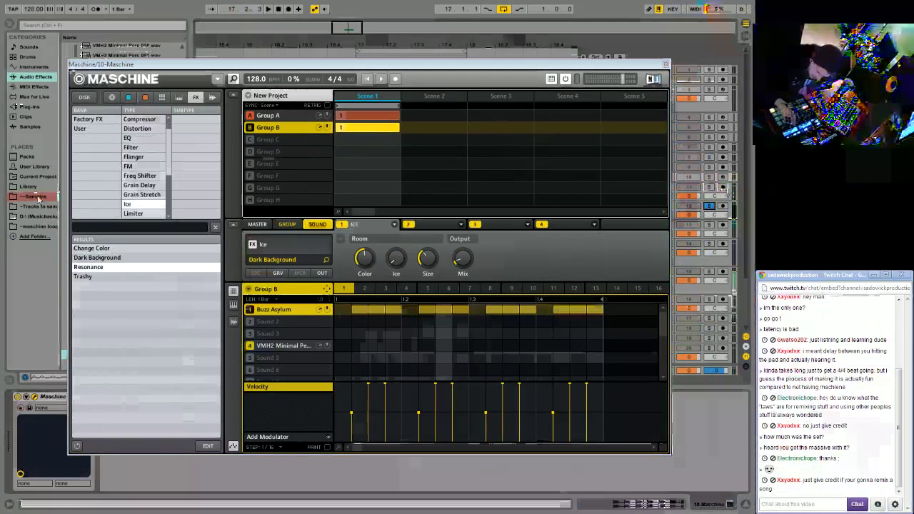
pyautogui.press('Return')
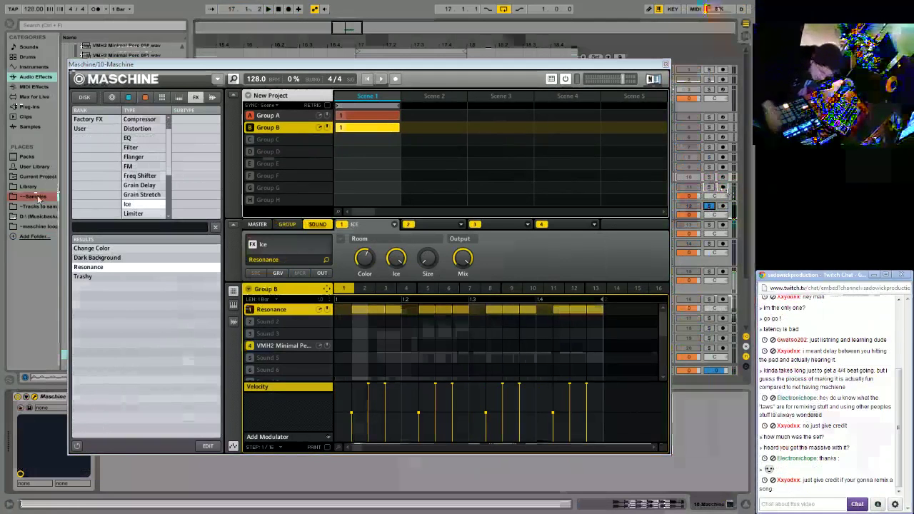
pyautogui.click(709, 206)
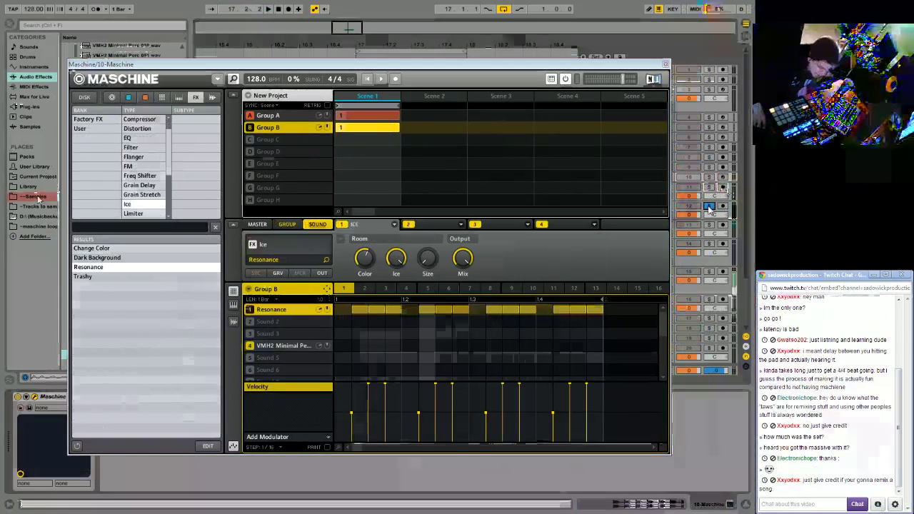
pyautogui.click(709, 207)
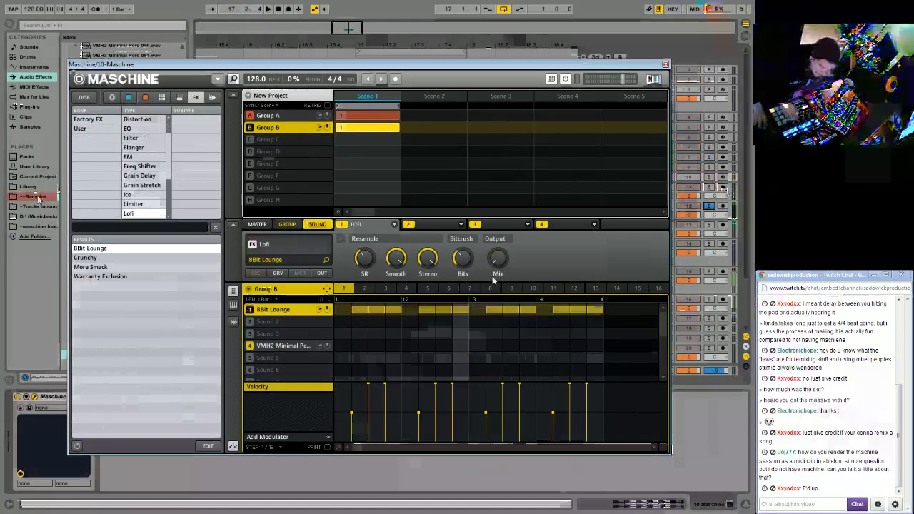
# Clear the Lofi effect from the first sound's module slot 1 by setting it to None.
pyautogui.click(394, 225)
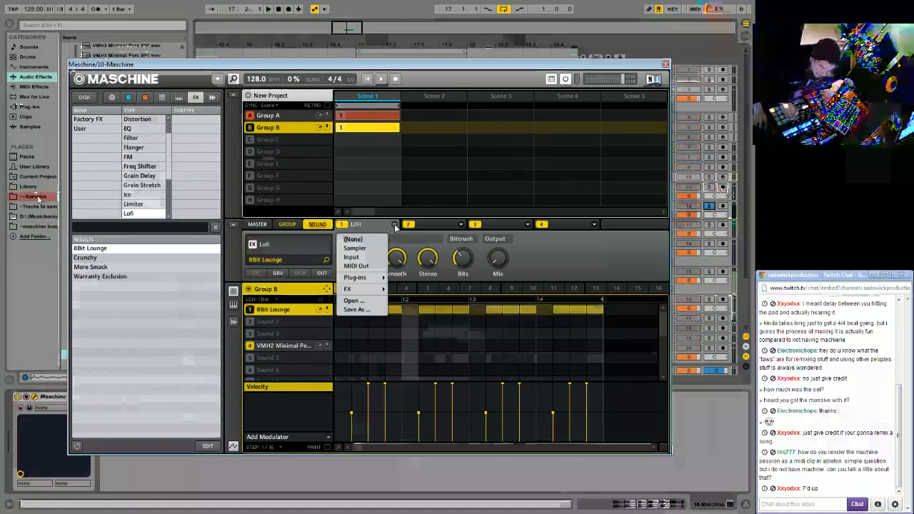
pyautogui.click(366, 237)
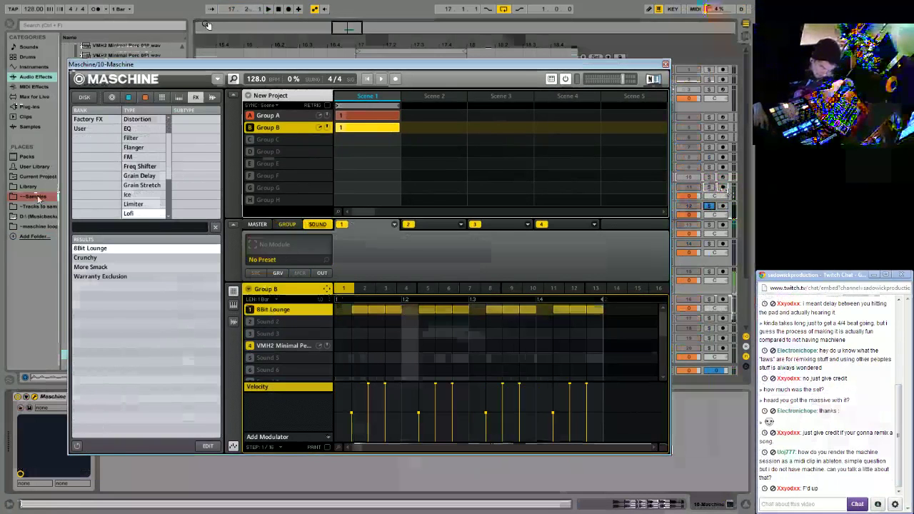
# Move the Maschine window off the sample browser, audition further percussion samples and load VMH2 Minimal Perc 095.wav into Group B's first sound.
pyautogui.moveTo(254, 66); pyautogui.dragTo(345, 63)
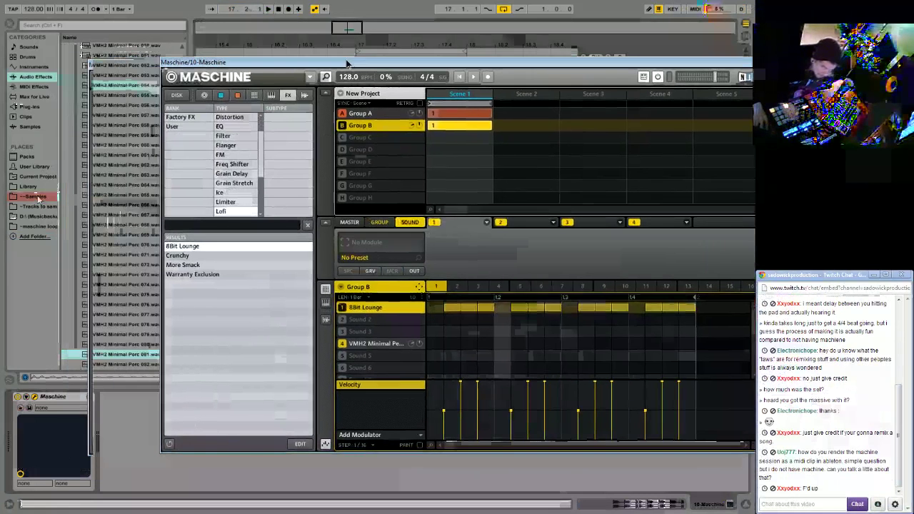
pyautogui.moveTo(268, 66); pyautogui.dragTo(277, 44)
pyautogui.scroll(-2, 107, 339)
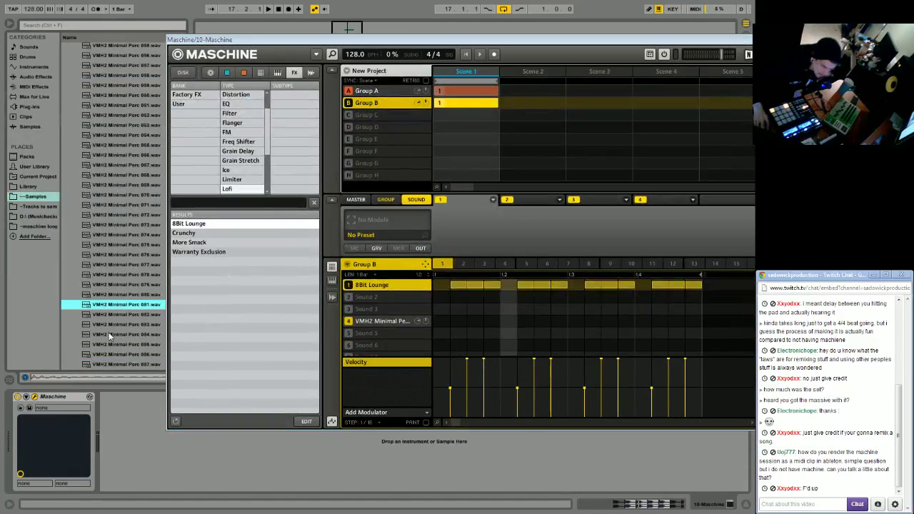
pyautogui.click(108, 323)
pyautogui.scroll(-3, 107, 313)
pyautogui.click(107, 313)
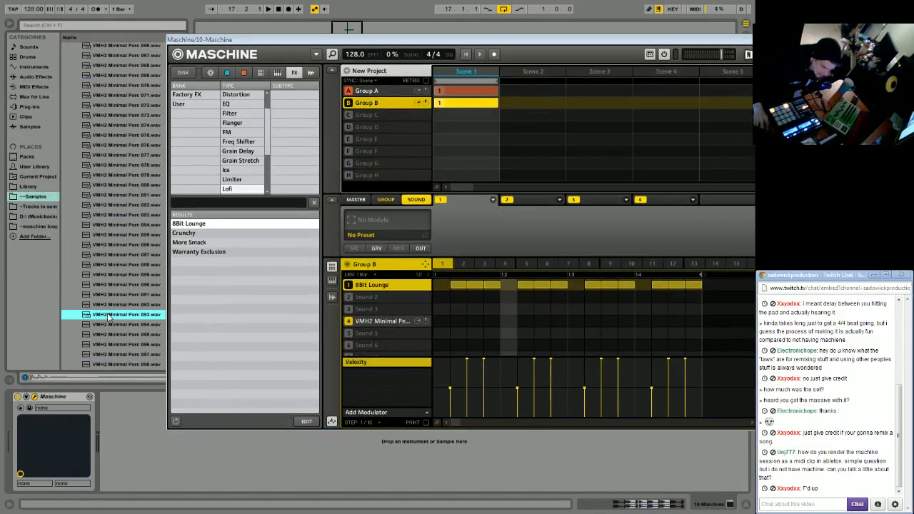
pyautogui.click(107, 333)
pyautogui.moveTo(107, 334); pyautogui.dragTo(381, 282)
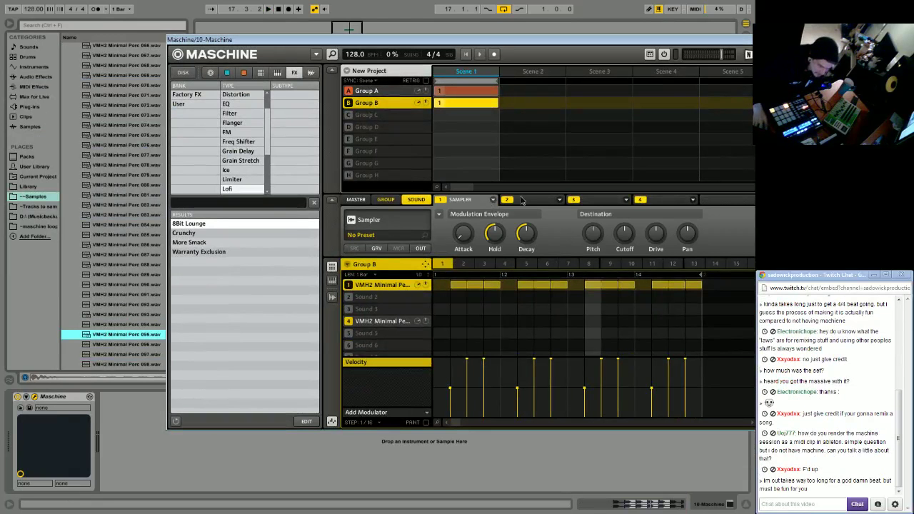
# Look at the first sound's empty second module, return to its Sampler, and hide the Maschine window to reveal the arrangement.
pyautogui.click(562, 200)
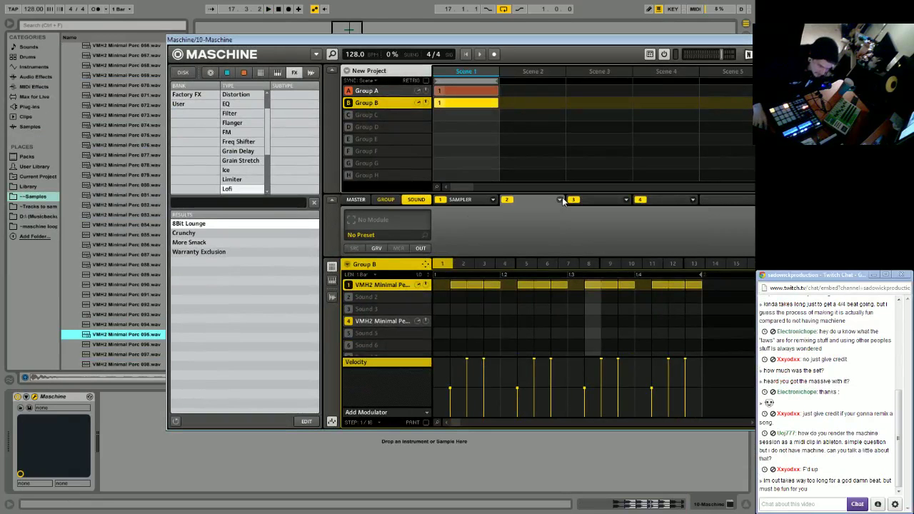
pyautogui.click(473, 202)
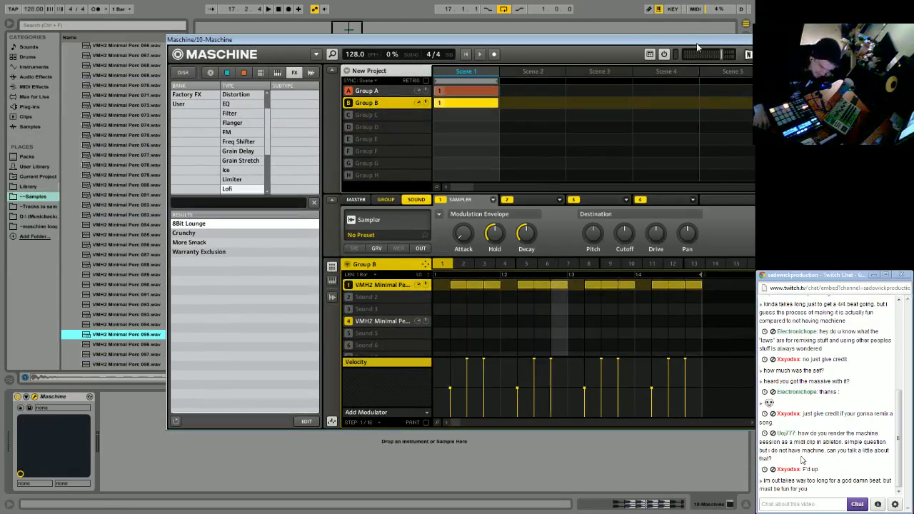
pyautogui.press('space')
pyautogui.click(749, 39)
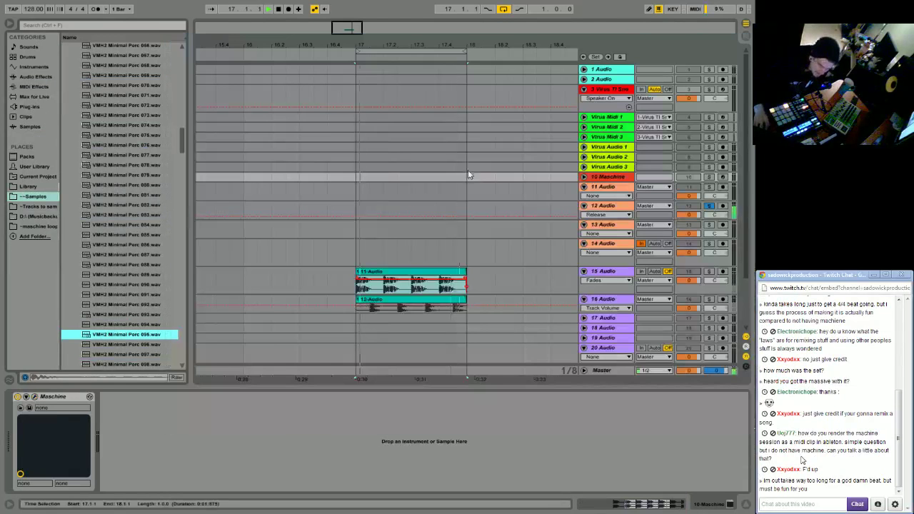
pyautogui.press('space')
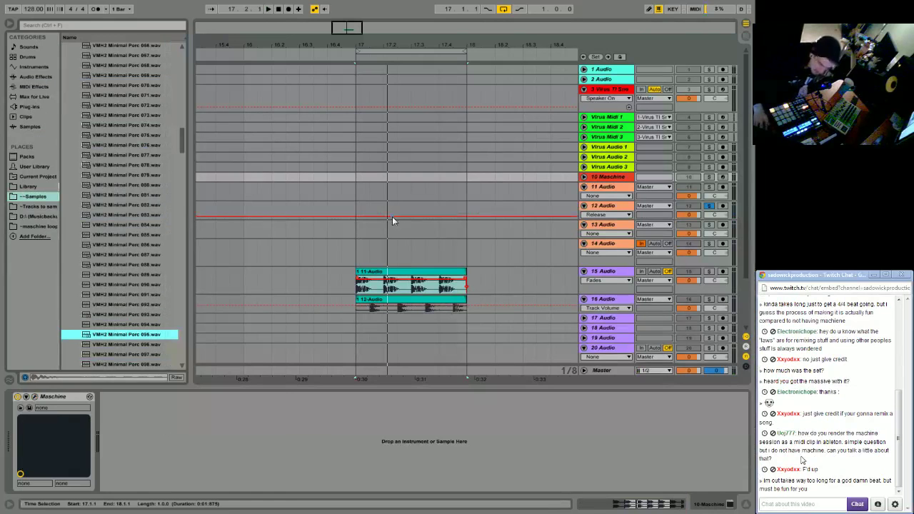
# Set the sidechain source of 12 Audio's Compressor to 15-Audio and switch off the solo on 12 Audio.
pyautogui.click(627, 215)
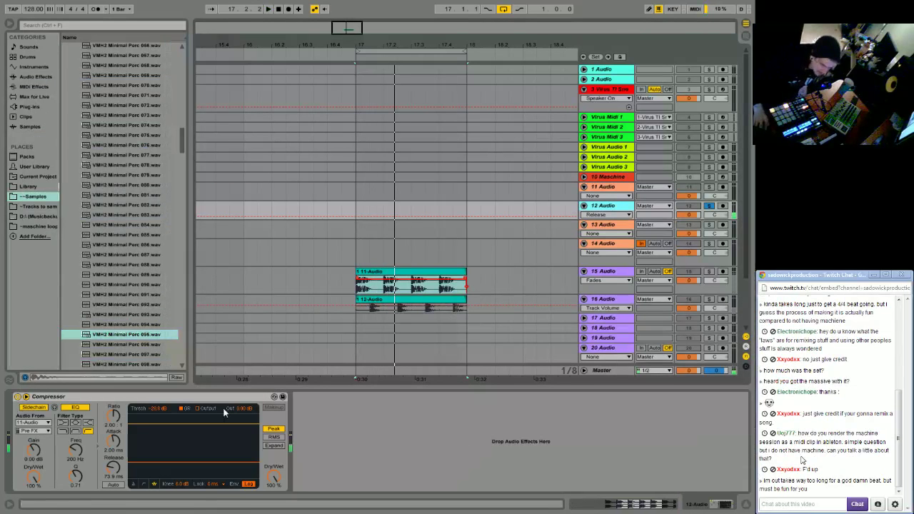
pyautogui.press('space')
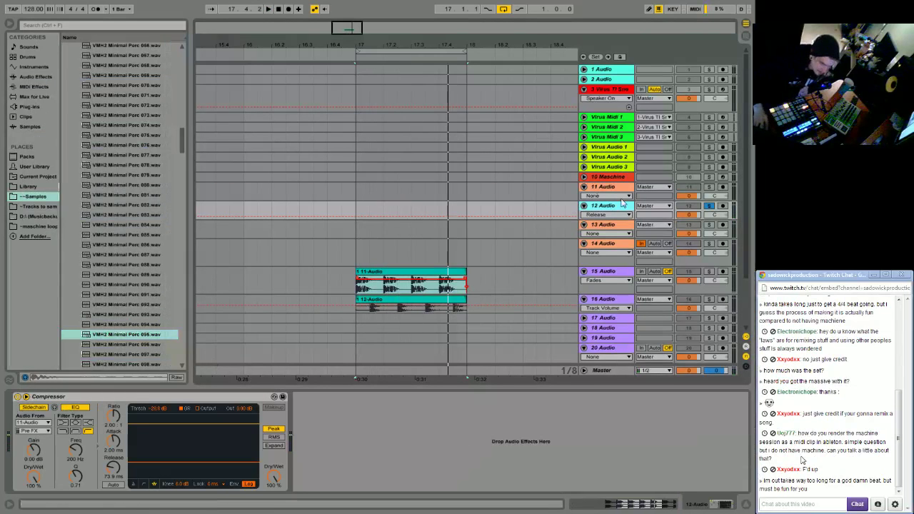
pyautogui.click(36, 409)
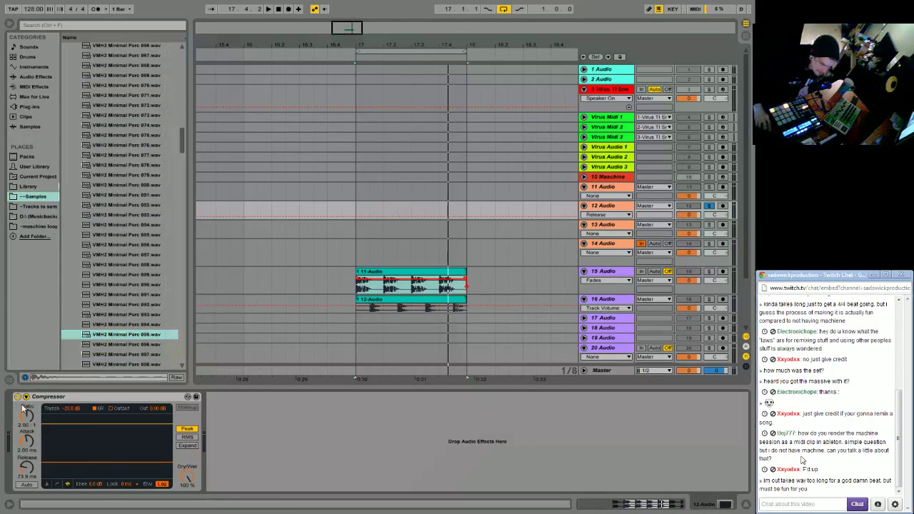
pyautogui.click(33, 423)
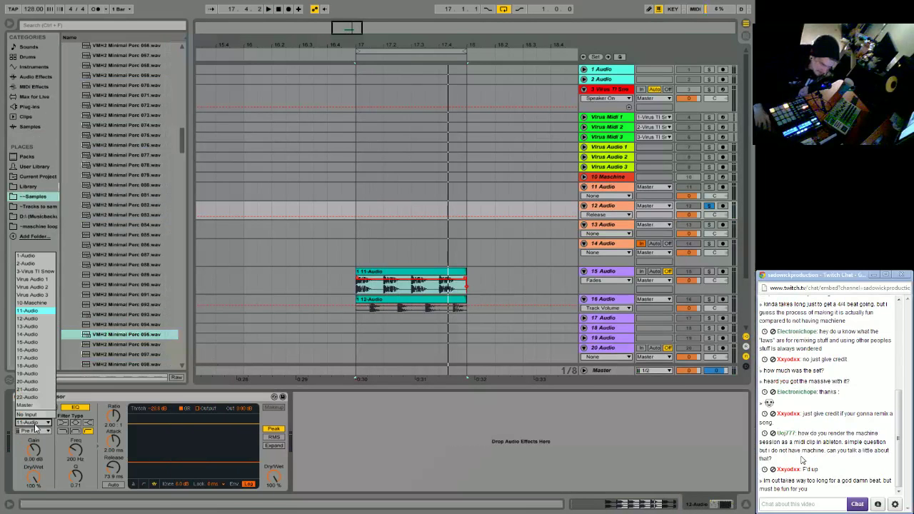
pyautogui.click(44, 343)
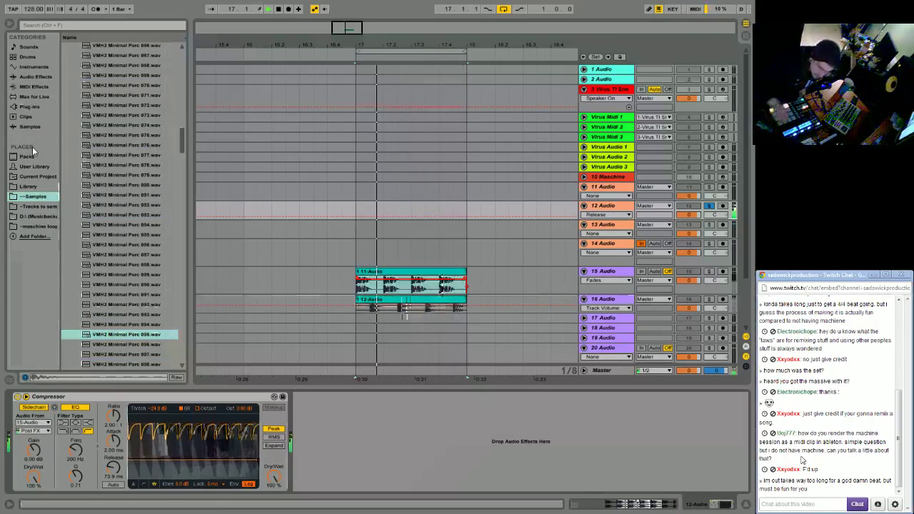
pyautogui.click(709, 205)
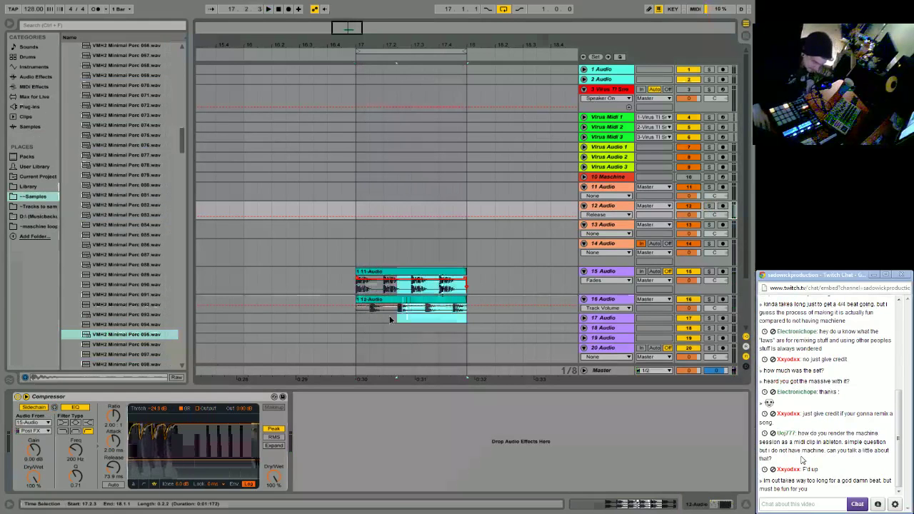
# Show the clip settings of the recorded clips on 15 Audio and 16 Audio and enable Loop for them.
pyautogui.click(359, 292)
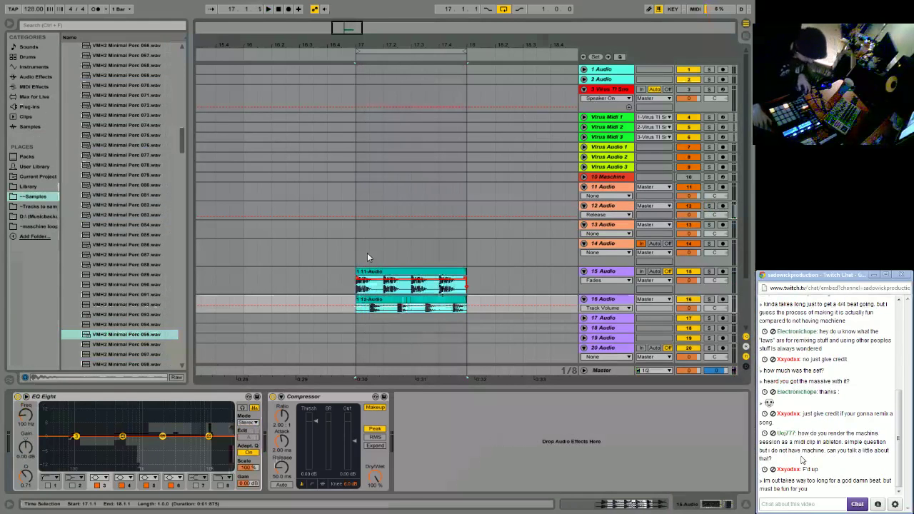
pyautogui.hotkey('shift', 'Tab')
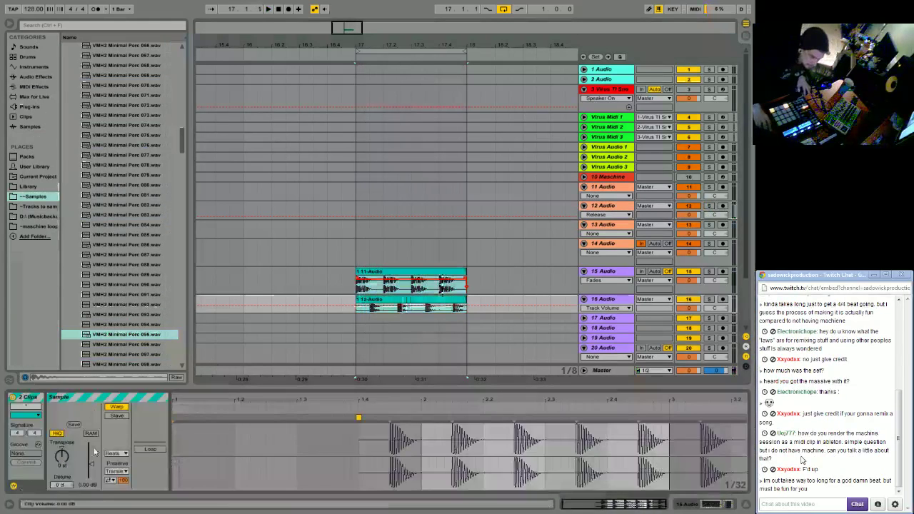
pyautogui.click(422, 415)
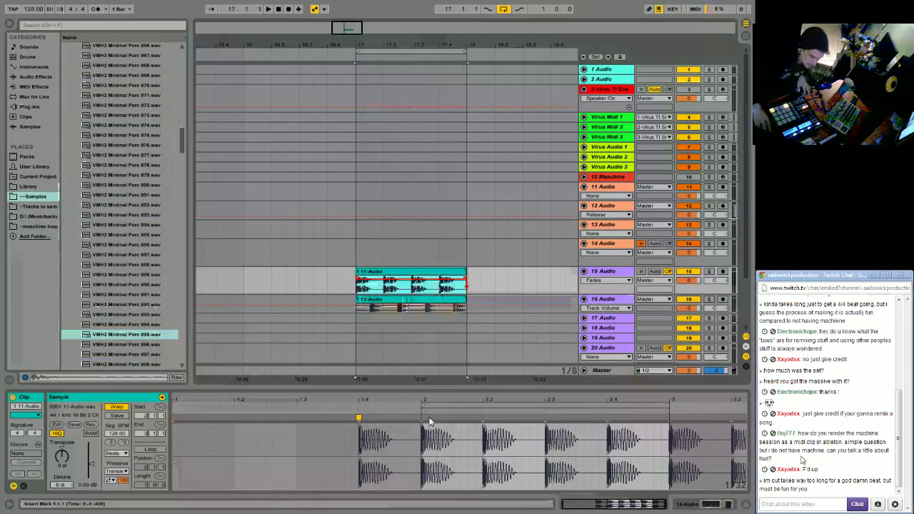
pyautogui.press('Down')
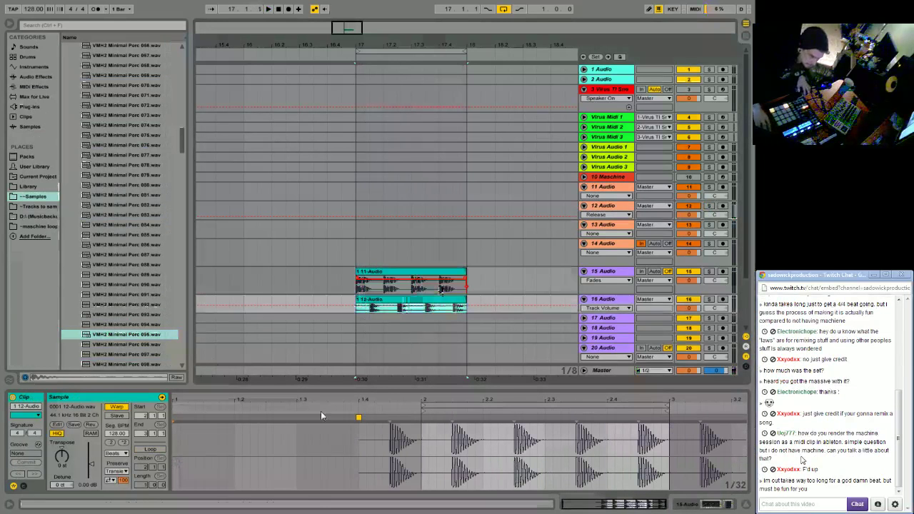
pyautogui.click(149, 449)
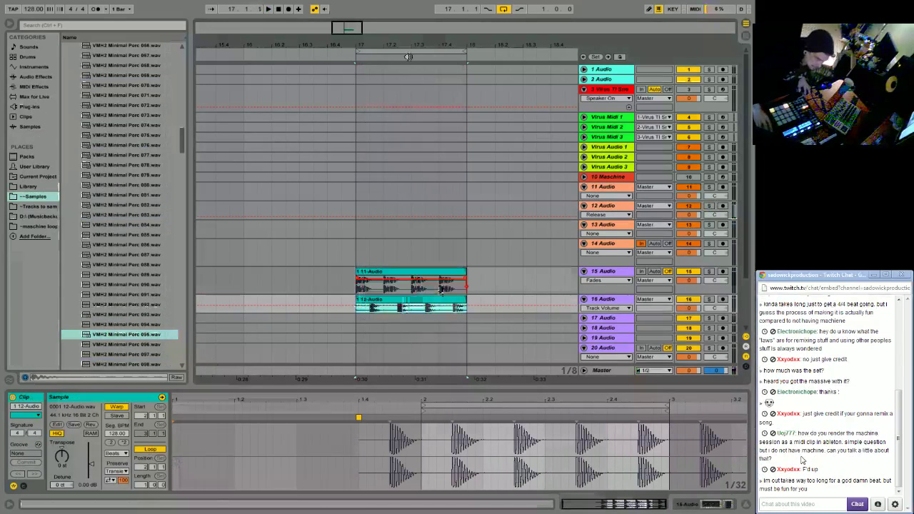
# Extend the looped clips on 15 Audio and 16 Audio together to four bars, ending at bar 21.
pyautogui.press('-')
pyautogui.click(342, 275)
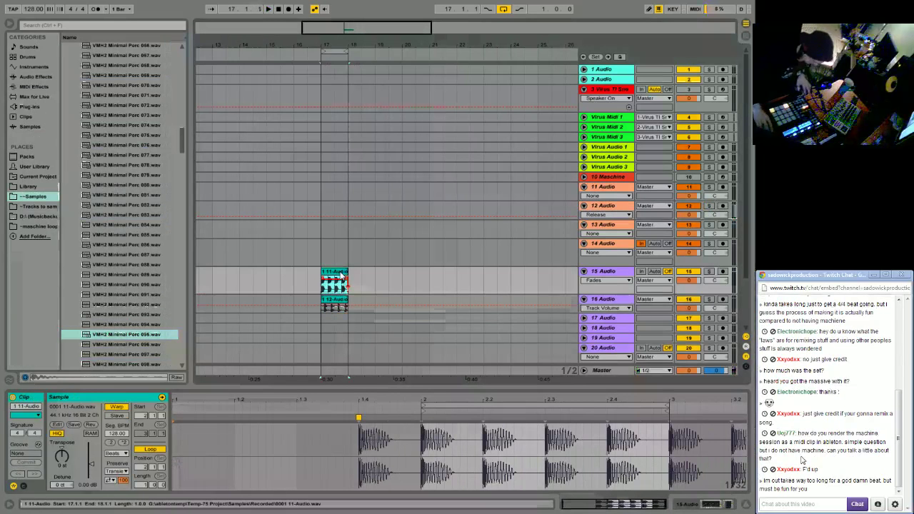
pyautogui.hotkey('shift', 'Down')
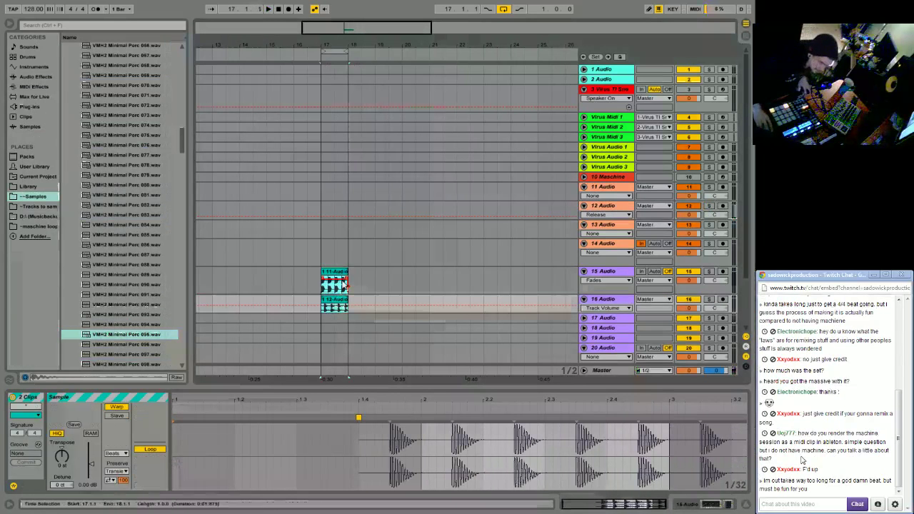
pyautogui.moveTo(345, 272); pyautogui.dragTo(428, 273)
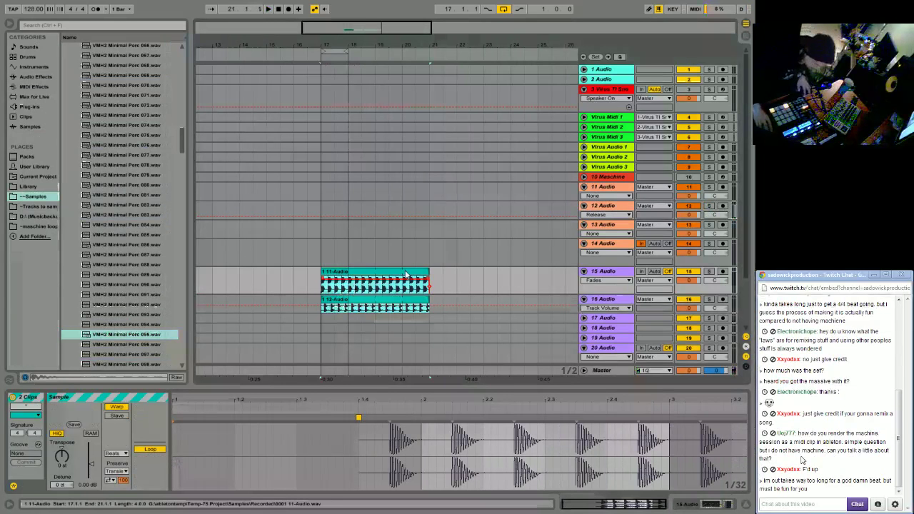
# Duplicate the pair of four-bar clips three times so the loops run up to bar 33.
pyautogui.hotkey('ctrl', 'd')
pyautogui.hotkey('ctrl', 'd')
pyautogui.hotkey('ctrl', 'd')
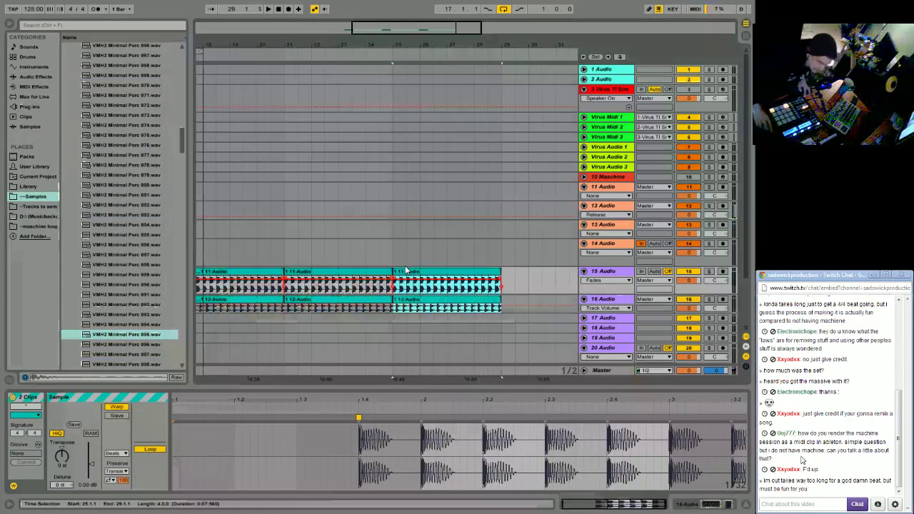
pyautogui.moveTo(437, 47); pyautogui.dragTo(426, 47)
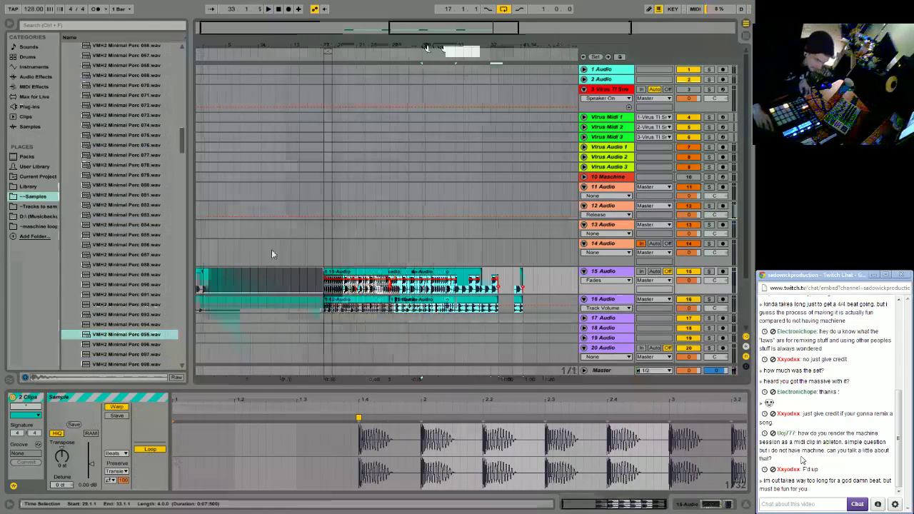
# Turn the repeated clips into one continuous 16-bar clip per track, from bar 17 to bar 33, and audition them.
pyautogui.press('space')
pyautogui.hotkey('ctrl', 'j')
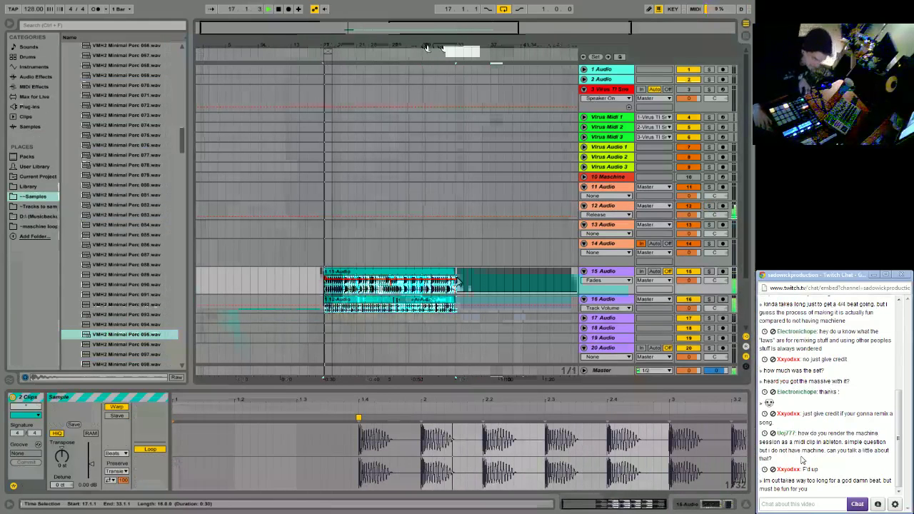
pyautogui.press('space')
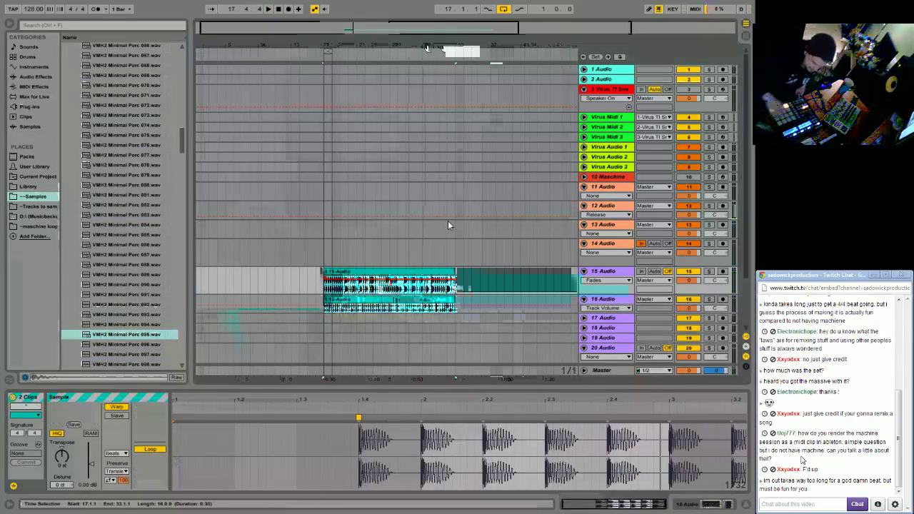
pyautogui.press('space')
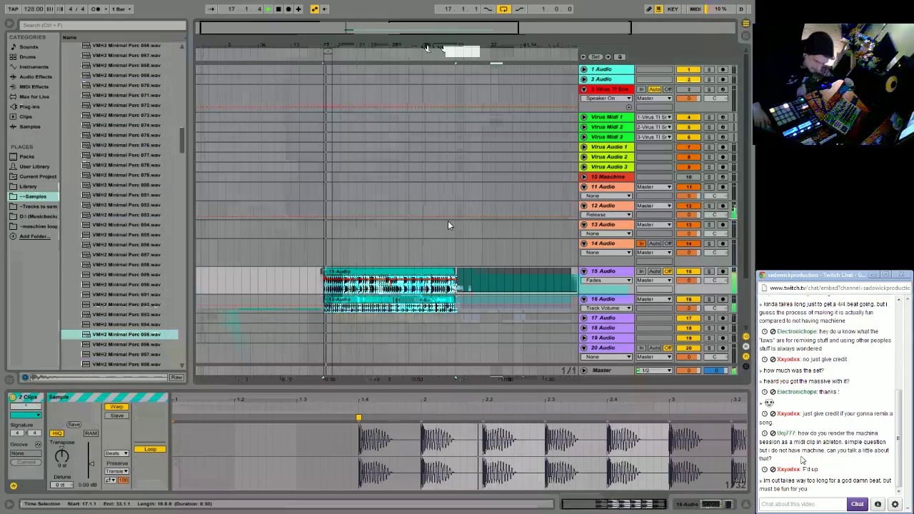
# Set the arrangement loop region to bars 17–33 with looping switched off and select that span across all tracks.
pyautogui.moveTo(332, 49); pyautogui.dragTo(454, 53)
pyautogui.rightClick(422, 56)
pyautogui.click(416, 112)
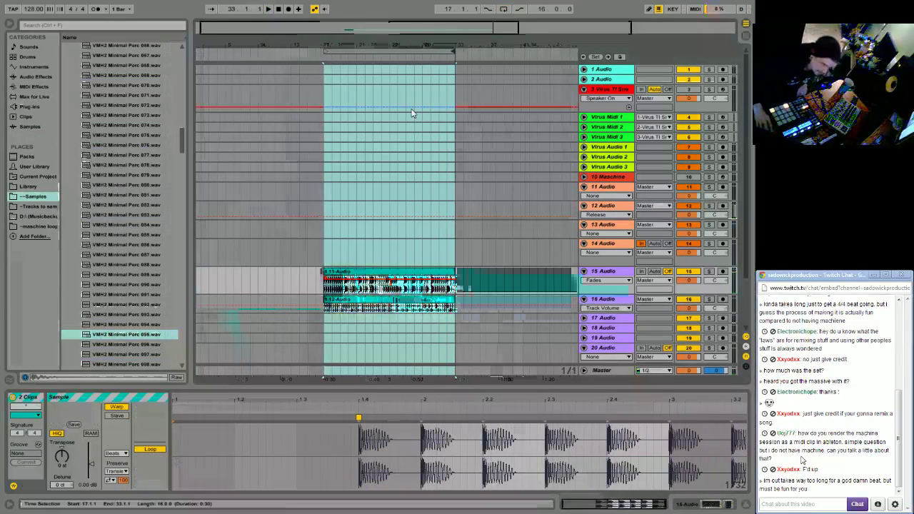
# Shorten the 11-Audio clip on 15 Audio by one beat so it ends at 32.4.1.
pyautogui.press('-')
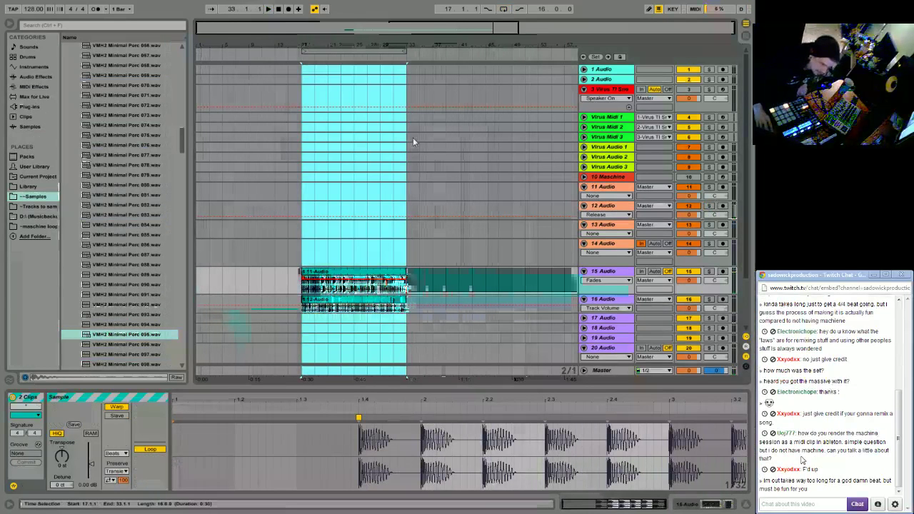
pyautogui.moveTo(412, 45); pyautogui.dragTo(481, 235)
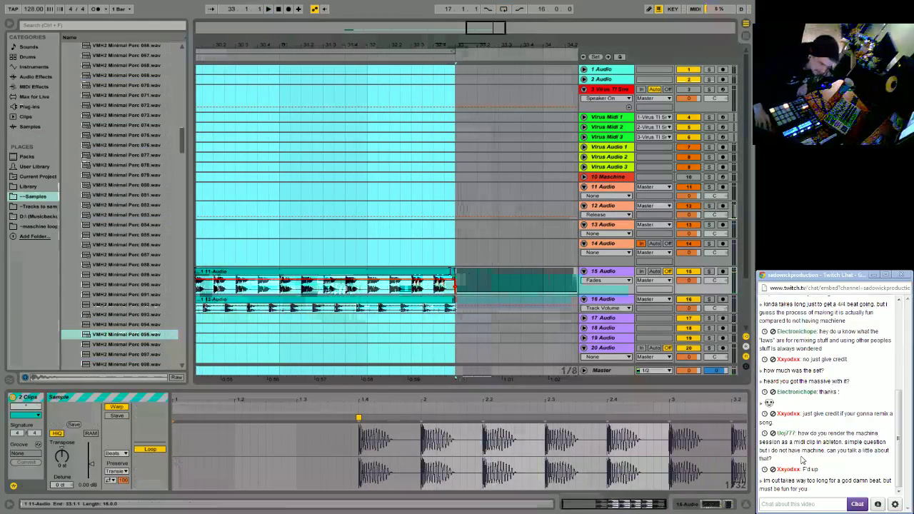
pyautogui.moveTo(454, 285); pyautogui.dragTo(433, 286)
pyautogui.press('-')
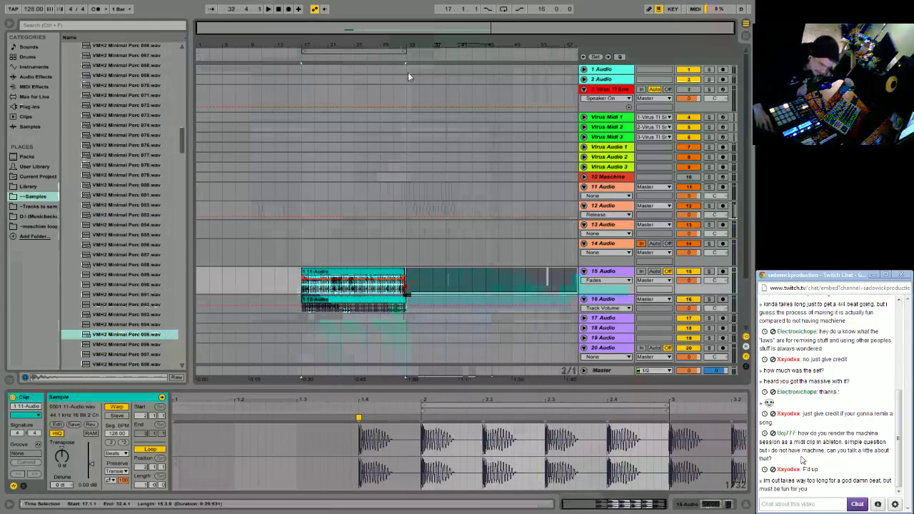
# Copy the clips on 15 Audio and 16 Audio to bar 1 and play the arrangement from there.
pyautogui.keyDown('shift'); pyautogui.click(400, 304); pyautogui.keyUp('shift')
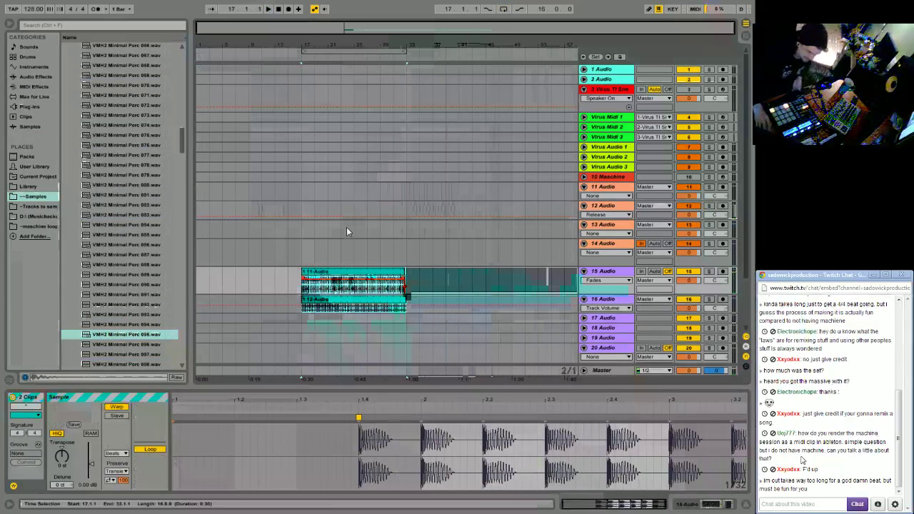
pyautogui.click(202, 272)
pyautogui.hotkey('ctrl', 'v')
pyautogui.press('space')
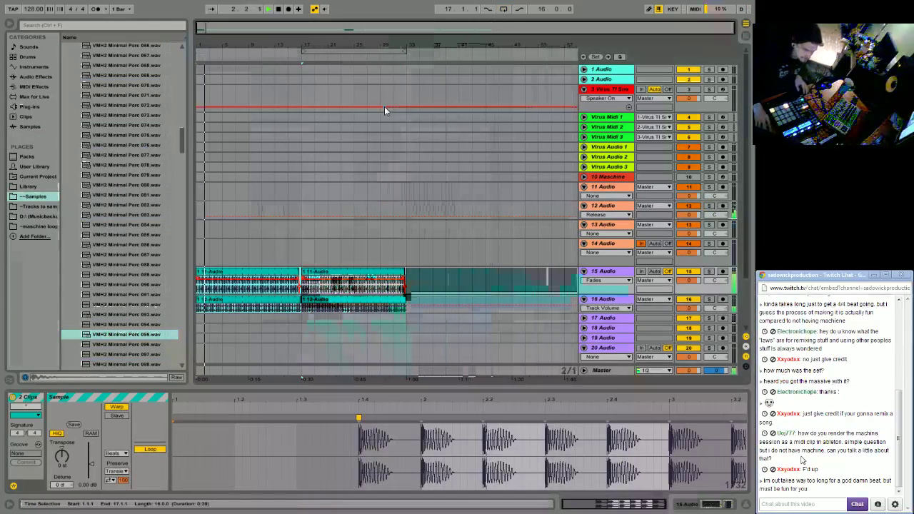
# Place two more copies of the 16-bar clip pair at bars 33 and 49, and stop playback.
pyautogui.click(410, 272)
pyautogui.hotkey('ctrl', 'v')
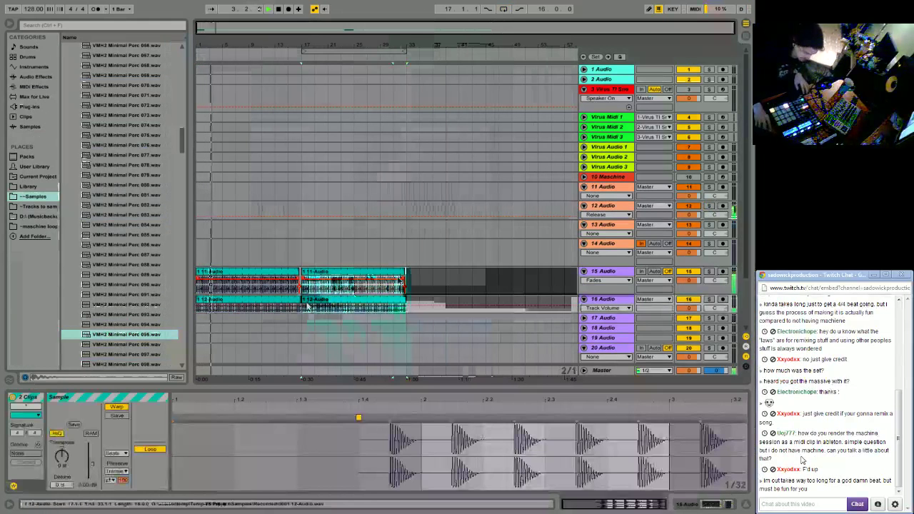
pyautogui.hotkey('ctrl', 'v')
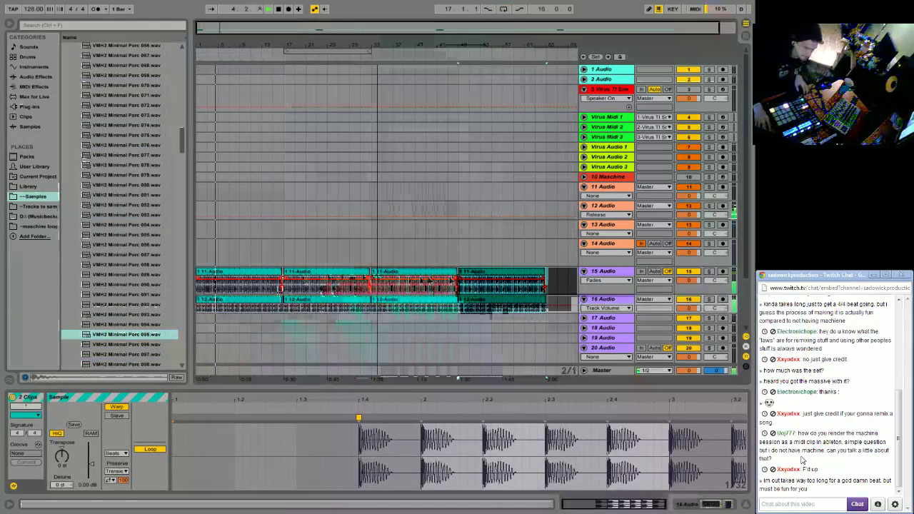
pyautogui.press('-')
pyautogui.press('space')
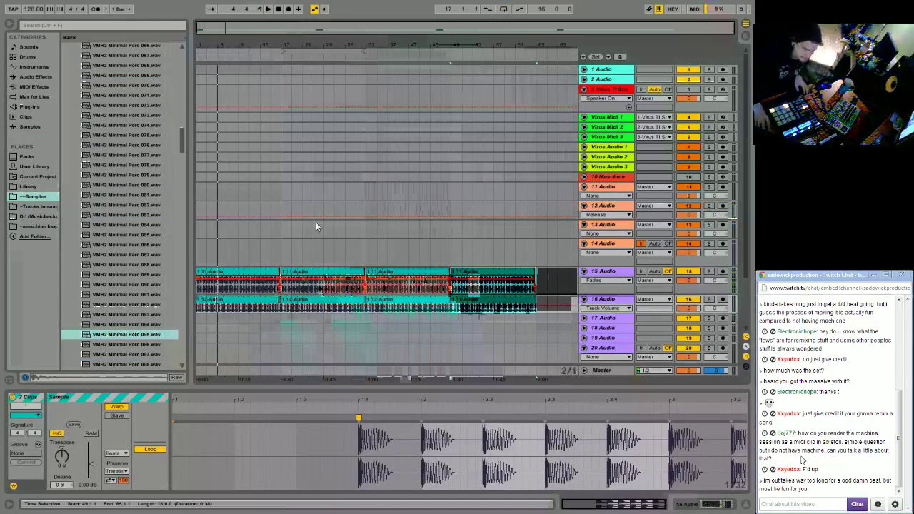
# Set the start position to bar 17, arm 12 Audio and start recording the Maschine percussion loop onto it.
pyautogui.click(281, 252)
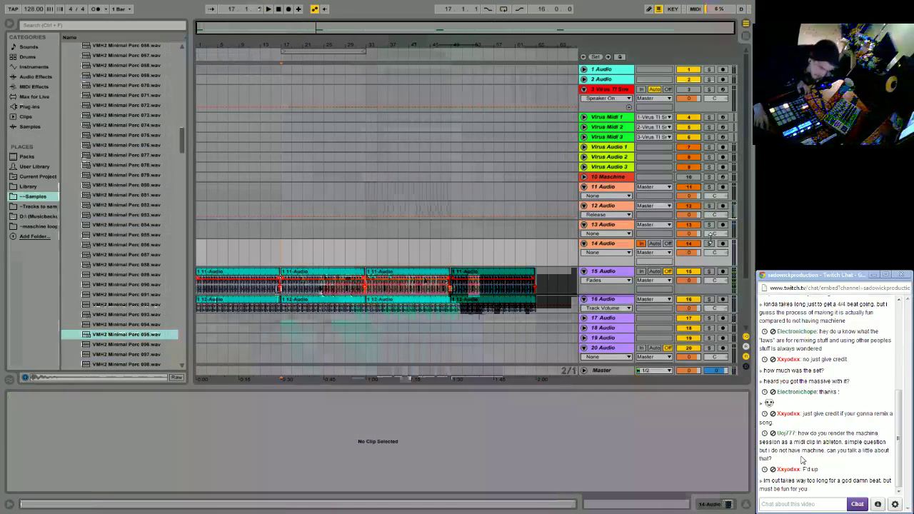
pyautogui.press('space')
pyautogui.click(722, 207)
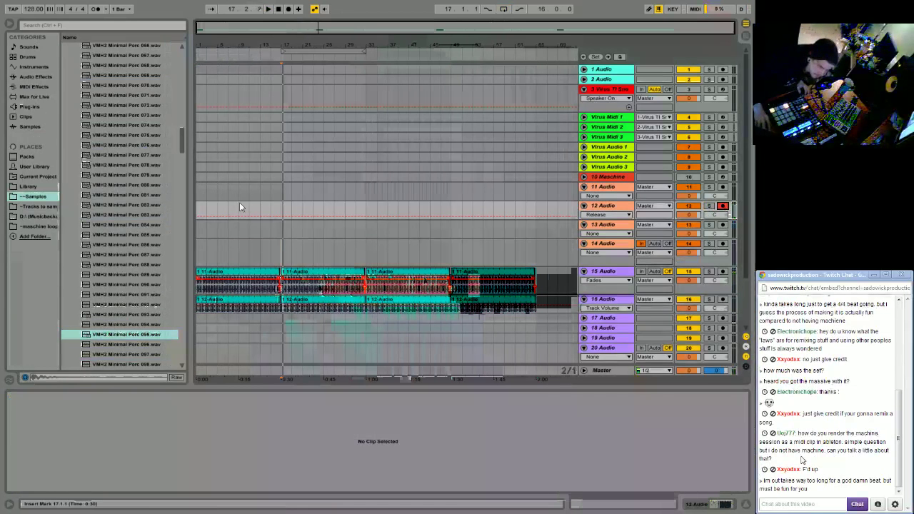
pyautogui.click(288, 9)
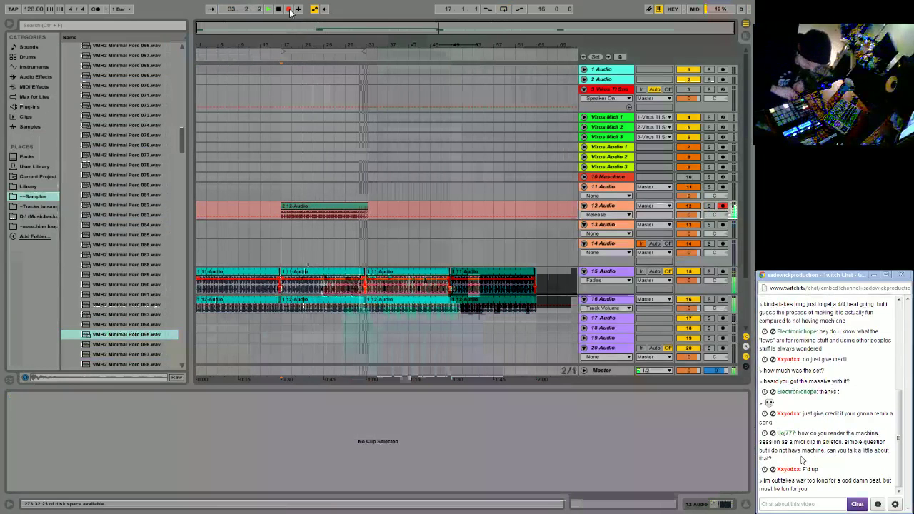
# Stop recording, trim the percussion take to end at bar 33, and move it to 17 Audio coloured lime.
pyautogui.click(289, 9)
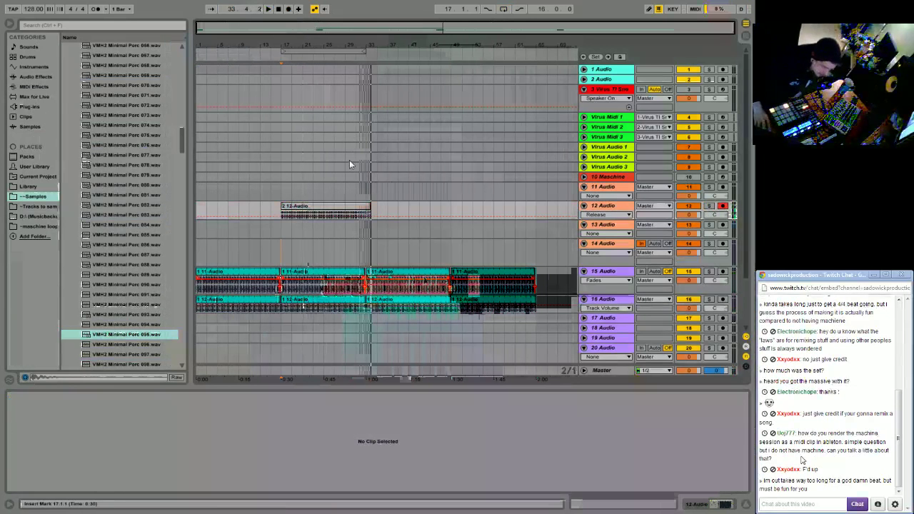
pyautogui.click(349, 208)
pyautogui.moveTo(370, 208); pyautogui.dragTo(318, 319)
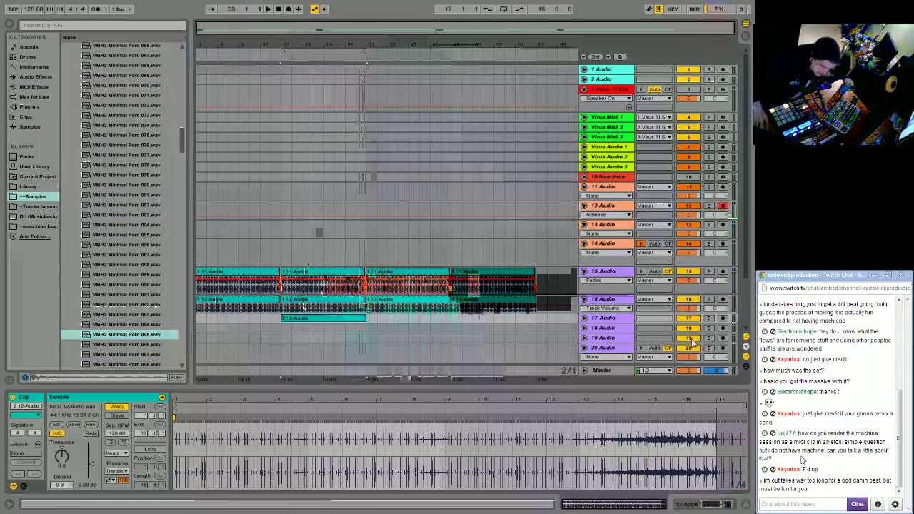
pyautogui.rightClick(357, 320)
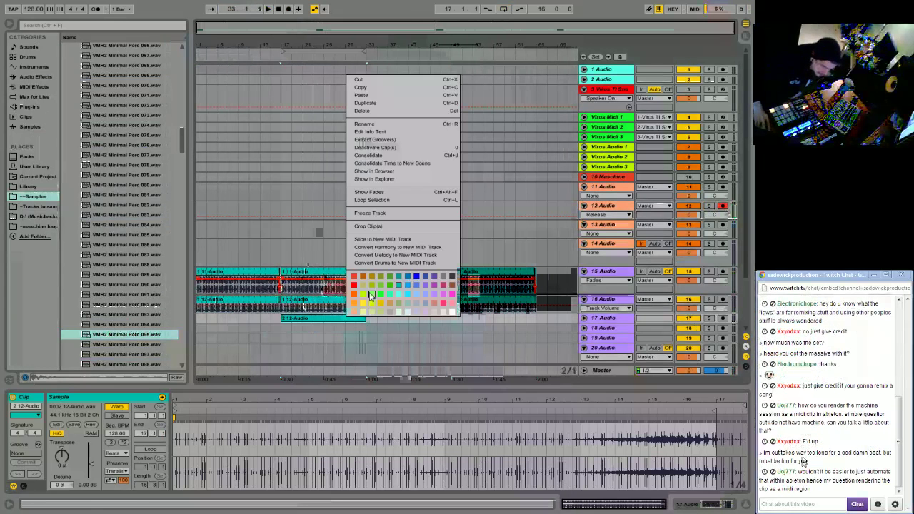
pyautogui.click(374, 293)
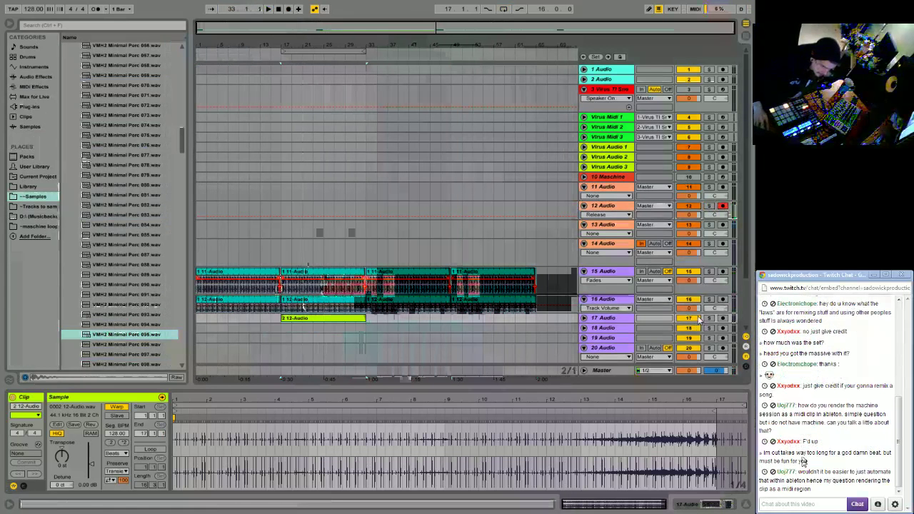
# Set the start position to bar 33, unfold 10 Maschine, and start recording the next percussion loop onto 12 Audio.
pyautogui.click(383, 227)
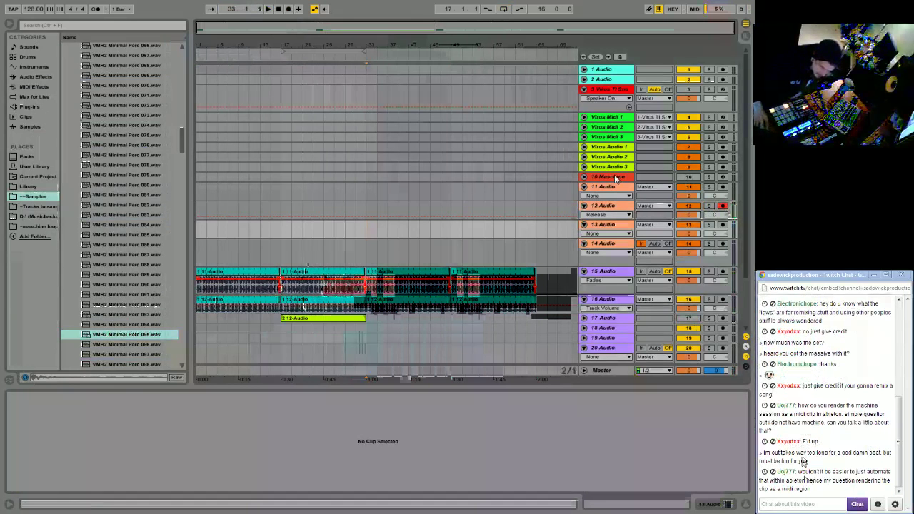
pyautogui.moveTo(612, 182); pyautogui.dragTo(612, 229)
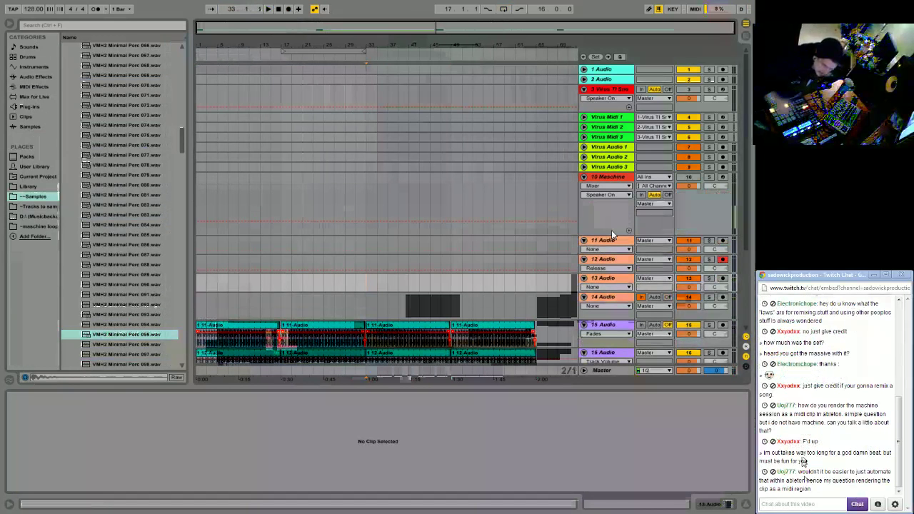
pyautogui.scroll(-3, 467, 155)
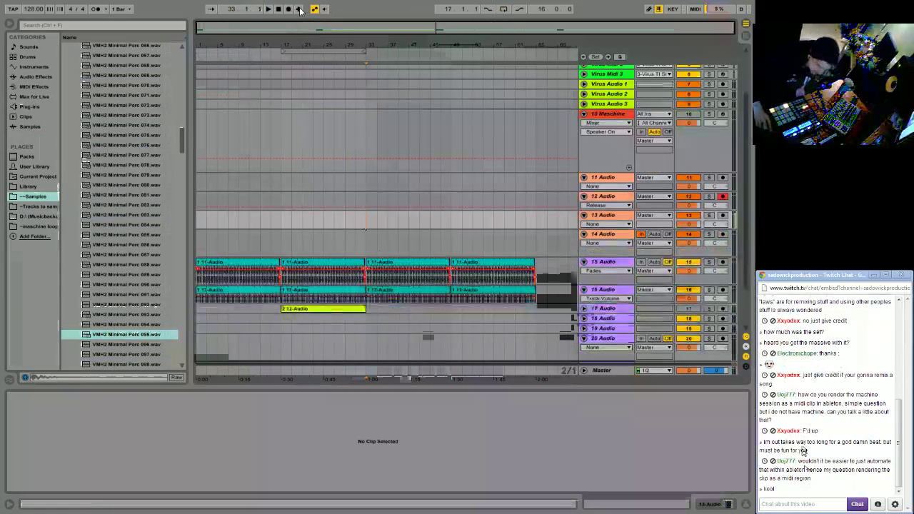
pyautogui.press('space')
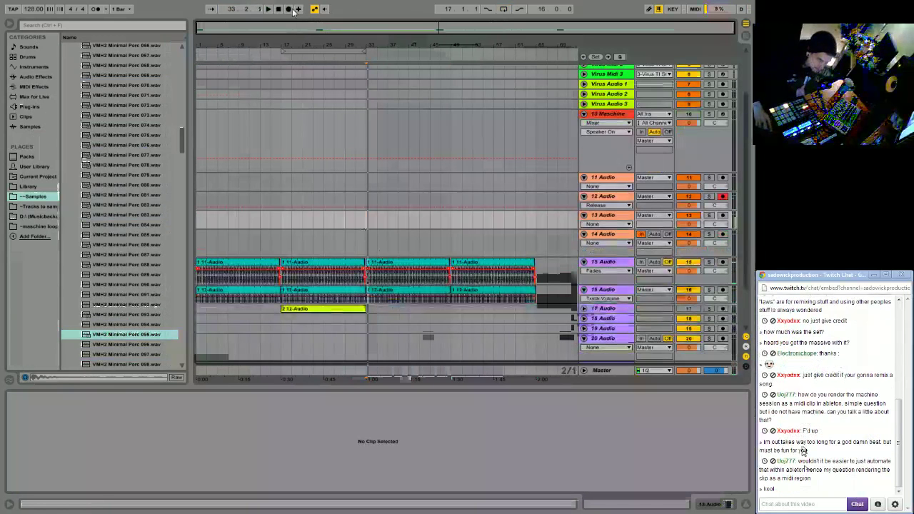
pyautogui.click(290, 10)
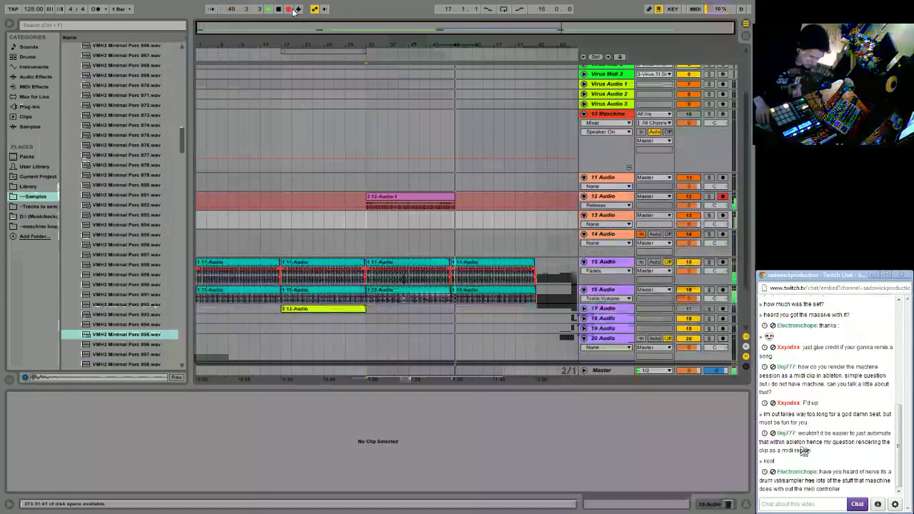
# Stop recording, trim the new take to end at bar 49, and move it to 17 Audio at bar 33.
pyautogui.click(288, 8)
pyautogui.click(436, 198)
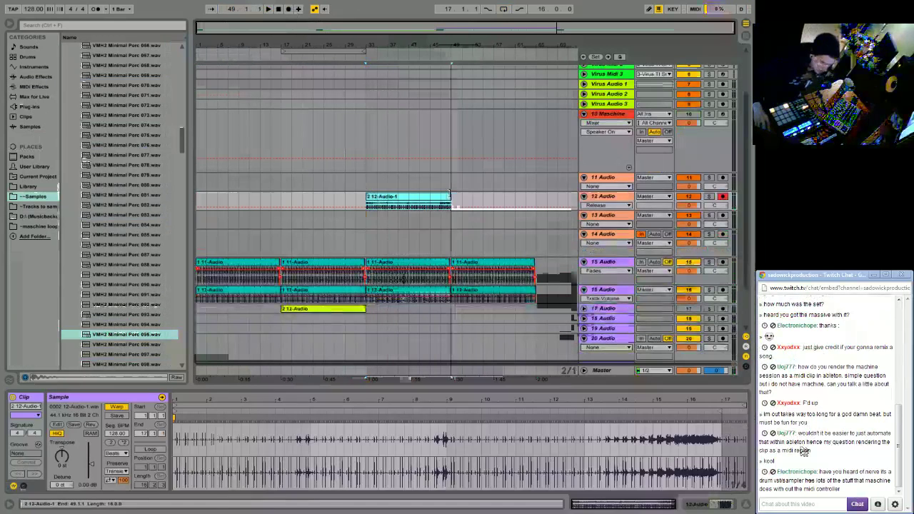
pyautogui.moveTo(437, 197); pyautogui.dragTo(438, 309)
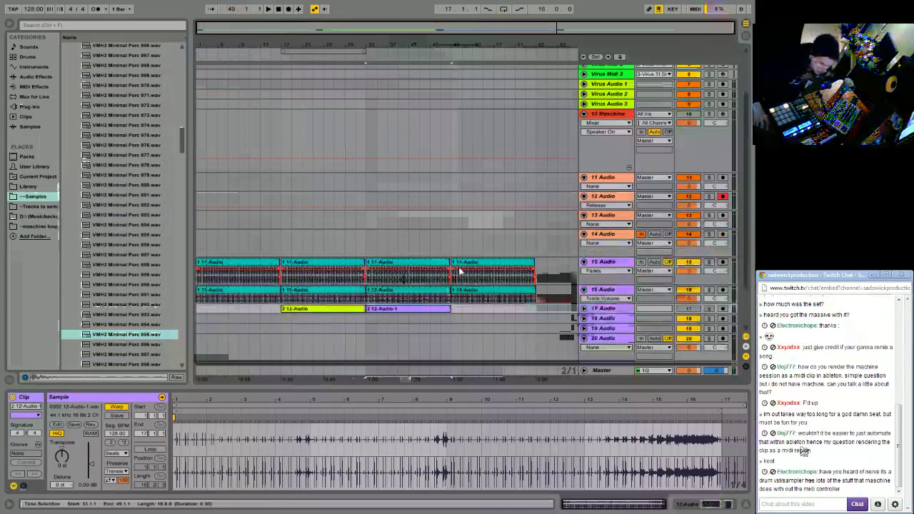
# Record another loop on 12 Audio from bar 49 and move a two-bar clip of it to the unfolded 17 Audio.
pyautogui.moveTo(367, 203); pyautogui.dragTo(374, 201)
pyautogui.click(613, 198)
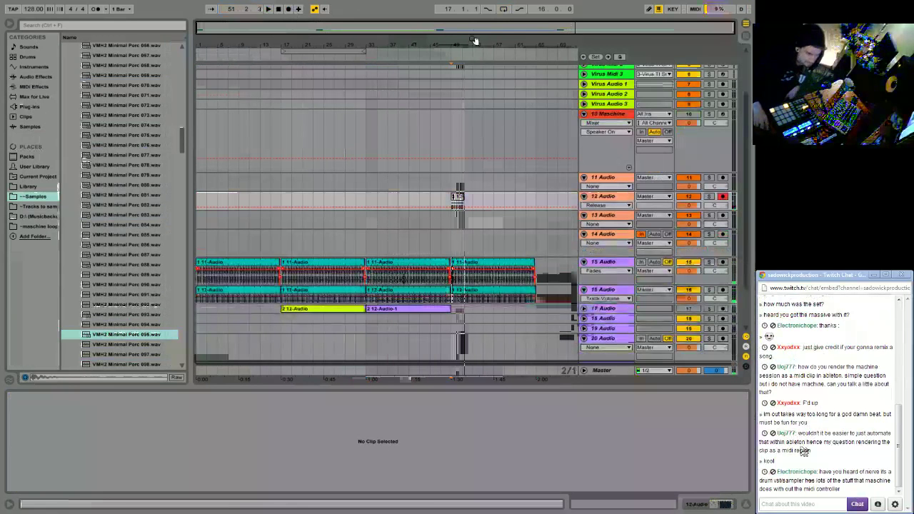
pyautogui.press('space')
pyautogui.moveTo(428, 191); pyautogui.dragTo(430, 308)
pyautogui.click(584, 308)
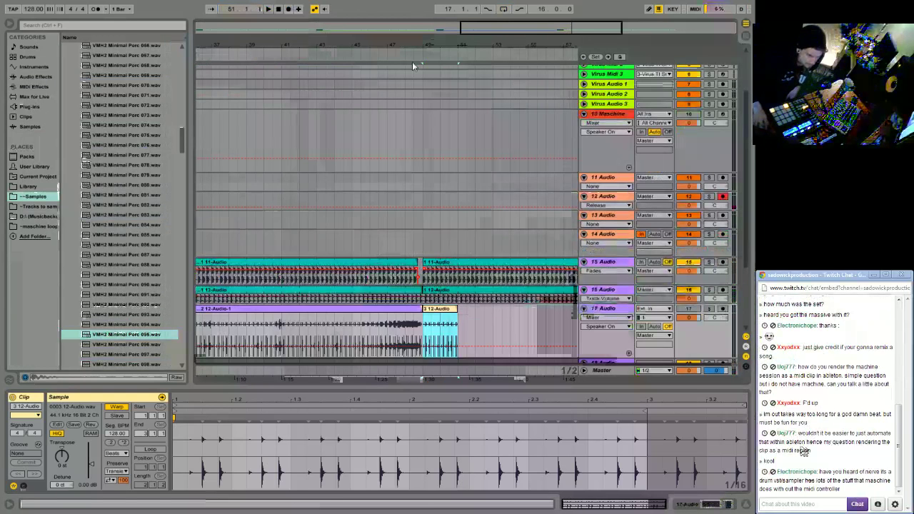
# Recolour the two-bar clip at bar 49 on 17 Audio pink.
pyautogui.moveTo(433, 45); pyautogui.dragTo(432, 32)
pyautogui.rightClick(442, 310)
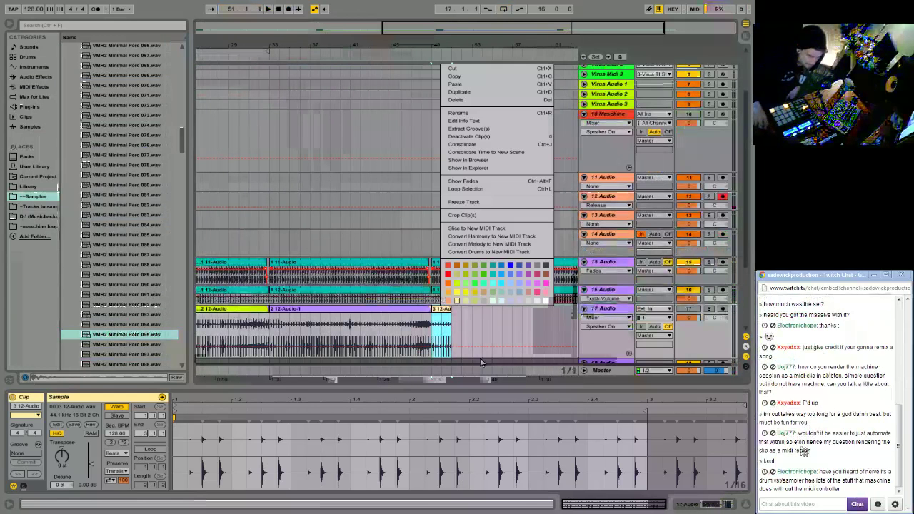
pyautogui.click(545, 283)
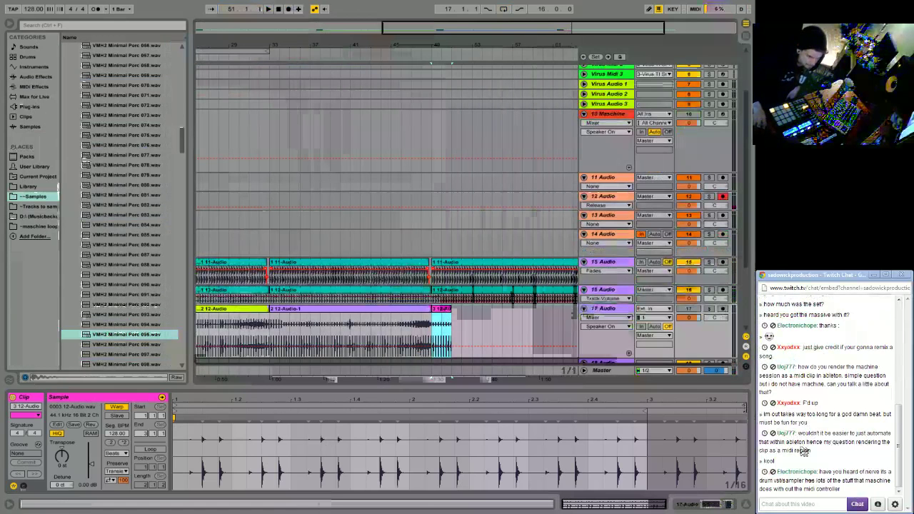
# Turn on looping for the pink clip on 17 Audio and extend it to 16 bars, ending at bar 65.
pyautogui.click(152, 449)
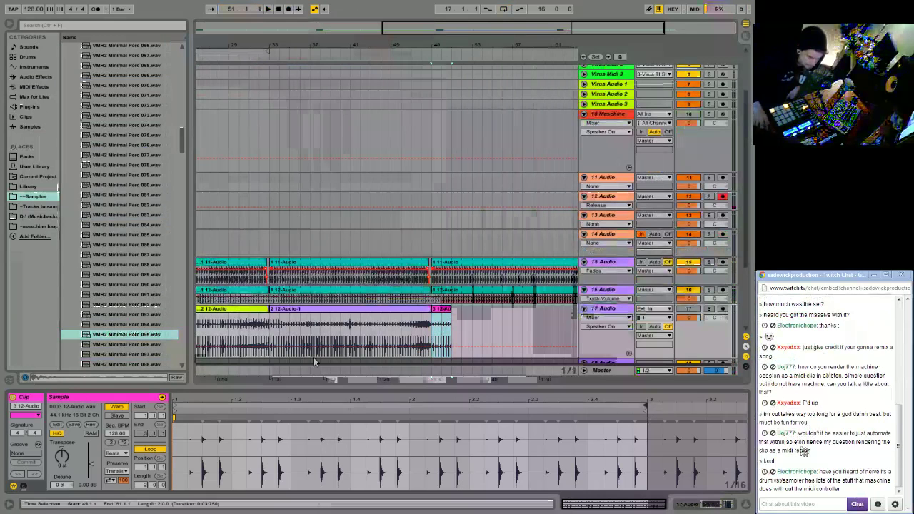
pyautogui.moveTo(419, 46); pyautogui.dragTo(438, 46)
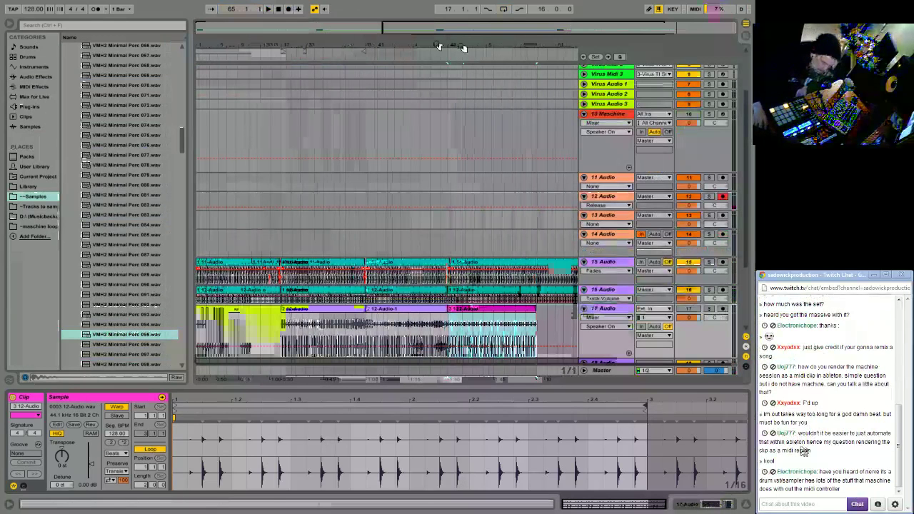
pyautogui.click(487, 314)
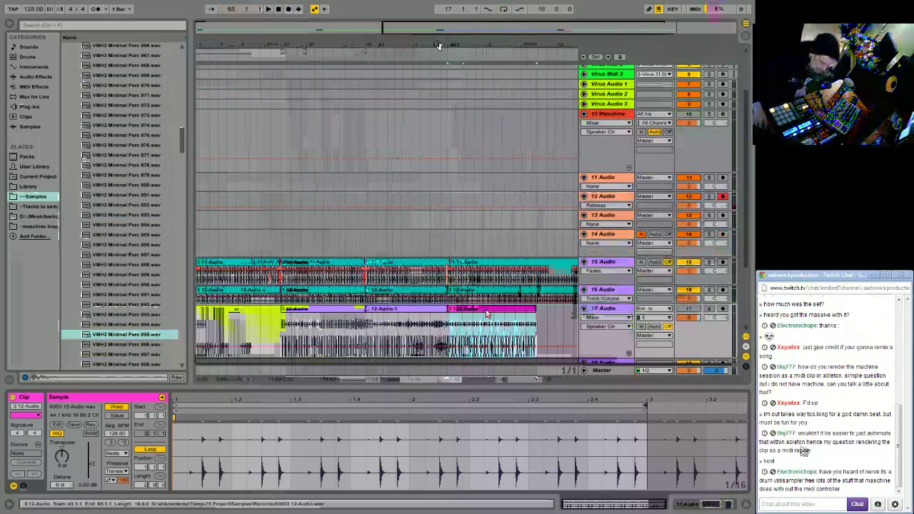
# Move the lime clip on 17 Audio to bar 65 and deactivate 11 Audio and 12 Audio.
pyautogui.click(341, 309)
pyautogui.moveTo(429, 36); pyautogui.dragTo(524, 41)
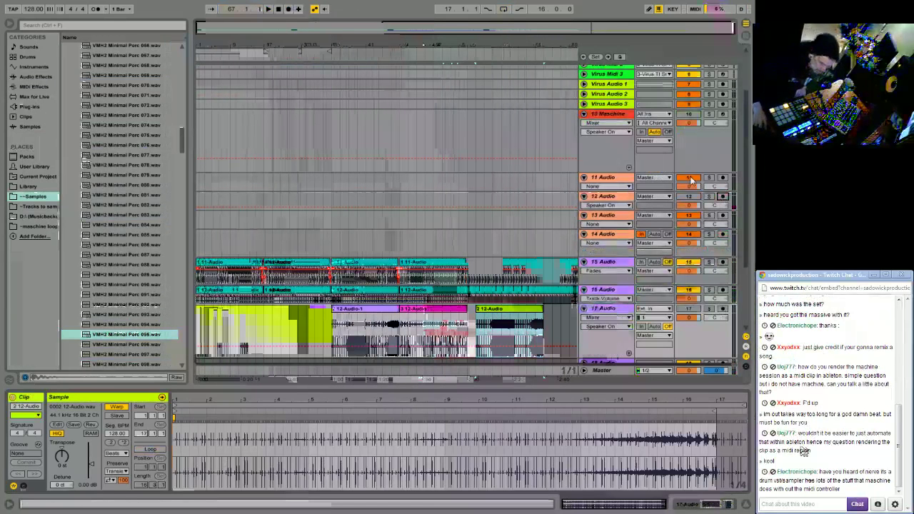
pyautogui.click(691, 179)
pyautogui.click(382, 312)
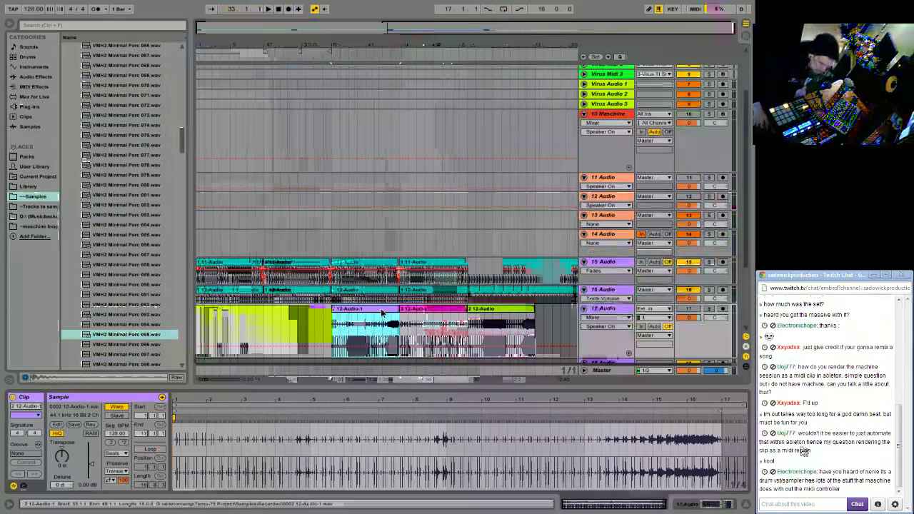
# Activate 17 Audio while auditioning the clip at bar 65, stop playback, and undo the lime clip's move.
pyautogui.click(495, 312)
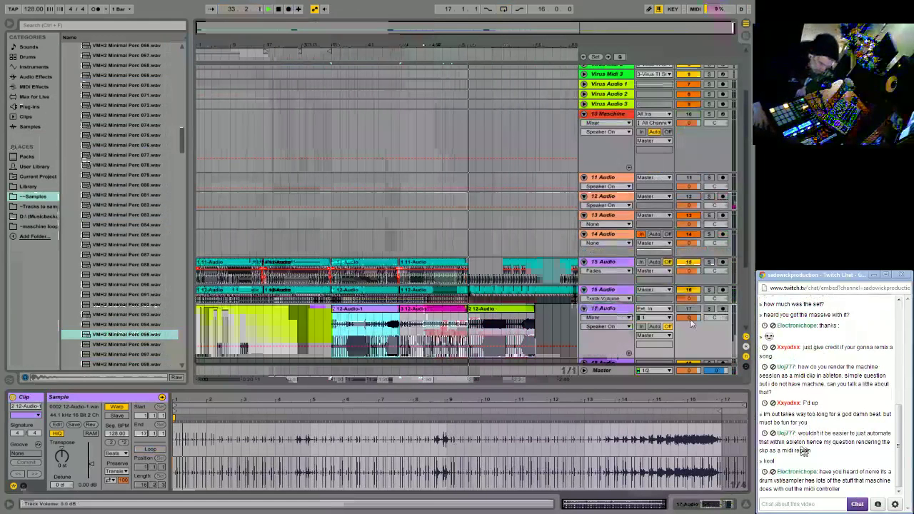
pyautogui.press('space')
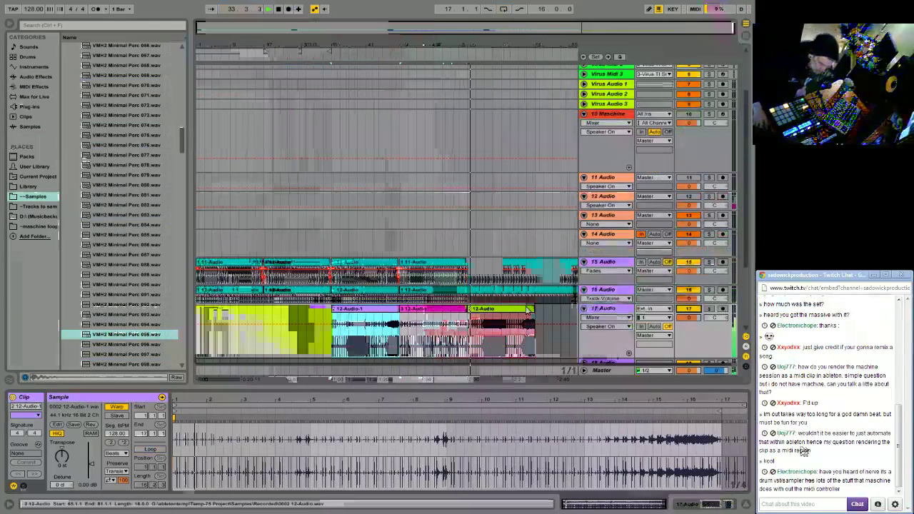
pyautogui.press('space')
pyautogui.click(312, 325)
pyautogui.hotkey('ctrl', 'z')
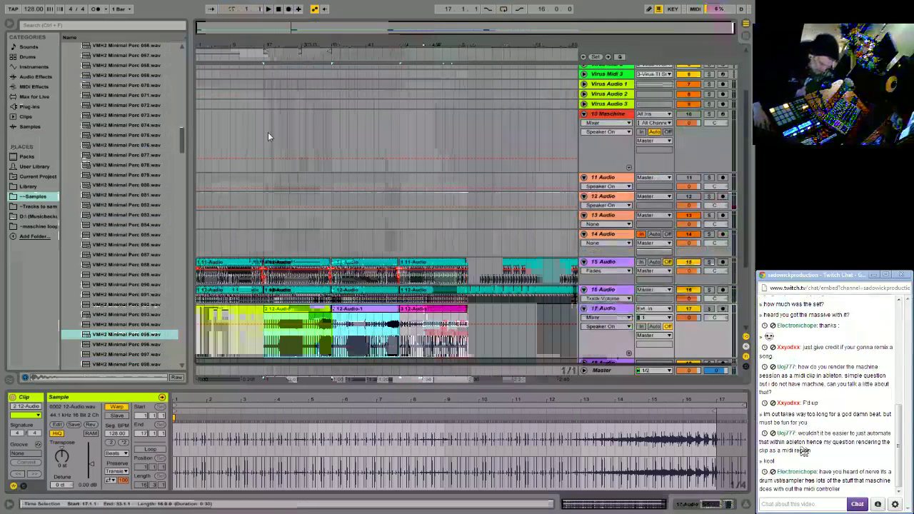
# Move the pink clip on 17 Audio to bar 65.
pyautogui.moveTo(507, 322); pyautogui.dragTo(335, 327)
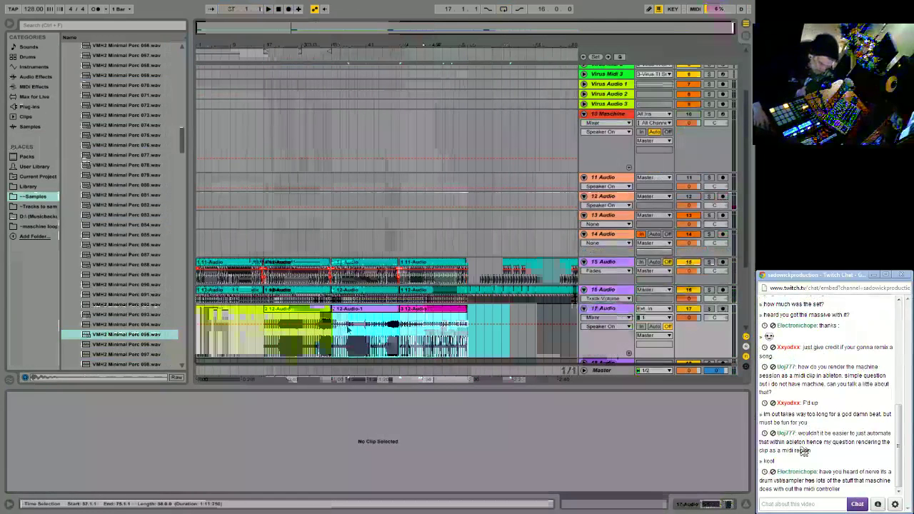
pyautogui.moveTo(505, 323); pyautogui.dragTo(333, 325)
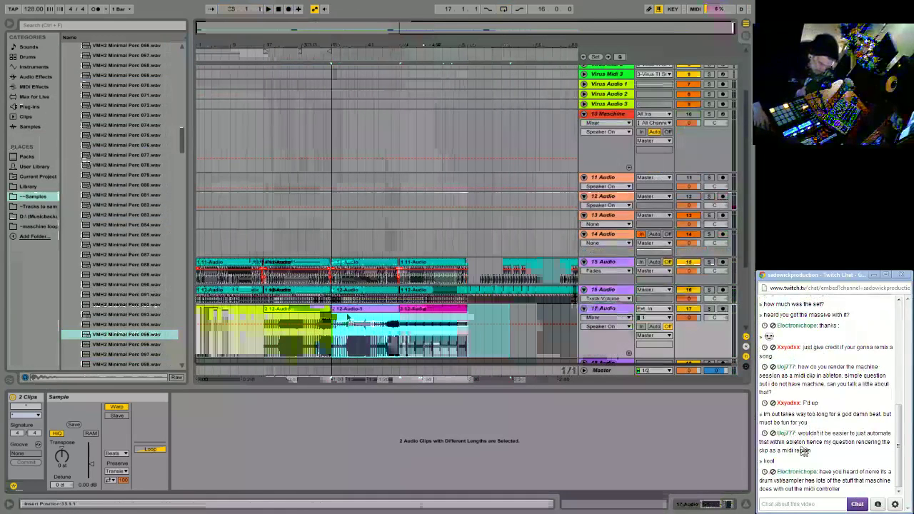
pyautogui.moveTo(427, 315); pyautogui.dragTo(495, 314)
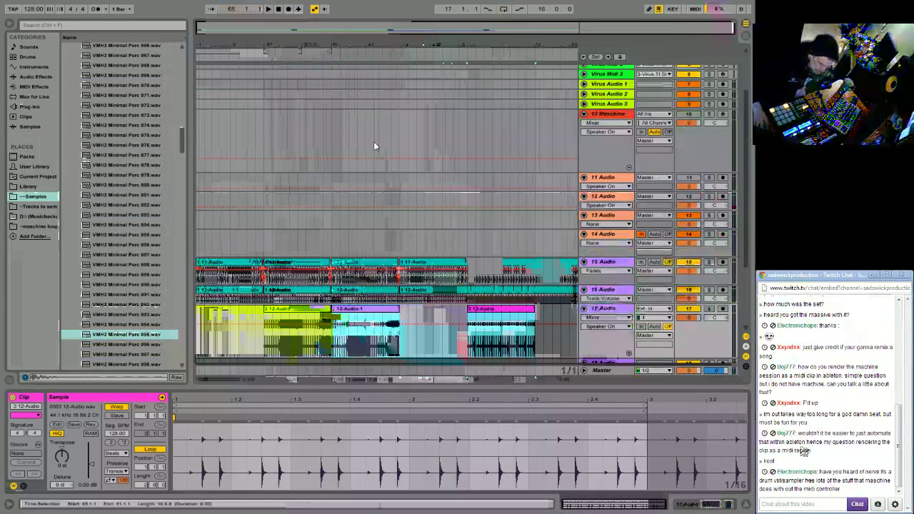
# Set the global quantization to None and audition the percussion clips on 17 Audio from several points in the arrangement.
pyautogui.click(505, 51)
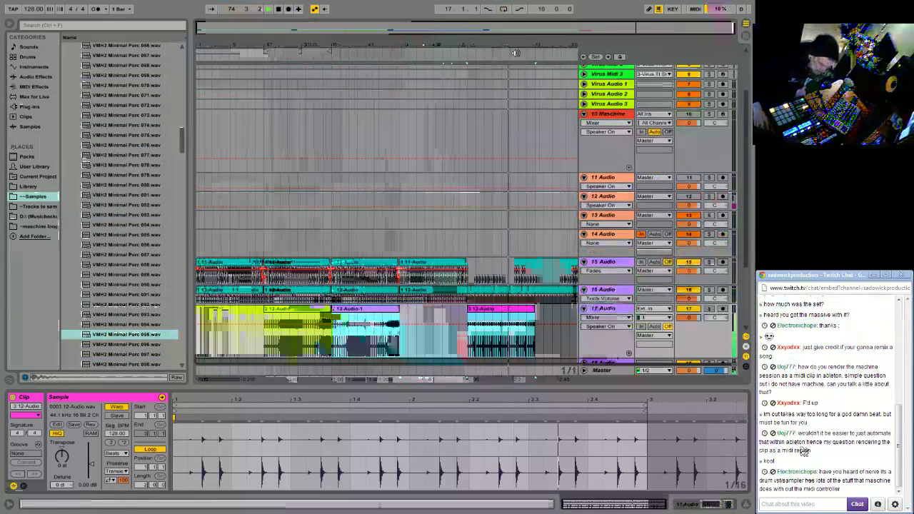
pyautogui.click(118, 8)
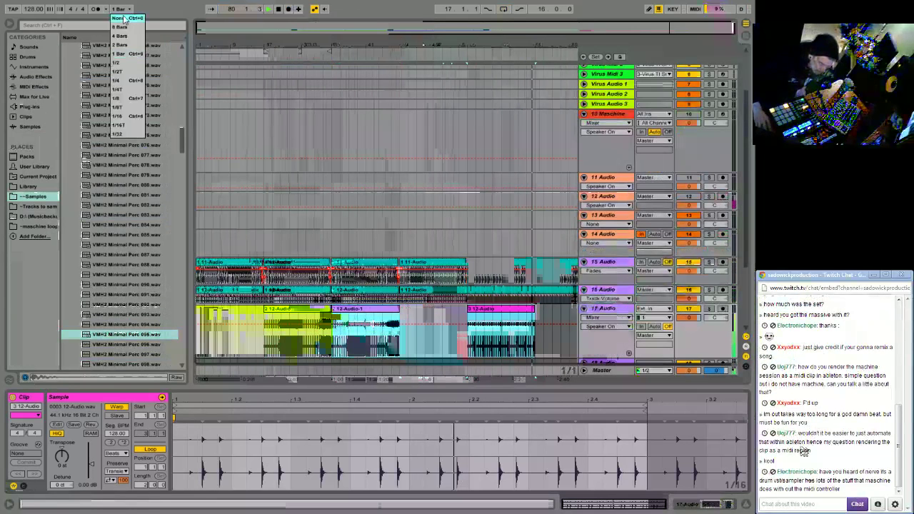
pyautogui.click(125, 18)
pyautogui.click(374, 56)
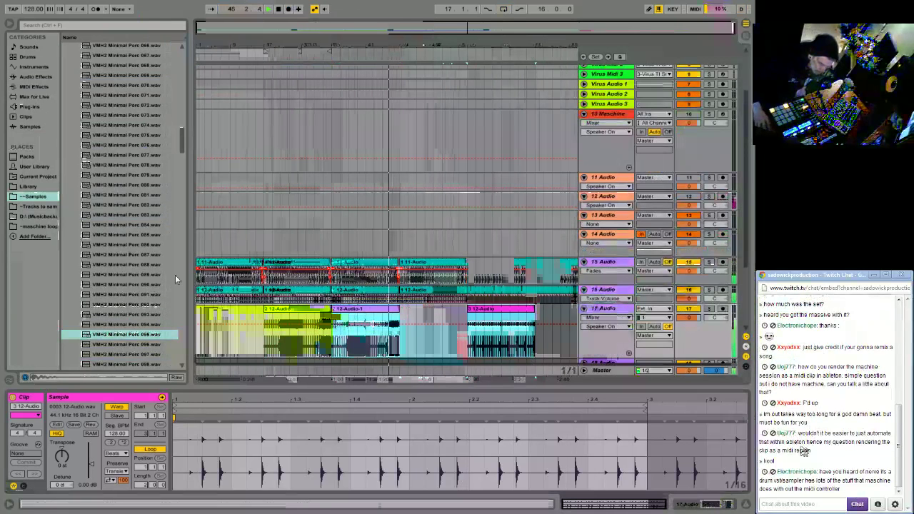
pyautogui.click(289, 60)
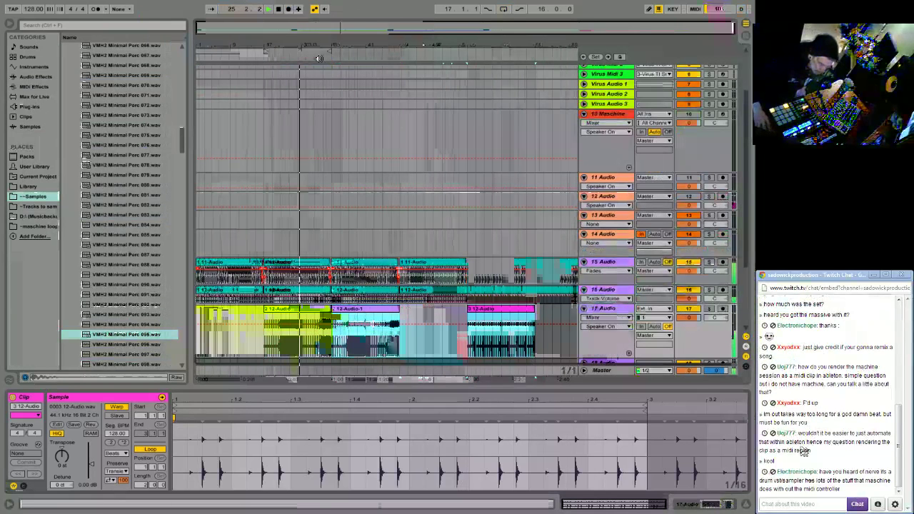
pyautogui.click(349, 28)
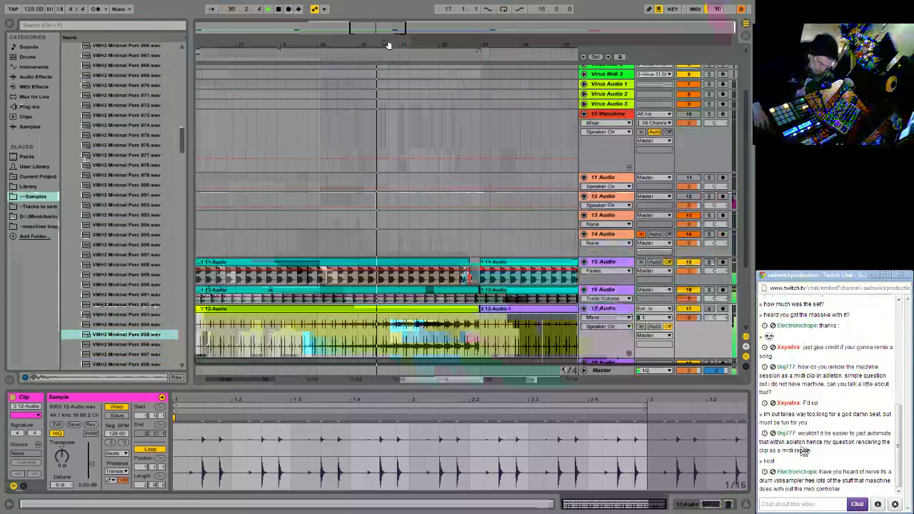
pyautogui.moveTo(387, 40); pyautogui.dragTo(383, 212)
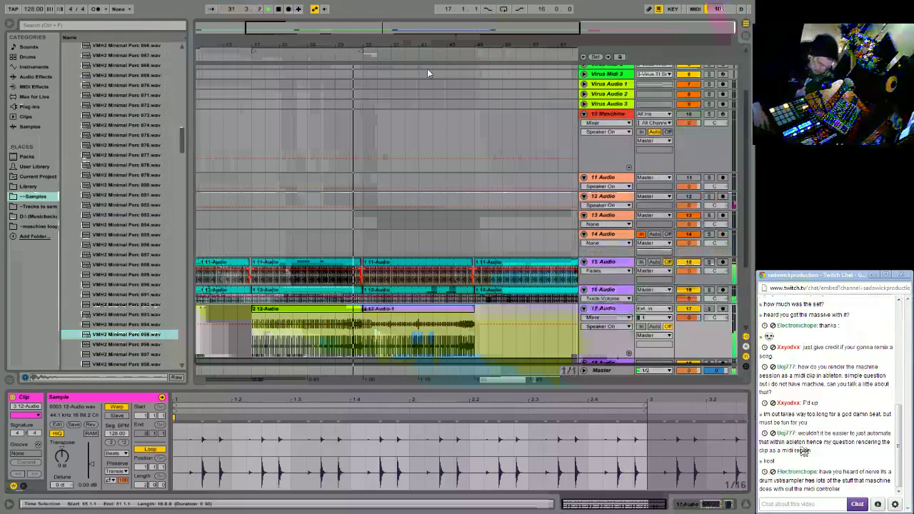
pyautogui.moveTo(368, 55); pyautogui.dragTo(366, 48)
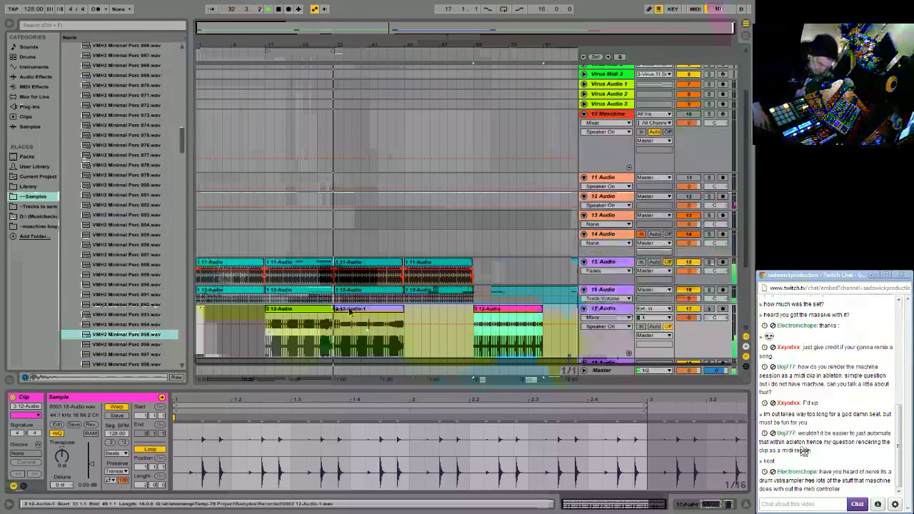
# Move the purple clip on 17 Audio to bar 49 and the pink clip to bar 33, and reduce the track's height.
pyautogui.moveTo(347, 314); pyautogui.dragTo(418, 314)
pyautogui.moveTo(486, 309); pyautogui.dragTo(345, 309)
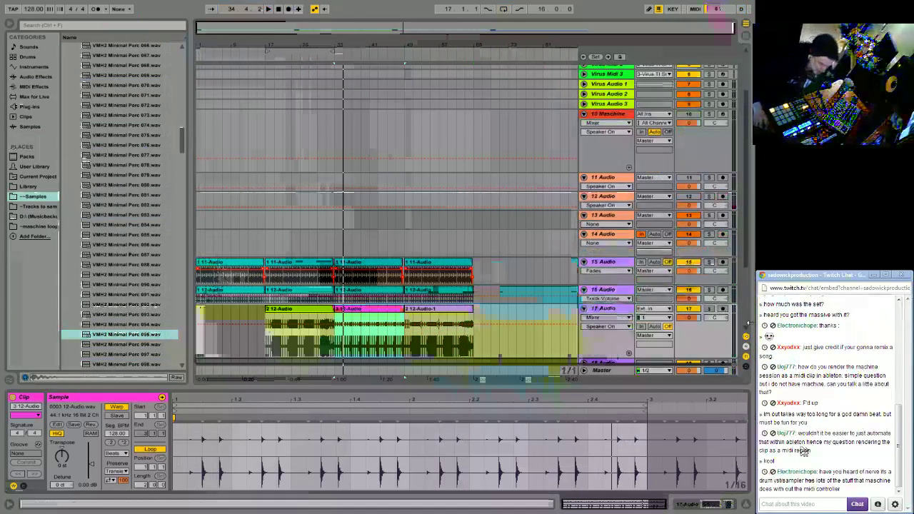
pyautogui.moveTo(689, 360); pyautogui.dragTo(690, 317)
pyautogui.scroll(-3, 690, 317)
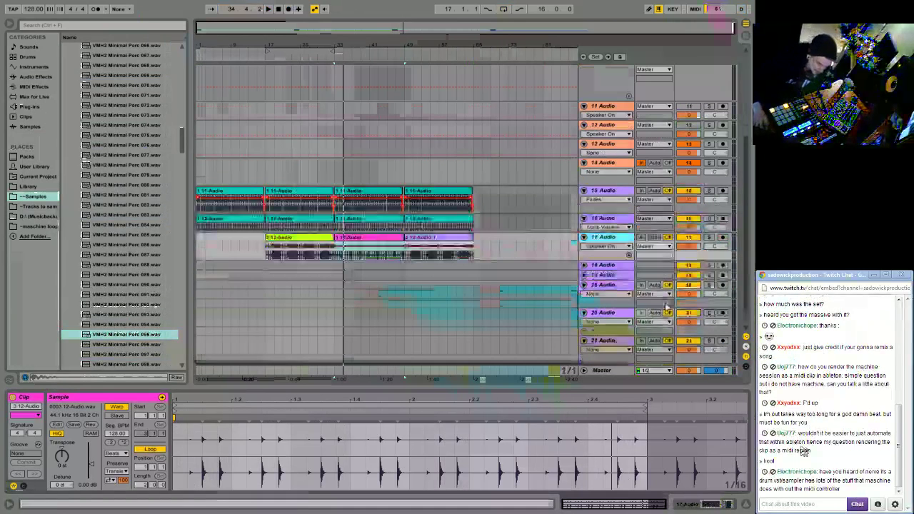
# Cut about 7.8 dB at 132 Hz in 17 Audio's EQ Eight and sidechain its Compressor from 15-Audio with about -12.7 dB threshold.
pyautogui.click(713, 505)
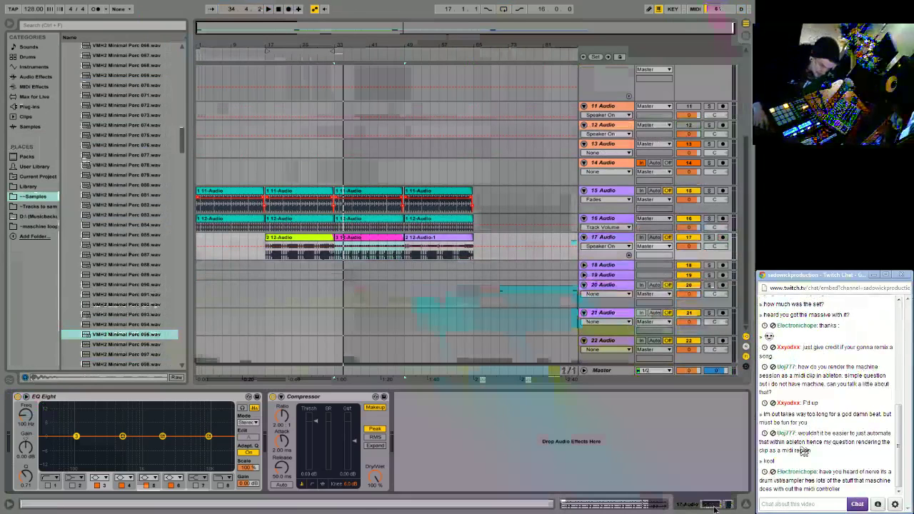
pyautogui.moveTo(129, 435); pyautogui.dragTo(93, 447)
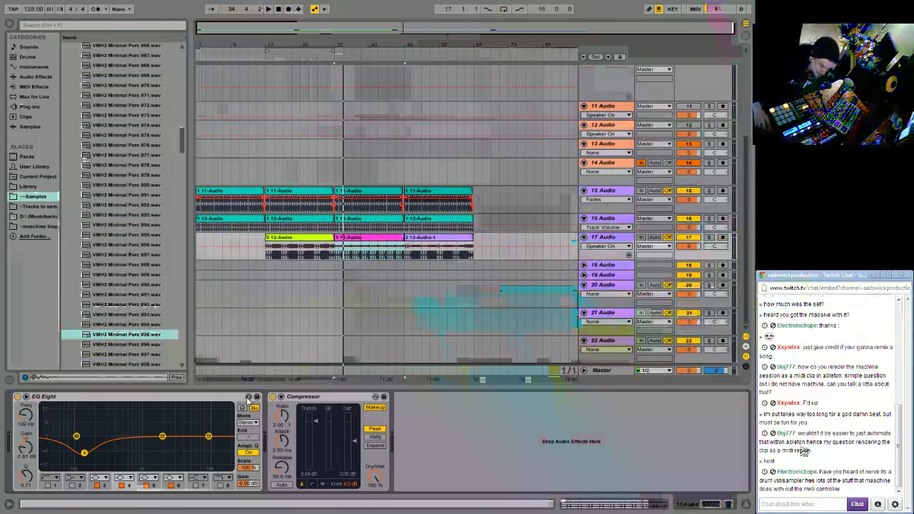
pyautogui.click(281, 398)
pyautogui.click(287, 422)
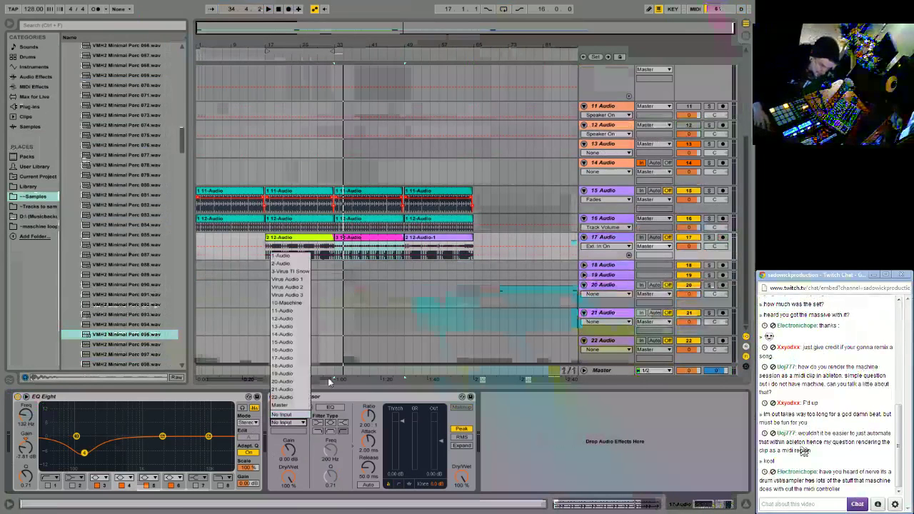
pyautogui.click(283, 342)
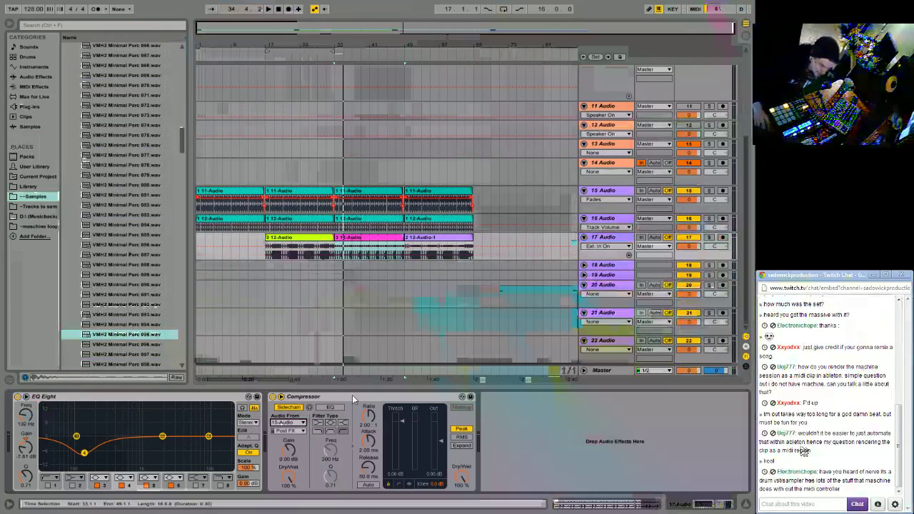
pyautogui.press('space')
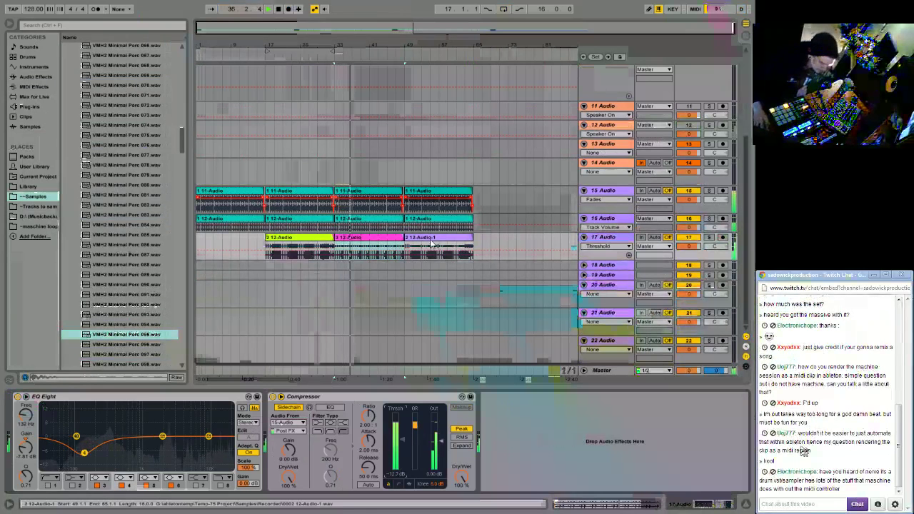
# Solo 17 Audio and insert a Reverb before its EQ Eight, with a decay time of about 1.47 s.
pyautogui.click(708, 237)
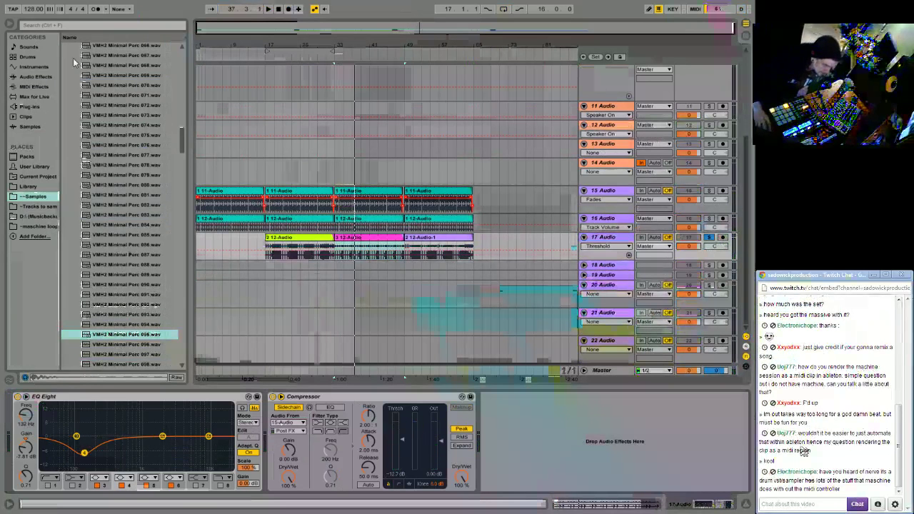
pyautogui.click(33, 77)
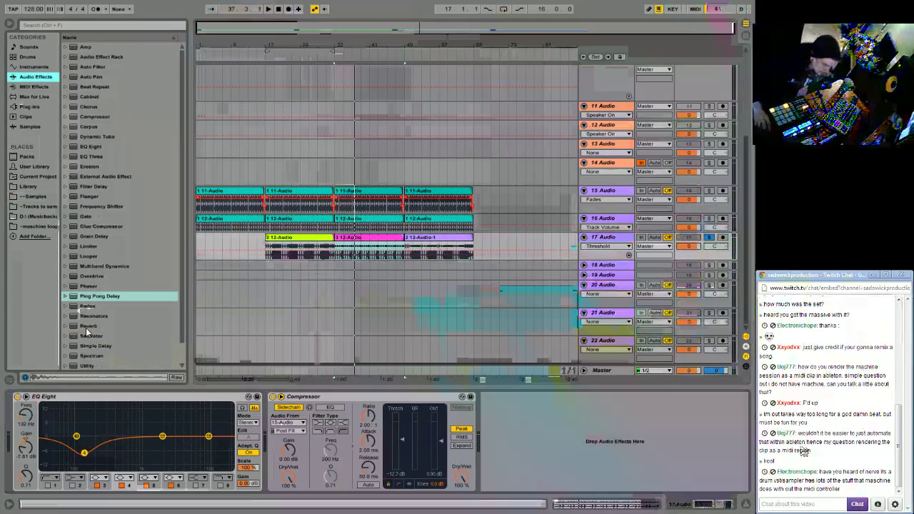
pyautogui.moveTo(87, 328); pyautogui.dragTo(186, 417)
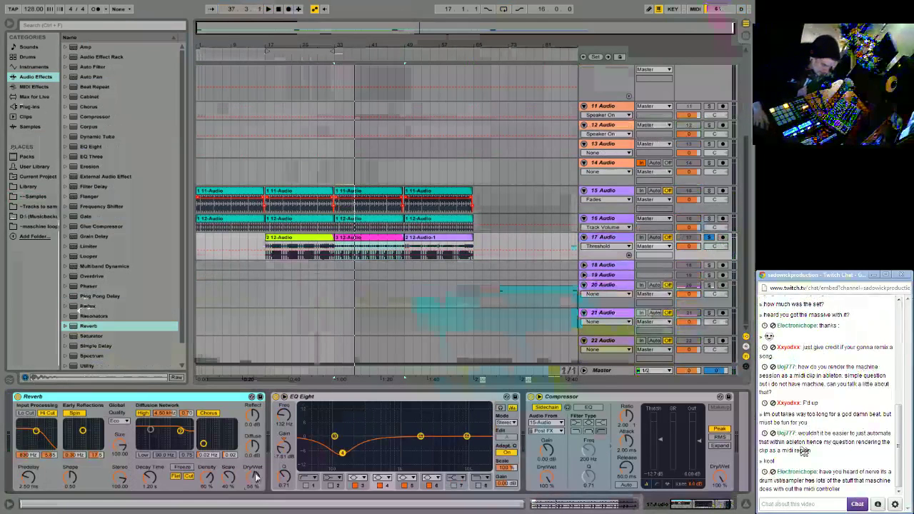
pyautogui.moveTo(255, 476); pyautogui.dragTo(236, 483)
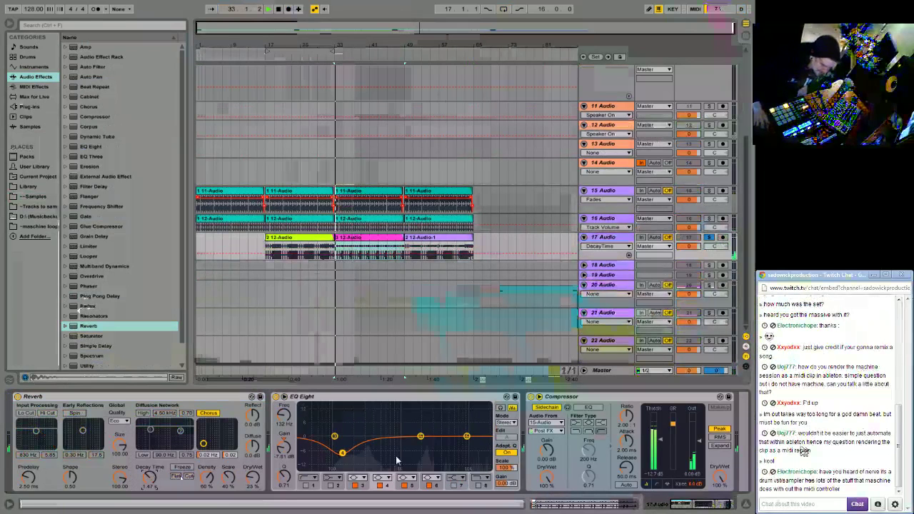
# Set the Reverb's Dry/Wet to about 35%, turn off its Chorus, and audition 17 Audio soloed and with the other tracks.
pyautogui.click(252, 479)
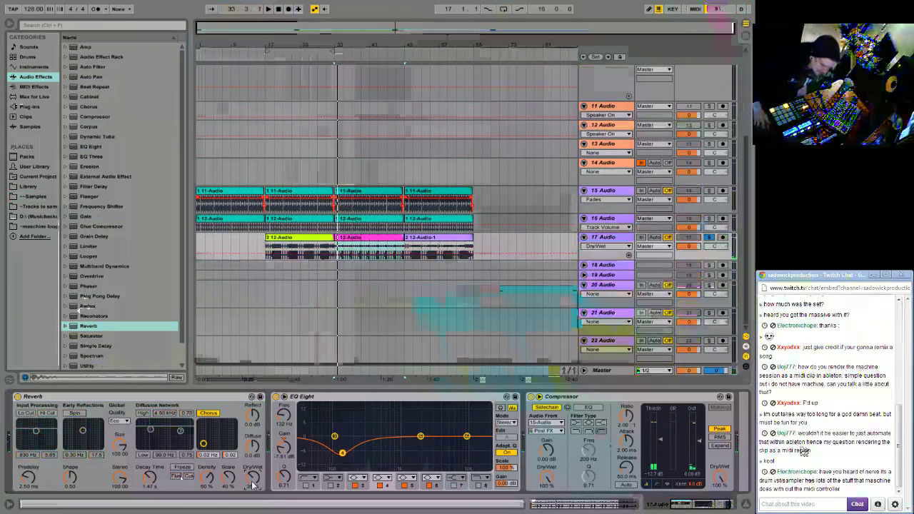
pyautogui.click(211, 415)
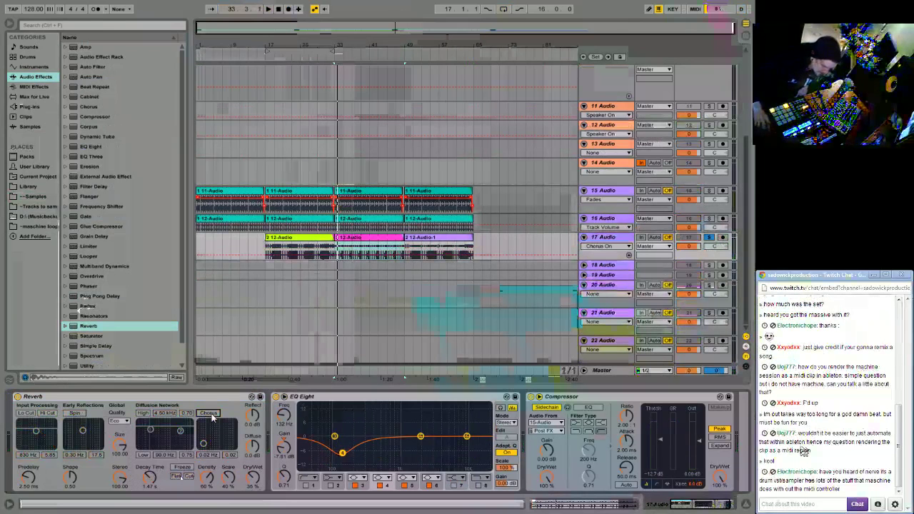
pyautogui.click(323, 55)
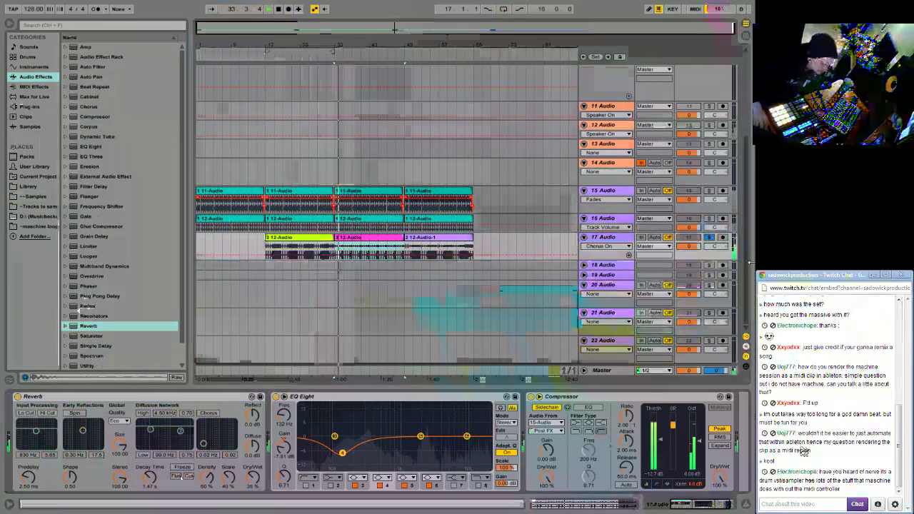
pyautogui.click(320, 55)
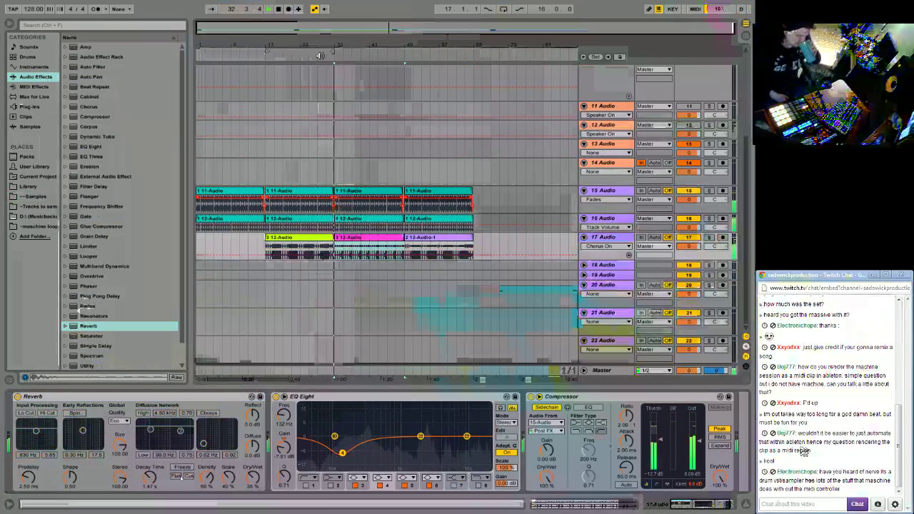
pyautogui.rightClick(378, 242)
pyautogui.click(392, 257)
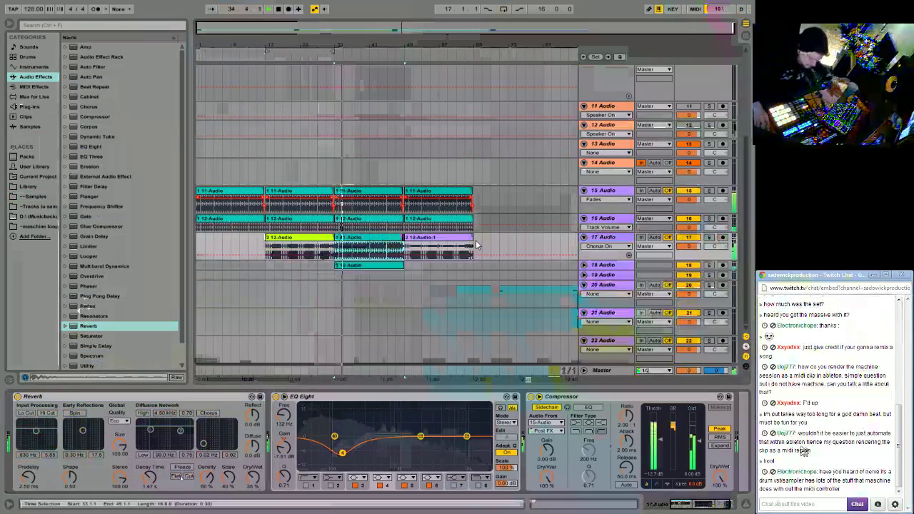
pyautogui.hotkey('ctrl', 'z')
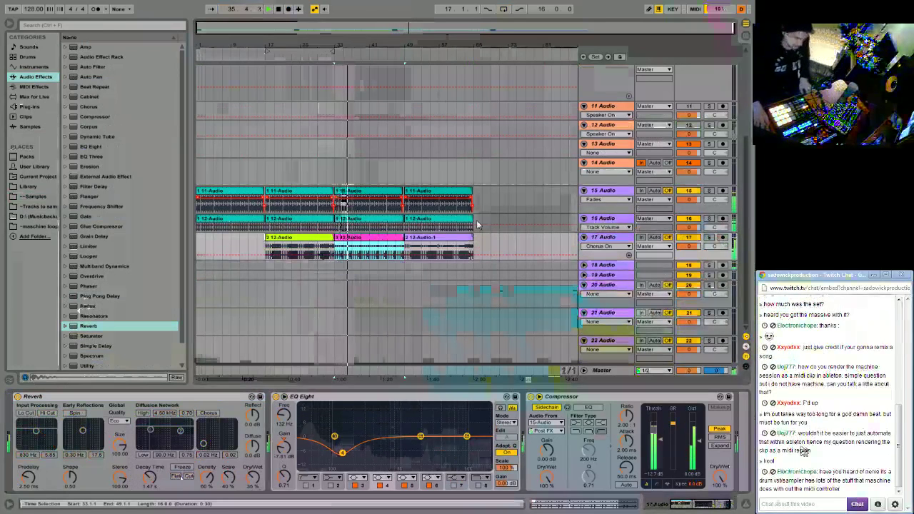
# Copy the pink clip at bar 33 on 17 Audio and paste the copy at bar 65.
pyautogui.rightClick(382, 240)
pyautogui.click(400, 263)
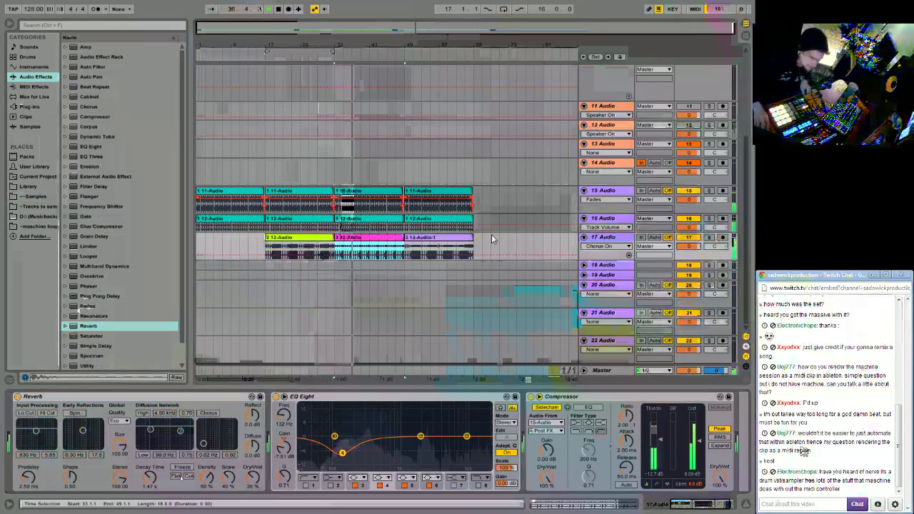
pyautogui.hotkey('ctrl', 'v')
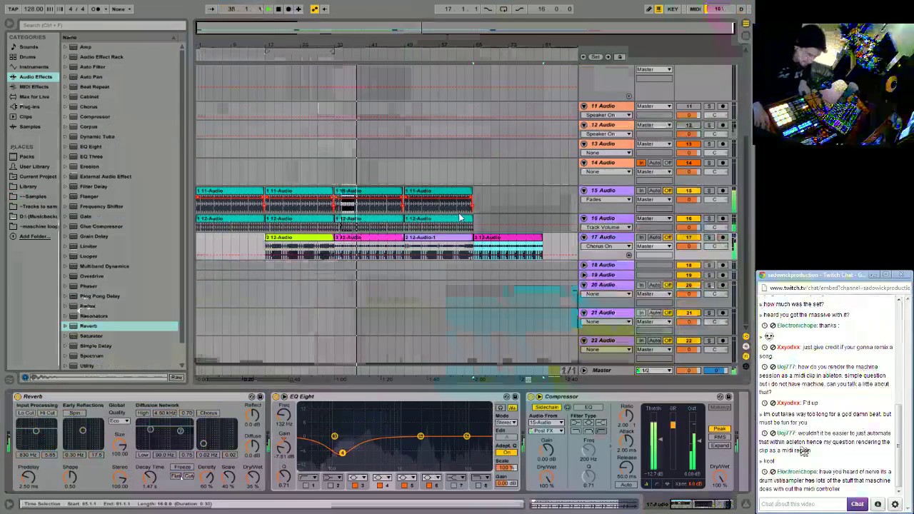
# Duplicate the bar 49 clips on 15 Audio and 16 Audio to bar 65, and audition the new section.
pyautogui.moveTo(421, 205); pyautogui.dragTo(422, 227)
pyautogui.click(424, 208)
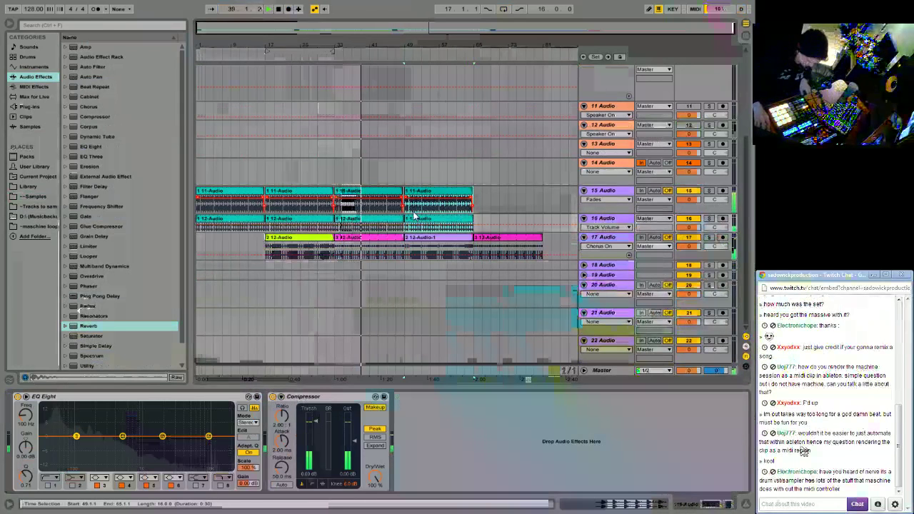
pyautogui.hotkey('ctrl', 'd')
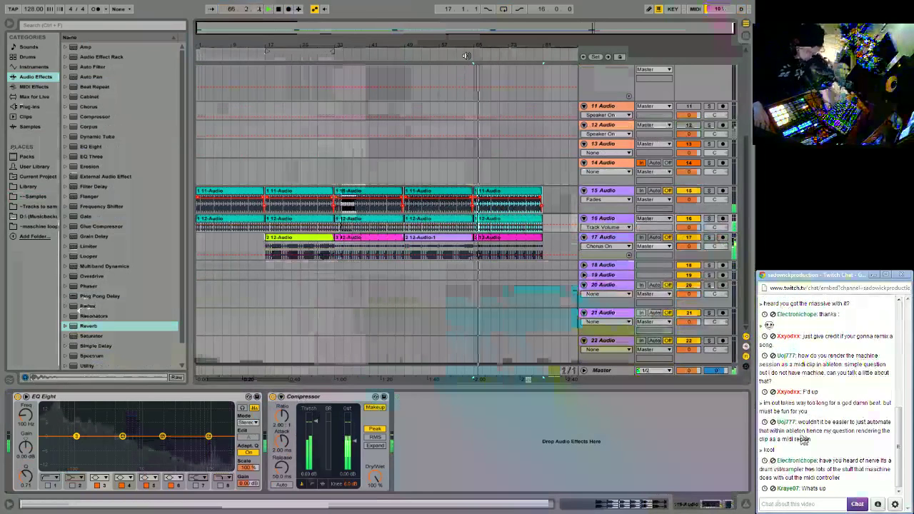
pyautogui.press('space')
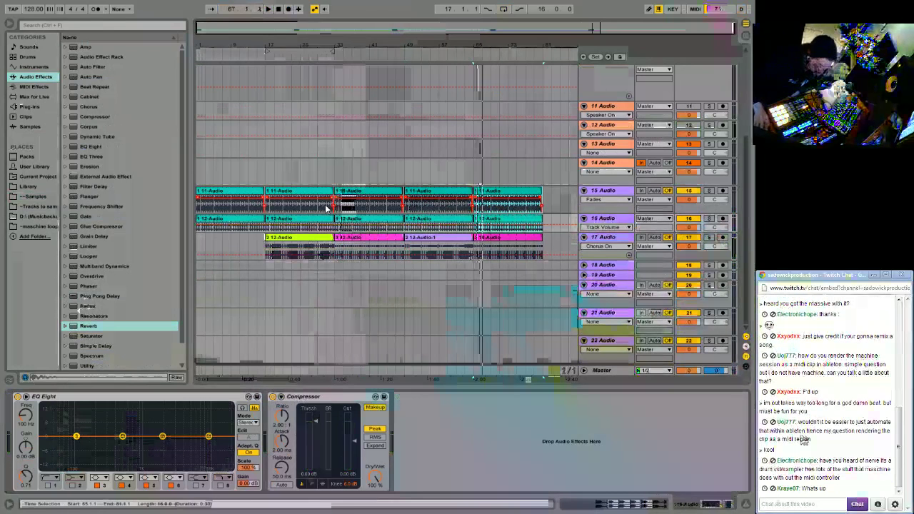
# Unfold 18 Audio and insert a new MIDI track directly below it.
pyautogui.click(600, 265)
pyautogui.click(585, 265)
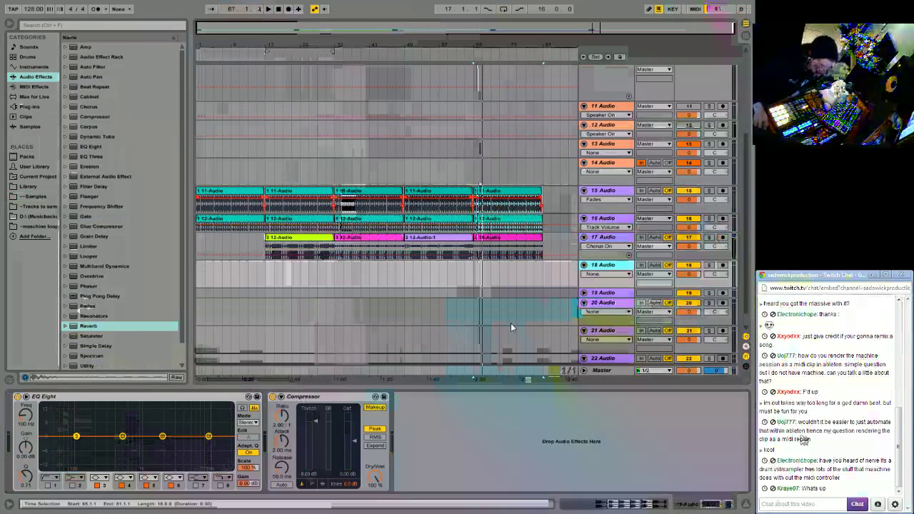
pyautogui.rightClick(622, 270)
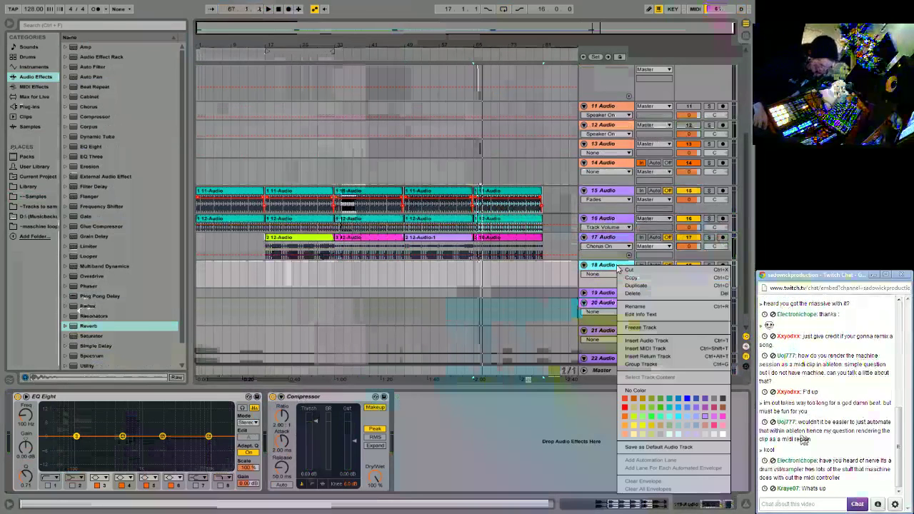
pyautogui.click(645, 349)
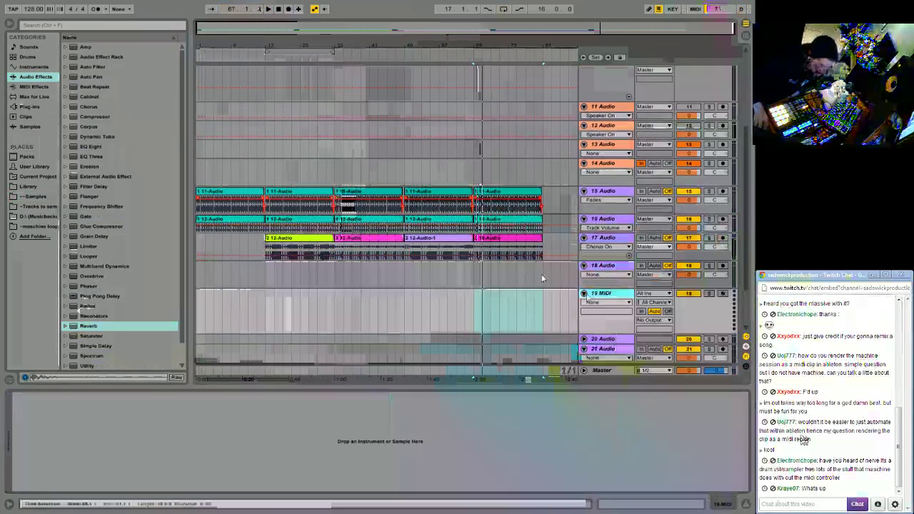
# Load the Sylenth1 plug-in onto the new MIDI track, initialize its preset, and close the plug-in window.
pyautogui.click(42, 98)
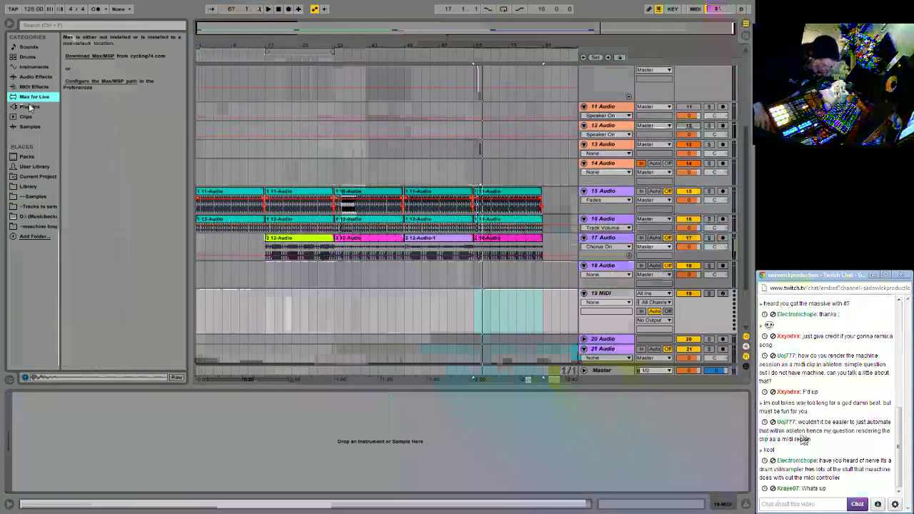
pyautogui.click(29, 107)
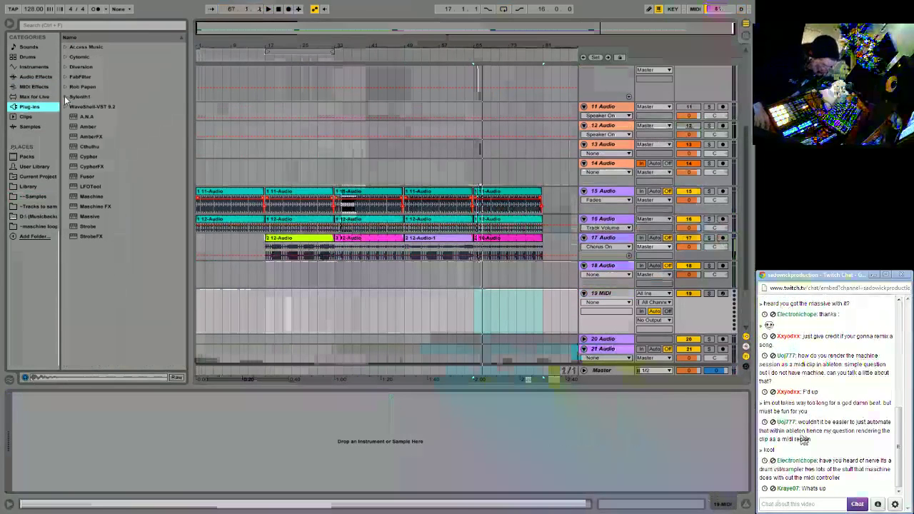
pyautogui.click(65, 96)
pyautogui.moveTo(95, 106); pyautogui.dragTo(183, 409)
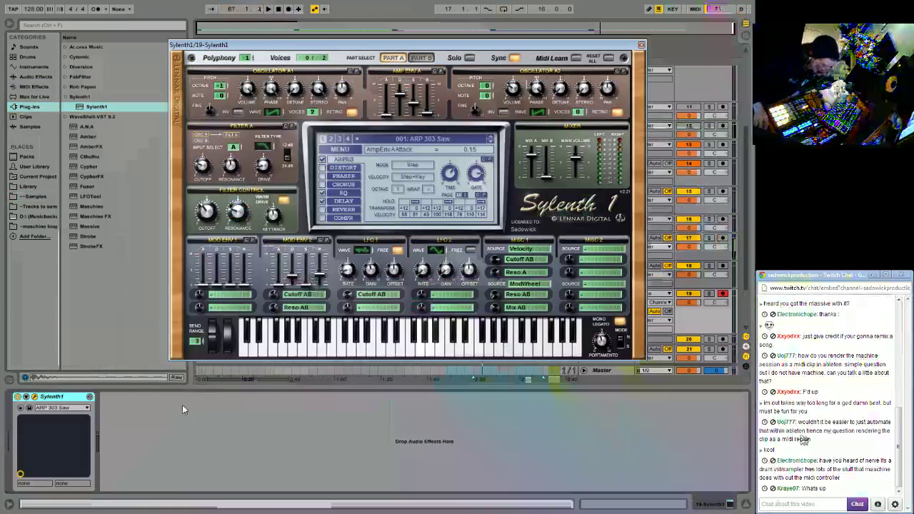
pyautogui.click(341, 153)
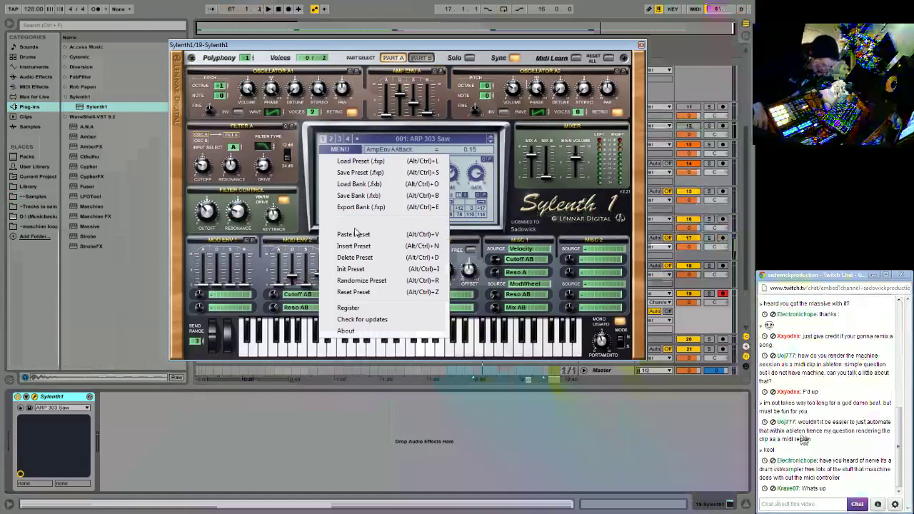
pyautogui.click(347, 277)
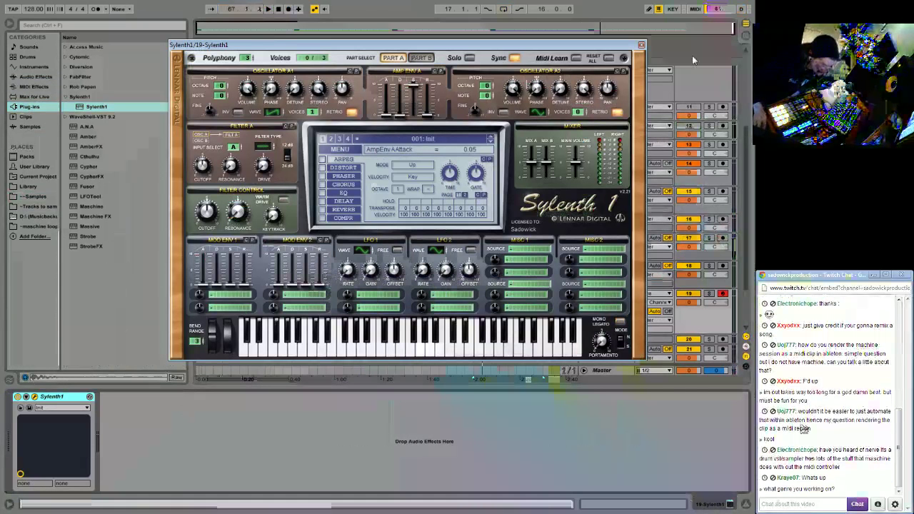
pyautogui.click(640, 45)
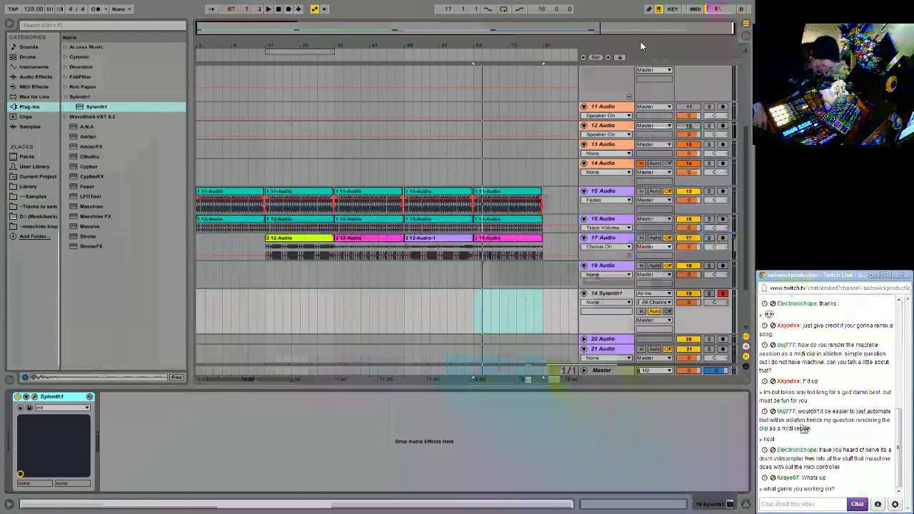
# Insert an empty 16-bar MIDI clip on 19 Sylenth1 from bar 1 to bar 17.
pyautogui.moveTo(197, 305); pyautogui.dragTo(264, 305)
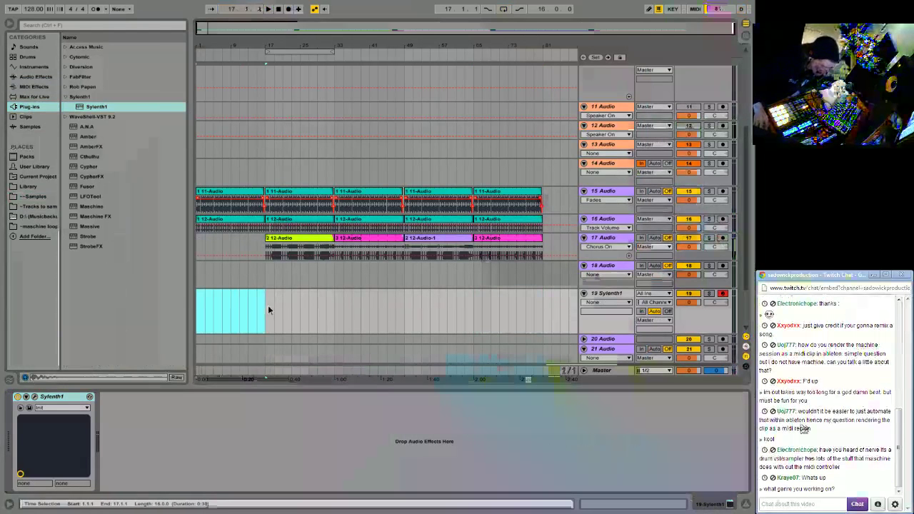
pyautogui.rightClick(238, 292)
pyautogui.click(261, 358)
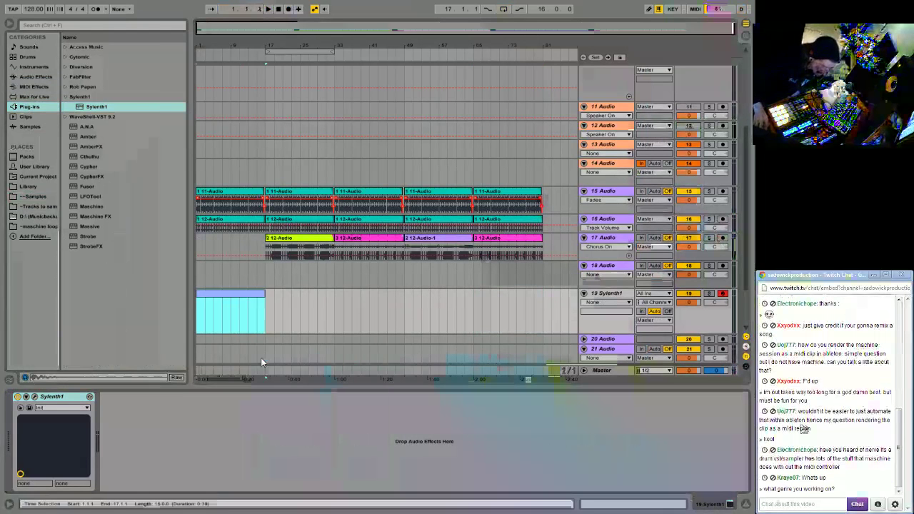
# Draw an F3 note across the full 16-bar MIDI clip, and disarm and solo the 19 Sylenth1 track.
pyautogui.hotkey('shift', 'Tab')
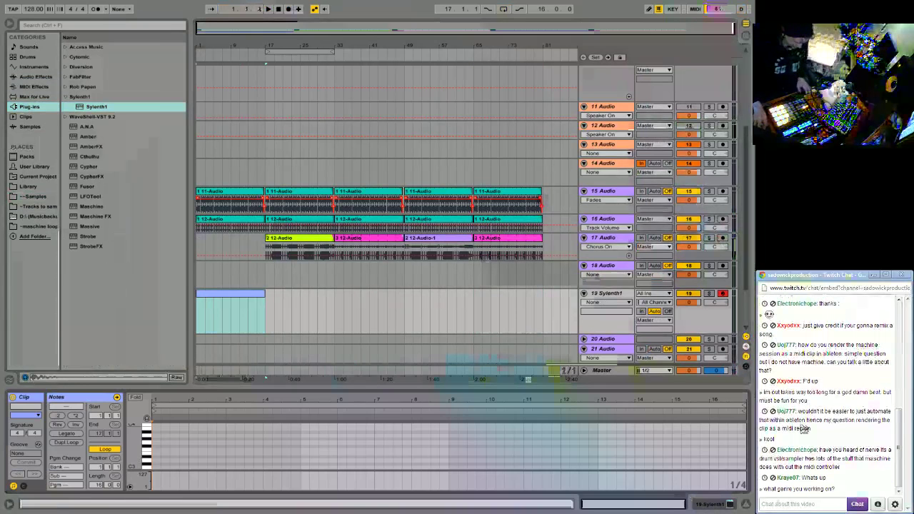
pyautogui.moveTo(156, 442); pyautogui.dragTo(746, 443)
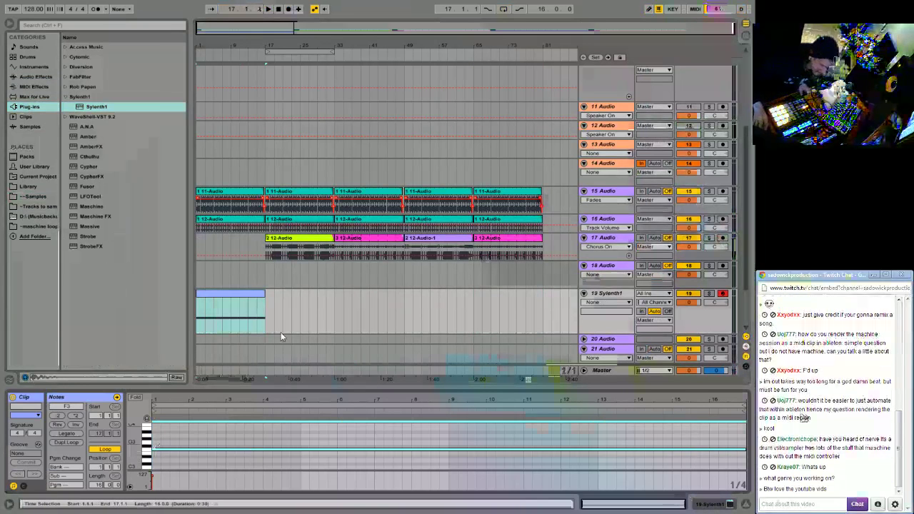
pyautogui.click(234, 304)
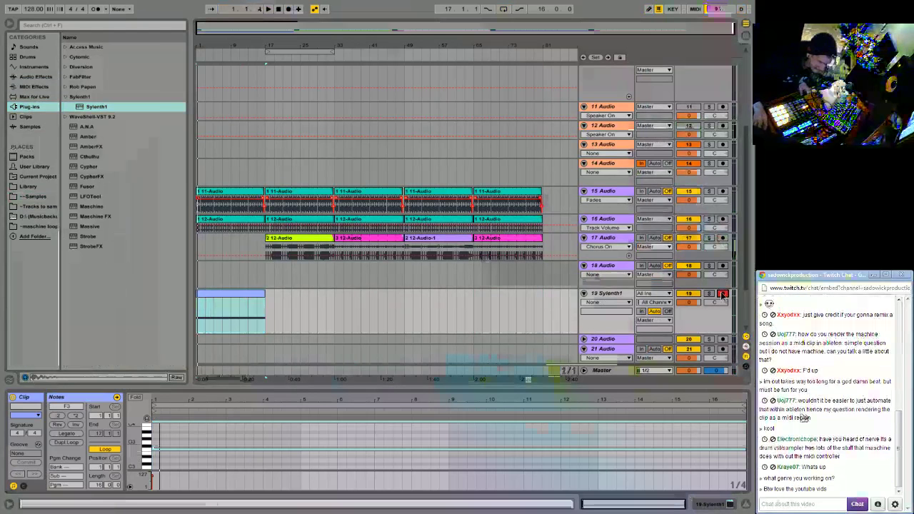
pyautogui.click(709, 294)
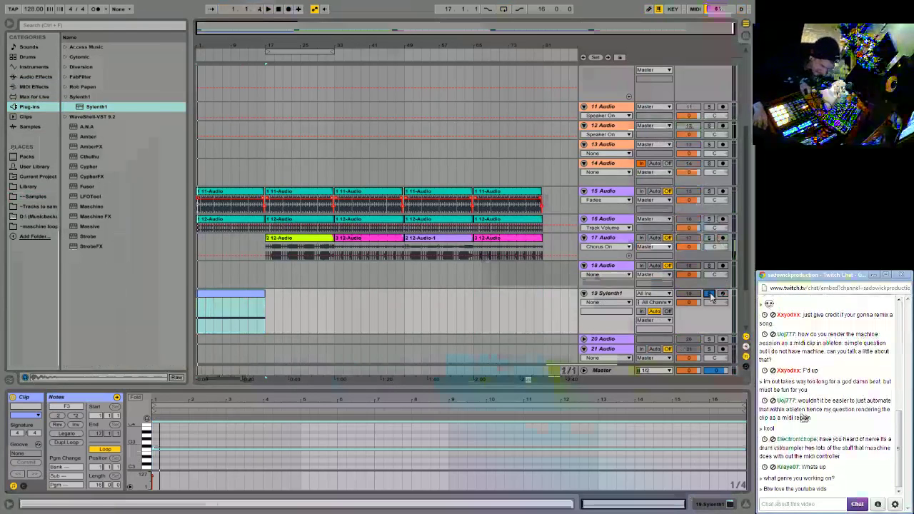
# Open the Sylenth1 instrument on track 19 and set oscillator A1's waveform to Noise.
pyautogui.click(711, 507)
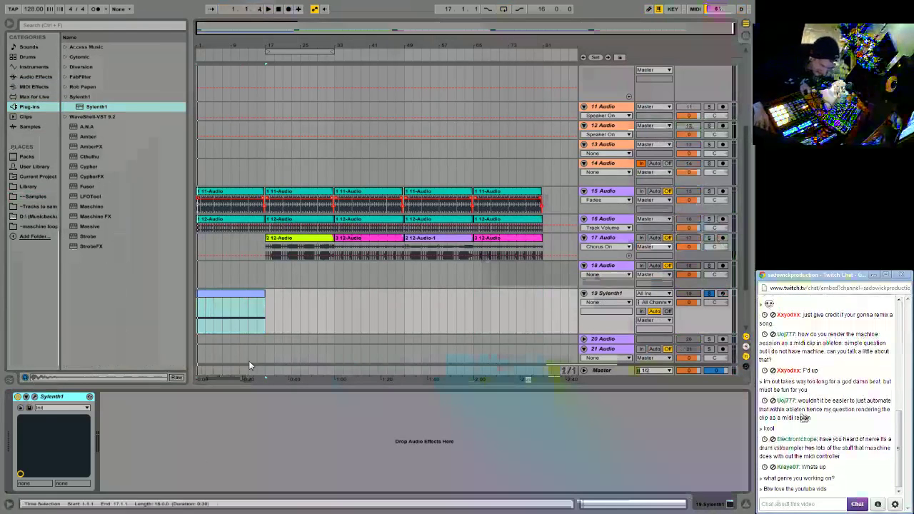
pyautogui.click(35, 397)
pyautogui.moveTo(316, 48); pyautogui.dragTo(199, 116)
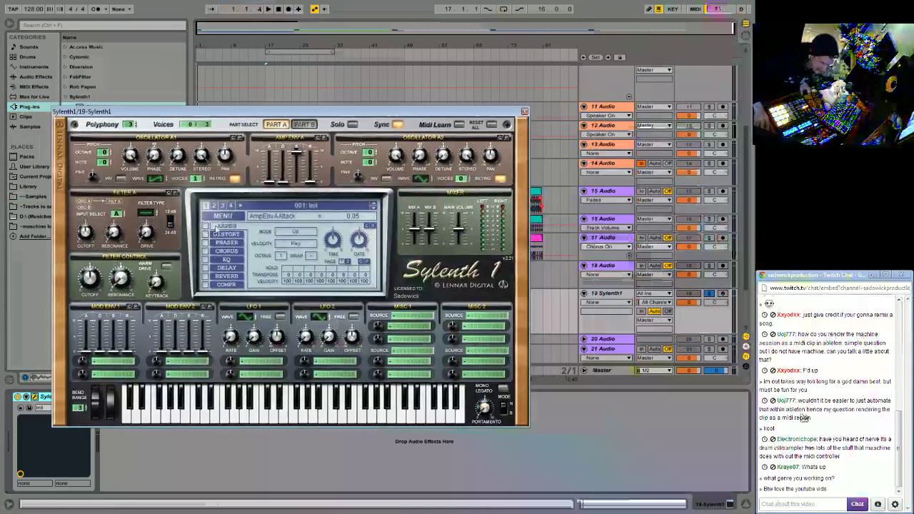
pyautogui.click(155, 178)
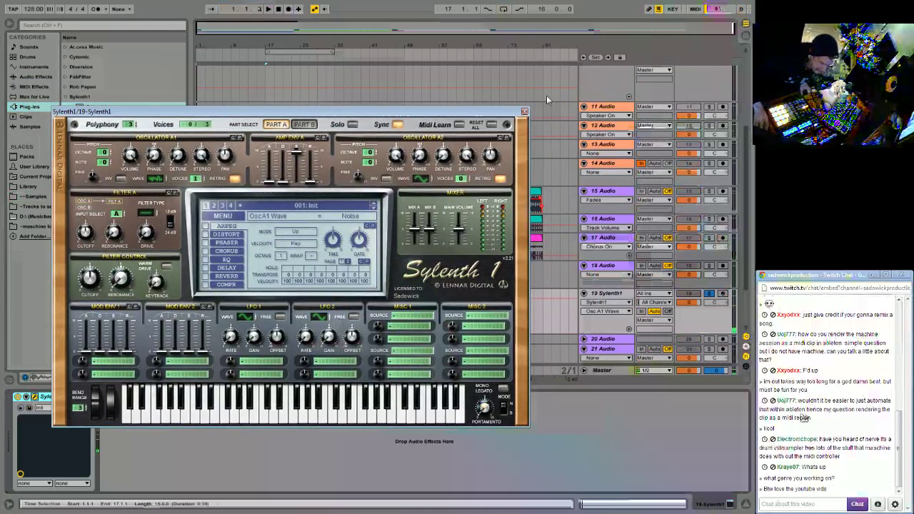
pyautogui.click(525, 111)
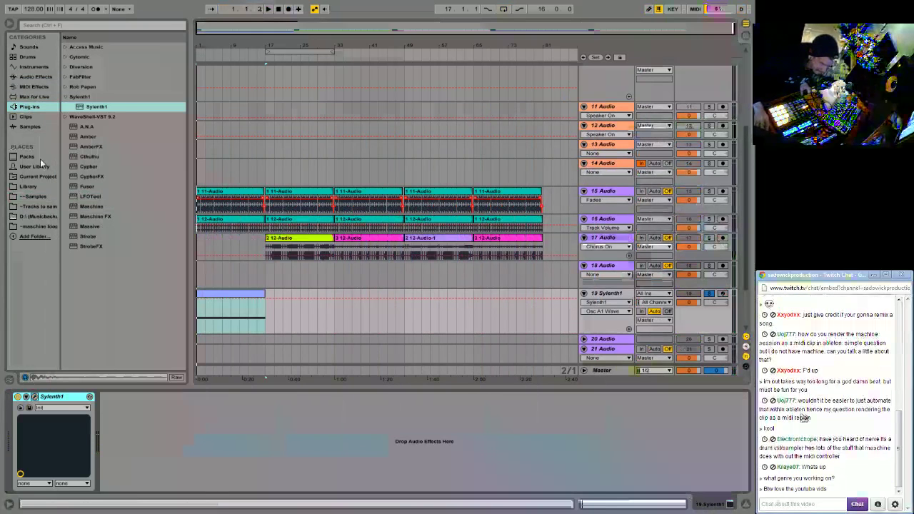
# Turn on Sylenth1's phaser effect, play the part to audition it, and close the plug-in window.
pyautogui.click(34, 397)
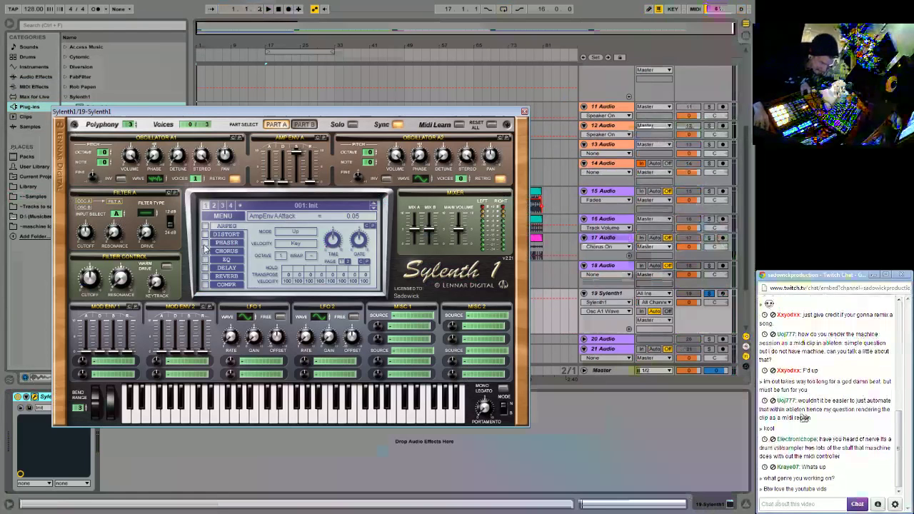
pyautogui.click(222, 243)
pyautogui.press('space')
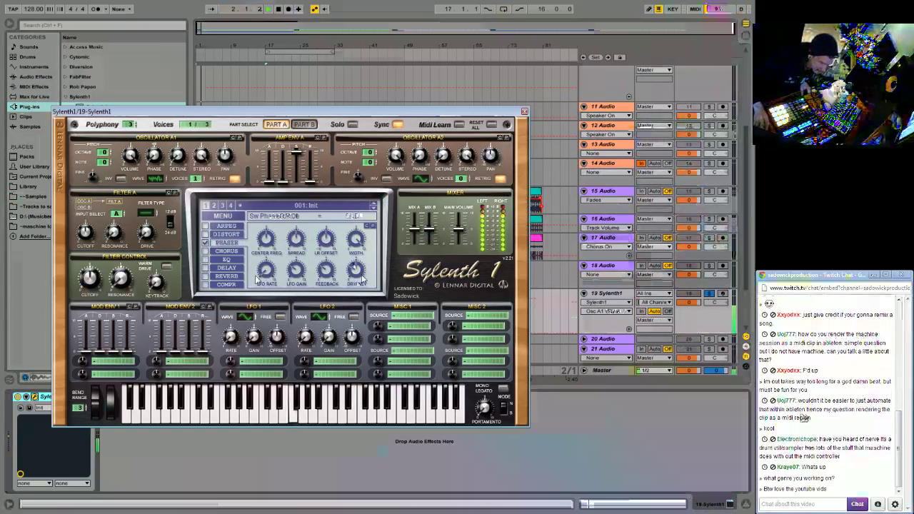
pyautogui.click(525, 111)
# Add EQ Eight after Sylenth1, pulling two low bands fully down and lowering a third to -4.83 dB at about 590 Hz.
pyautogui.click(34, 77)
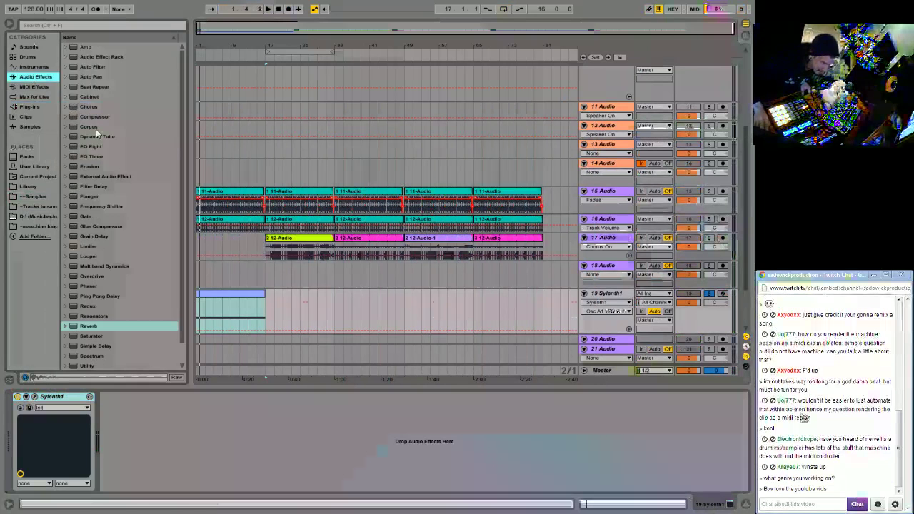
pyautogui.moveTo(88, 147); pyautogui.dragTo(174, 468)
pyautogui.moveTo(164, 436); pyautogui.dragTo(140, 467)
pyautogui.moveTo(250, 436); pyautogui.dragTo(215, 446)
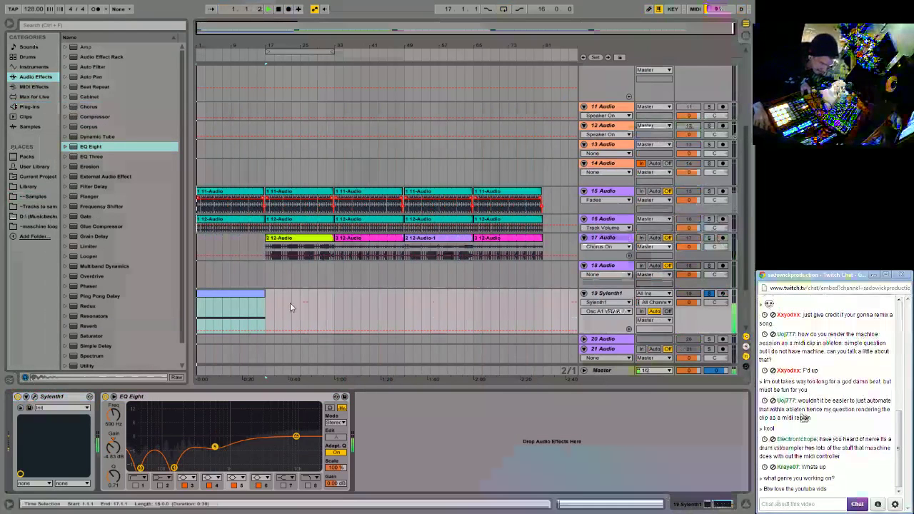
# Copy the sidechained Compressor from 17 Audio and paste it after EQ Eight on 19 Sylenth1.
pyautogui.click(599, 238)
pyautogui.click(575, 399)
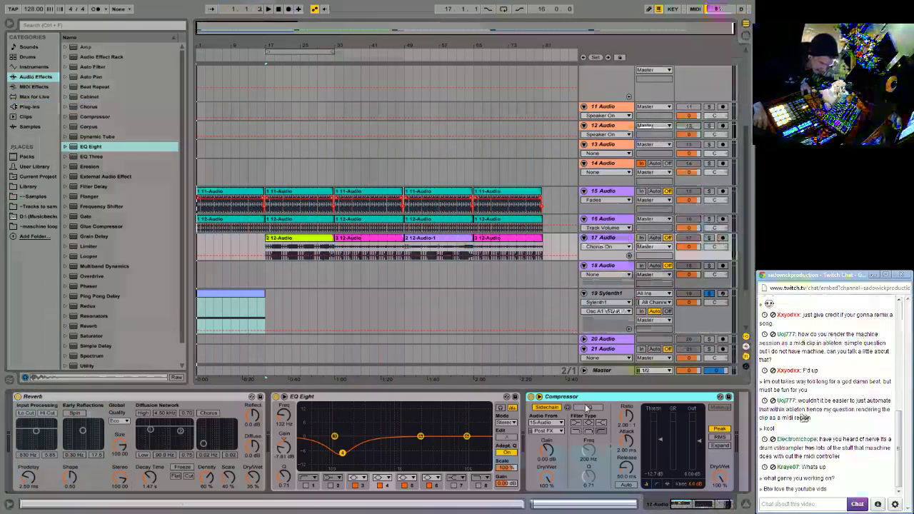
pyautogui.hotkey('ctrl', 'd')
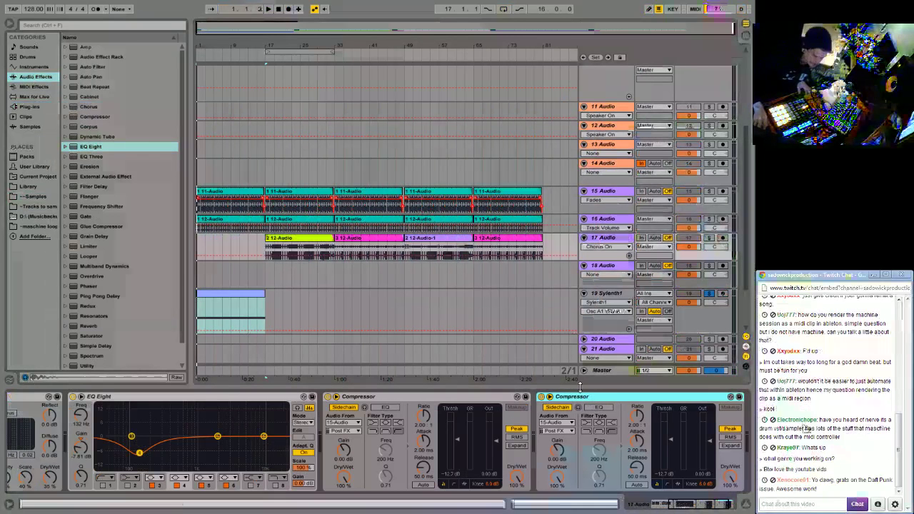
pyautogui.press('Delete')
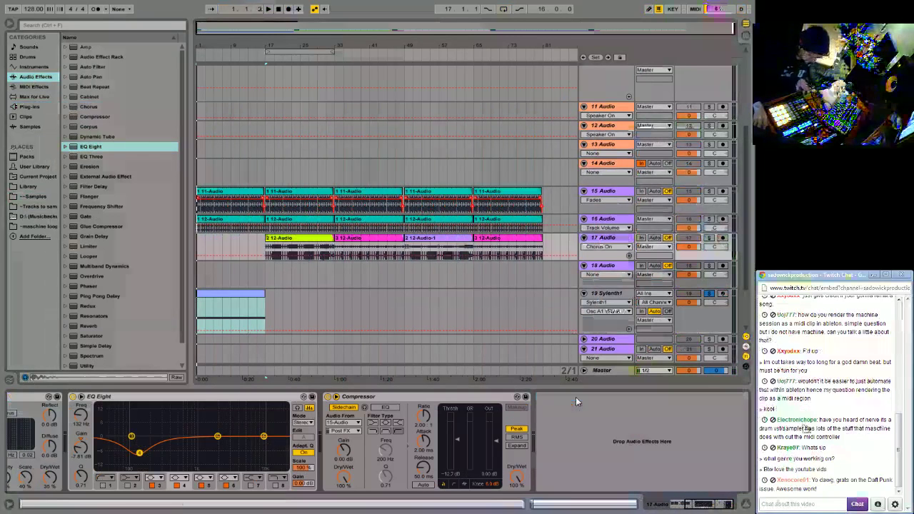
pyautogui.click(478, 332)
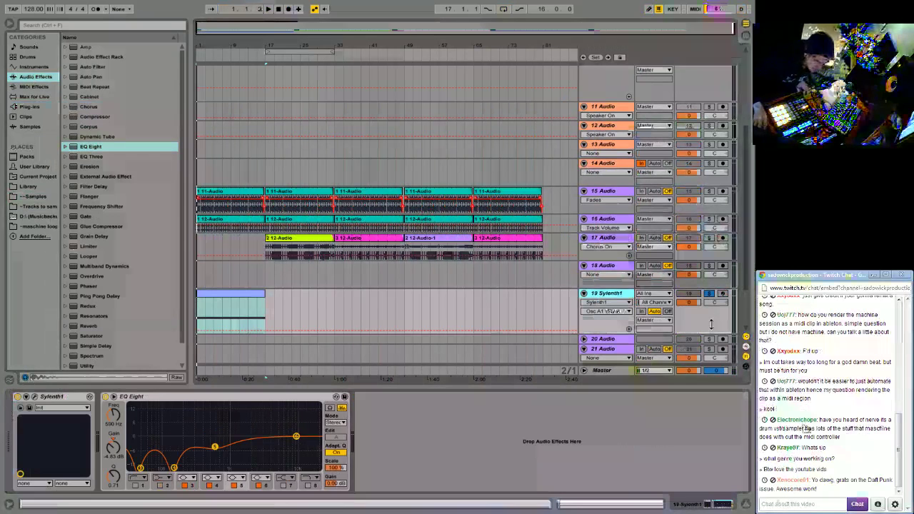
pyautogui.click(420, 437)
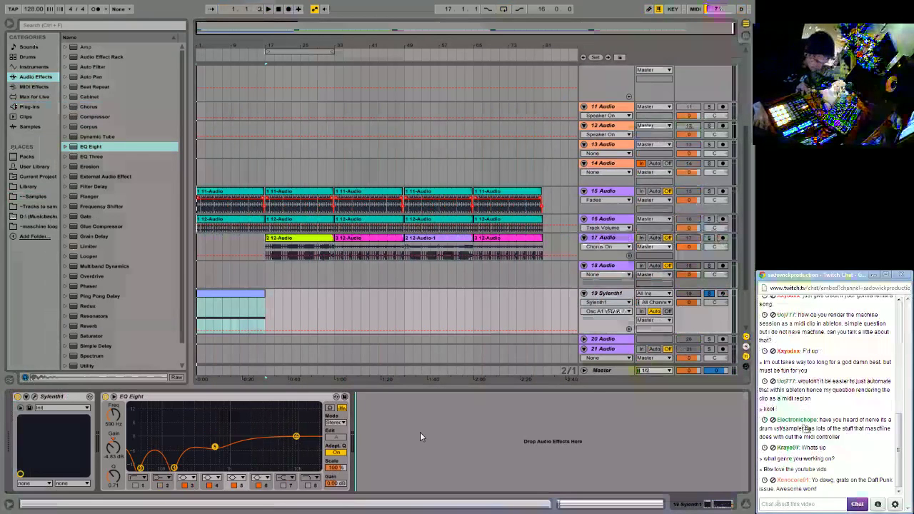
pyautogui.hotkey('ctrl', 'v')
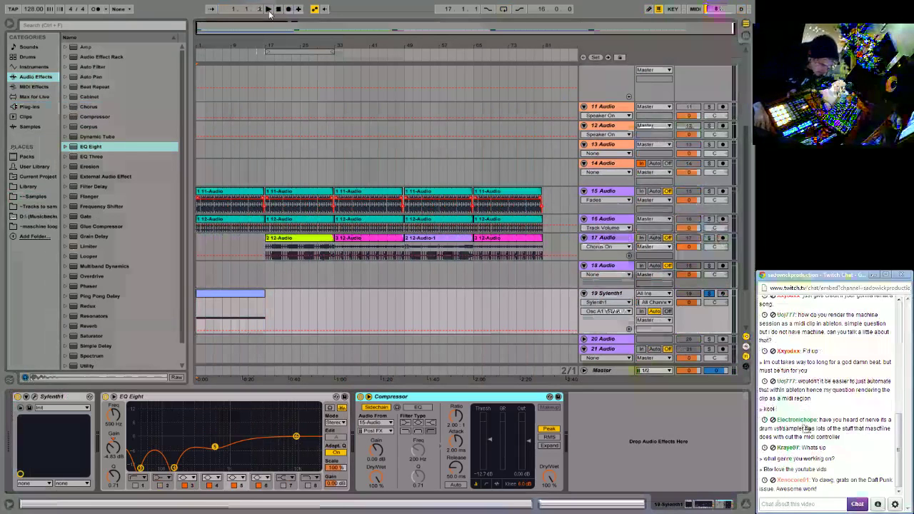
# During playback, lower the Sylenth1 compressor's threshold to about -23.5 dB, show its activity view, and set its attack to 0.32 ms.
pyautogui.press('space')
pyautogui.moveTo(483, 451); pyautogui.dragTo(483, 463)
pyautogui.click(503, 483)
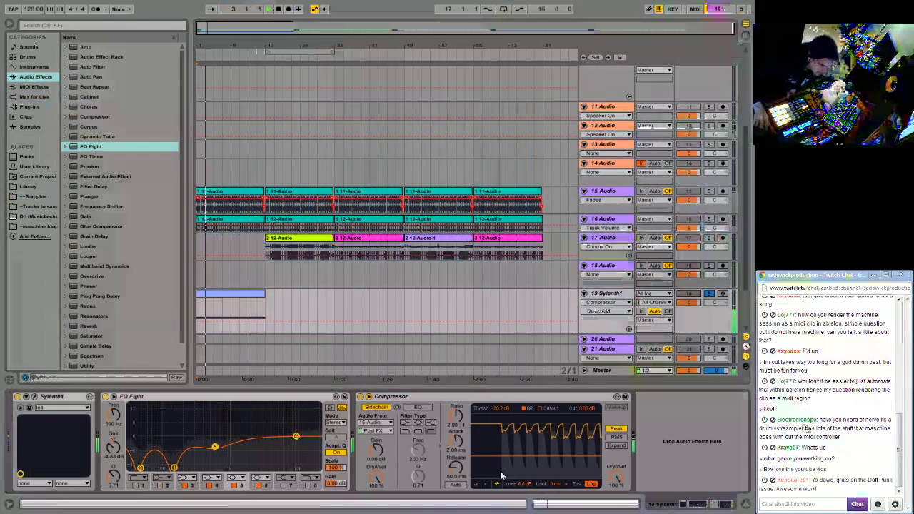
pyautogui.moveTo(456, 438); pyautogui.dragTo(456, 468)
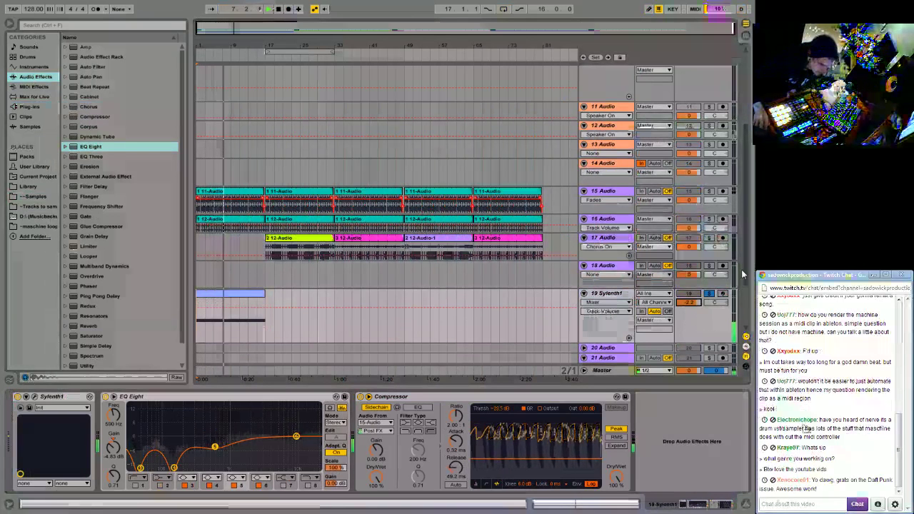
# Lower the 19 Sylenth1 track volume to -5.0 dB while hearing it against the full mix, and solo the track again.
pyautogui.click(709, 293)
pyautogui.moveTo(689, 302); pyautogui.dragTo(689, 314)
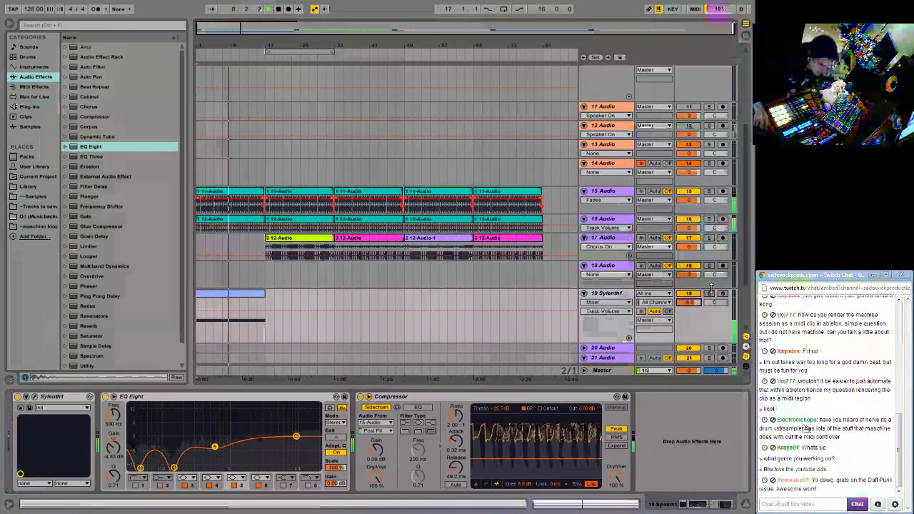
pyautogui.click(709, 293)
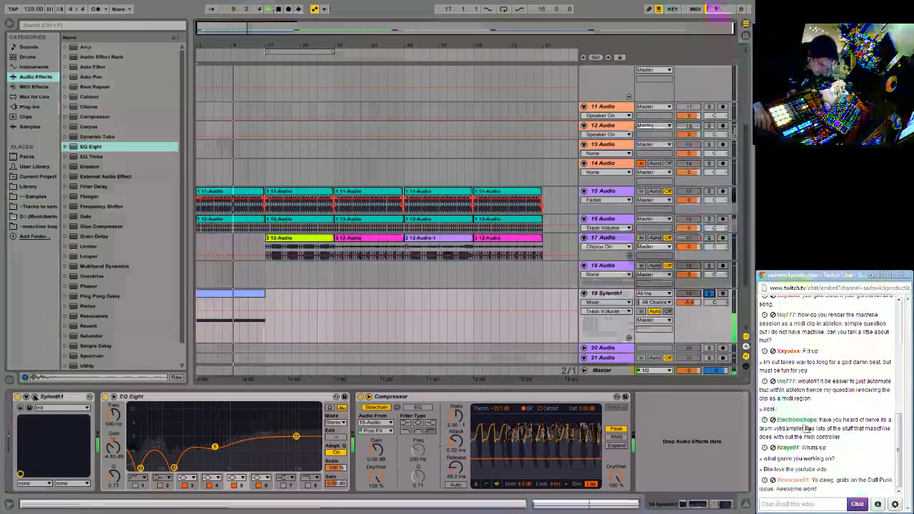
# Expose Sylenth1's FilterCtl Cutoff for automation and draw a straight ramp descending from bar 1 to its minimum at bar 17.
pyautogui.click(34, 396)
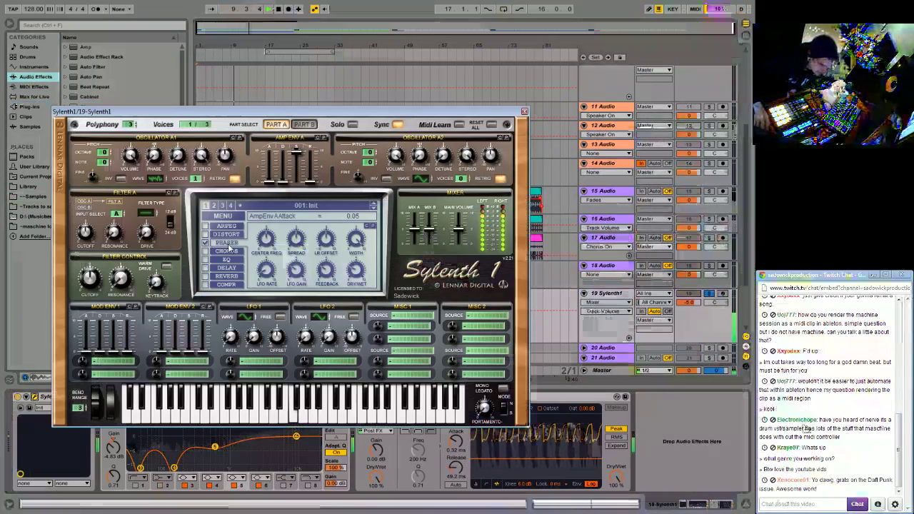
pyautogui.click(90, 278)
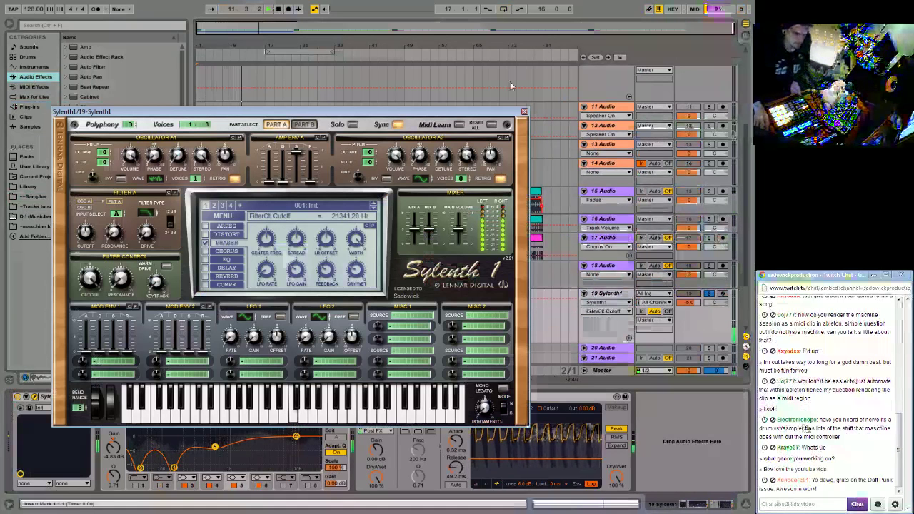
pyautogui.click(524, 111)
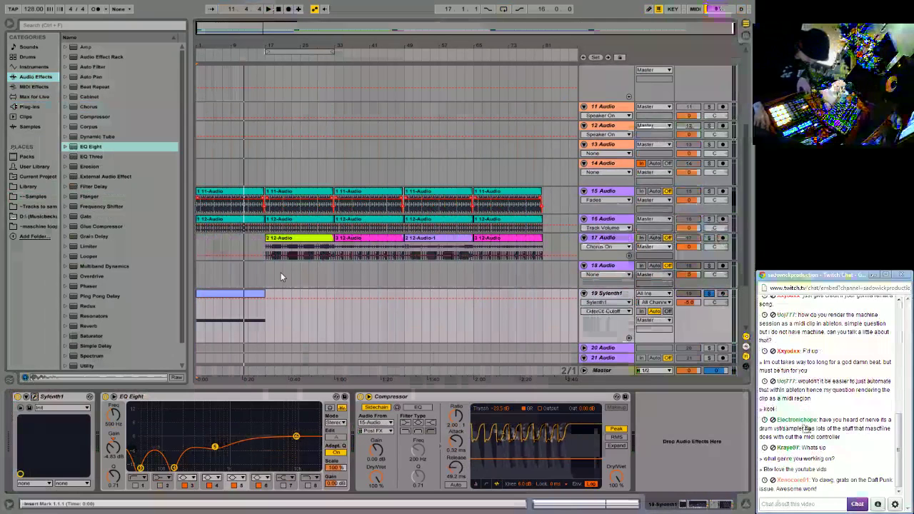
pyautogui.press('b')
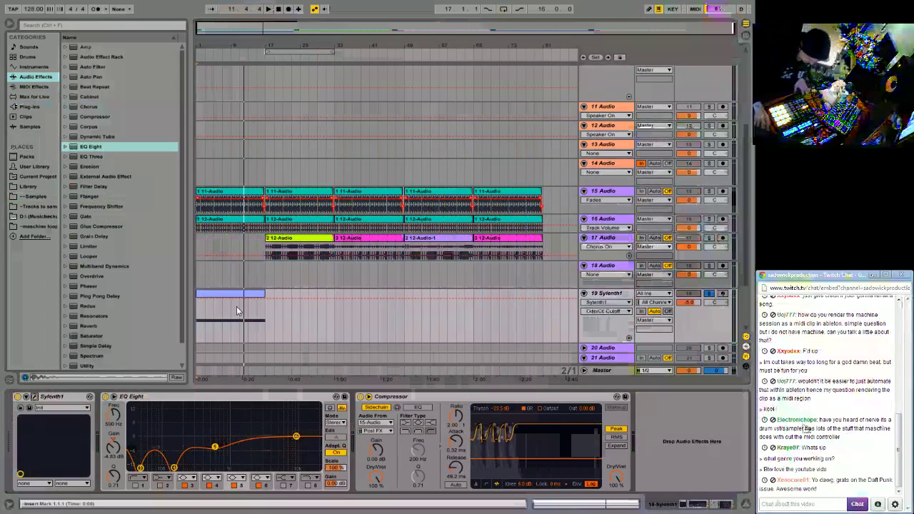
pyautogui.moveTo(262, 318)
pyautogui.mouseDown()
pyautogui.moveTo(263, 346)
pyautogui.moveTo(216, 303)
pyautogui.mouseUp()
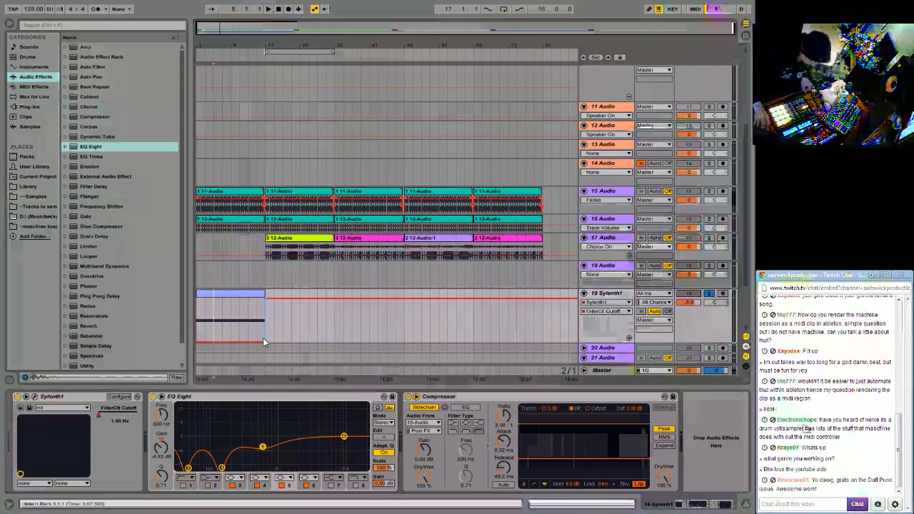
pyautogui.hotkey('ctrl', 'z')
pyautogui.hotkey('ctrl', 'z')
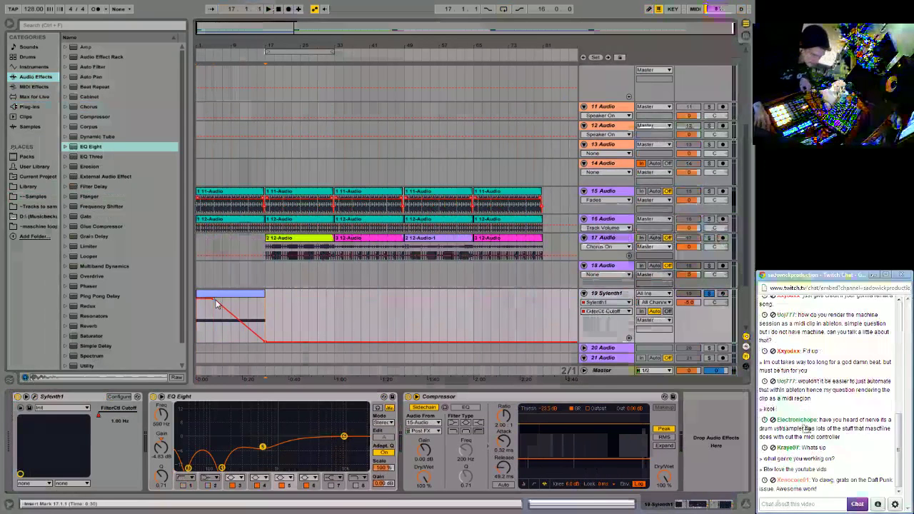
pyautogui.click(230, 294)
# Play the clip and enable EQ Eight's band 1 as a low cut at about 300 Hz.
pyautogui.press('space')
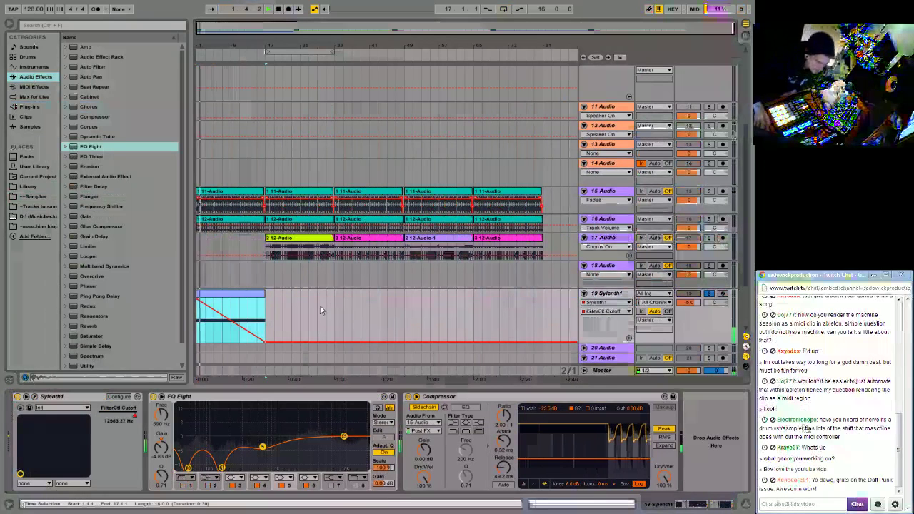
pyautogui.click(183, 485)
pyautogui.moveTo(185, 445); pyautogui.dragTo(248, 434)
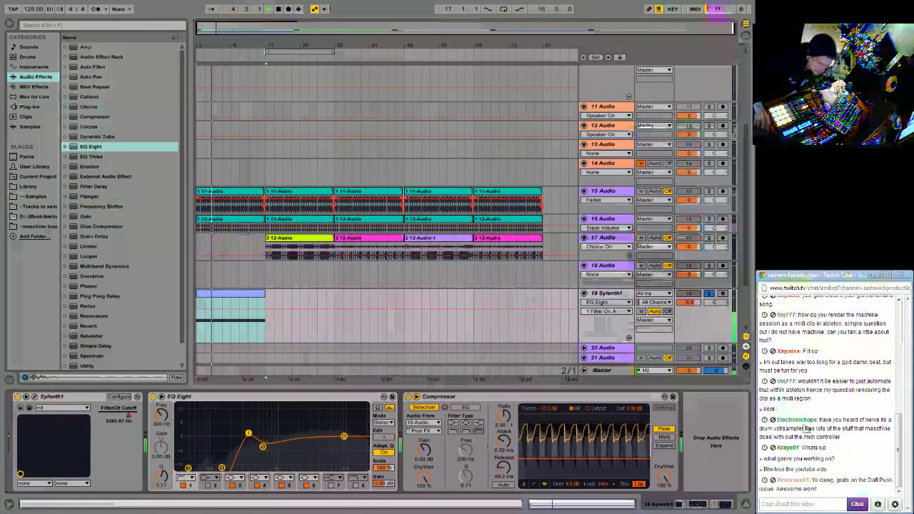
# Turn on Sylenth1's chorus effect, adjust its dry/wet amount, and close the plug-in window.
pyautogui.click(34, 396)
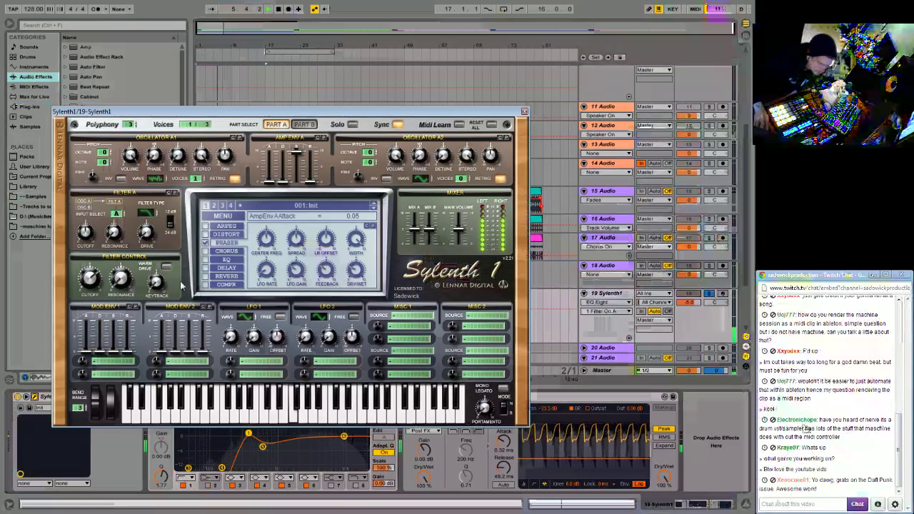
pyautogui.click(226, 252)
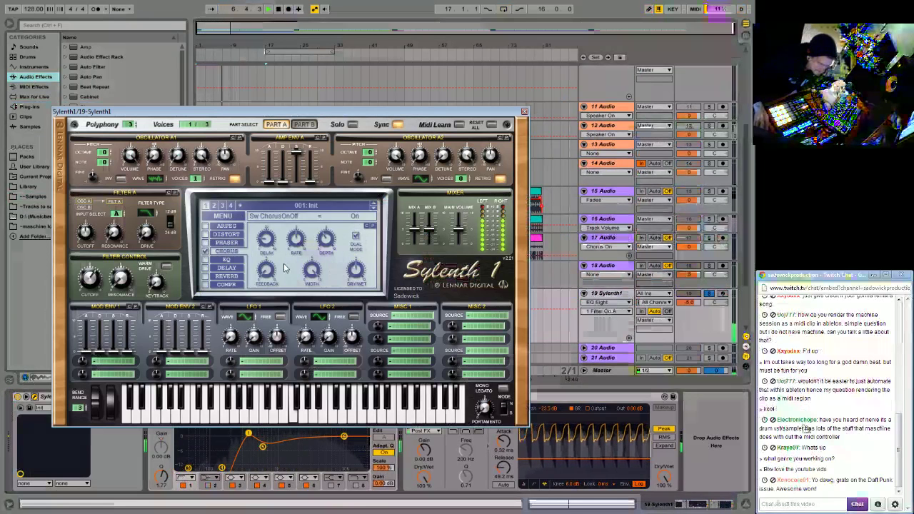
pyautogui.click(357, 274)
pyautogui.hotkey('ctrl', 'alt', 'p')
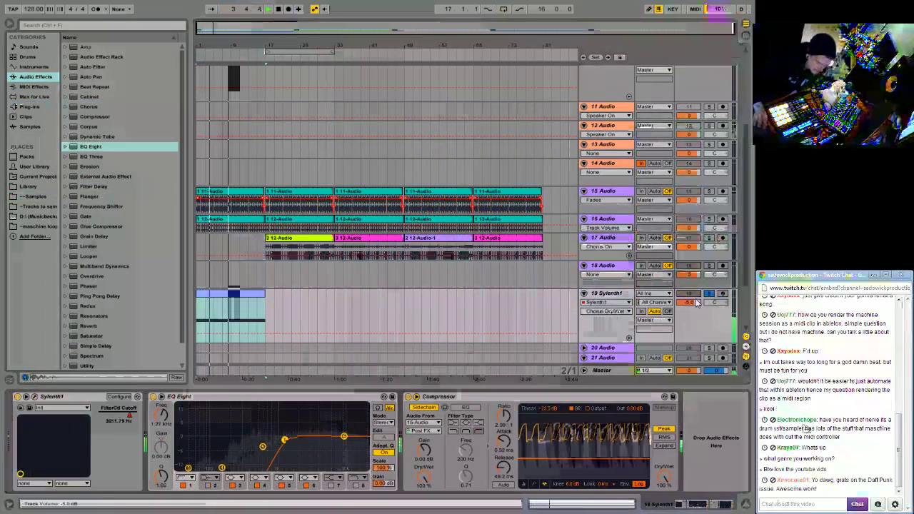
# Set Sylenth1's filter control resonance to 2.33 during playback and close the plug-in window.
pyautogui.click(34, 396)
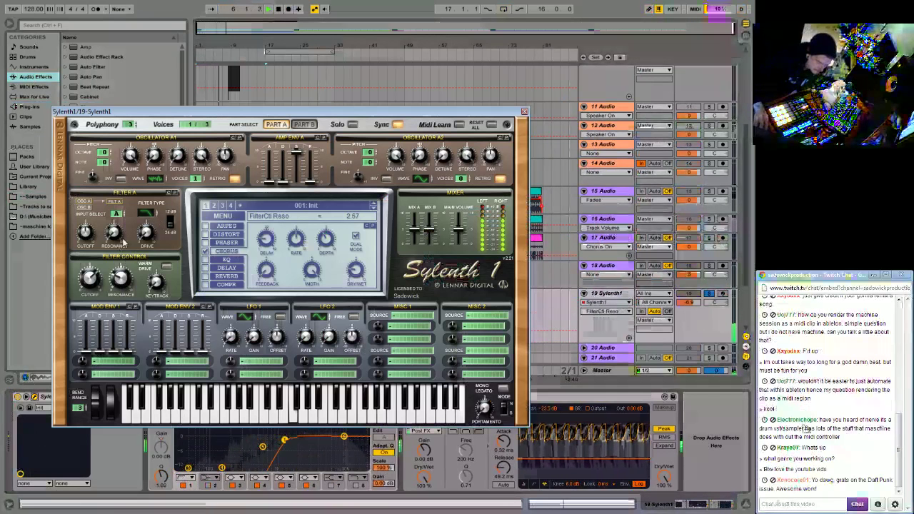
pyautogui.click(268, 9)
pyautogui.moveTo(123, 266); pyautogui.dragTo(119, 285)
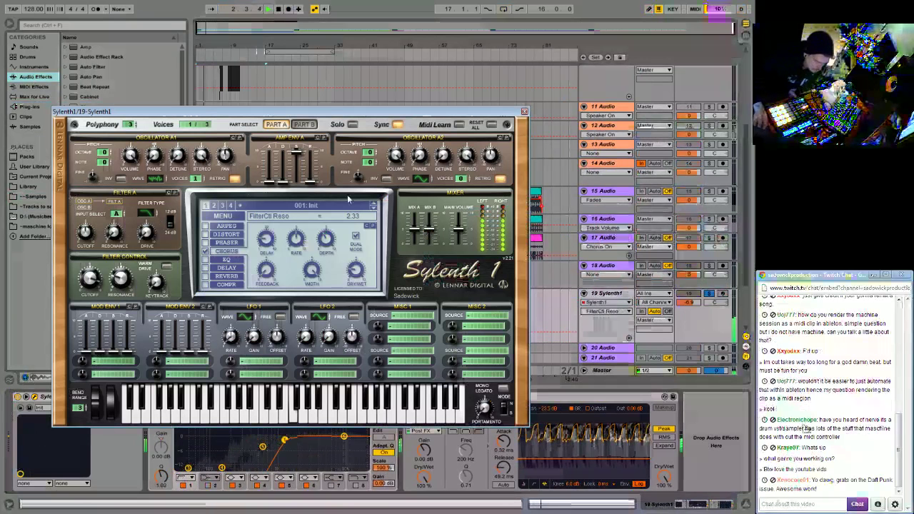
pyautogui.click(233, 54)
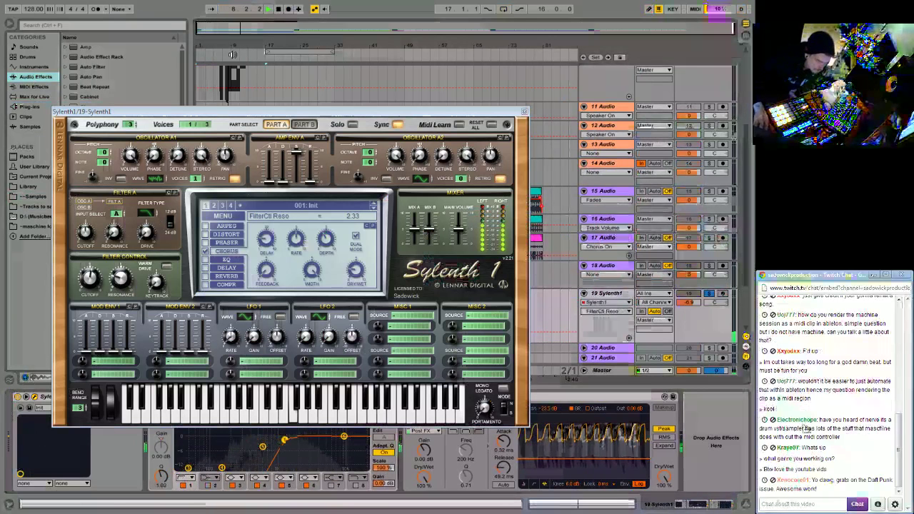
pyautogui.click(524, 112)
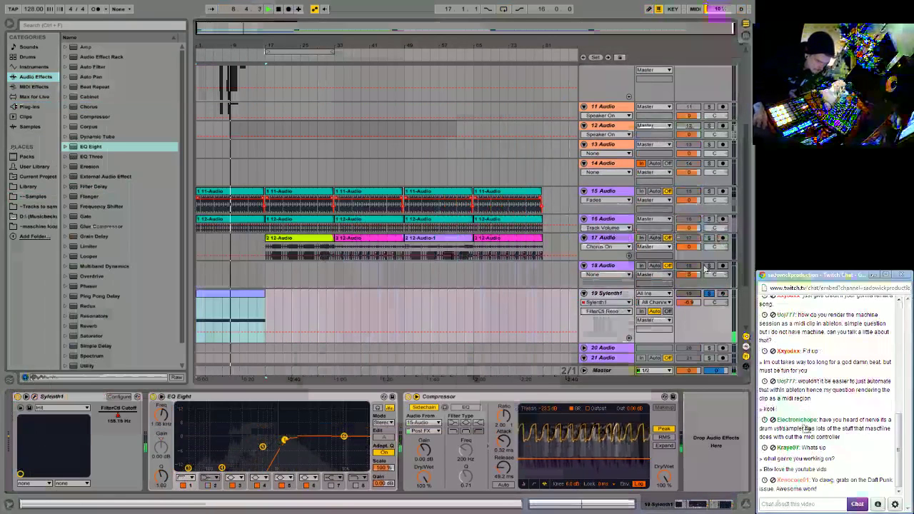
# Play the unsoloed arrangement from the first section into bar 17 and bring up the 17 Audio track's devices.
pyautogui.click(243, 195)
pyautogui.press('space')
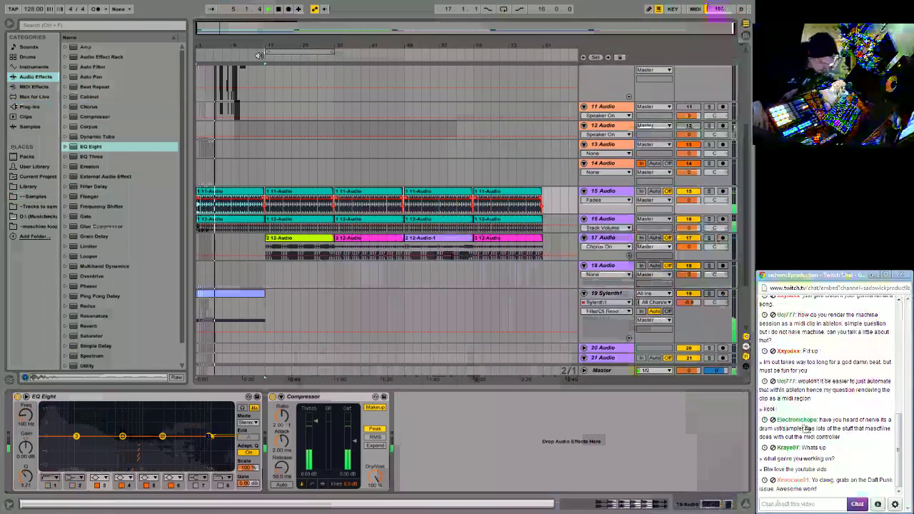
pyautogui.click(705, 257)
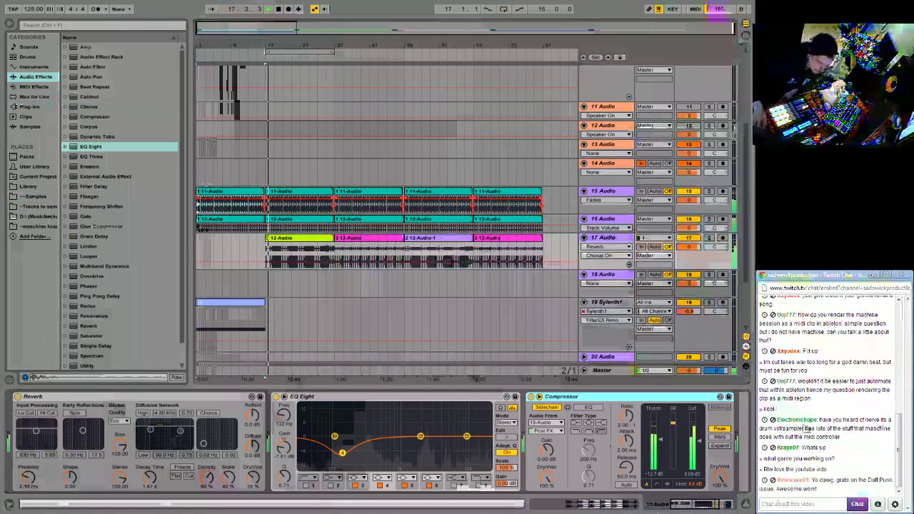
# Copy the 16-bar Sylenth1 clip from the first section to bars 33 and 65 on the same track.
pyautogui.click(251, 306)
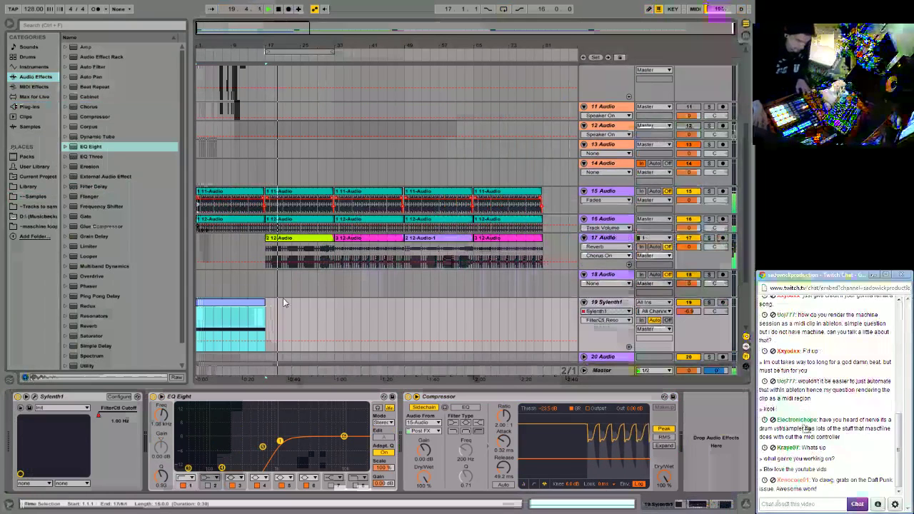
pyautogui.click(335, 307)
pyautogui.hotkey('ctrl', 'v')
pyautogui.click(472, 308)
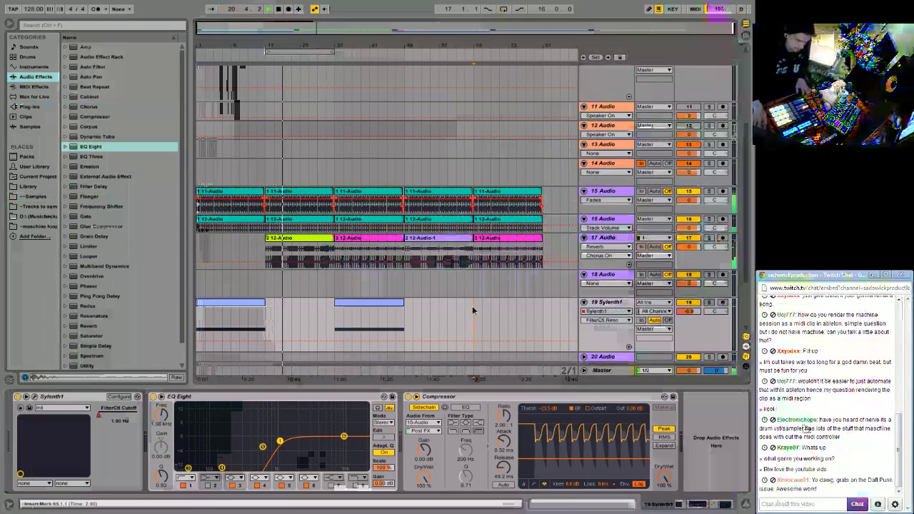
pyautogui.hotkey('ctrl', 'v')
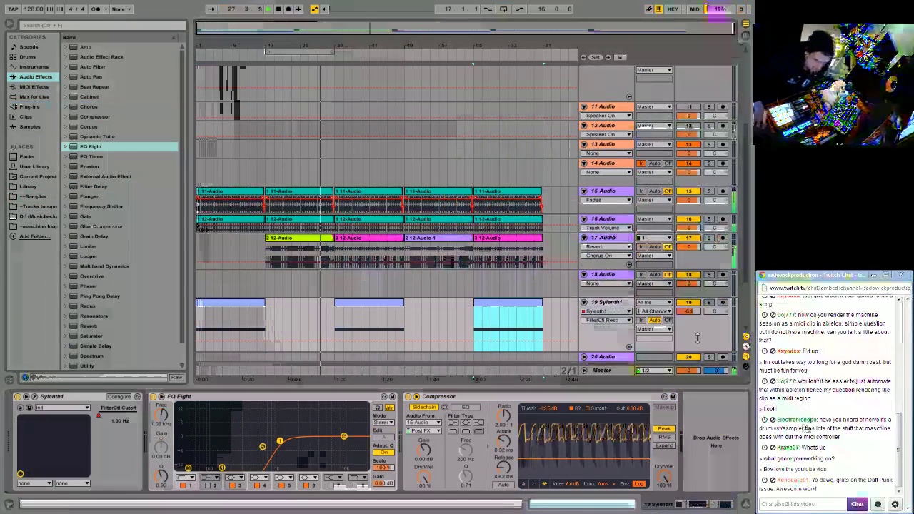
# Shrink the 19 Sylenth1 and 17 Audio lanes and play the arrangement from about bar 47, skipping ahead to about bar 61.
pyautogui.click(709, 293)
pyautogui.moveTo(714, 269); pyautogui.dragTo(715, 248)
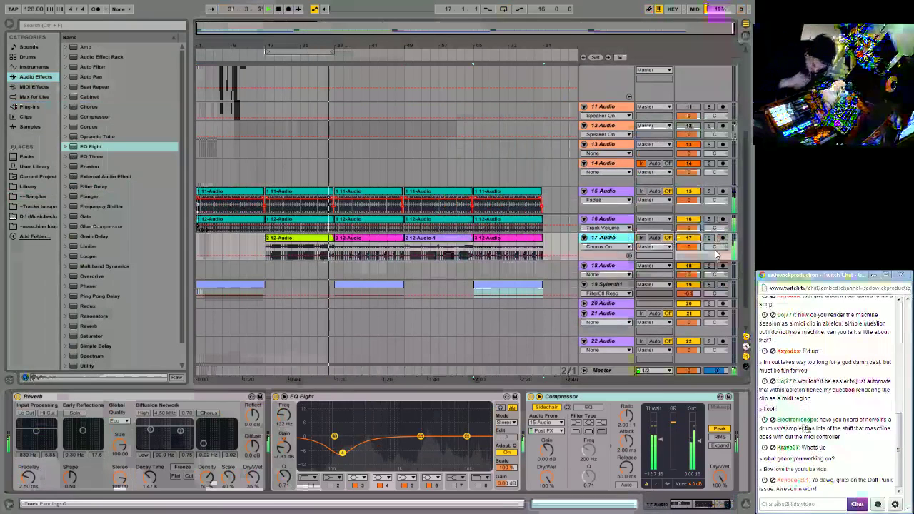
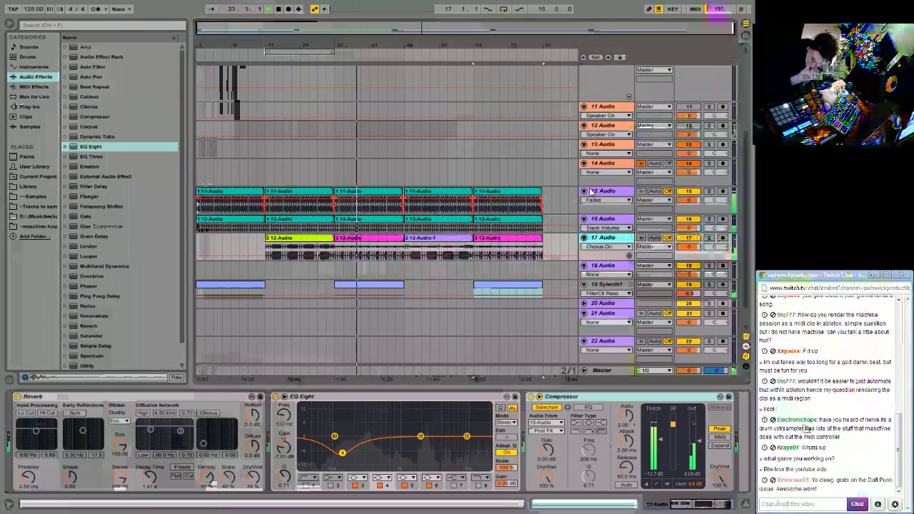
pyautogui.click(397, 53)
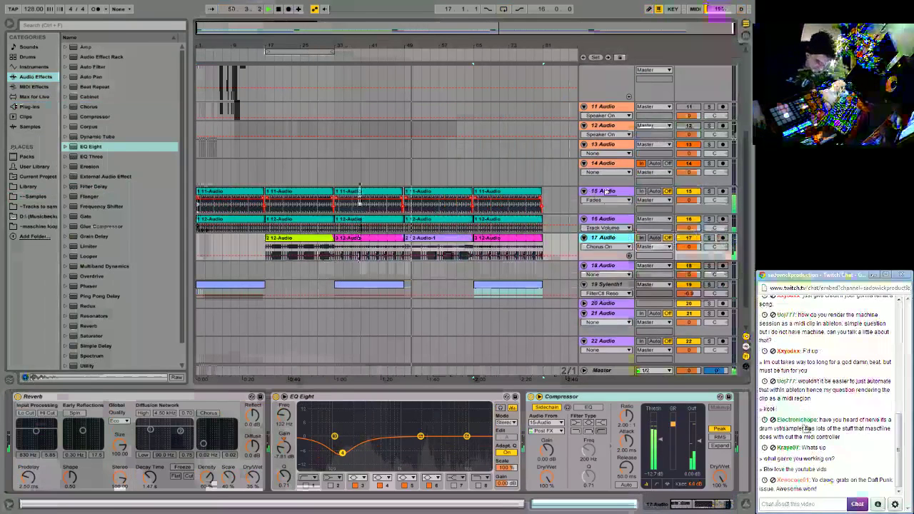
pyautogui.click(457, 53)
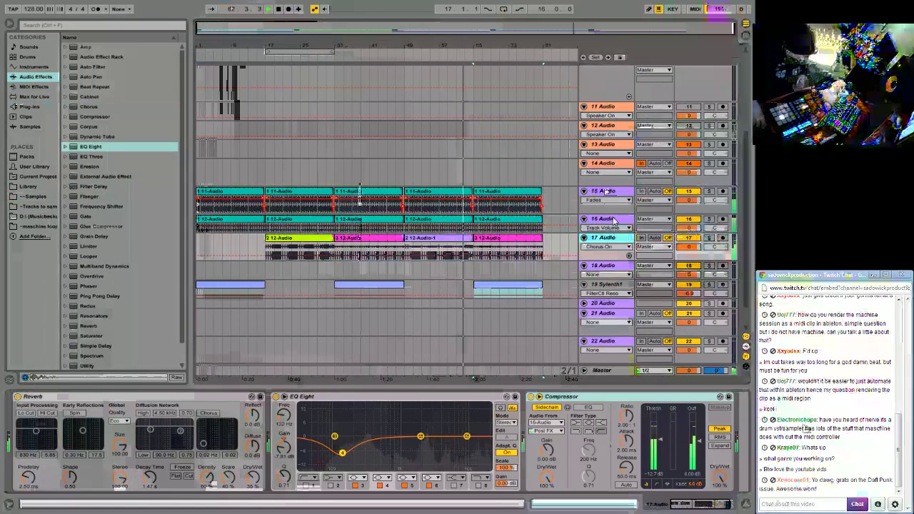
# Select the 10 Maschine track and open its Maschine plug-in window, clear of the browser's sample list.
pyautogui.press('Up')
pyautogui.press('Up')
pyautogui.press('Up')
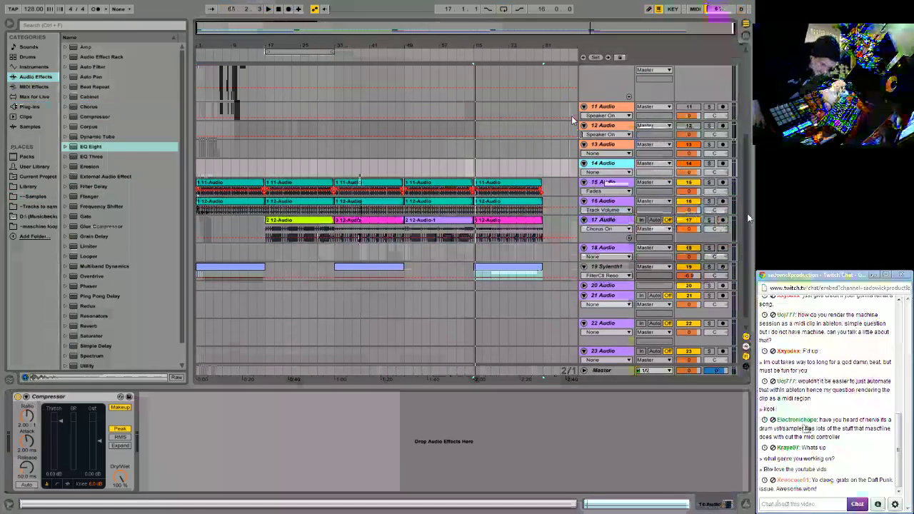
pyautogui.scroll(3, 639, 136)
pyautogui.click(603, 152)
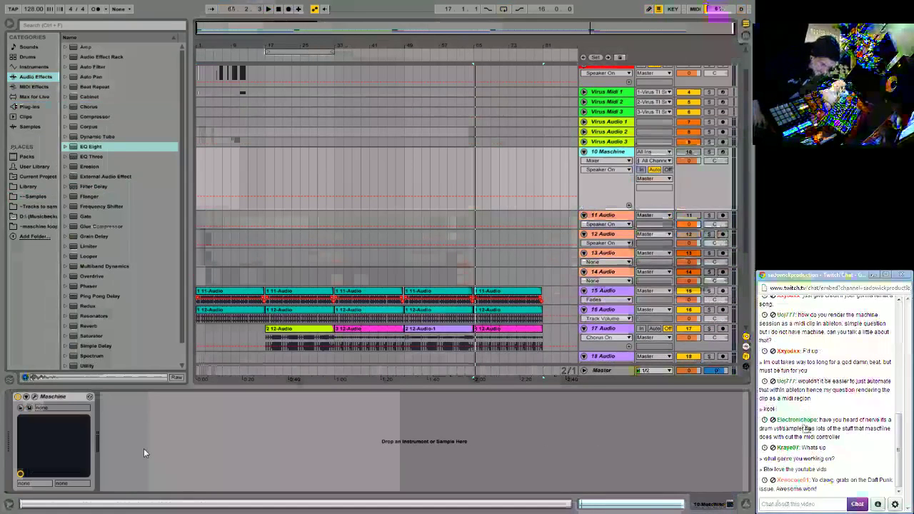
pyautogui.click(35, 397)
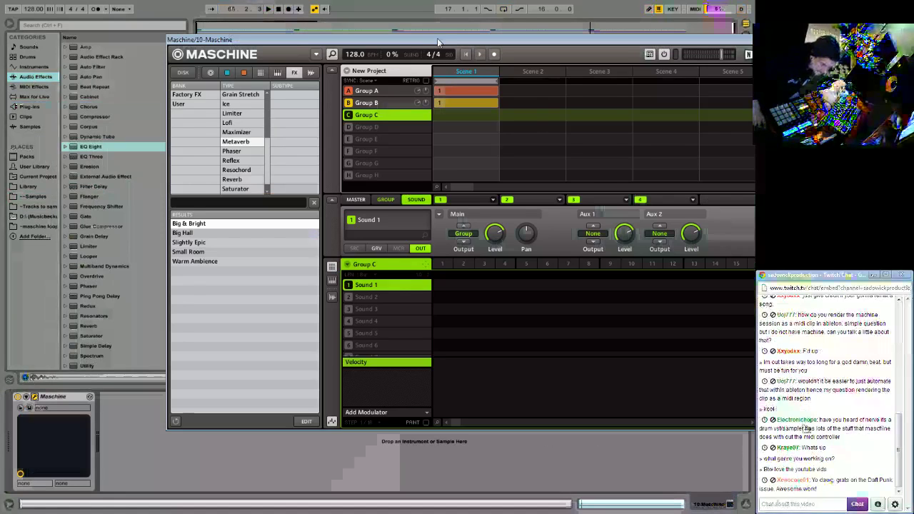
pyautogui.moveTo(437, 40); pyautogui.dragTo(382, 78)
# Audition the VMH2 Minimal Perc samples in the ~~Samples folder, stopping on VMH2 Minimal Perc 109.wav.
pyautogui.click(29, 197)
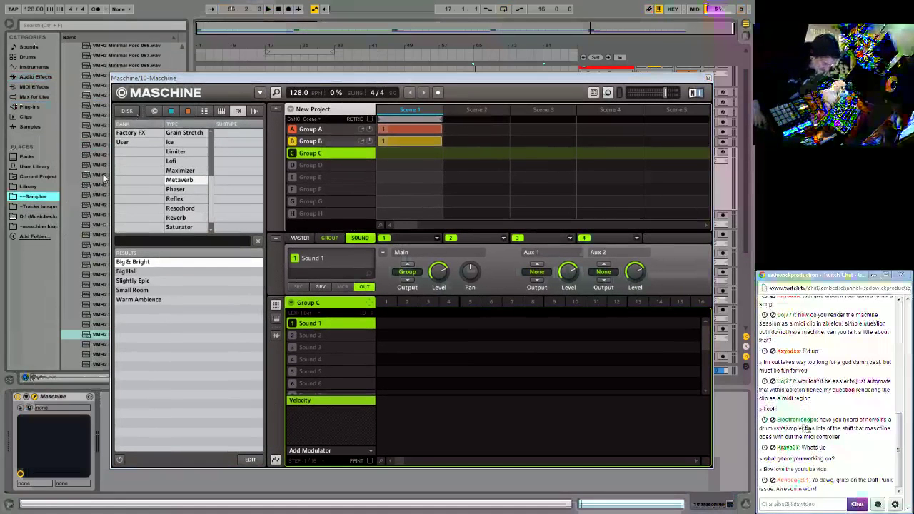
pyautogui.moveTo(164, 77); pyautogui.dragTo(181, 75)
pyautogui.scroll(-5, 93, 342)
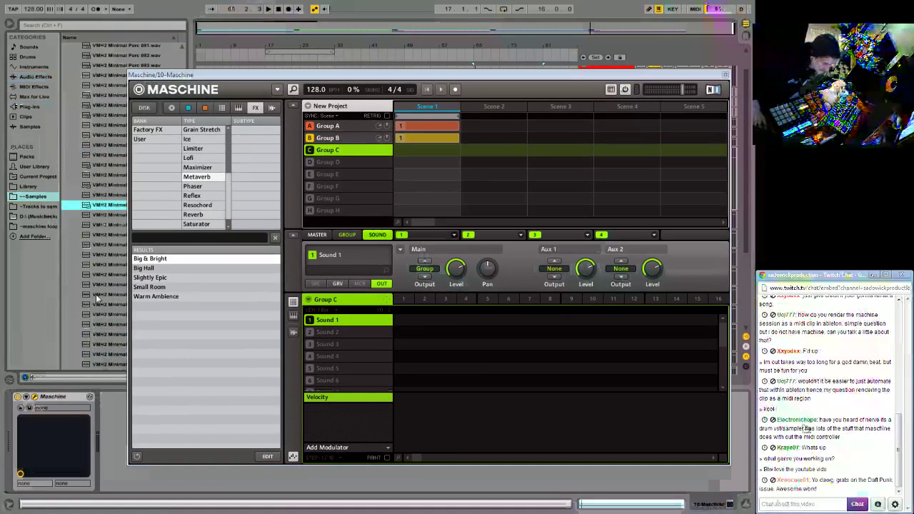
pyautogui.click(96, 285)
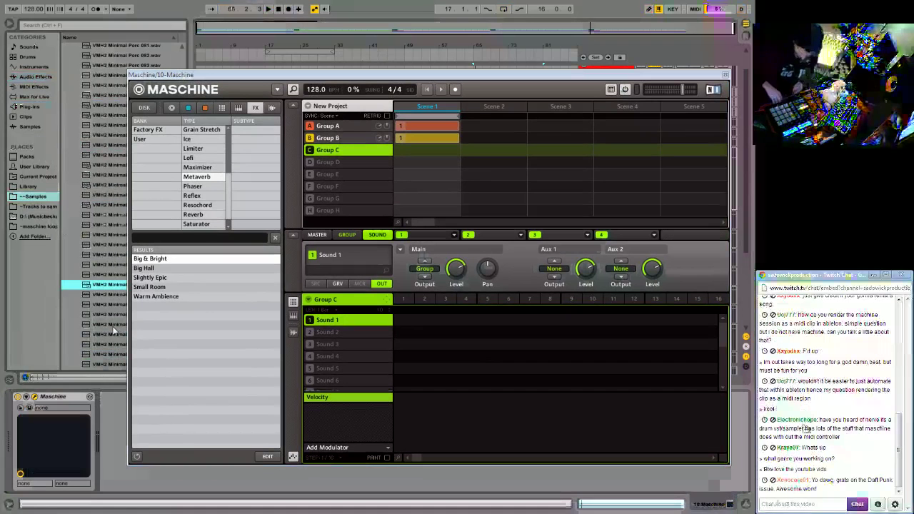
pyautogui.press('Down')
pyautogui.press('Down')
pyautogui.press('Down')
pyautogui.press('Down')
pyautogui.press('Down')
pyautogui.press('Up')
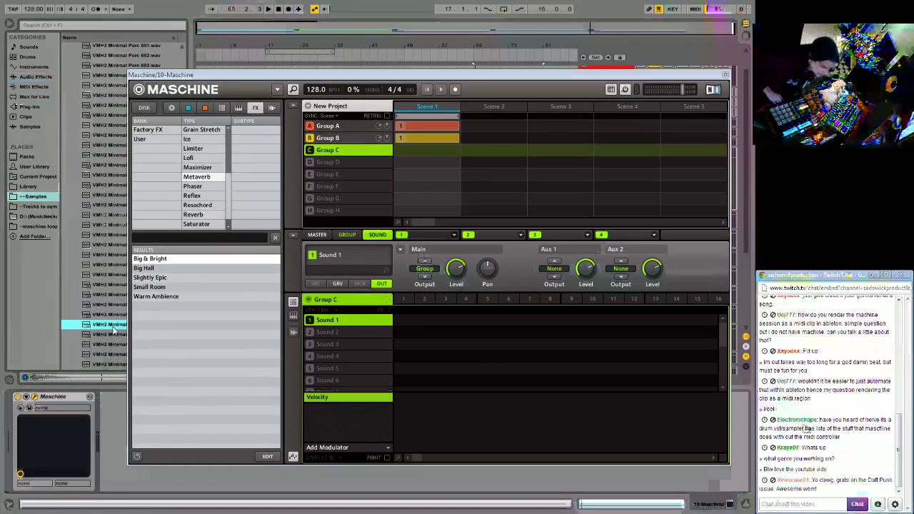
# Load VMH2 Minimal Perc 109 into Sound 1 of Maschine's Group C, record a one-bar pattern, and close the plug-in window.
pyautogui.moveTo(114, 330); pyautogui.dragTo(330, 321)
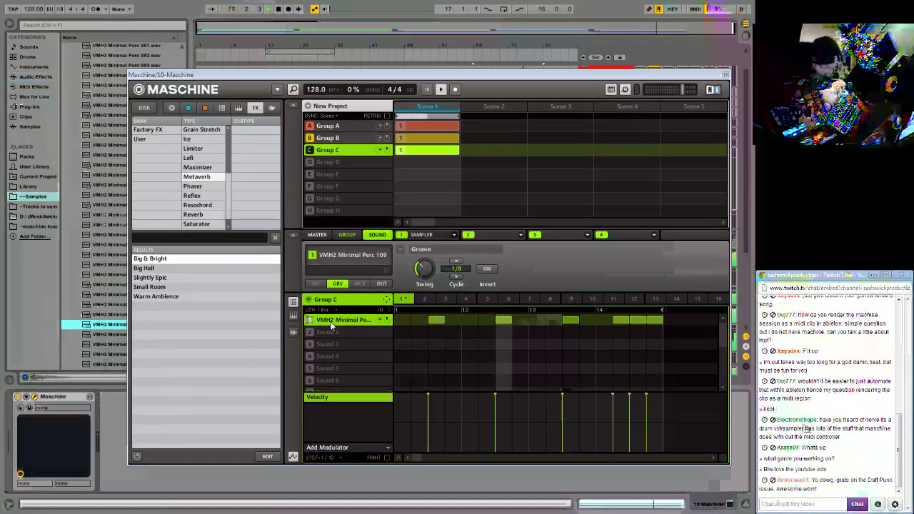
pyautogui.click(725, 75)
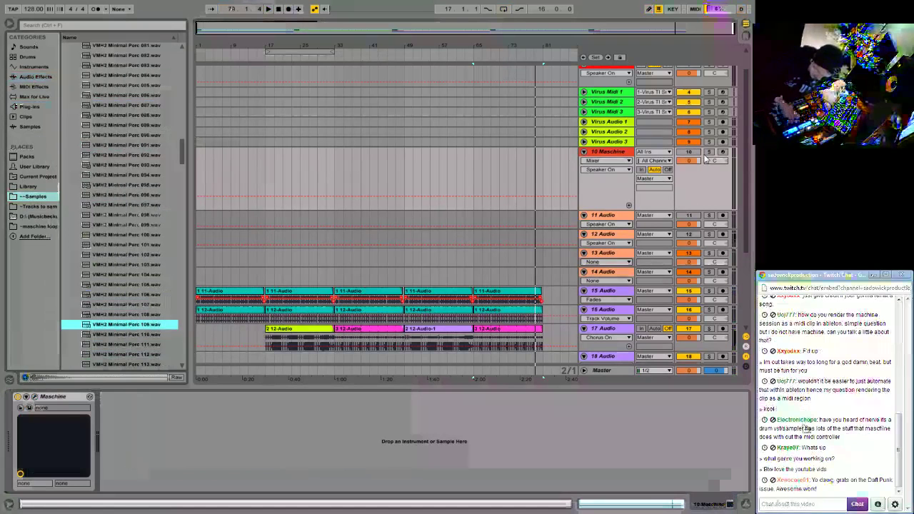
# Play the last section repeatedly from bar 65 to hear the Maschine percussion against the loops.
pyautogui.click(473, 173)
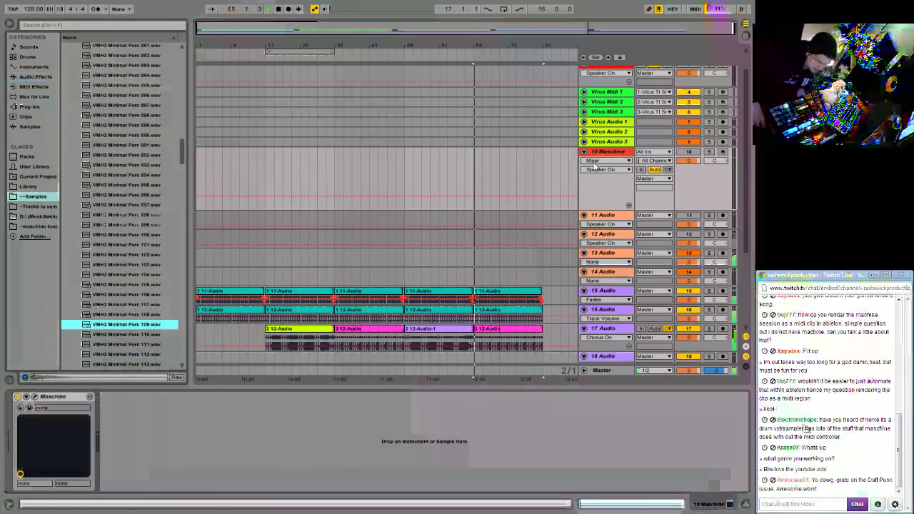
pyautogui.press('space')
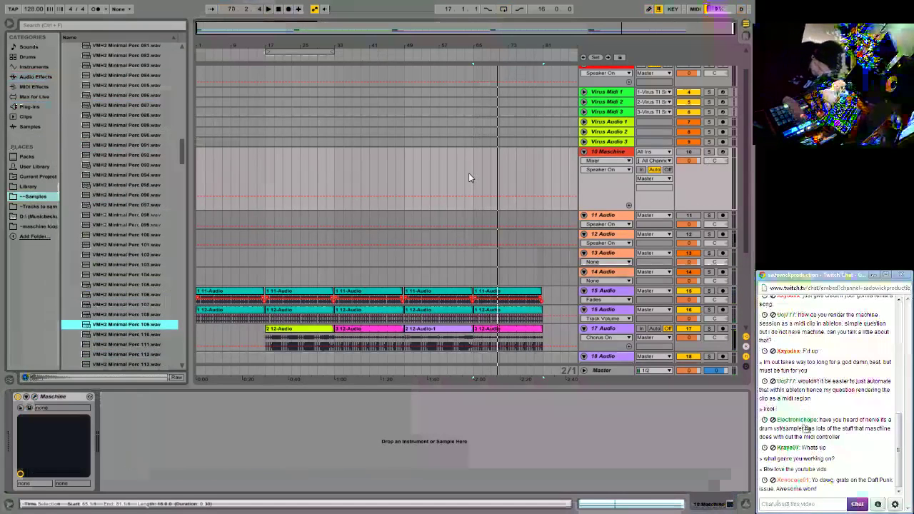
pyautogui.press('space')
pyautogui.press('space')
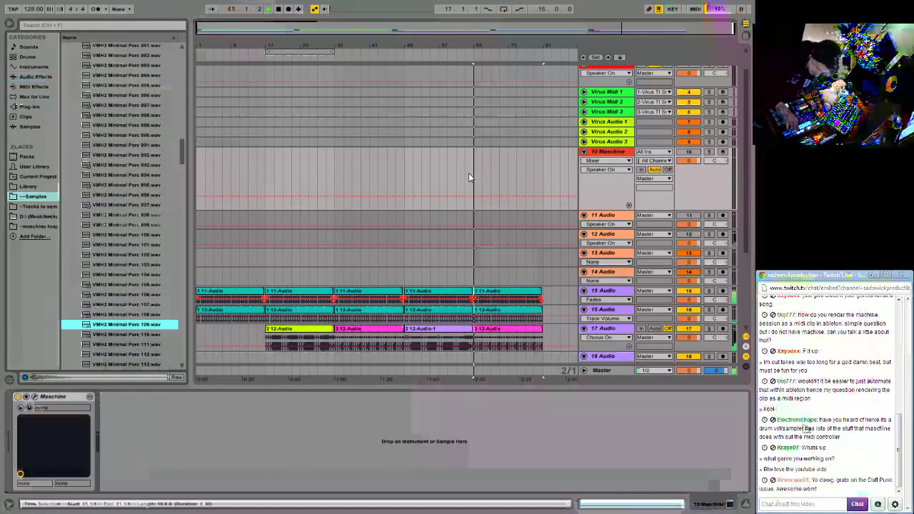
pyautogui.press('space')
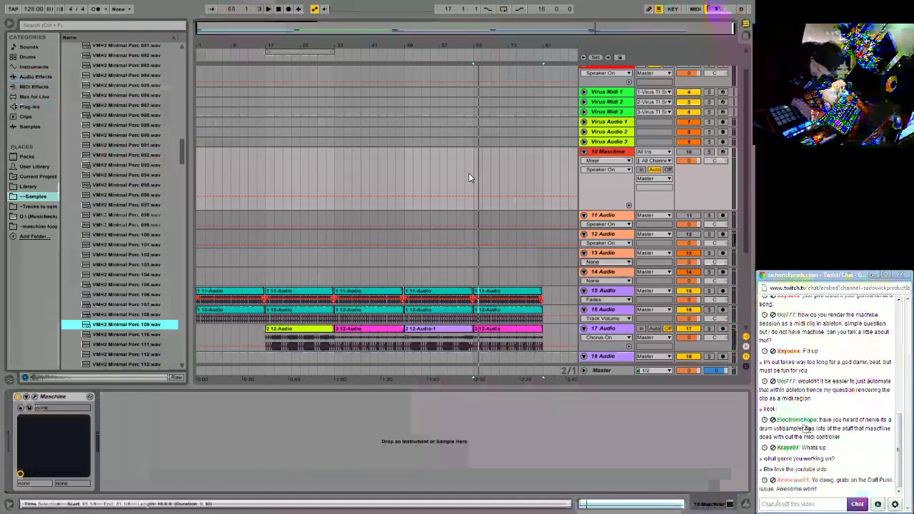
pyautogui.press('space')
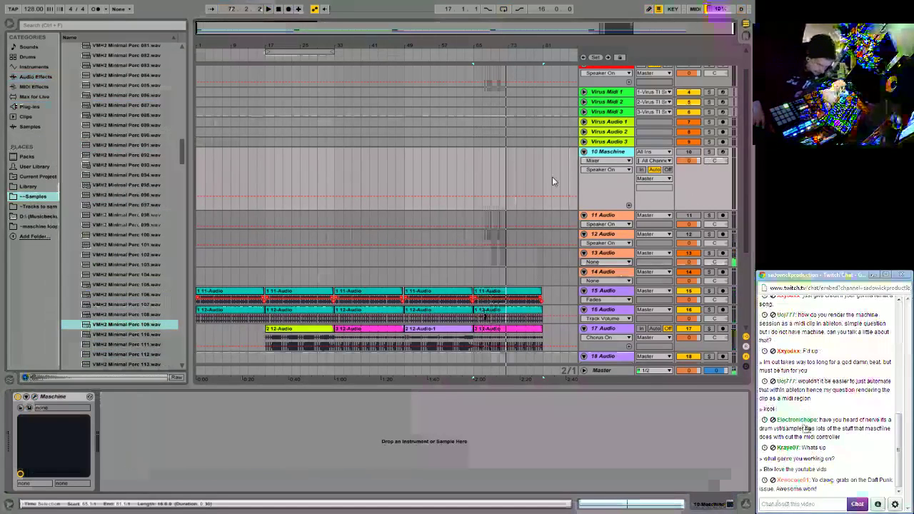
# Add Metaverb and a Beat Delay with the More Dub preset to Maschine's Group C, and close the plug-in window.
pyautogui.click(34, 397)
pyautogui.moveTo(492, 60); pyautogui.dragTo(394, 33)
pyautogui.press('space')
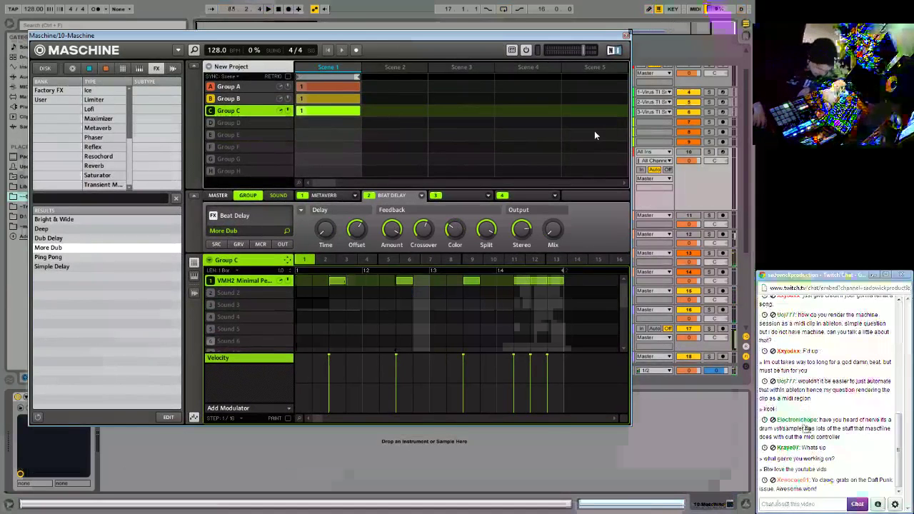
pyautogui.click(626, 36)
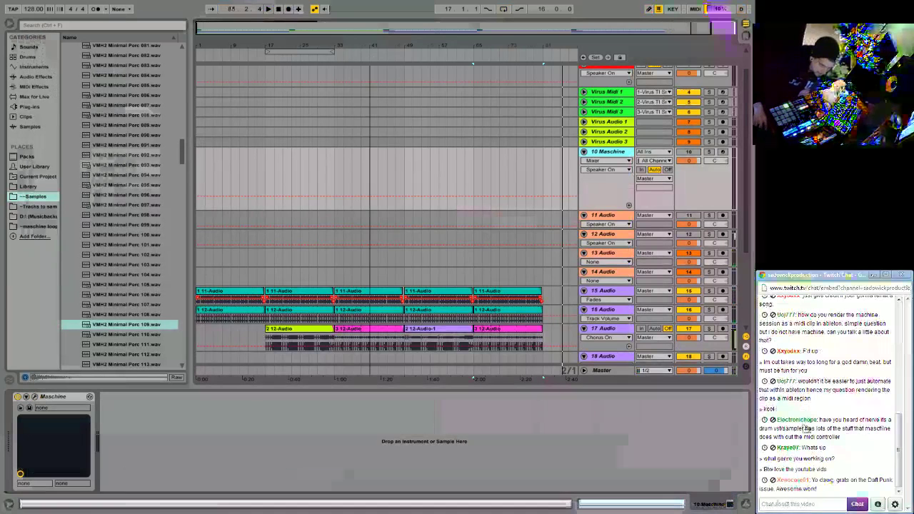
# Place the insert marker at bar 33 on the 13 Audio track and arm that track for recording.
pyautogui.moveTo(367, 47); pyautogui.dragTo(365, 44)
pyautogui.scroll(-1, 362, 229)
pyautogui.click(328, 161)
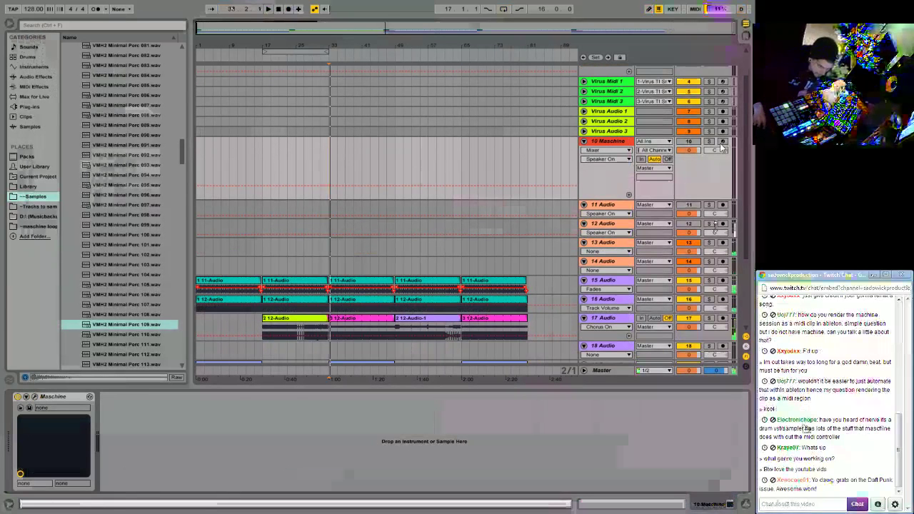
pyautogui.click(329, 247)
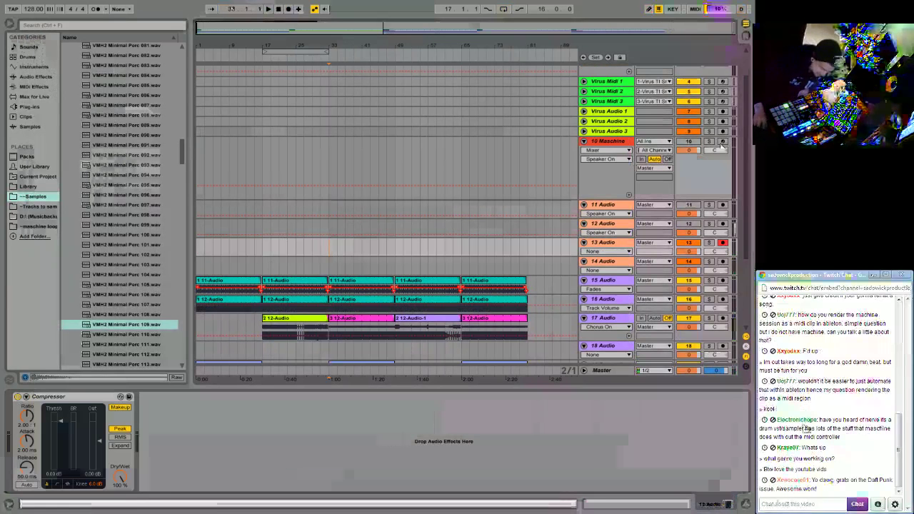
# Try a Simple Delay on the 13 Audio track with linked channels and a beat delay of 1, and remove it.
pyautogui.press('space')
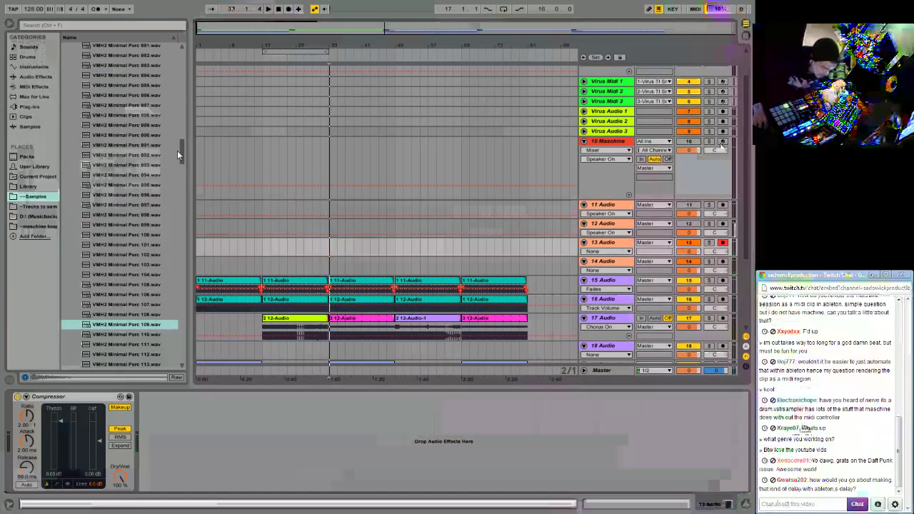
pyautogui.click(29, 76)
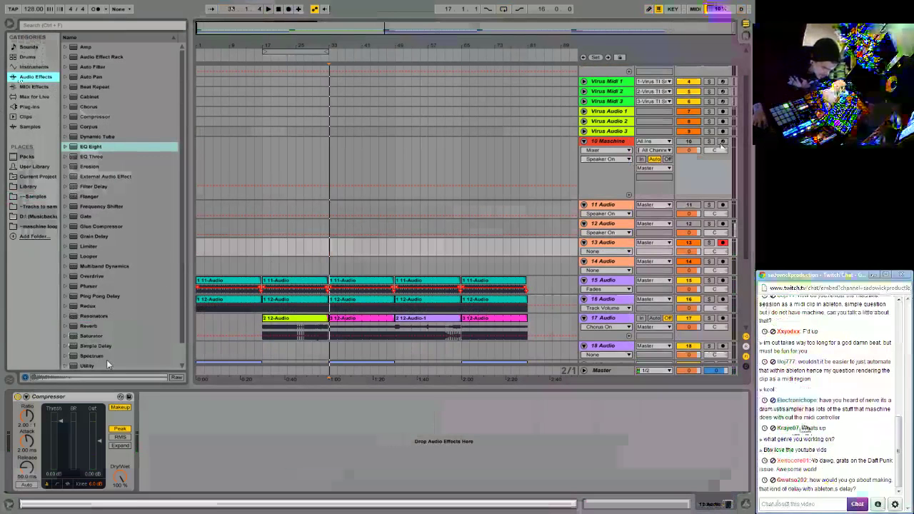
pyautogui.moveTo(90, 345); pyautogui.dragTo(164, 404)
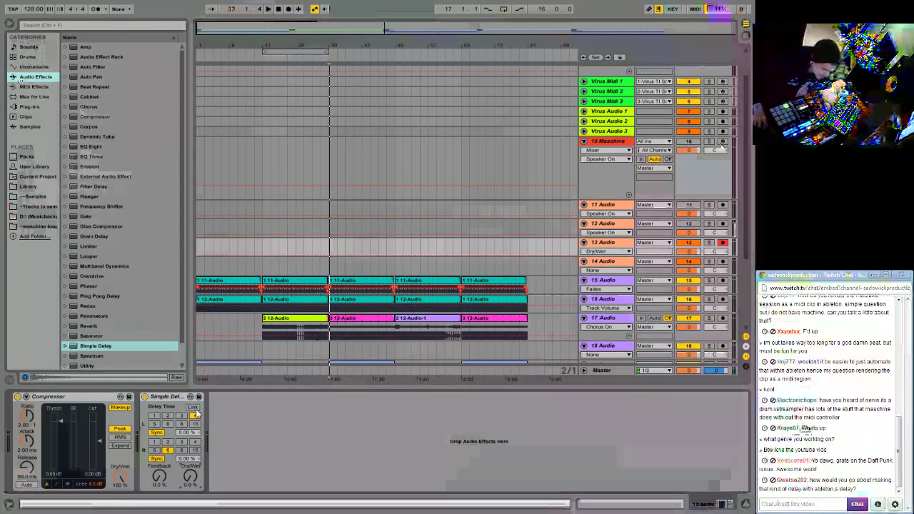
pyautogui.click(193, 407)
pyautogui.click(153, 415)
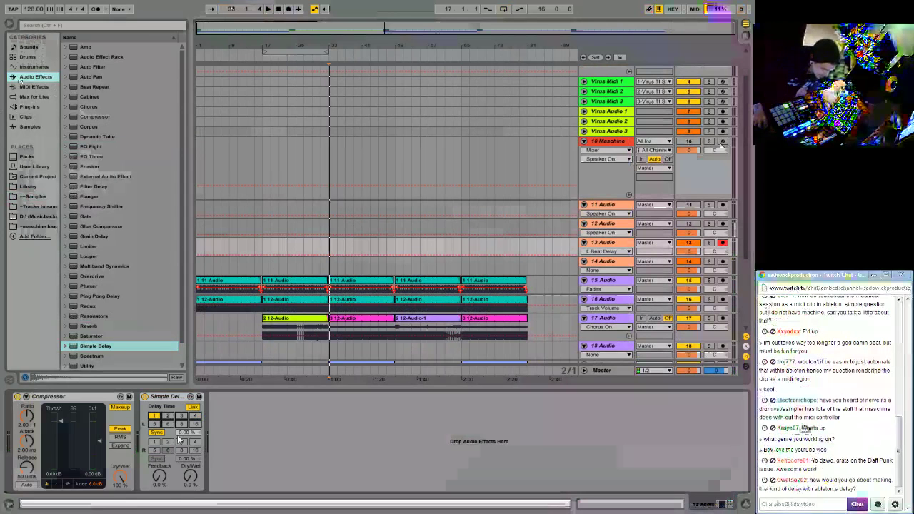
pyautogui.rightClick(173, 400)
pyautogui.click(190, 431)
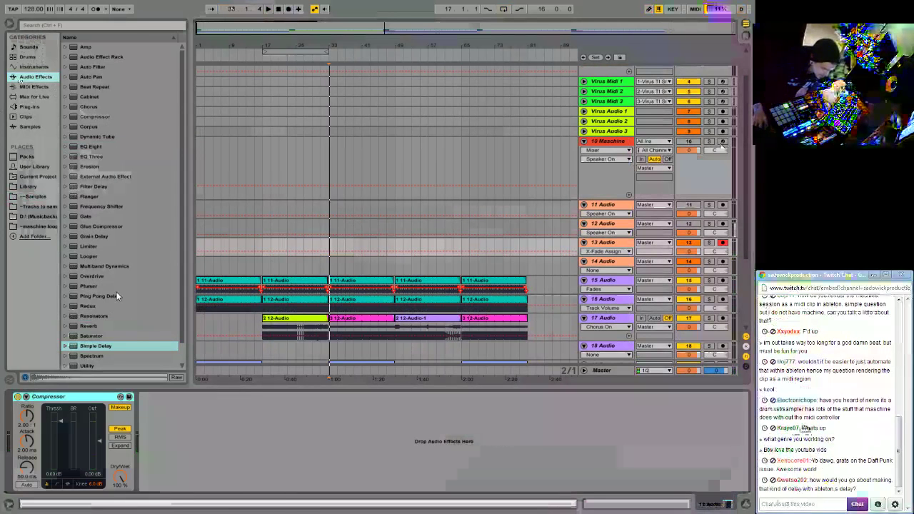
# Add a Ping Pong Delay to the 13 Audio track, lower its Dry/Wet, and switch it from Sync to Time mode.
pyautogui.moveTo(100, 296); pyautogui.dragTo(154, 416)
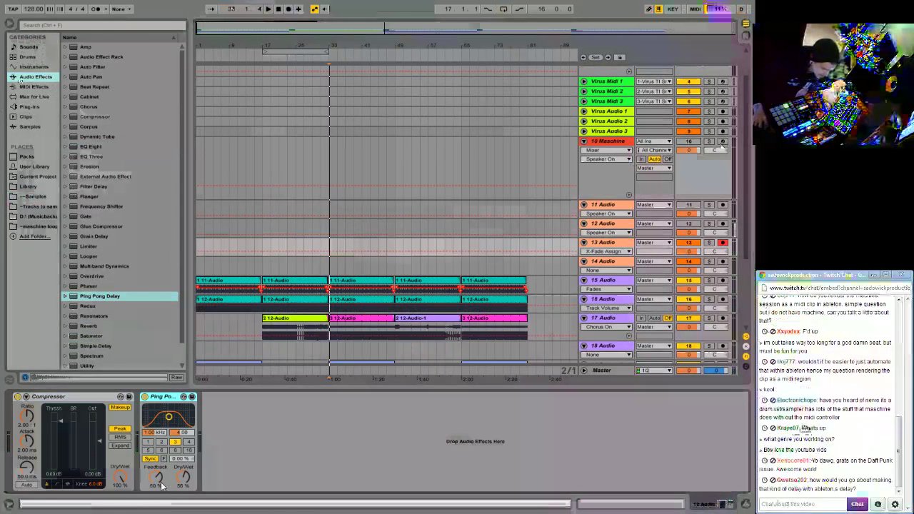
pyautogui.moveTo(184, 483); pyautogui.dragTo(185, 488)
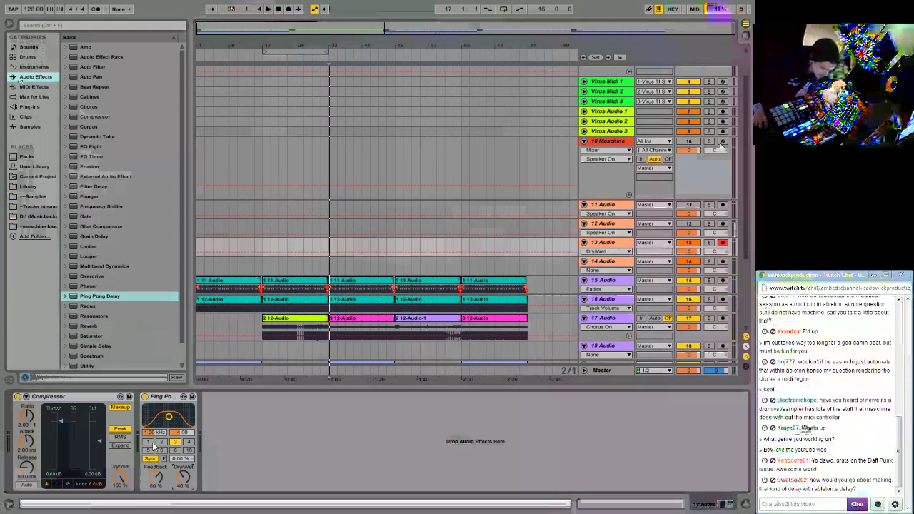
pyautogui.click(150, 459)
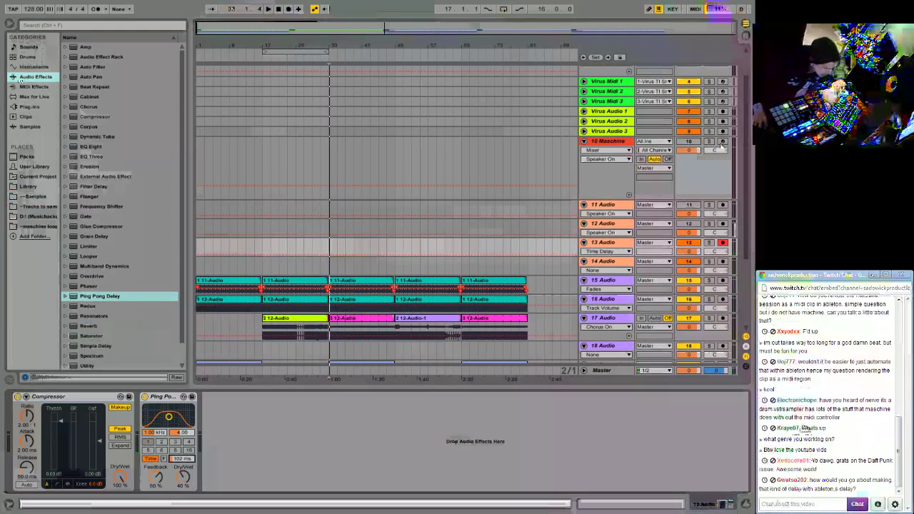
# Audition the Ping Pong Delay with 73% feedback, 100% Dry/Wet, a 63.4 ms delay and its filter near 3.15 kHz, and remove it.
pyautogui.press('space')
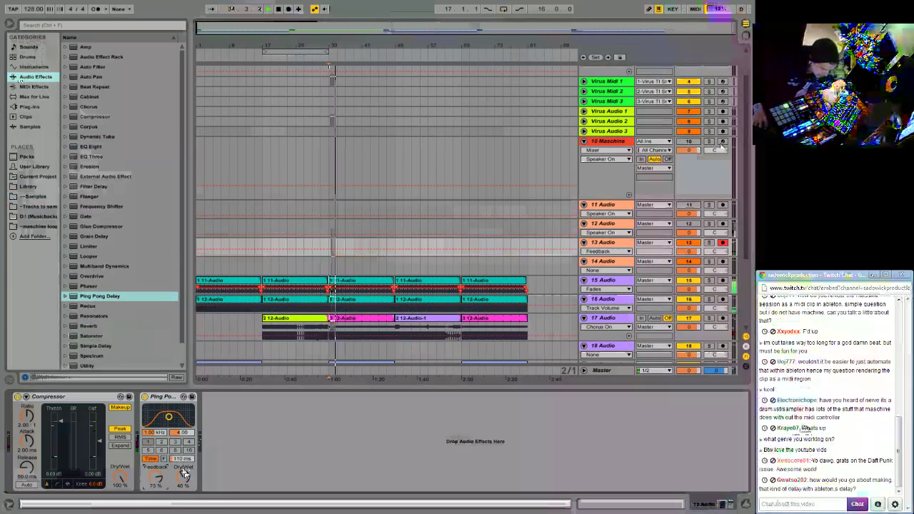
pyautogui.press('space')
pyautogui.moveTo(183, 473); pyautogui.dragTo(184, 429)
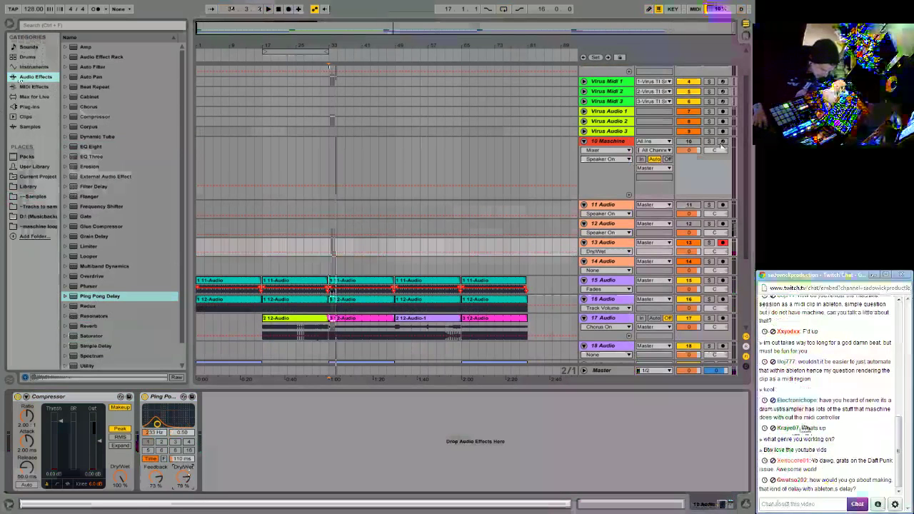
pyautogui.press('space')
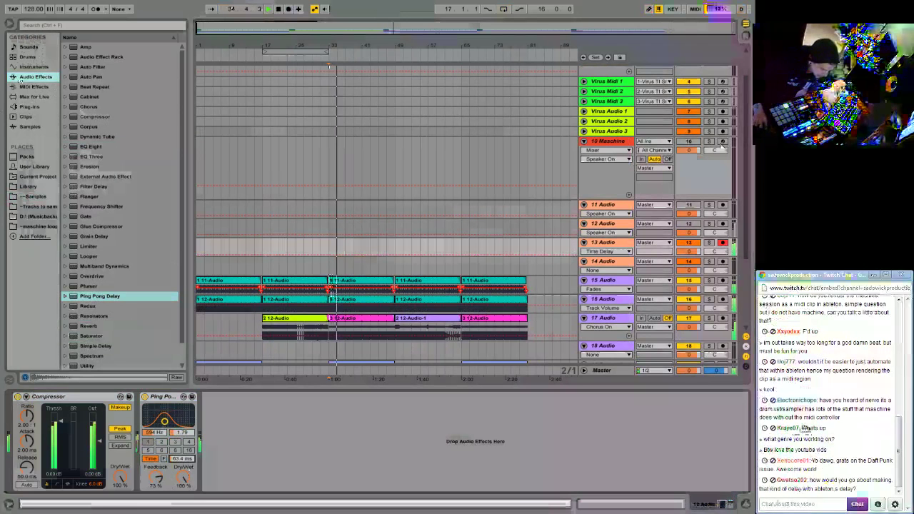
pyautogui.moveTo(170, 417); pyautogui.dragTo(177, 416)
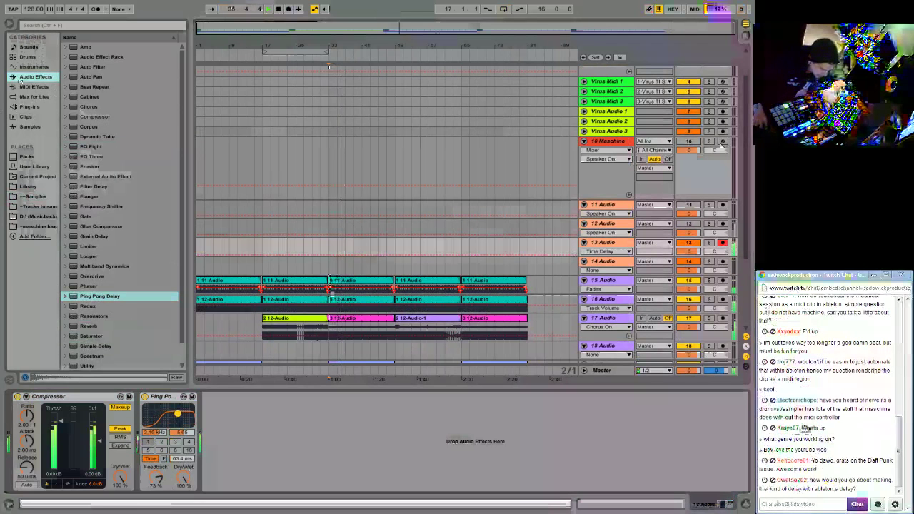
pyautogui.press('space')
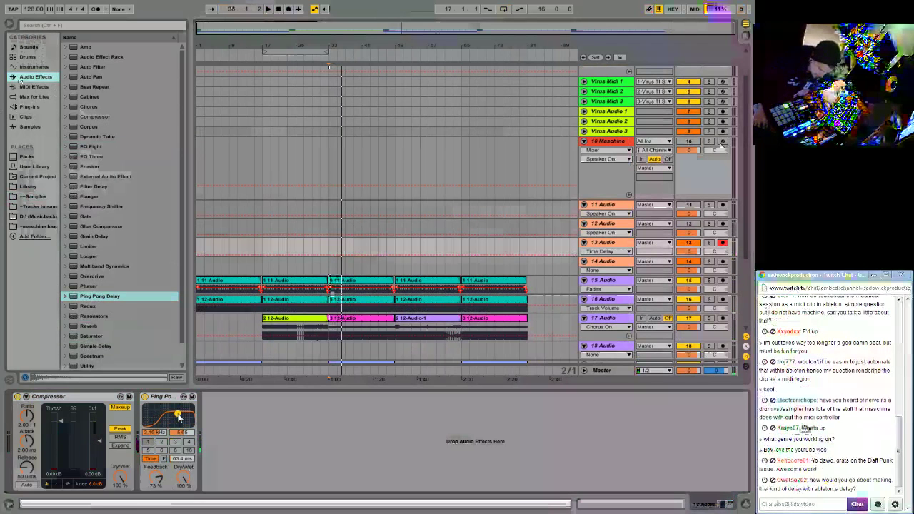
pyautogui.rightClick(168, 397)
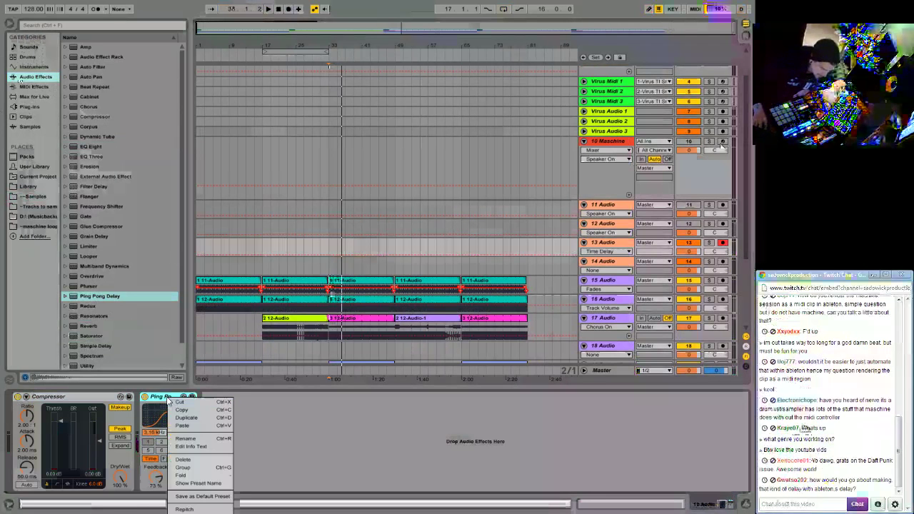
pyautogui.click(180, 403)
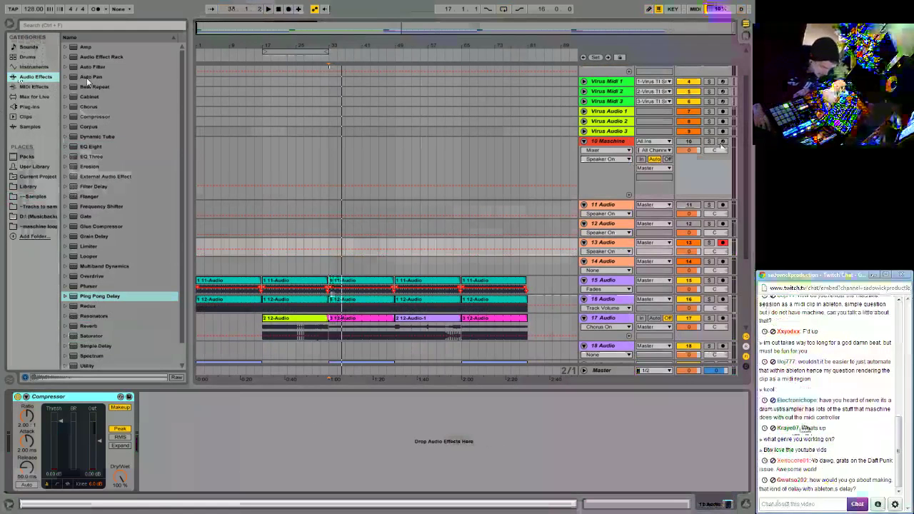
pyautogui.moveTo(88, 64); pyautogui.dragTo(241, 499)
pyautogui.rightClick(233, 400)
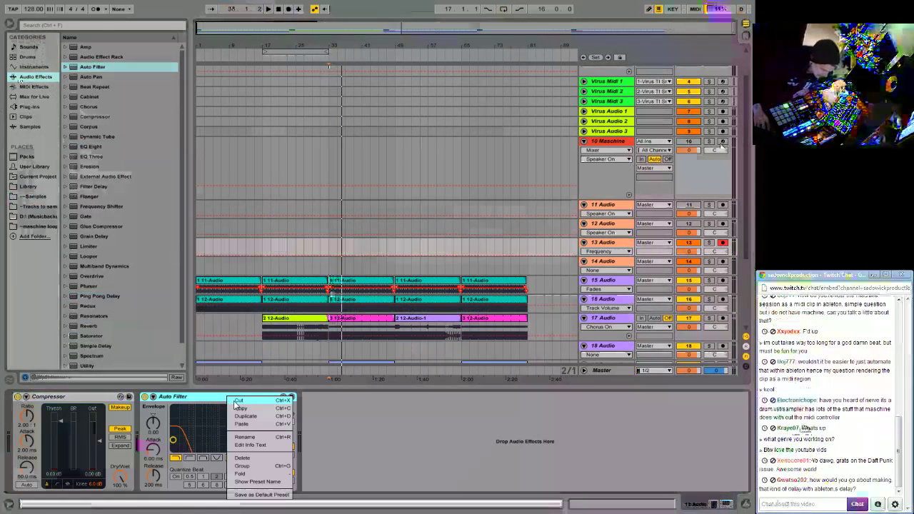
pyautogui.click(238, 401)
# Record a take on the 13 Audio track from bar 33 and trim the clip's end to bar 49.
pyautogui.press('space')
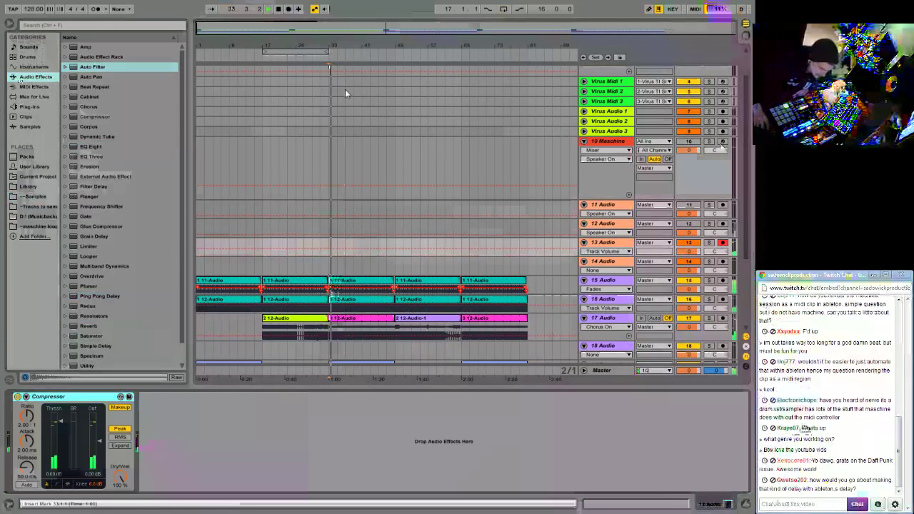
pyautogui.press('space')
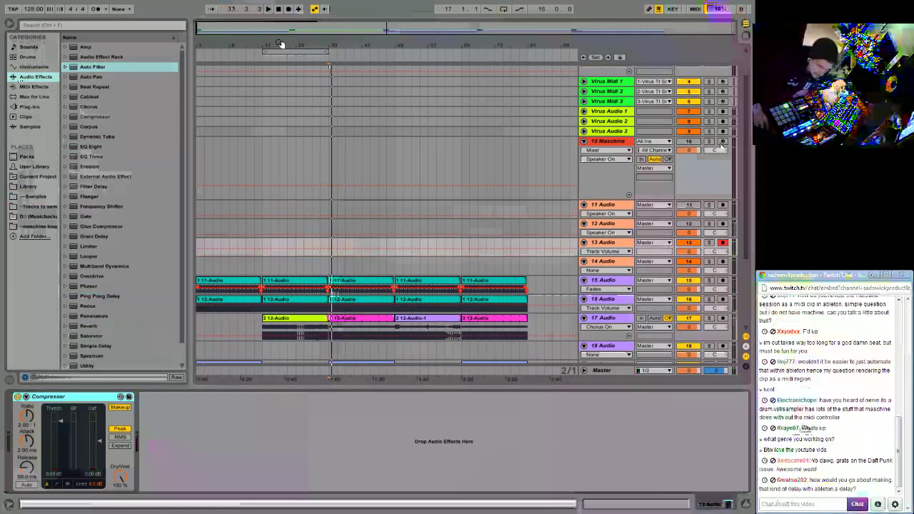
pyautogui.click(289, 9)
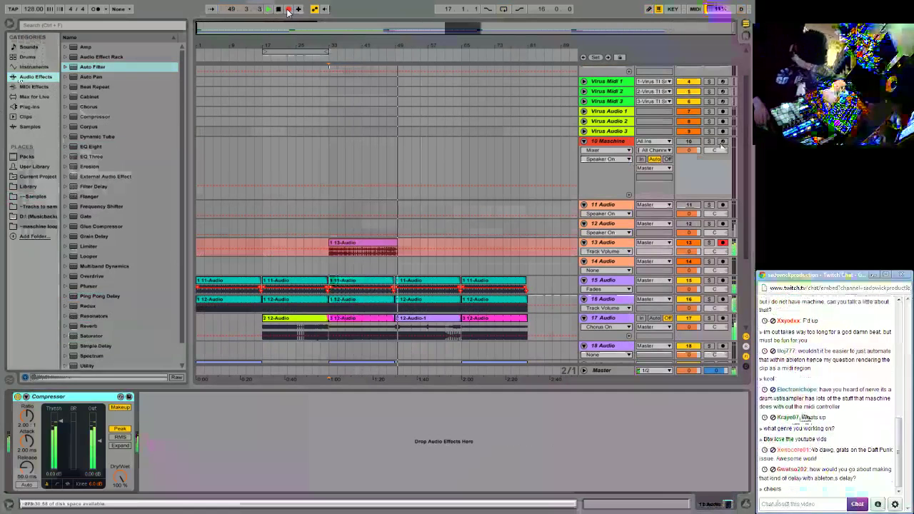
pyautogui.press('space')
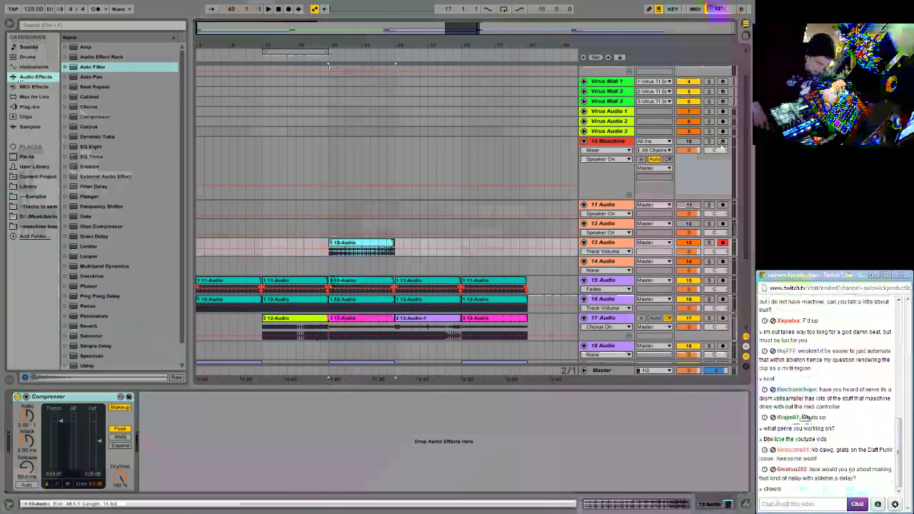
# Move the recorded clip from the 13 Audio track down to the 18 Audio track, keeping it at bar 33.
pyautogui.scroll(-3, 357, 172)
pyautogui.click(365, 183)
pyautogui.moveTo(364, 184); pyautogui.dragTo(364, 286)
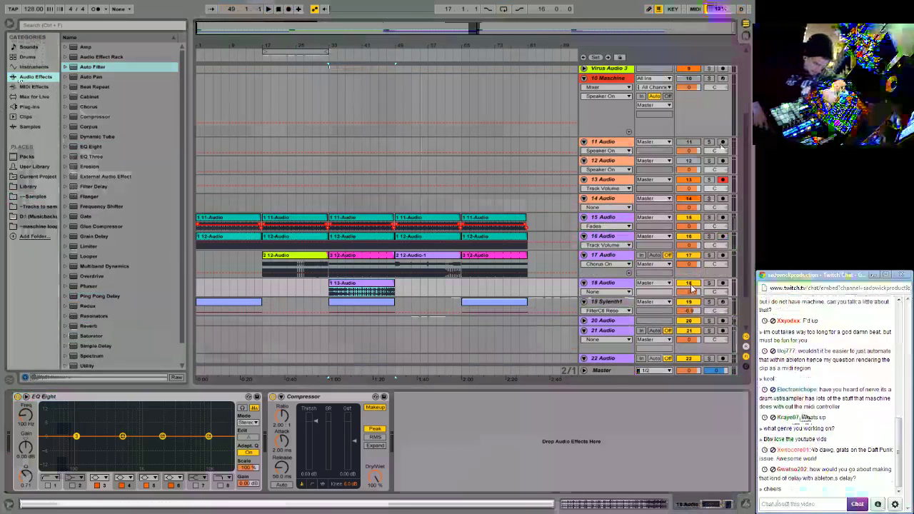
# Rehearse from bar 33, and record a second take on the 13 Audio track until just past bar 49.
pyautogui.click(328, 187)
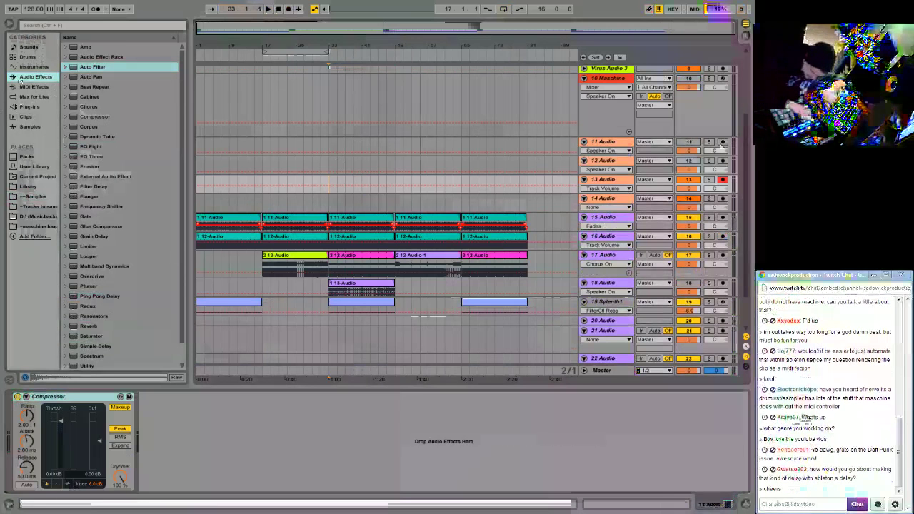
pyautogui.press('space')
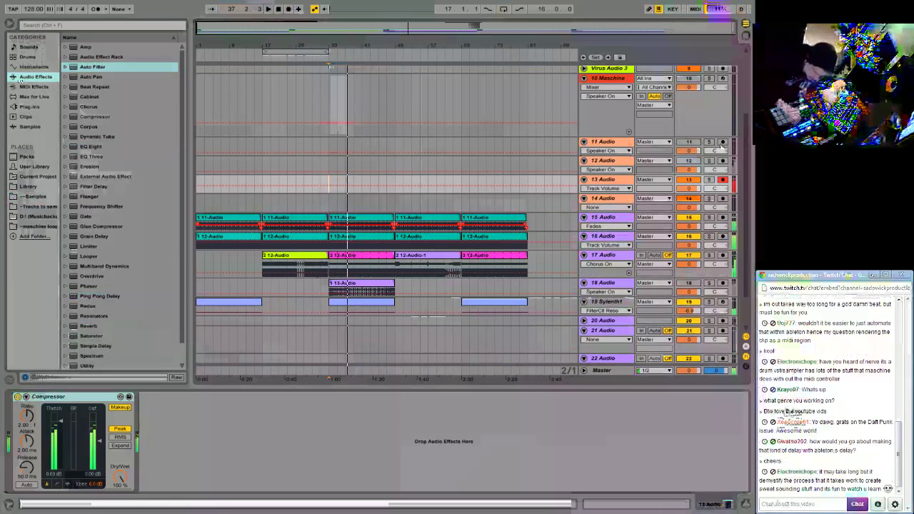
pyautogui.click(288, 9)
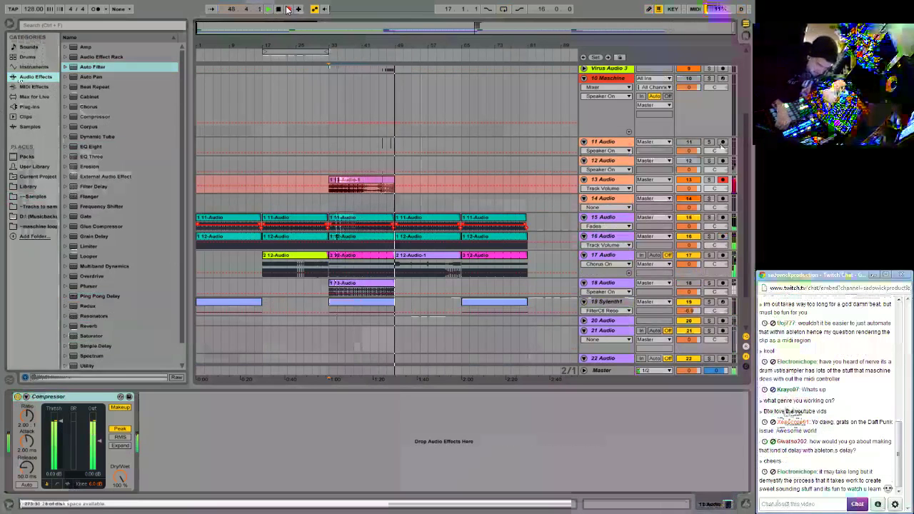
pyautogui.click(287, 9)
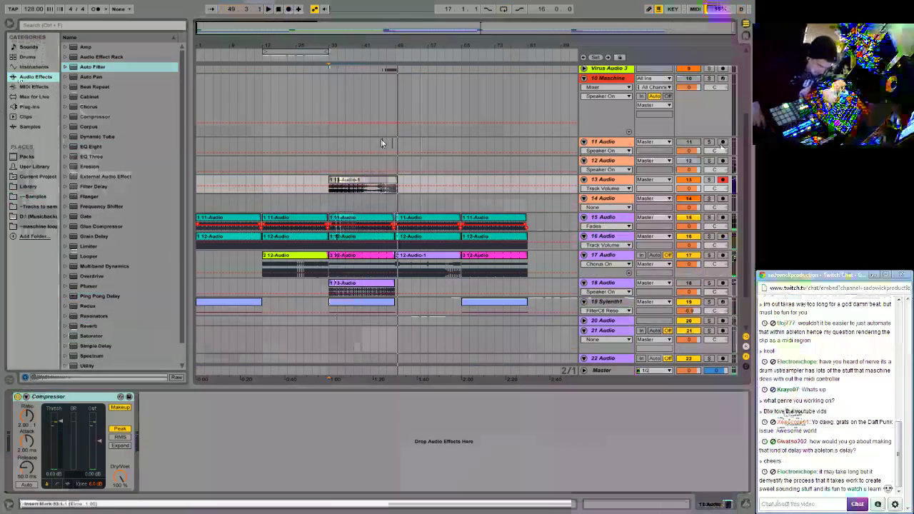
# Place the second take, trimmed to 16 bars, at bar 49 and move it onto the 18 Audio track after the first clip.
pyautogui.moveTo(394, 184); pyautogui.dragTo(440, 182)
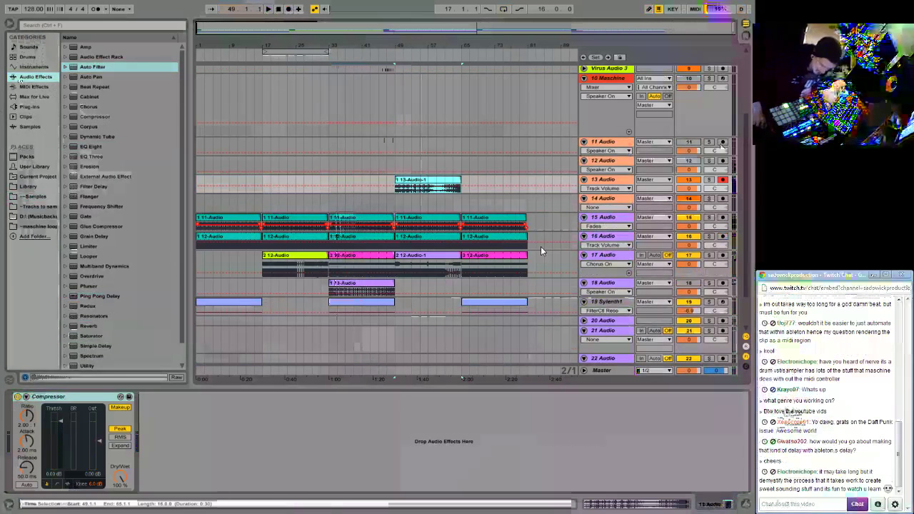
pyautogui.moveTo(434, 187)
pyautogui.mouseDown()
pyautogui.moveTo(439, 286)
pyautogui.moveTo(429, 286)
pyautogui.mouseUp()
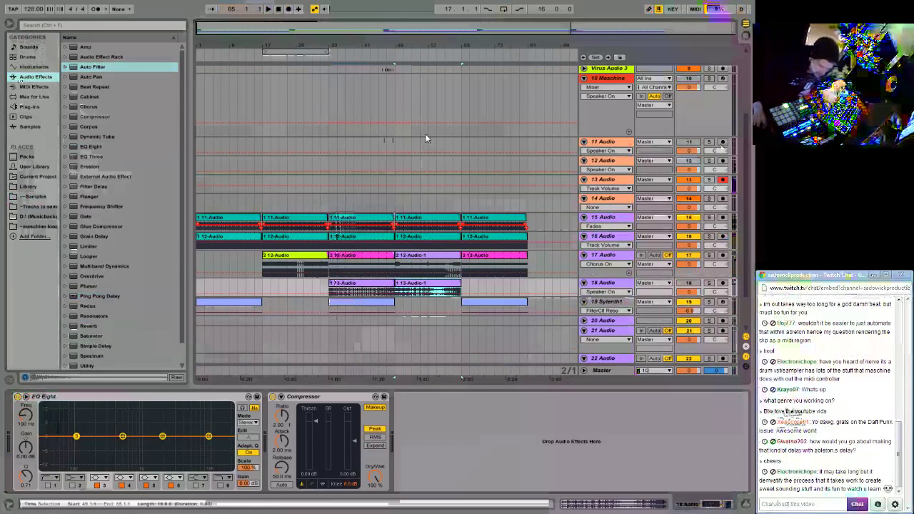
# Play the arrangement from bar 33 to audition the two recorded clips on the 18 Audio track.
pyautogui.click(329, 179)
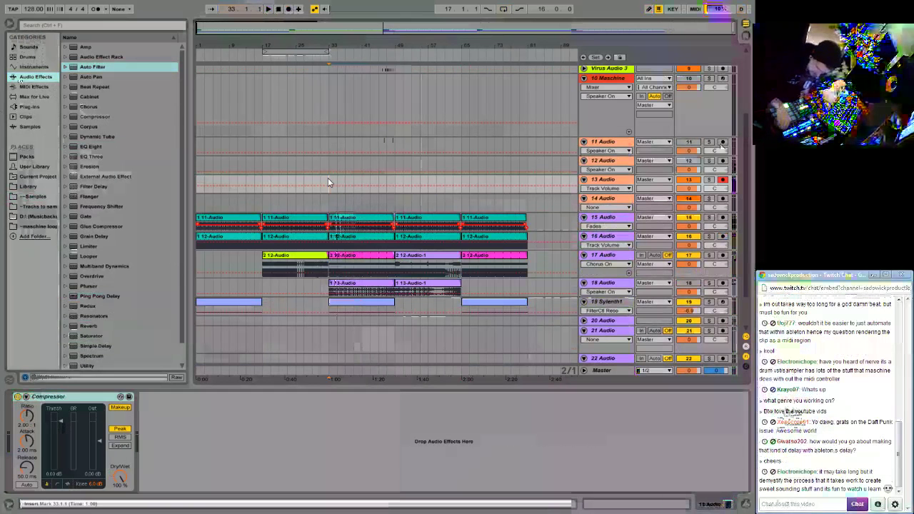
pyautogui.press('space')
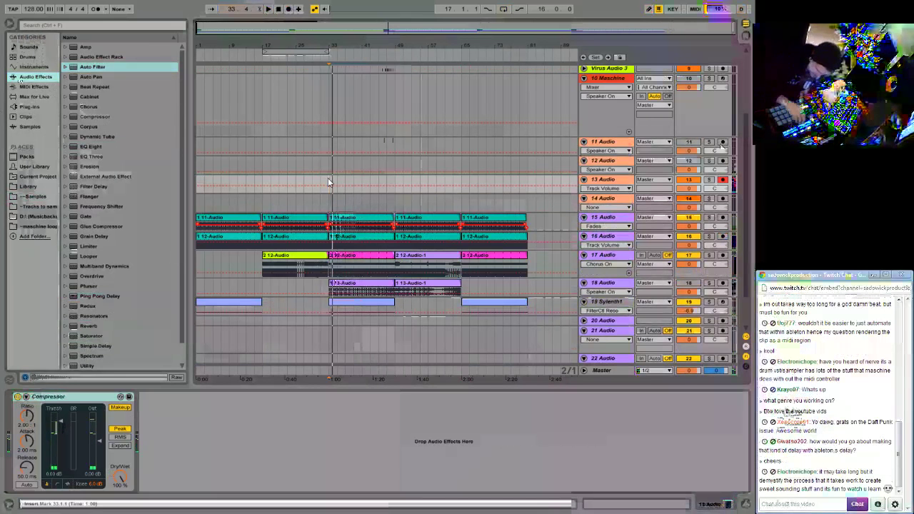
pyautogui.press('space')
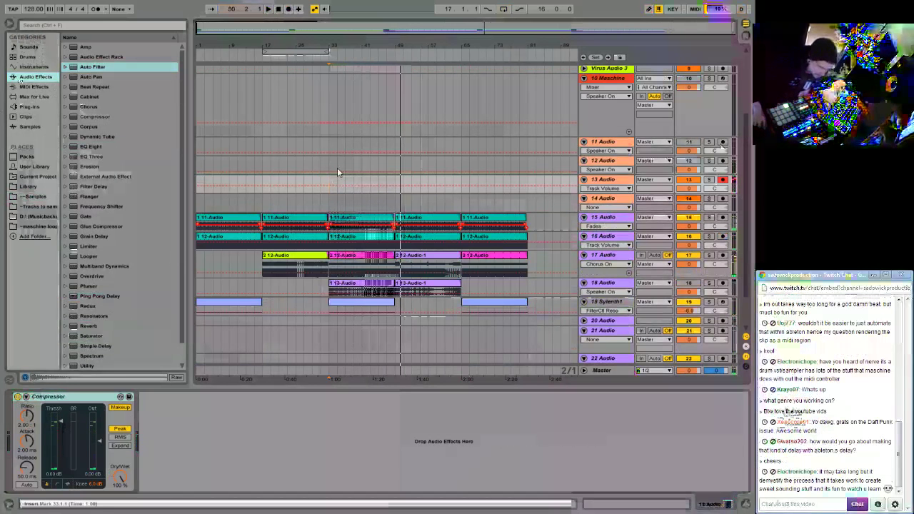
pyautogui.press('space')
pyautogui.press('space')
pyautogui.press('space')
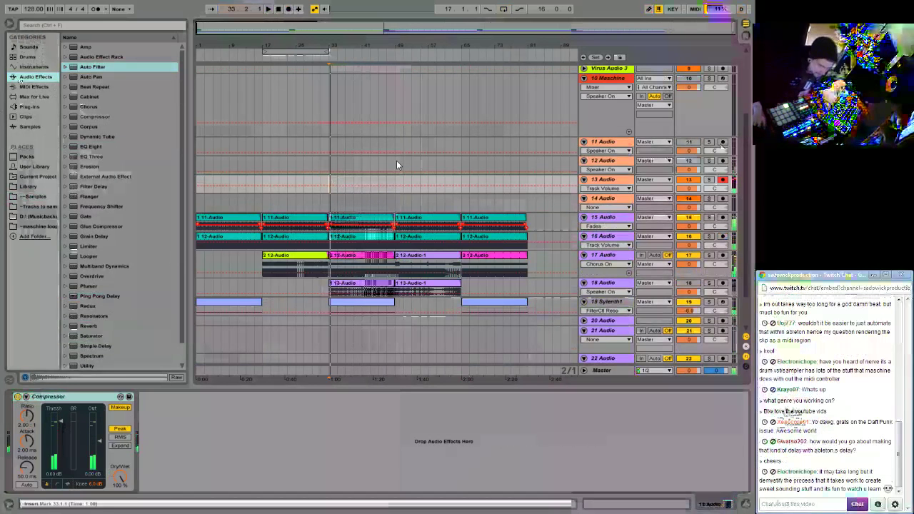
# Record a short take on the 13 Audio track from bar 33 and trim the clip to 2 bars, ending at bar 35.
pyautogui.click(288, 8)
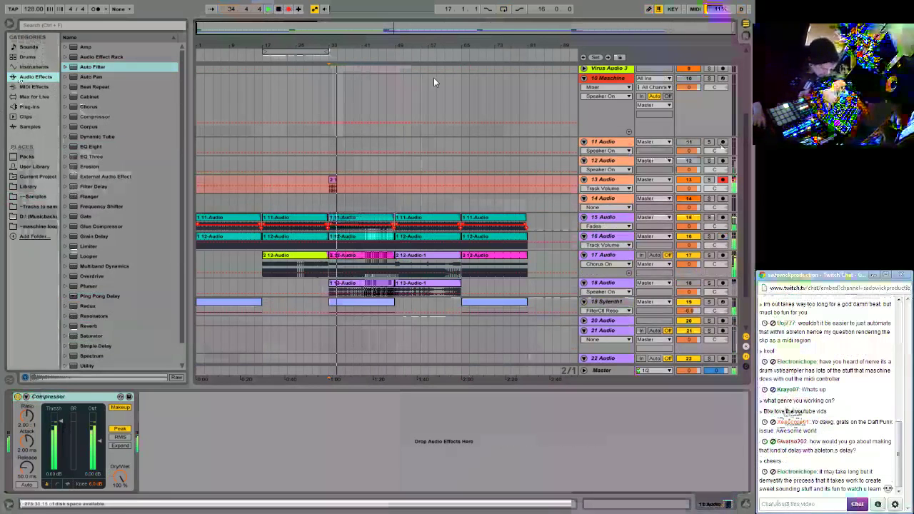
pyautogui.scroll(3, 398, 175)
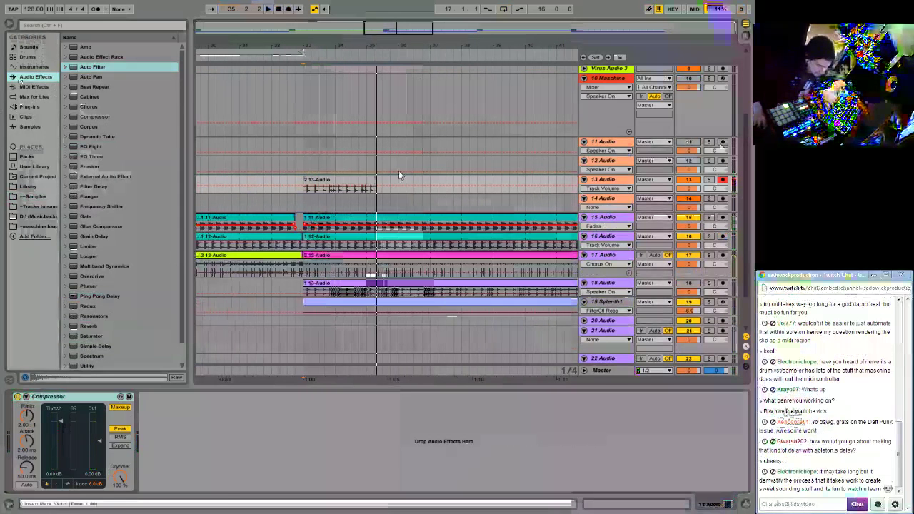
pyautogui.press('space')
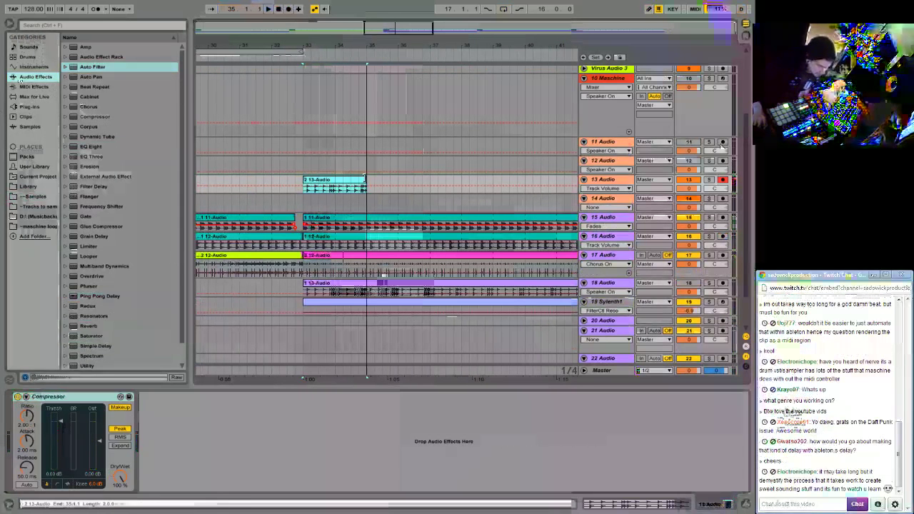
pyautogui.scroll(-3, 332, 164)
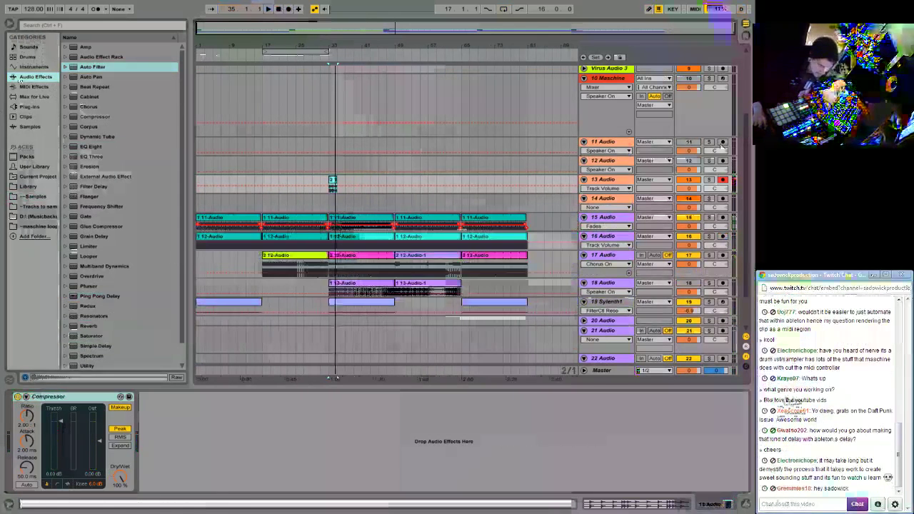
# Solo and play the 18 Audio track, and move its two recorded clips so that they start at bar 81.
pyautogui.click(698, 280)
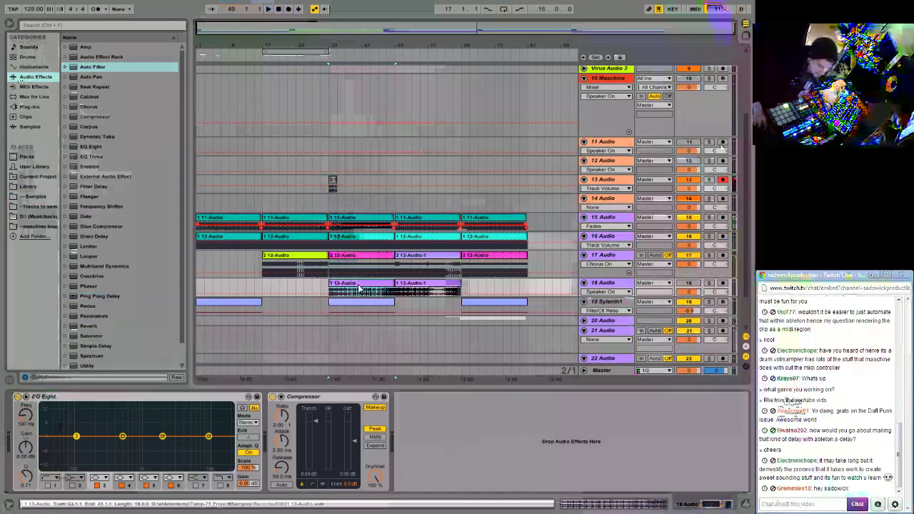
pyautogui.click(709, 283)
pyautogui.press('space')
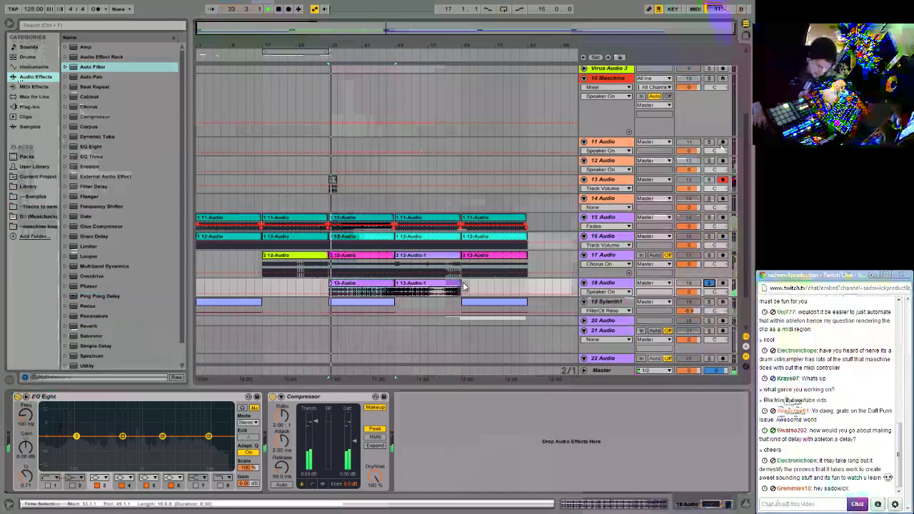
pyautogui.press('space')
pyautogui.moveTo(340, 283); pyautogui.dragTo(539, 284)
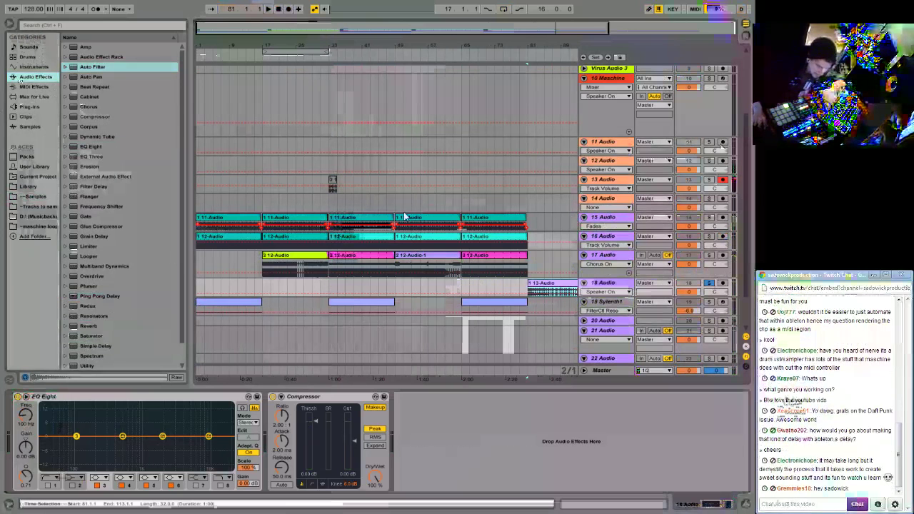
# Move the 2-bar take from 13 Audio to bar 65 on the 18 Audio track, loop it, and extend it to bar 81.
pyautogui.moveTo(331, 179); pyautogui.dragTo(459, 274)
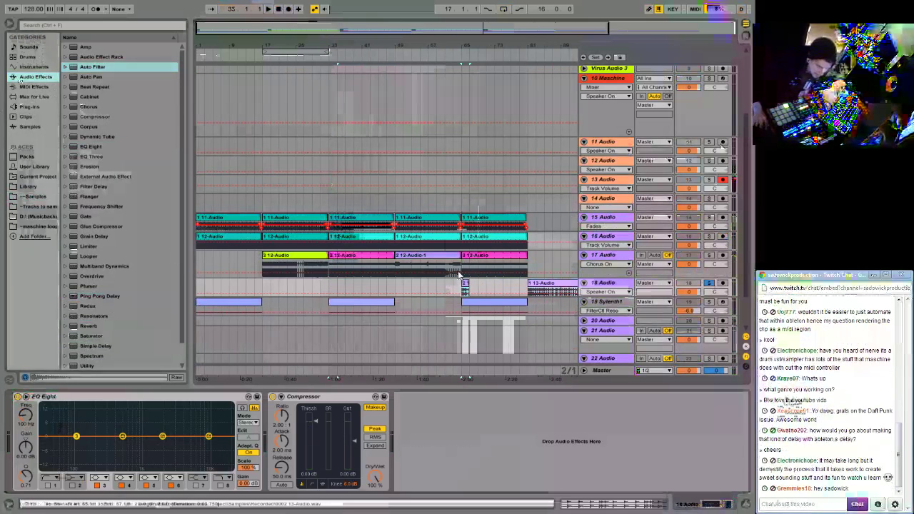
pyautogui.click(606, 505)
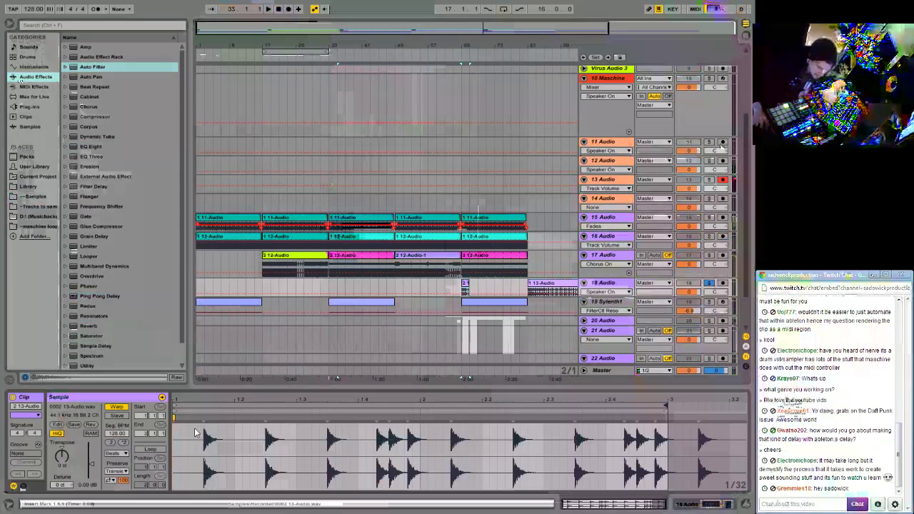
pyautogui.click(464, 283)
pyautogui.press('space')
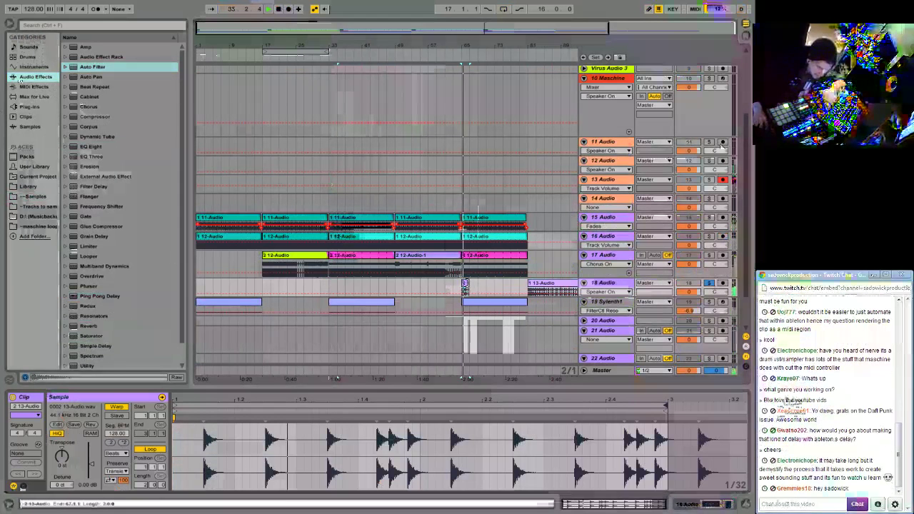
pyautogui.moveTo(467, 284); pyautogui.dragTo(527, 283)
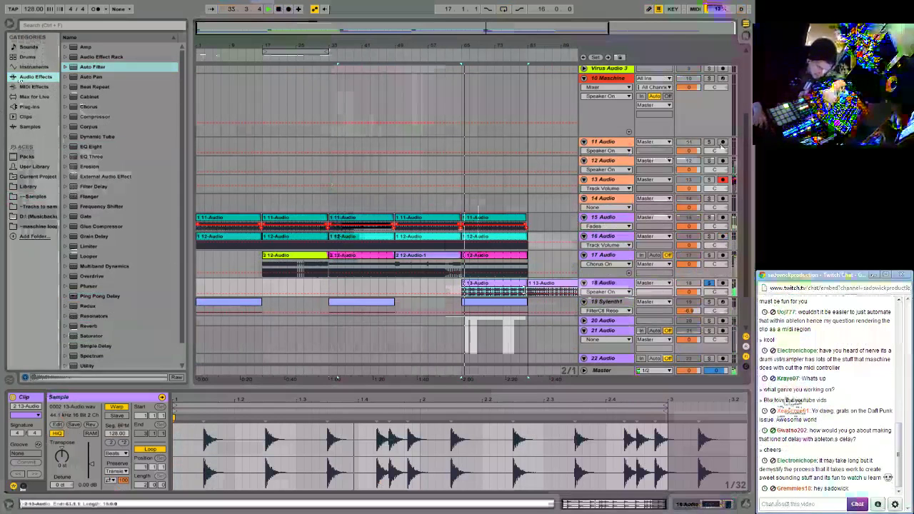
# Copy the sidechain Compressor from the 17 Audio track to the end of the 18 Audio track's effect chain.
pyautogui.click(736, 505)
pyautogui.rightClick(641, 397)
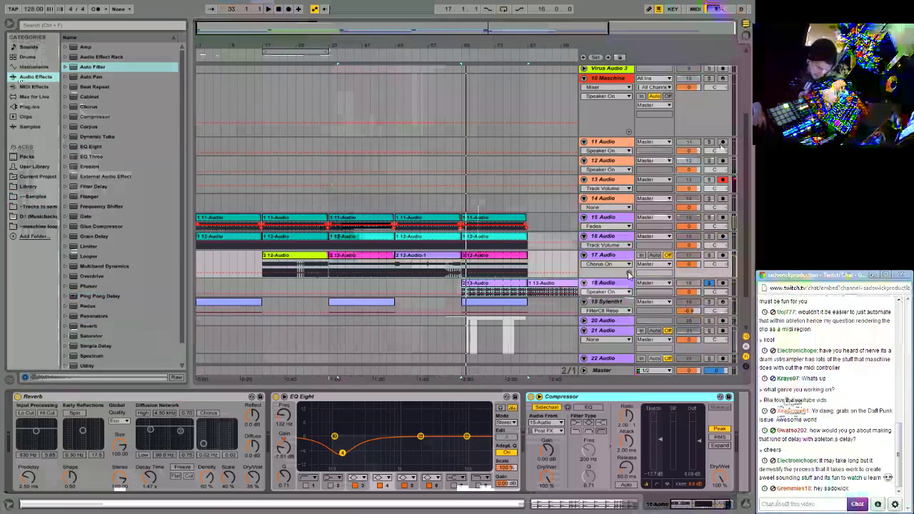
pyautogui.click(600, 283)
pyautogui.rightClick(545, 434)
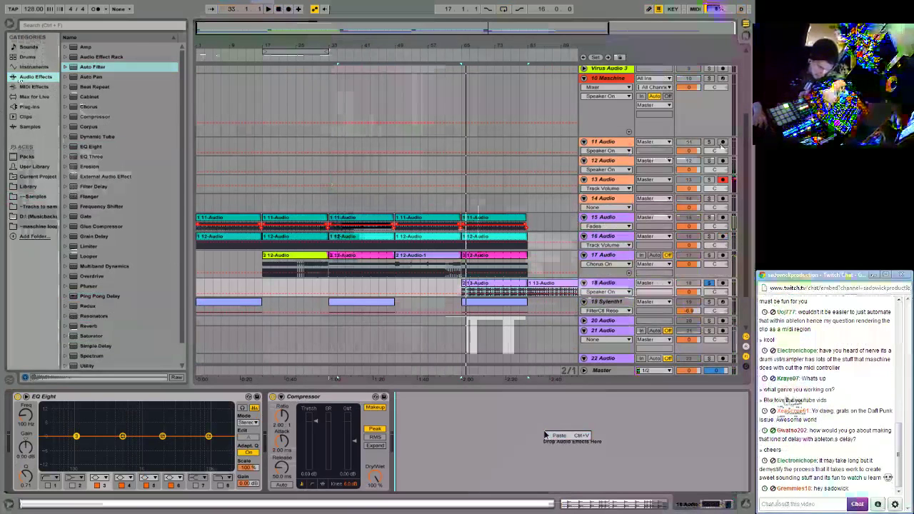
pyautogui.click(560, 436)
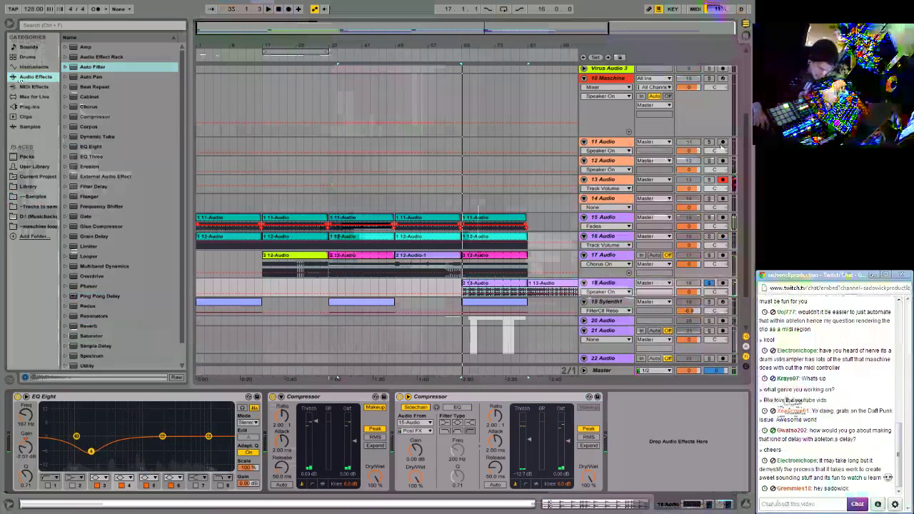
# Enable band 1 of the 18 Audio track's EQ Eight as a low cut at about 402 Hz.
pyautogui.moveTo(50, 477); pyautogui.dragTo(45, 415)
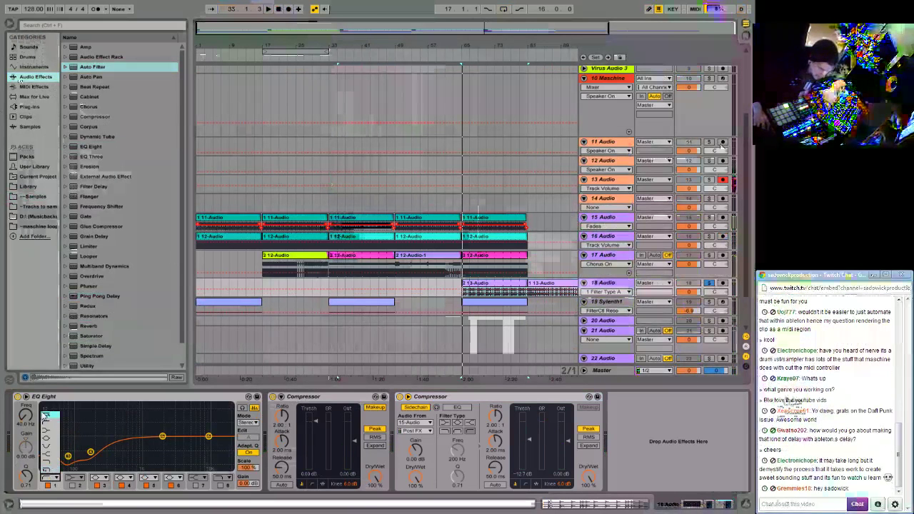
pyautogui.click(61, 430)
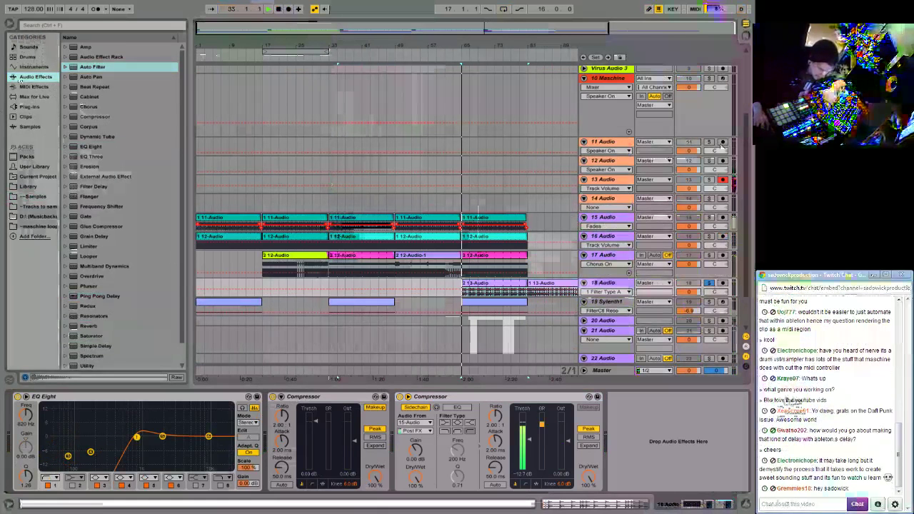
pyautogui.moveTo(136, 437); pyautogui.dragTo(117, 436)
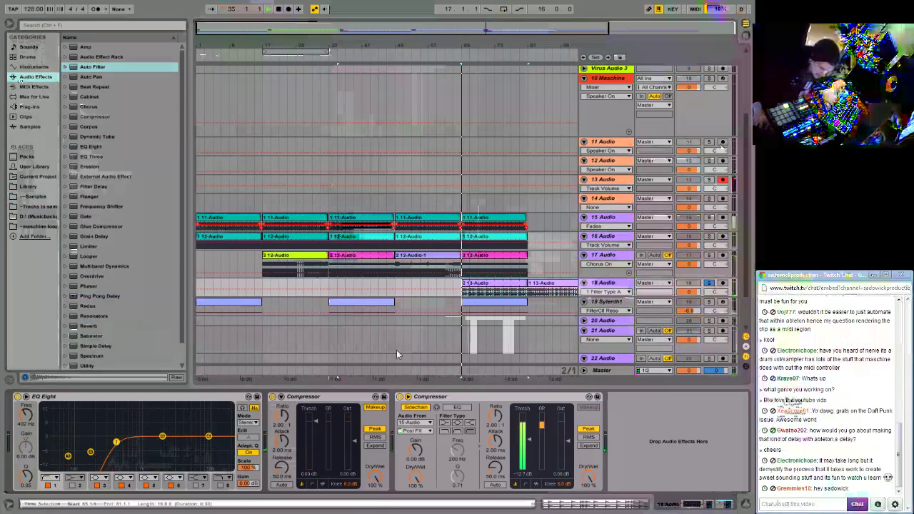
# Set the 18 Audio track's volume to -1.2 dB, clear the solos, and deactivate and disarm the 13 Audio track.
pyautogui.click(700, 285)
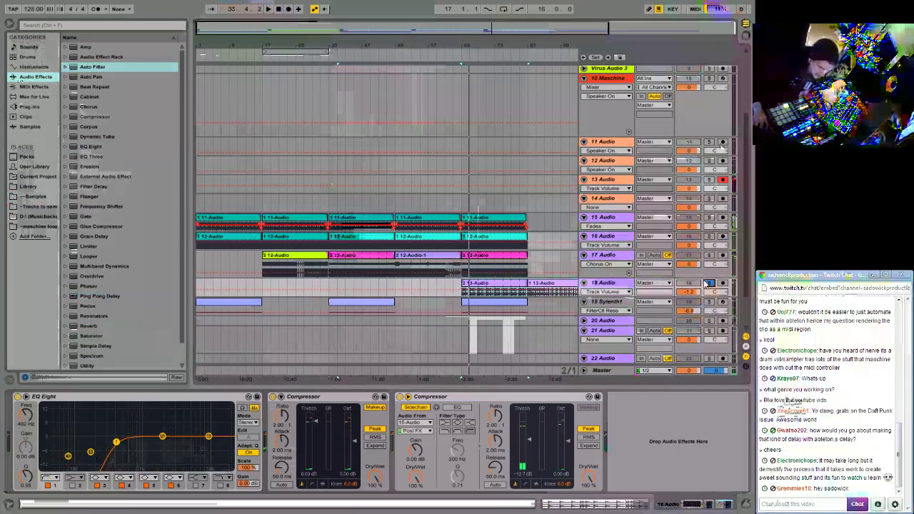
pyautogui.click(709, 255)
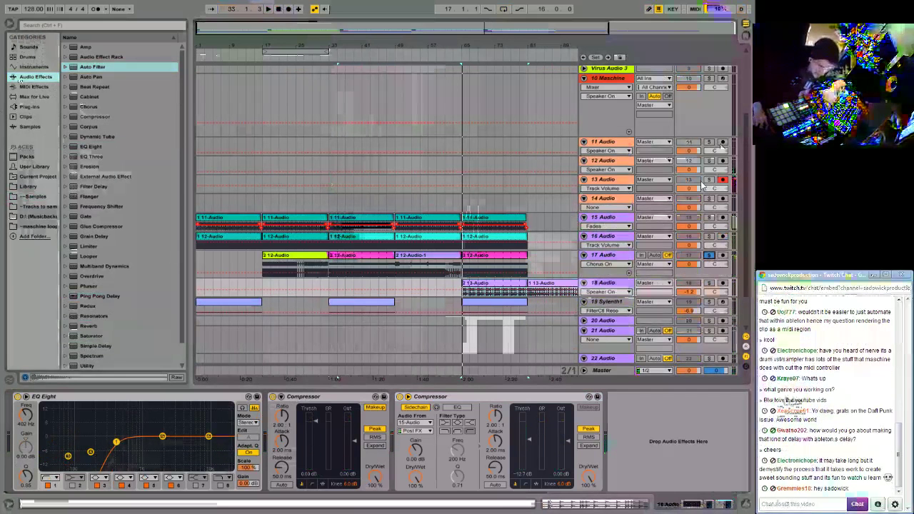
pyautogui.click(690, 180)
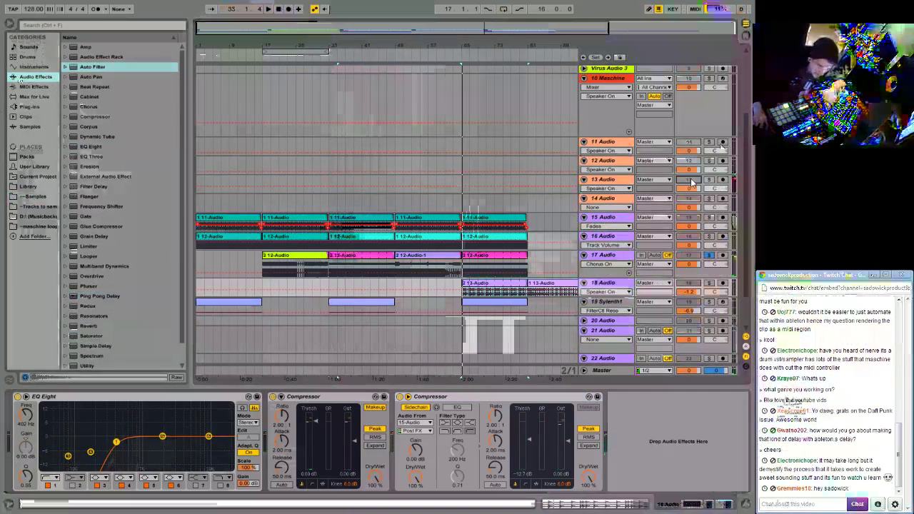
pyautogui.click(697, 182)
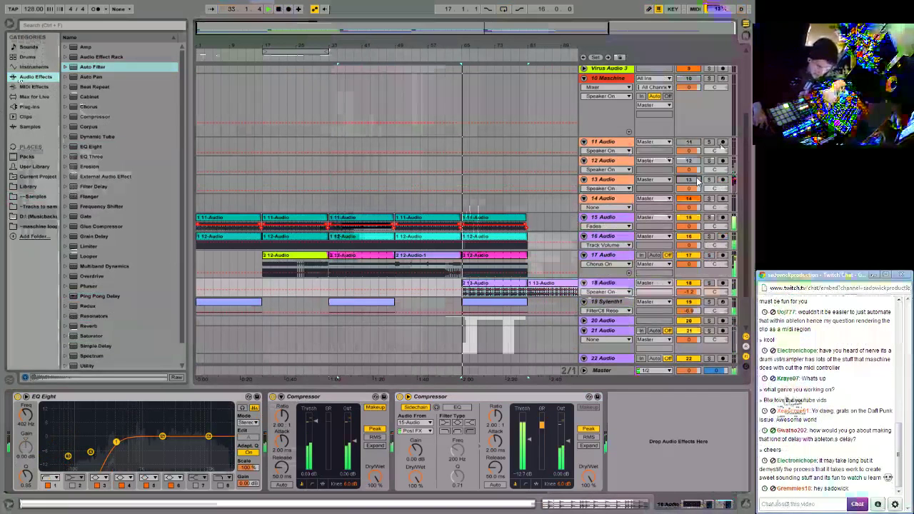
# Play the section around bar 65, panning the 17 Audio track to 6R and the 18 Audio track to 7L.
pyautogui.scroll(-1, 721, 136)
pyautogui.click(446, 54)
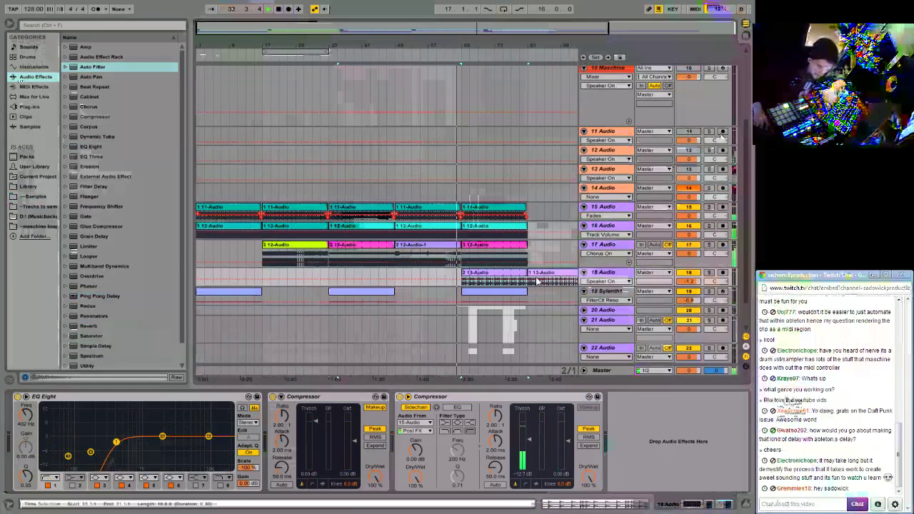
pyautogui.scroll(-3, 583, 259)
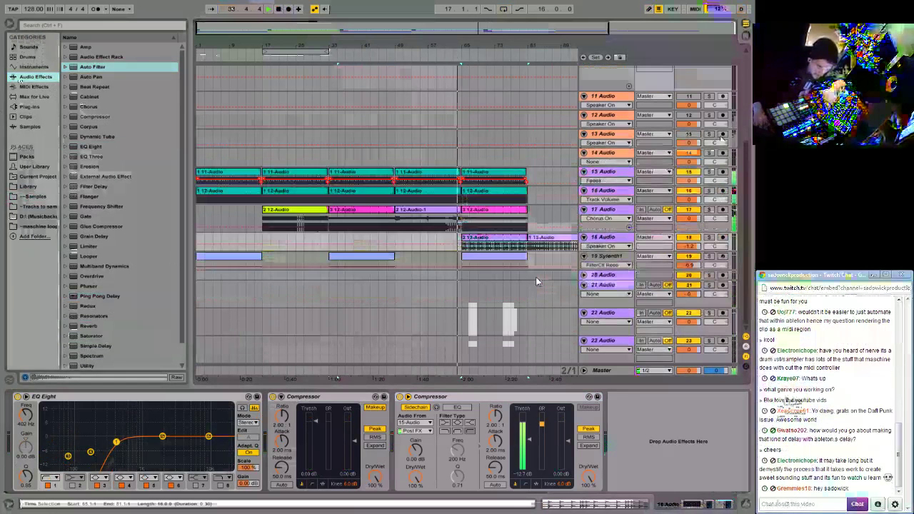
pyautogui.click(711, 227)
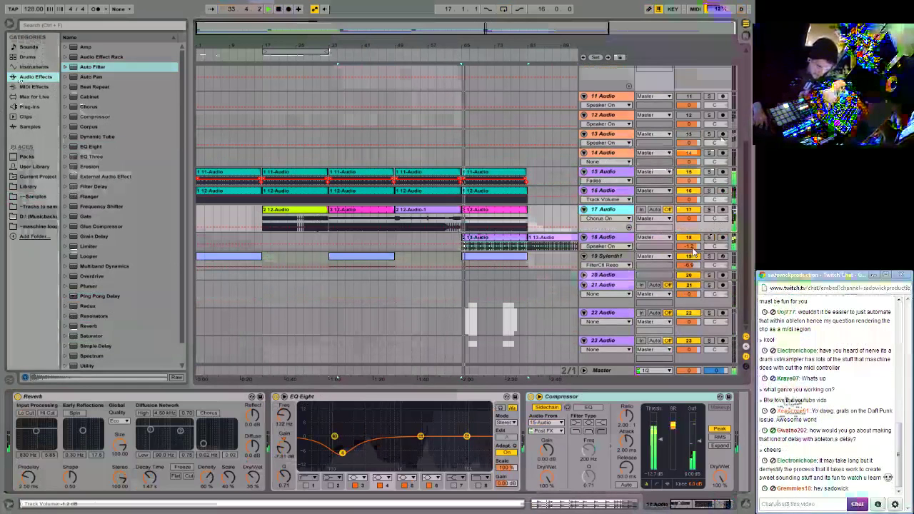
pyautogui.click(710, 237)
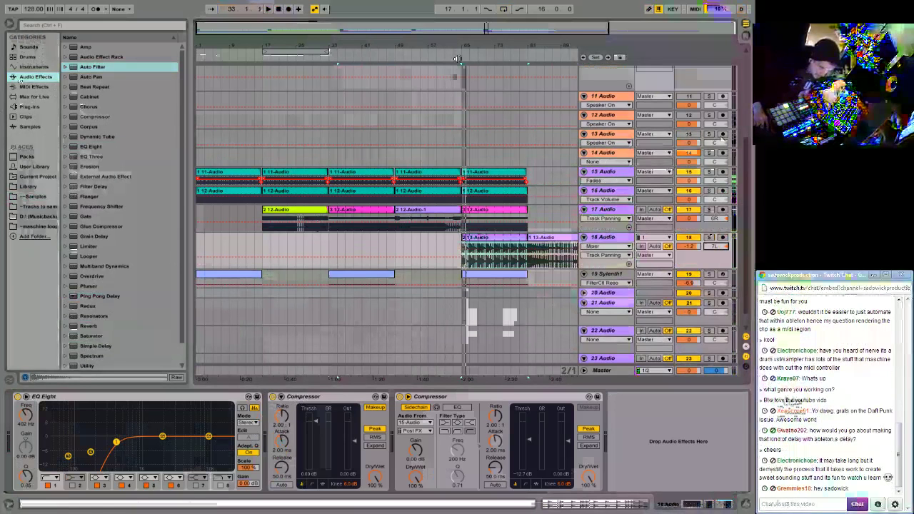
pyautogui.press('space')
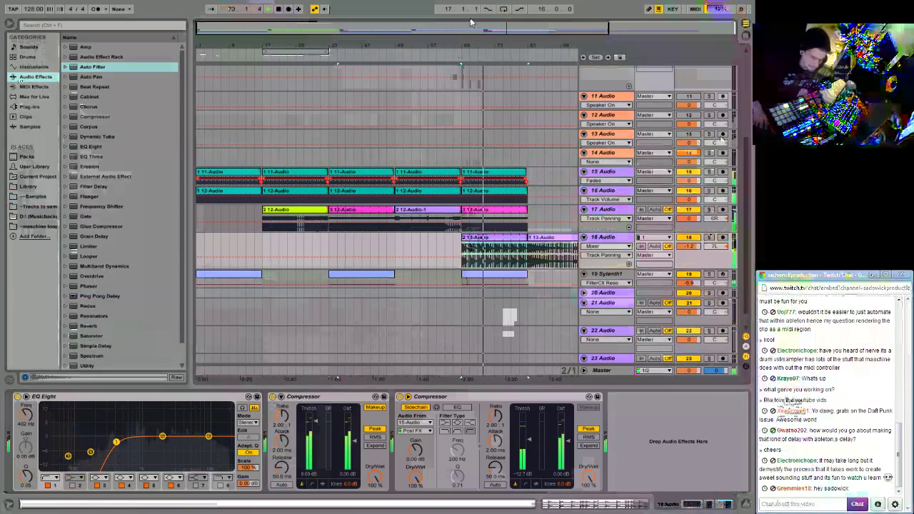
# Copy the green clip at bar 17 on the 17 Audio track to bar 81 of the same track.
pyautogui.scroll(-1, 722, 138)
pyautogui.press('-')
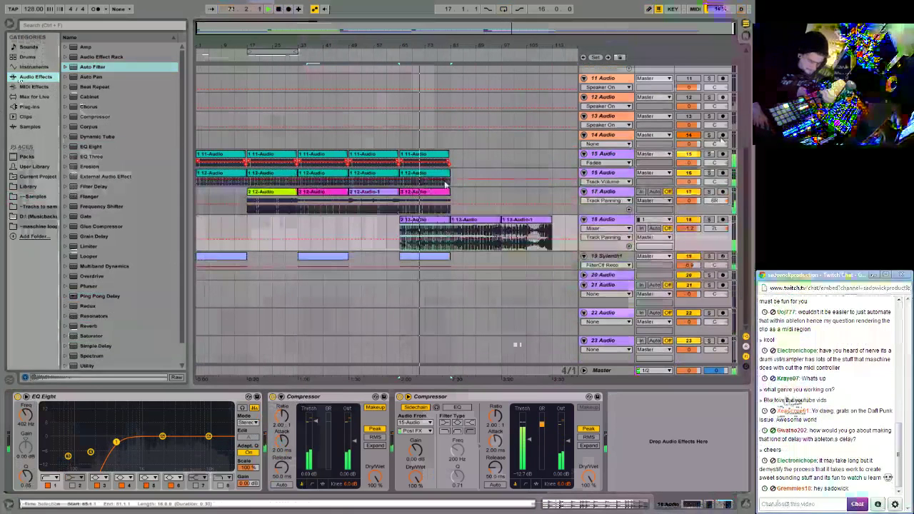
pyautogui.click(361, 197)
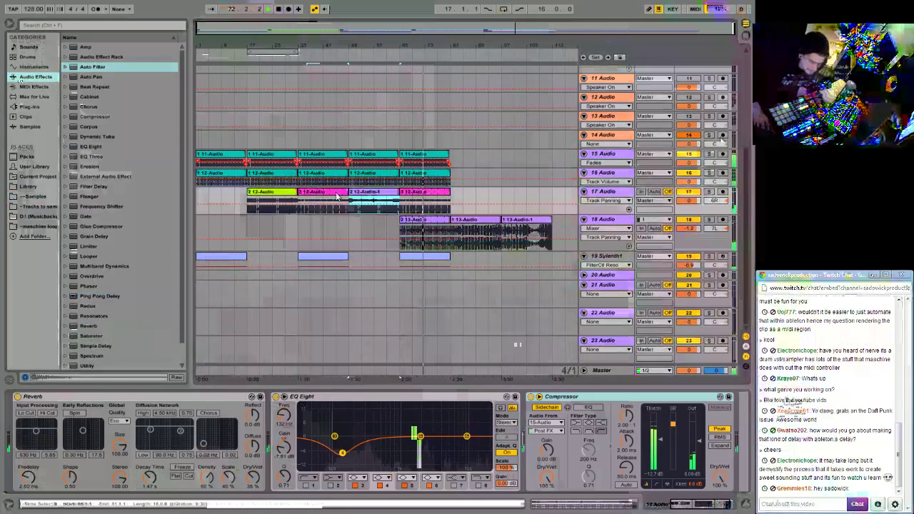
pyautogui.rightClick(275, 193)
pyautogui.click(454, 187)
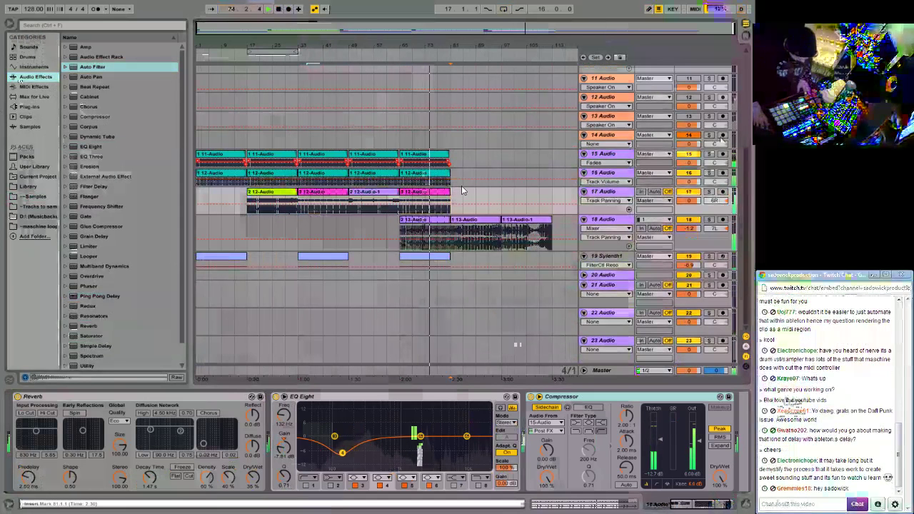
pyautogui.hotkey('ctrl', 'v')
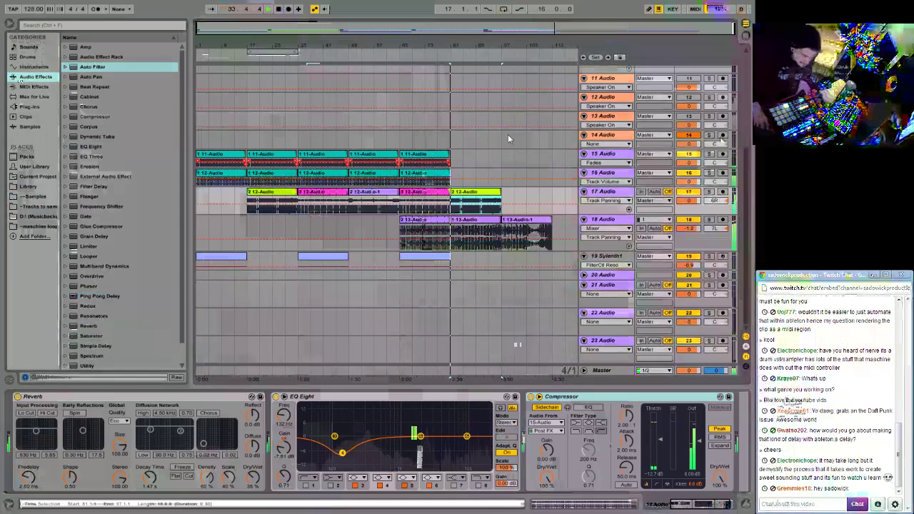
# Duplicate bars 65 to 97 of the 19 Sylenth1 track so that the copy starts at bar 97.
pyautogui.moveTo(500, 262); pyautogui.dragTo(426, 262)
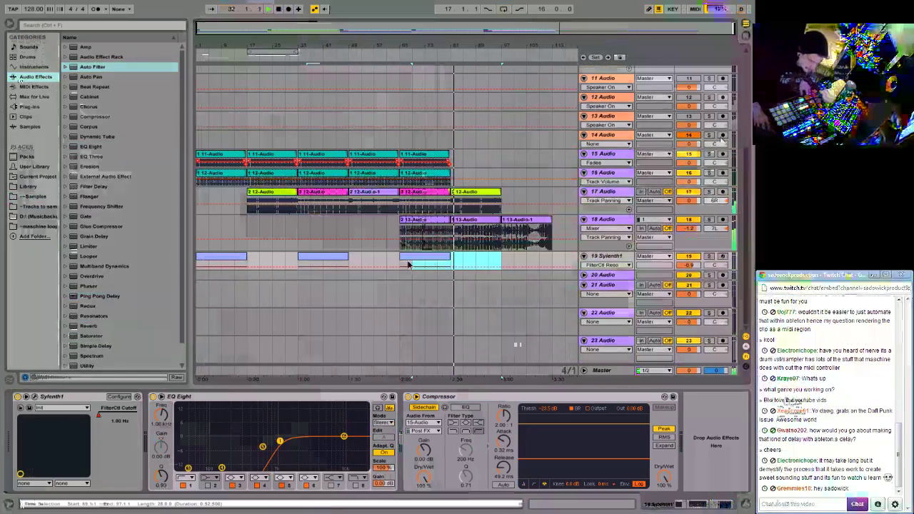
pyautogui.click(404, 264)
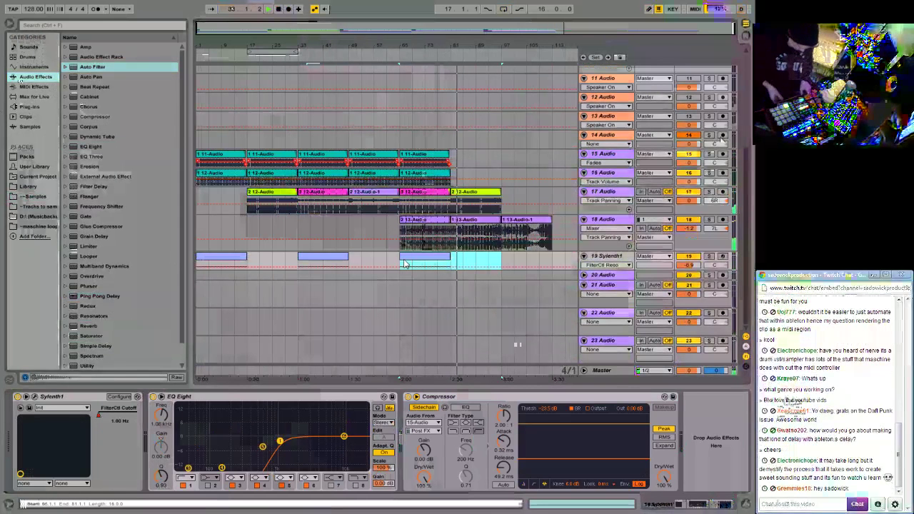
pyautogui.hotkey('ctrl', 'd')
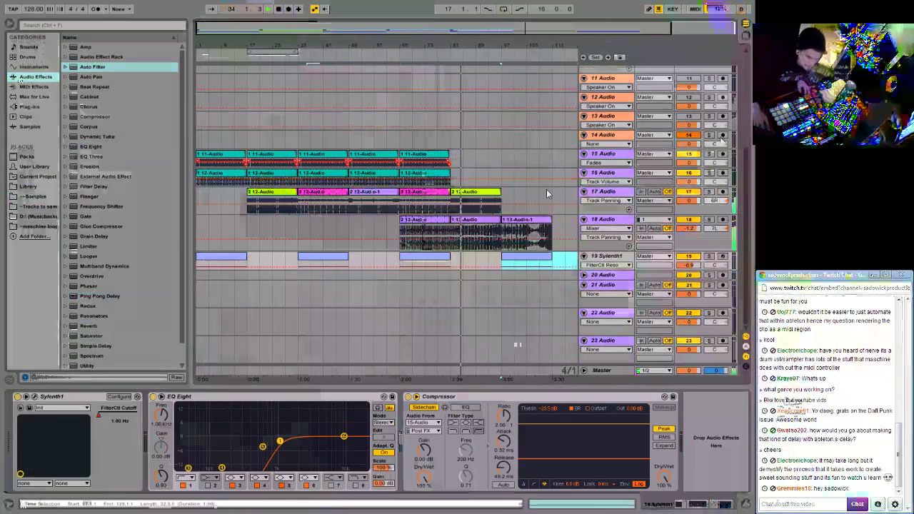
# Solo the 18 Audio track and swap its last two clips, placing 13-Audio-1 at bar 81 and 13-Audio at bar 97.
pyautogui.click(527, 235)
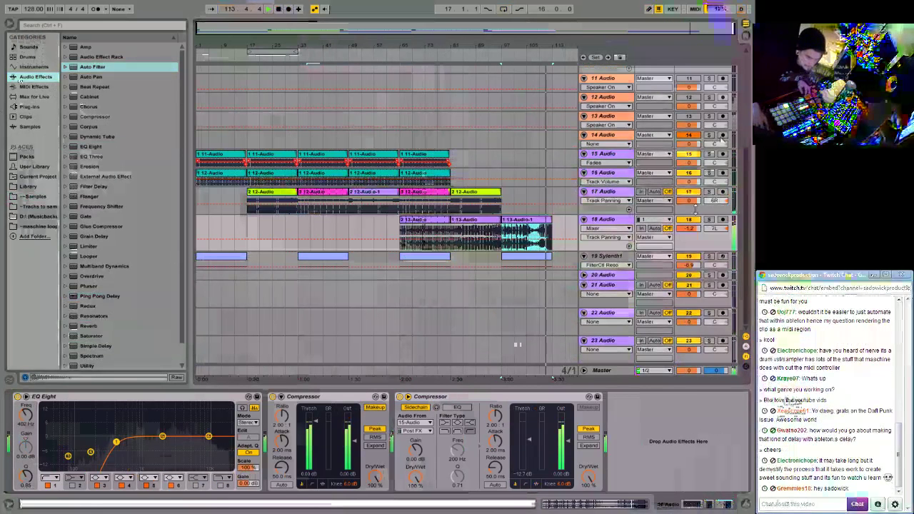
pyautogui.click(708, 220)
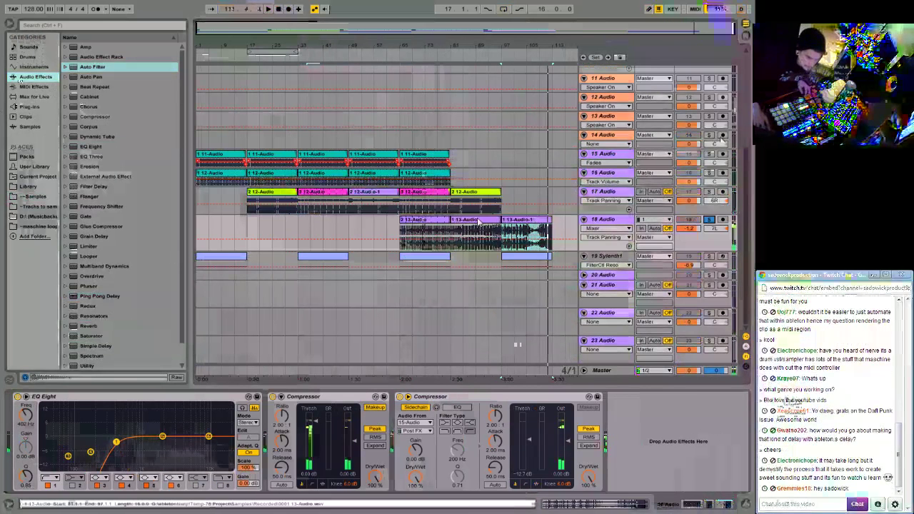
pyautogui.moveTo(536, 223); pyautogui.dragTo(571, 230)
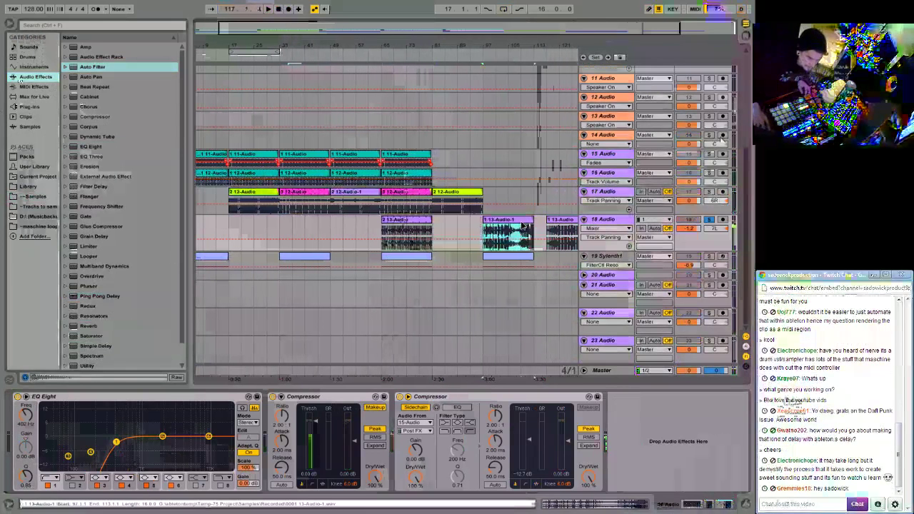
pyautogui.moveTo(509, 227)
pyautogui.mouseDown()
pyautogui.moveTo(457, 227)
pyautogui.moveTo(495, 227)
pyautogui.mouseUp()
# Solo the 17 Audio track and audition the arrangement from just before bar 65 and from just before bar 97.
pyautogui.press('space')
pyautogui.click(350, 55)
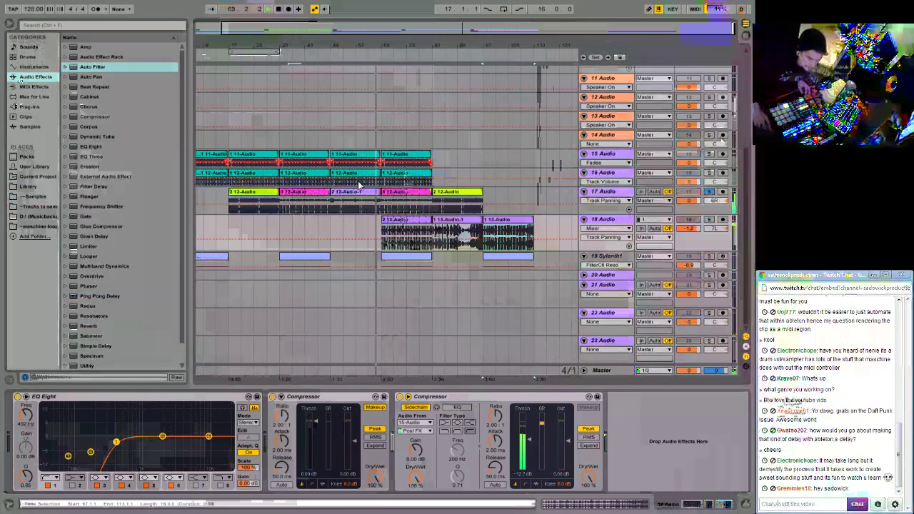
pyautogui.click(478, 54)
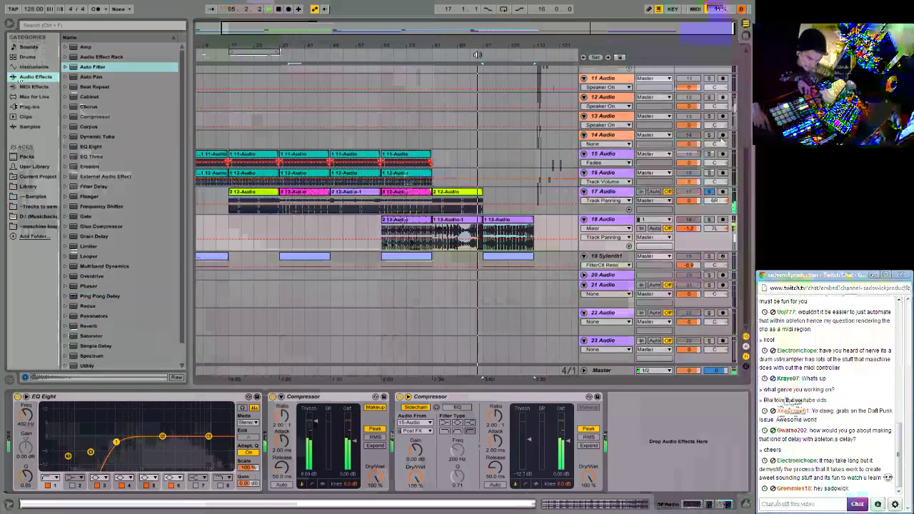
# Duplicate the 16 Audio clip at bar 65 to bar 81 and trim the copy's end back to about bar 93.
pyautogui.click(407, 173)
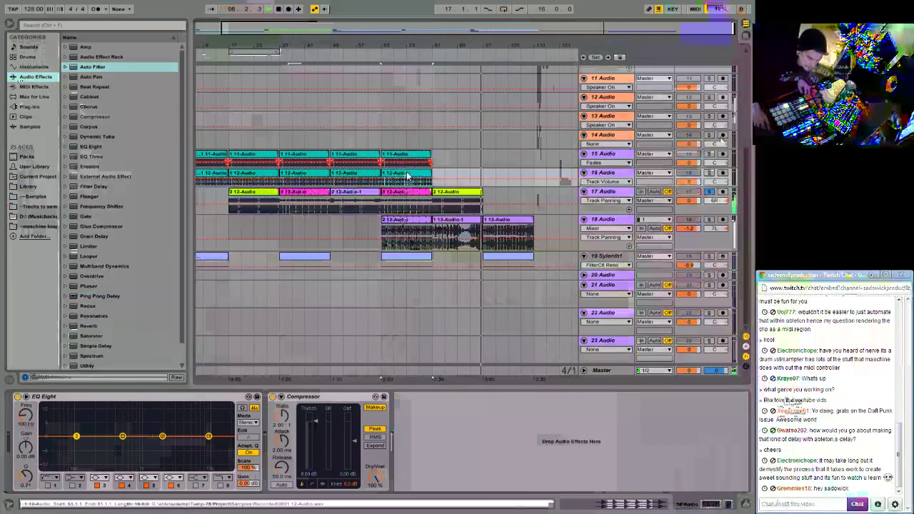
pyautogui.hotkey('ctrl', 'd')
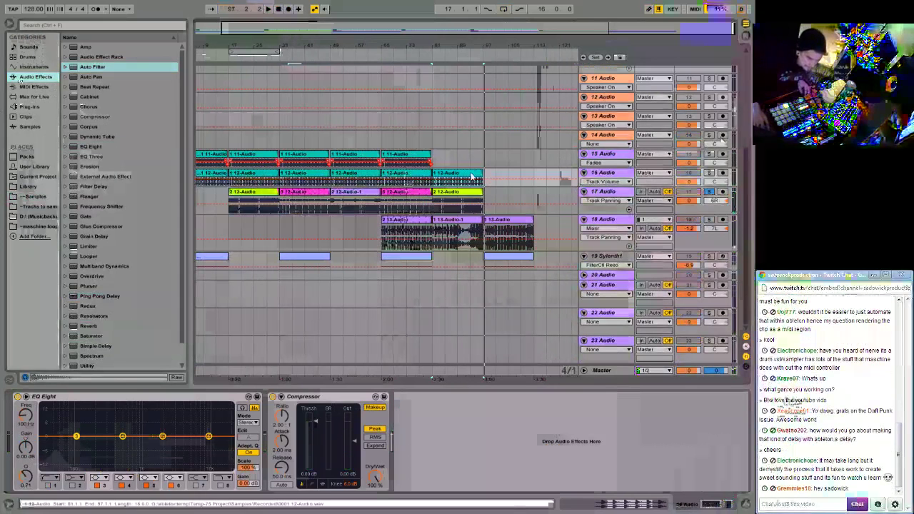
pyautogui.moveTo(482, 173); pyautogui.dragTo(469, 172)
pyautogui.press('space')
# Copy bars 65 to 81 of the 14, 15 and 16 Audio tracks to bar 97.
pyautogui.moveTo(435, 140); pyautogui.dragTo(381, 140)
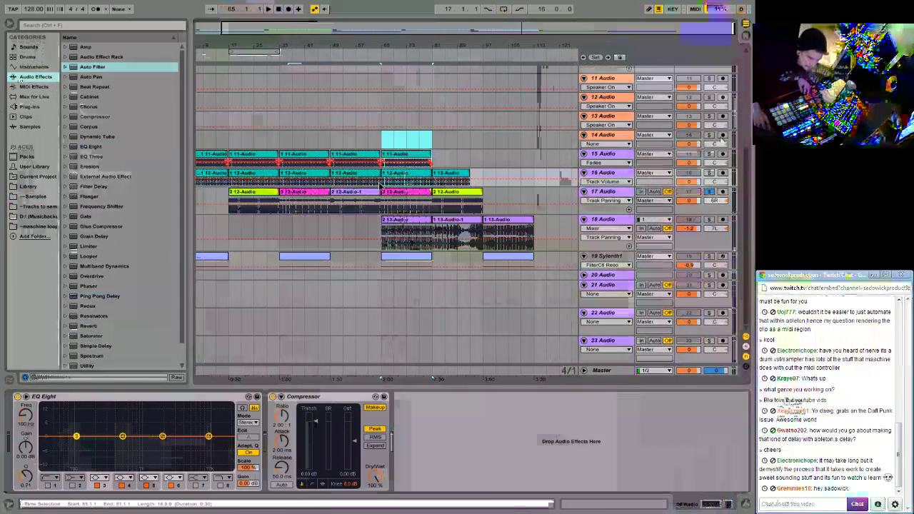
pyautogui.click(481, 141)
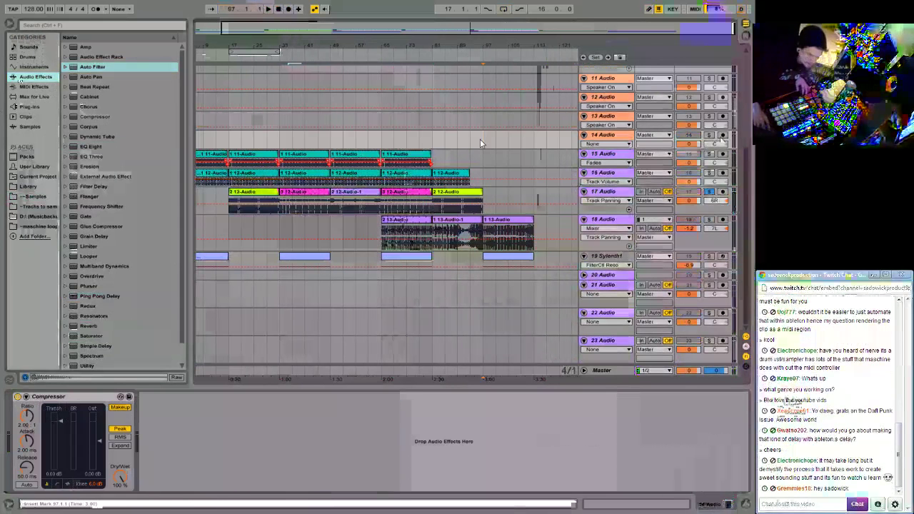
pyautogui.hotkey('ctrl', 'v')
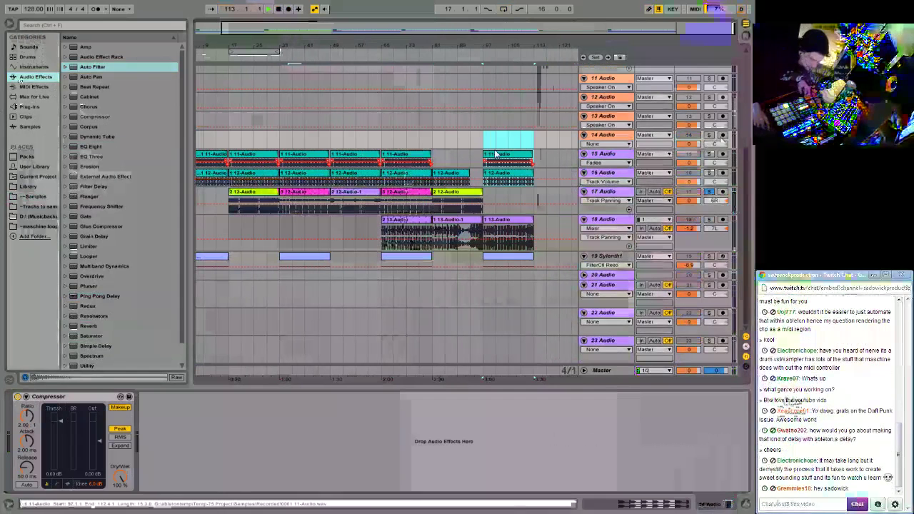
# Copy the pink 17 Audio clip at bar 65 to bar 97, unsolo the track and play back the arrangement.
pyautogui.click(402, 196)
pyautogui.click(402, 196)
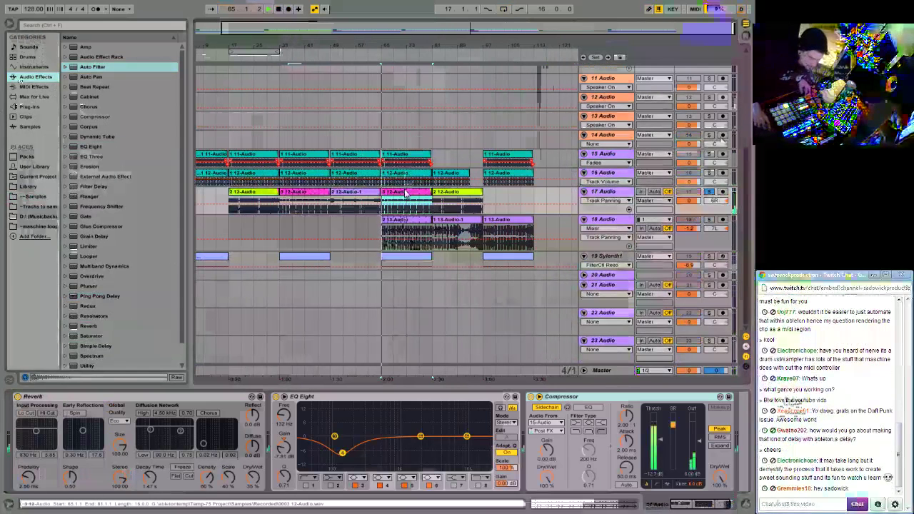
pyautogui.rightClick(402, 193)
pyautogui.click(474, 199)
pyautogui.click(485, 197)
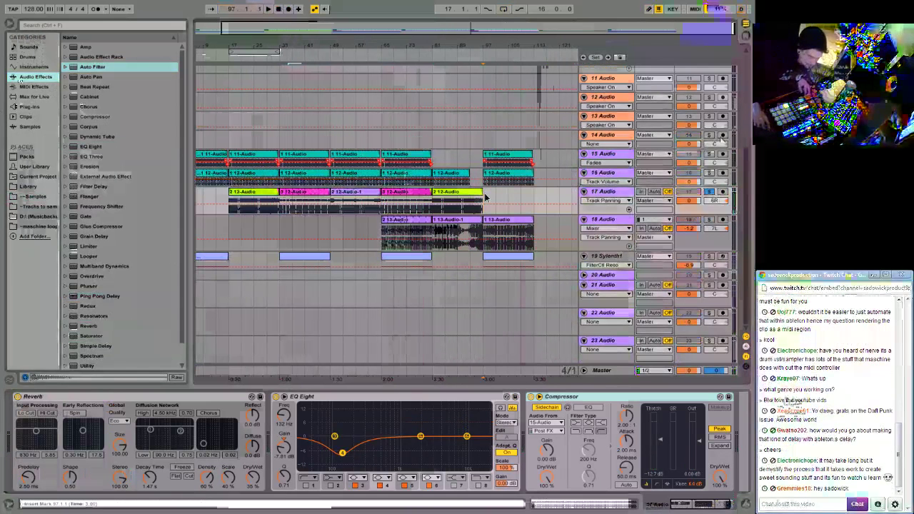
pyautogui.hotkey('ctrl', 'v')
pyautogui.press('space')
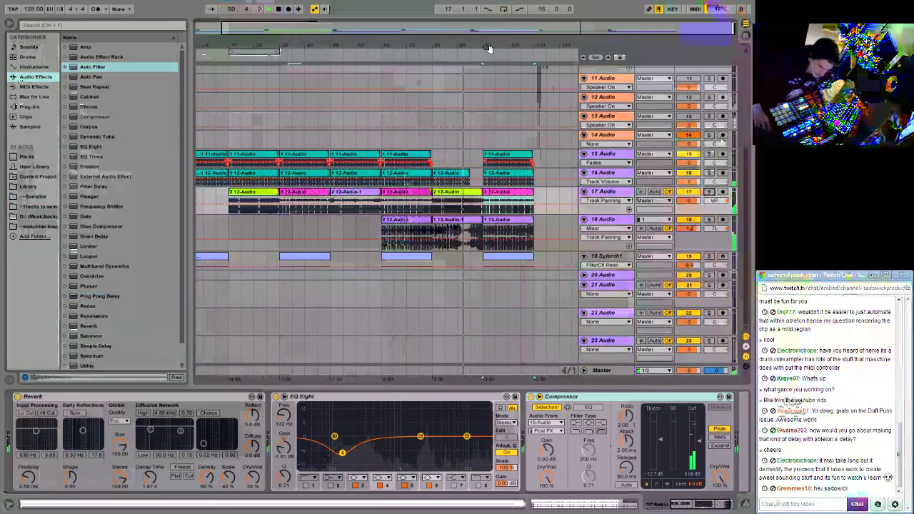
# On the Master's EQ Eight, move band 3 beside band 4 and automate band 1's frequency to jump at bar 81 and fall until about bar 94.
pyautogui.doubleClick(611, 372)
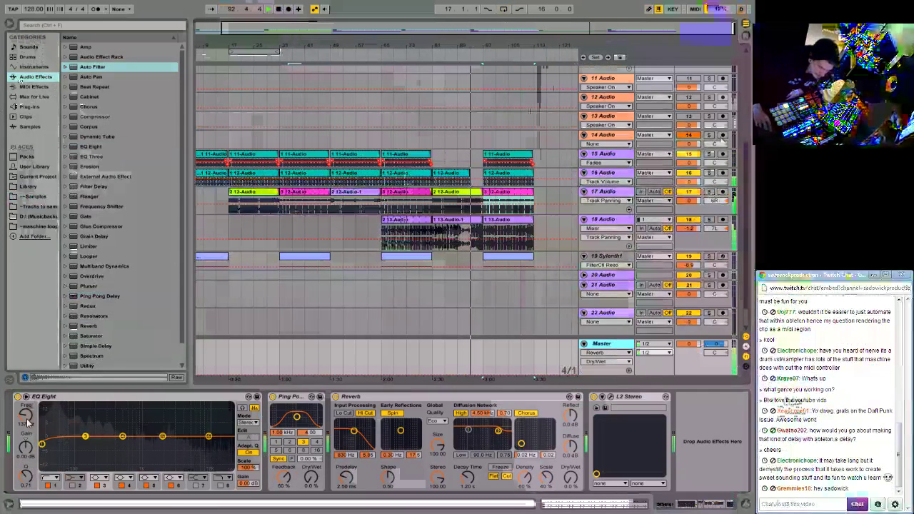
pyautogui.click(123, 435)
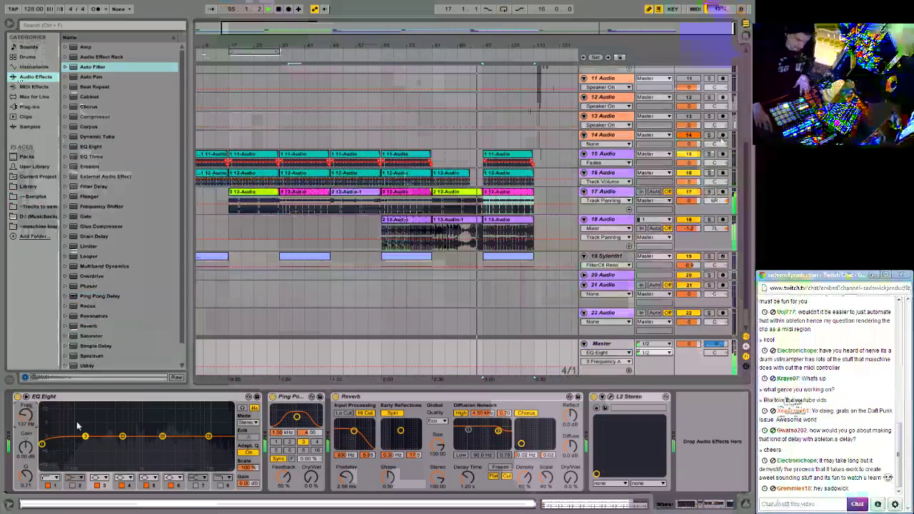
pyautogui.moveTo(85, 436); pyautogui.dragTo(111, 435)
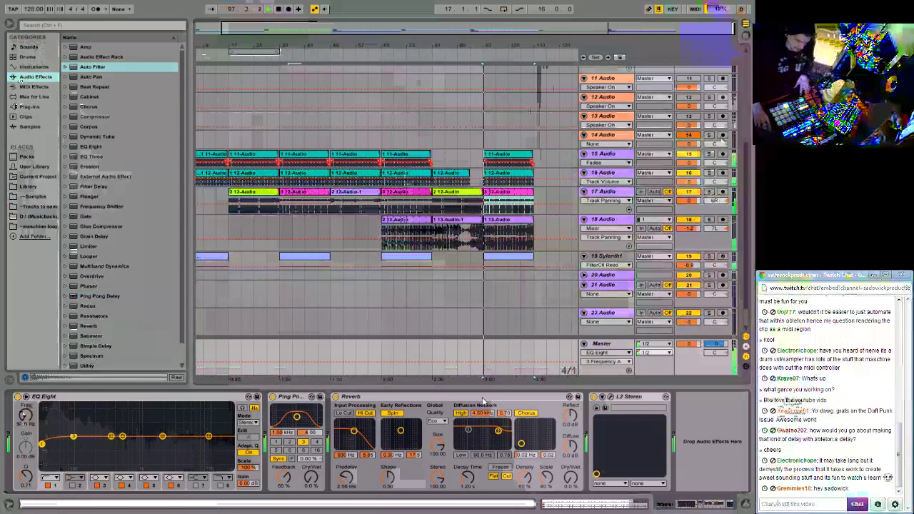
pyautogui.click(472, 367)
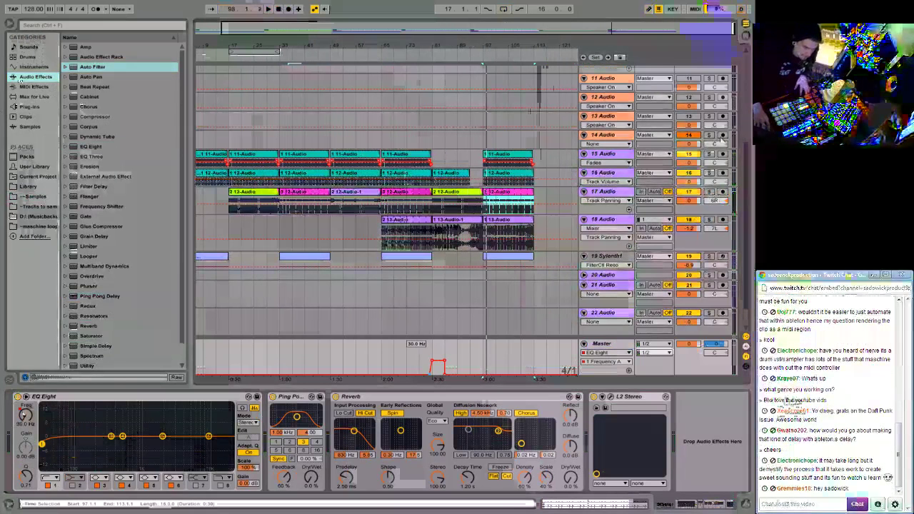
pyautogui.moveTo(444, 367); pyautogui.dragTo(468, 372)
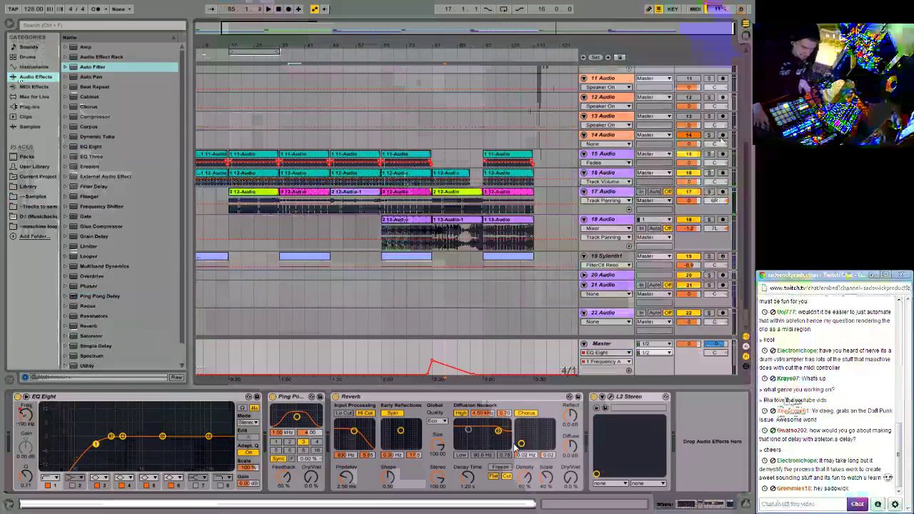
# Turn on Freeze in the Master's Reverb and automate its Dry/Wet to rise from bar 81 to bar 97.
pyautogui.click(500, 468)
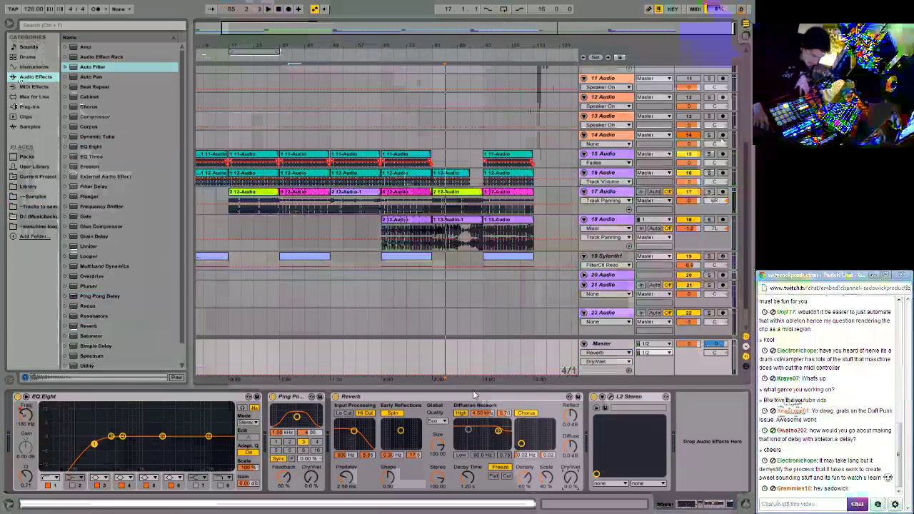
pyautogui.click(477, 362)
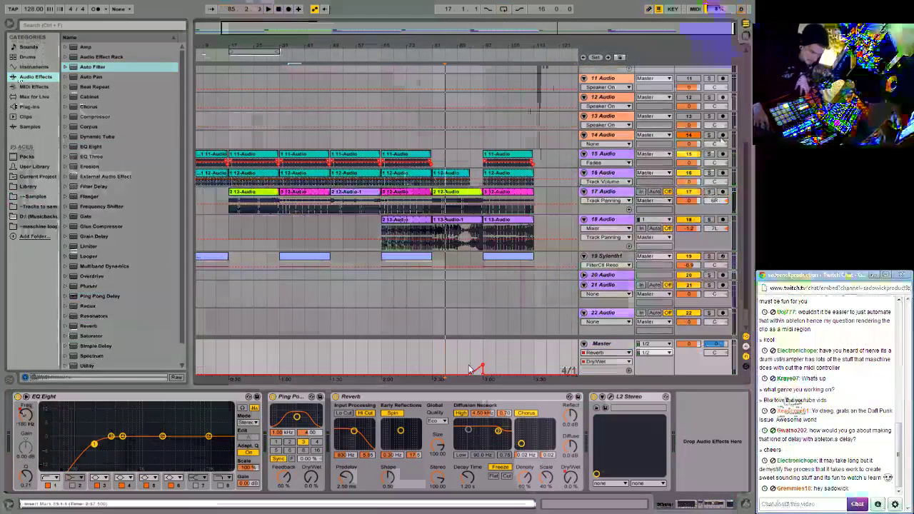
pyautogui.click(432, 373)
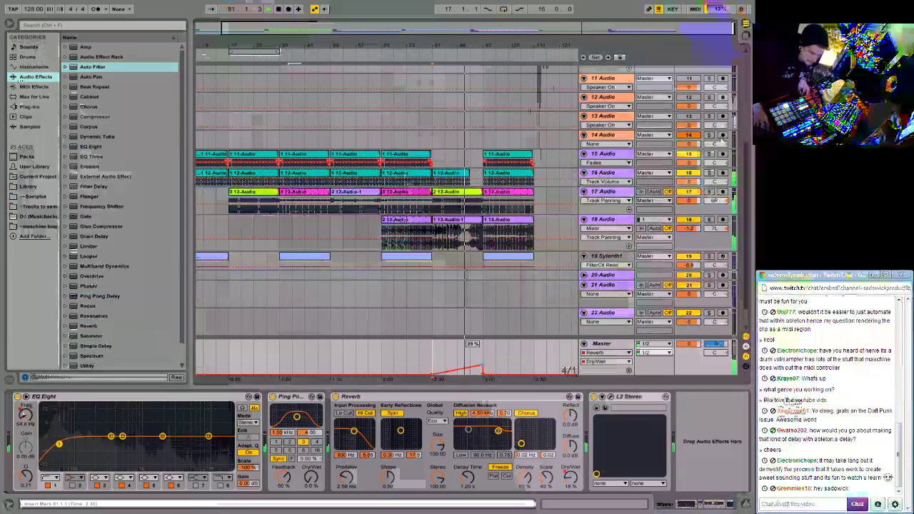
# Switch the Master Reverb from Hi Cut to Lo Cut, use a 133 Hz low shelf in its diffusion network, and lower the Dry/Wet automation peak near bar 97.
pyautogui.click(358, 415)
pyautogui.click(363, 414)
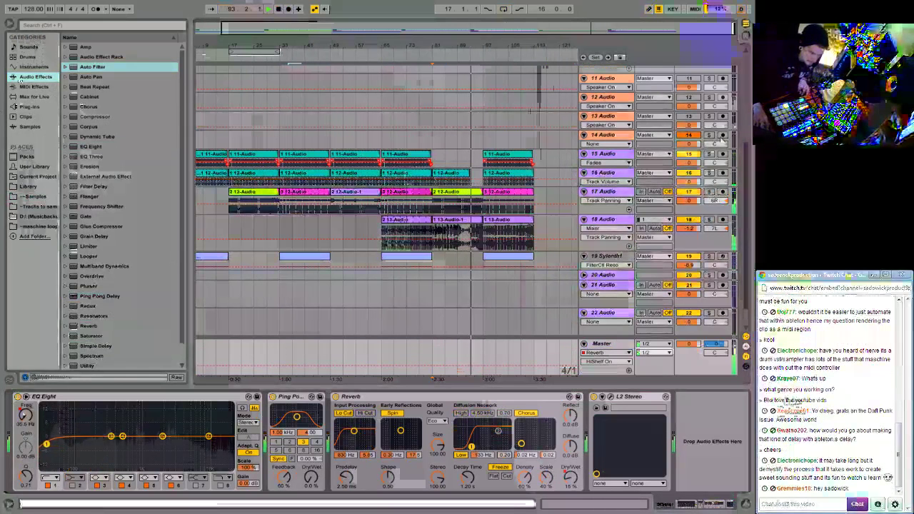
pyautogui.moveTo(474, 439); pyautogui.dragTo(477, 455)
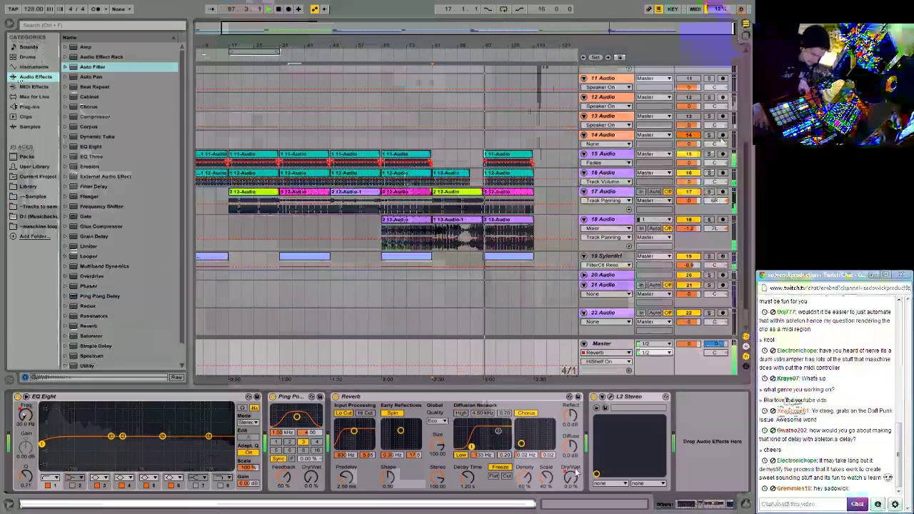
pyautogui.click(483, 371)
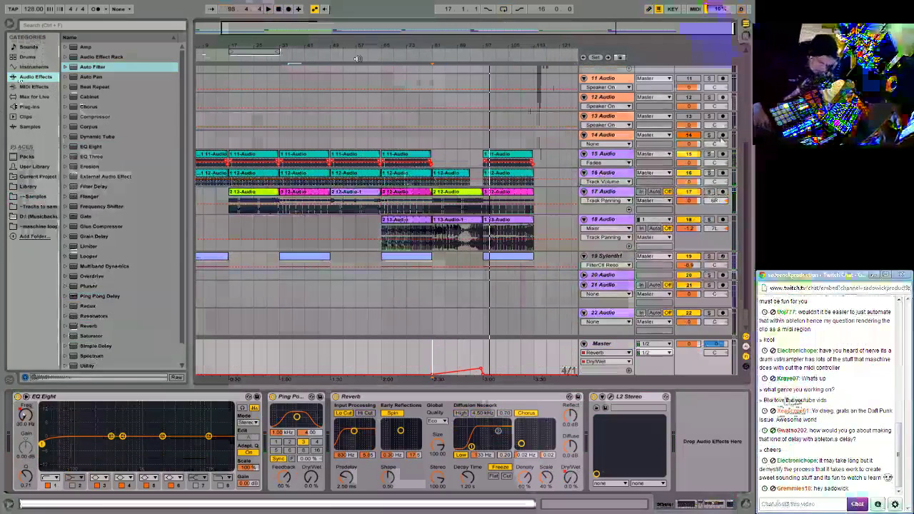
# Automate band 1's frequency on the Master's EQ Eight to stay raised from the song's start until bar 17.
pyautogui.moveTo(342, 49); pyautogui.dragTo(412, 235)
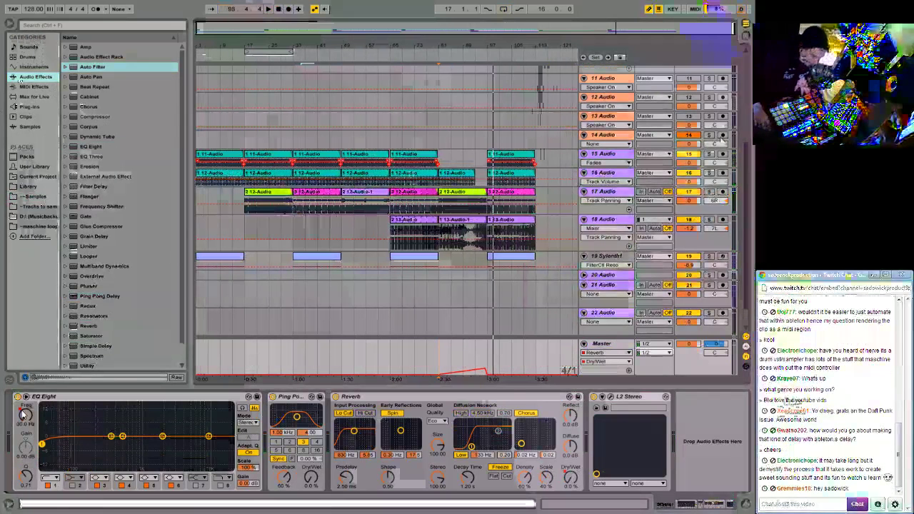
pyautogui.click(23, 413)
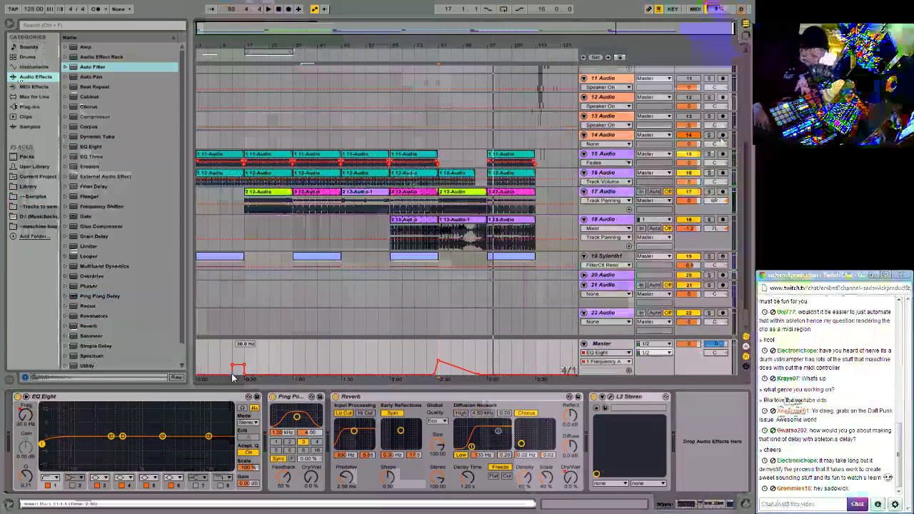
pyautogui.moveTo(232, 378); pyautogui.dragTo(234, 370)
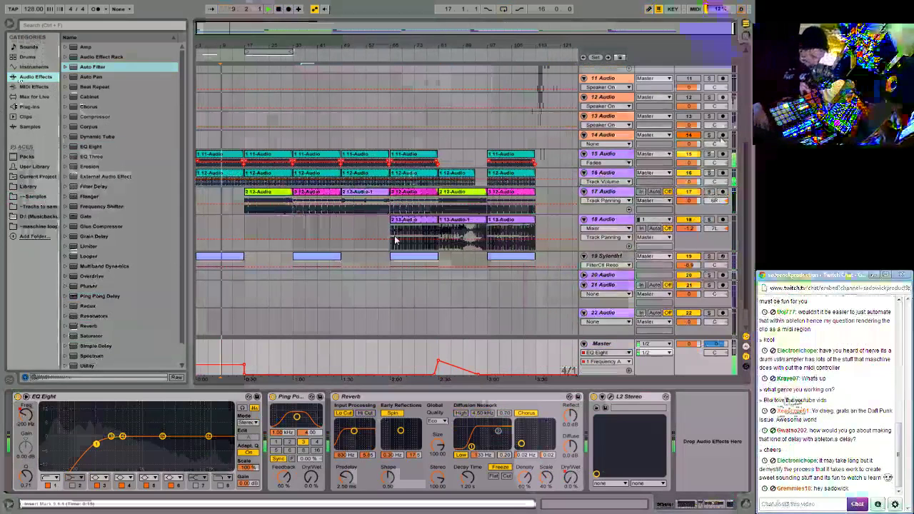
# Audition the arrangement around bar 17 and from about bar 77.
pyautogui.click(213, 258)
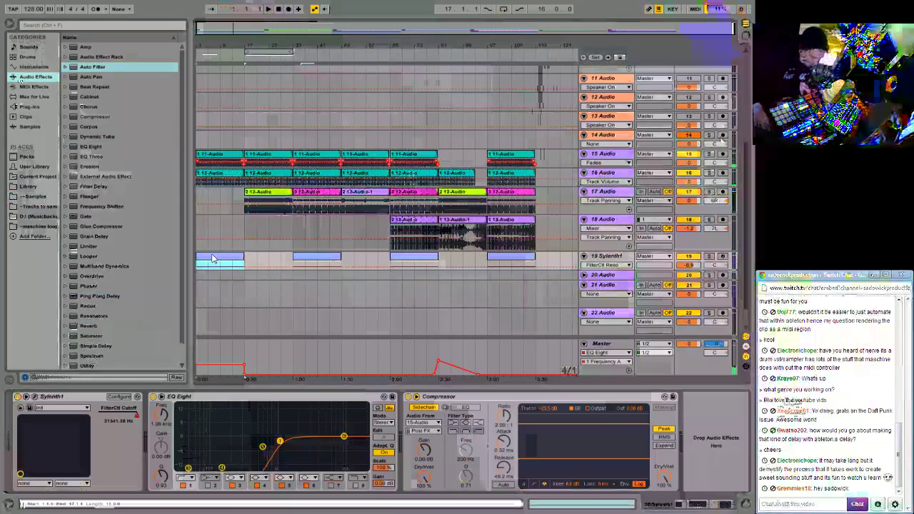
pyautogui.click(233, 56)
pyautogui.click(243, 55)
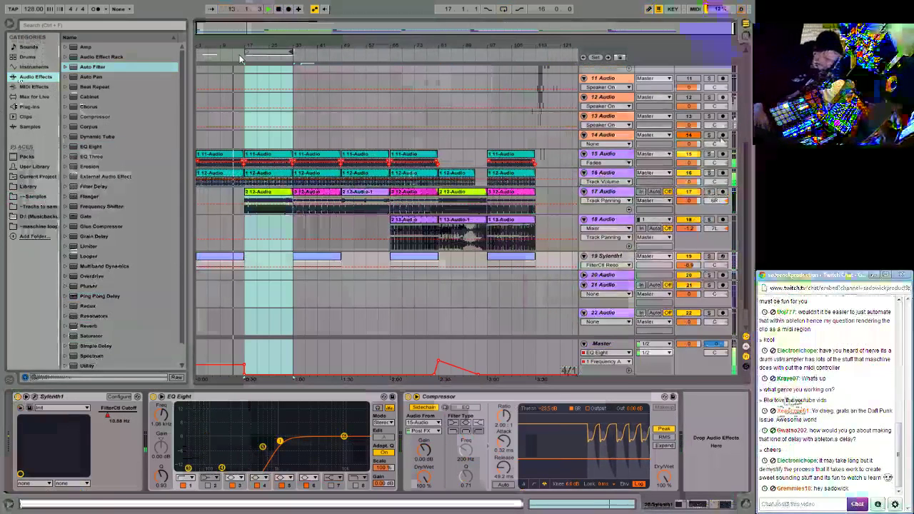
pyautogui.rightClick(259, 55)
pyautogui.click(270, 58)
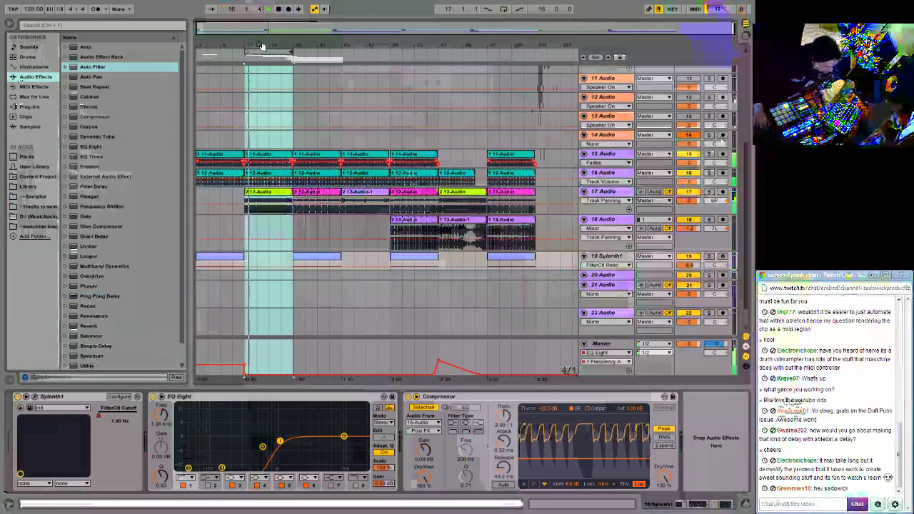
pyautogui.click(327, 53)
pyautogui.moveTo(344, 53); pyautogui.dragTo(427, 52)
# Automate the Master Ping Pong Delay's Dry/Wet with short rises into bars 17 and 33, and set its filter to 2.26 kHz.
pyautogui.click(603, 344)
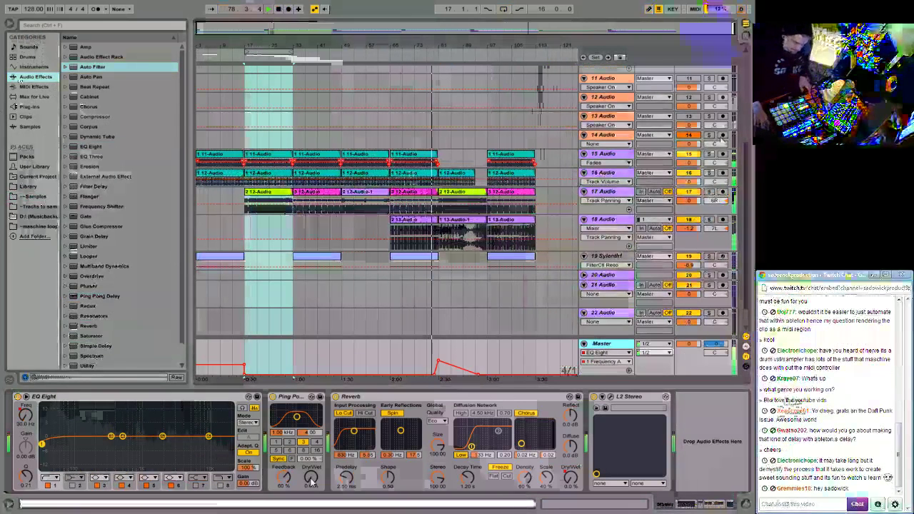
pyautogui.moveTo(310, 477); pyautogui.dragTo(311, 469)
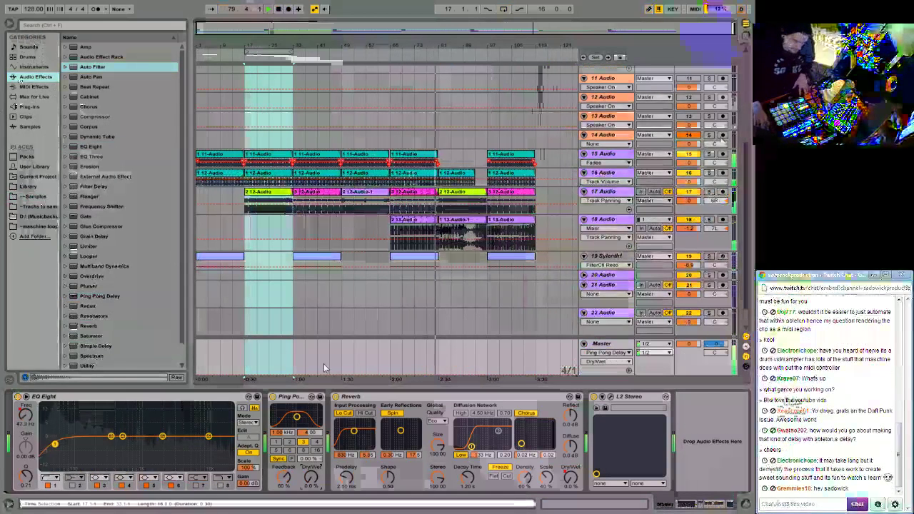
pyautogui.click(233, 368)
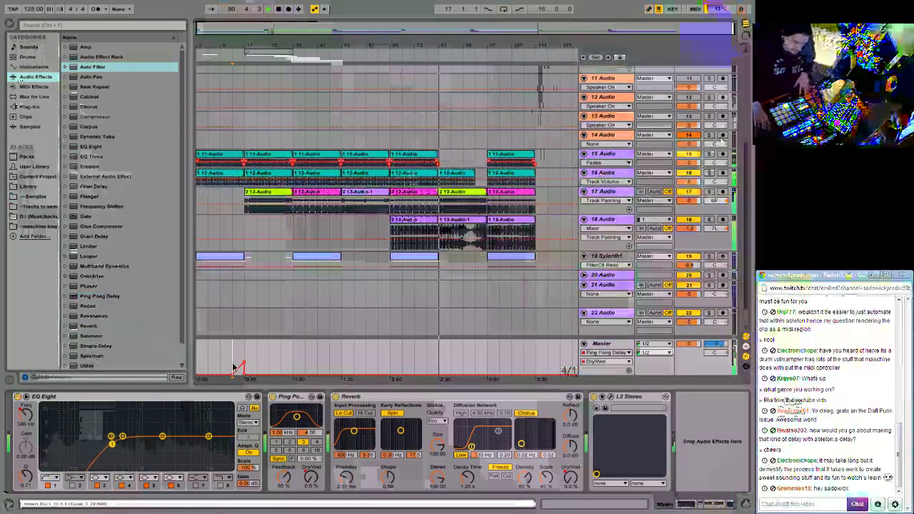
pyautogui.moveTo(285, 364); pyautogui.dragTo(288, 359)
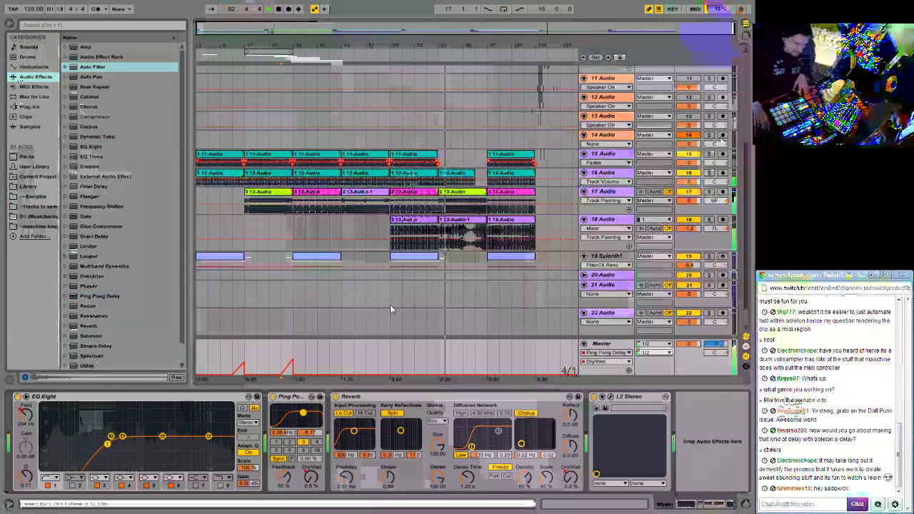
# Add Ping Pong Delay Dry/Wet automation with a short rise into bar 65 and a long ramp from bar 81 to bar 97.
pyautogui.click(384, 360)
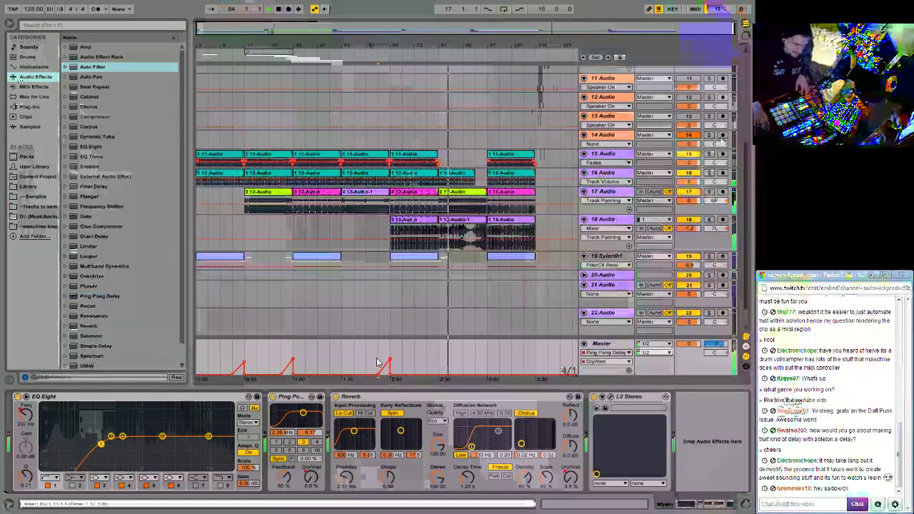
pyautogui.moveTo(377, 362); pyautogui.dragTo(386, 363)
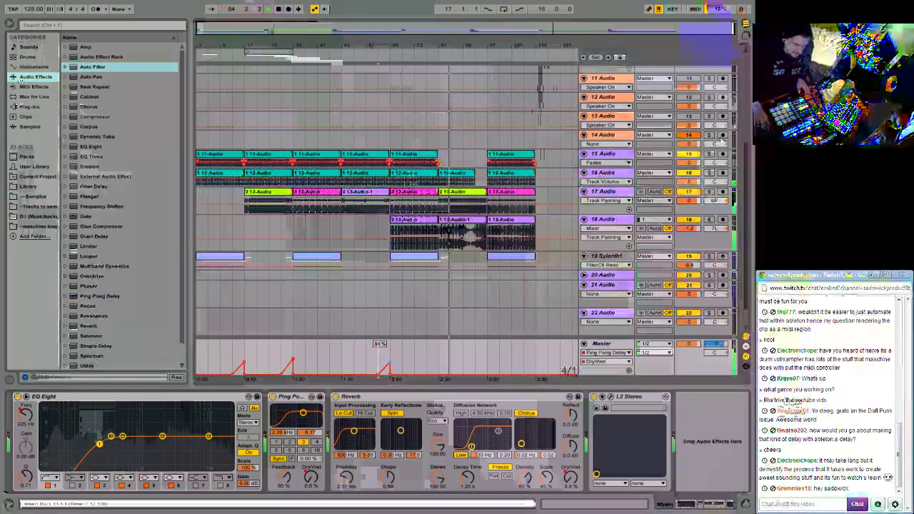
pyautogui.click(485, 360)
pyautogui.moveTo(474, 375); pyautogui.dragTo(445, 375)
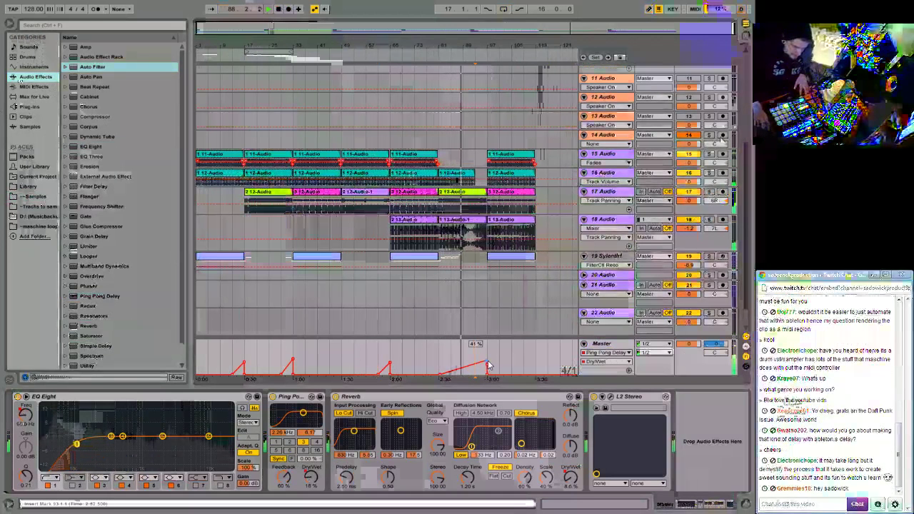
# Reshape the Master EQ Eight's band 1 frequency automation to rise from bar 81 to bar 97 and drop back there.
pyautogui.click(133, 388)
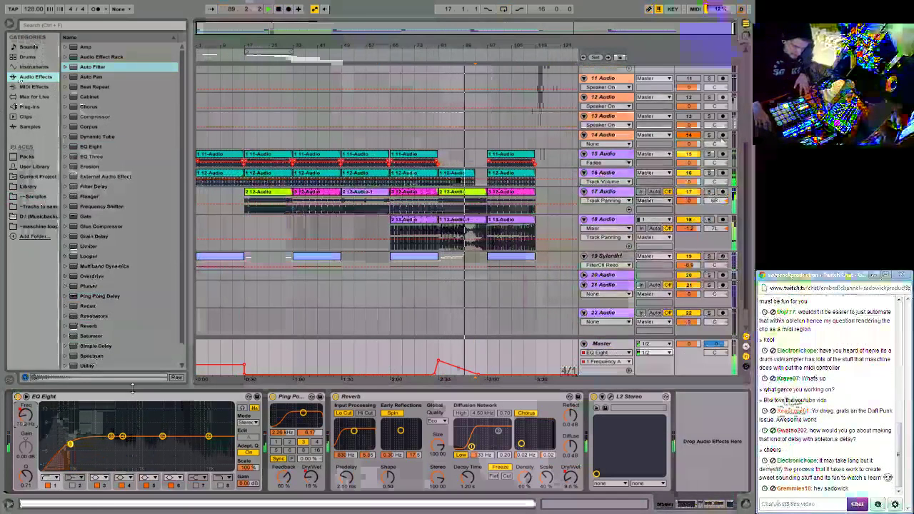
pyautogui.moveTo(481, 355); pyautogui.dragTo(478, 365)
pyautogui.hotkey('ctrl', 'z')
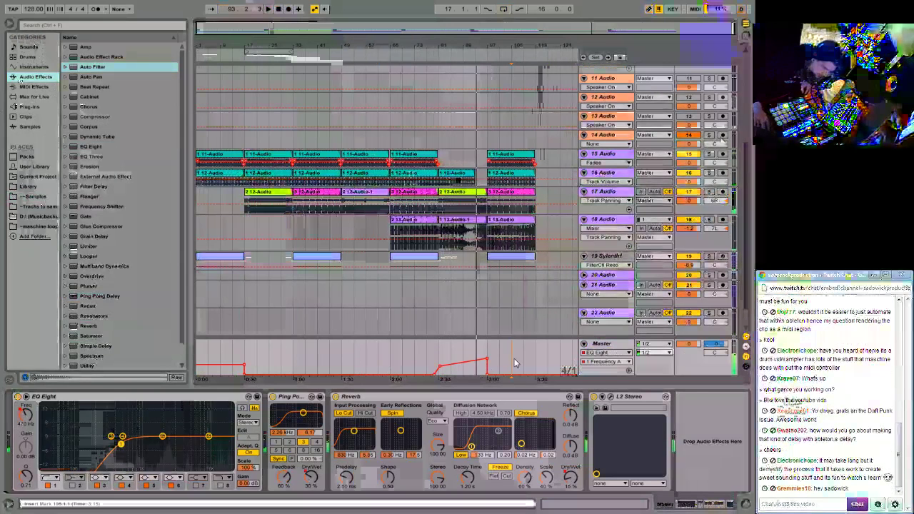
# Automate the Master Reverb's LowShelf Freq with a short ramp from about bar 93 up to bar 97, dropping back there.
pyautogui.click(484, 455)
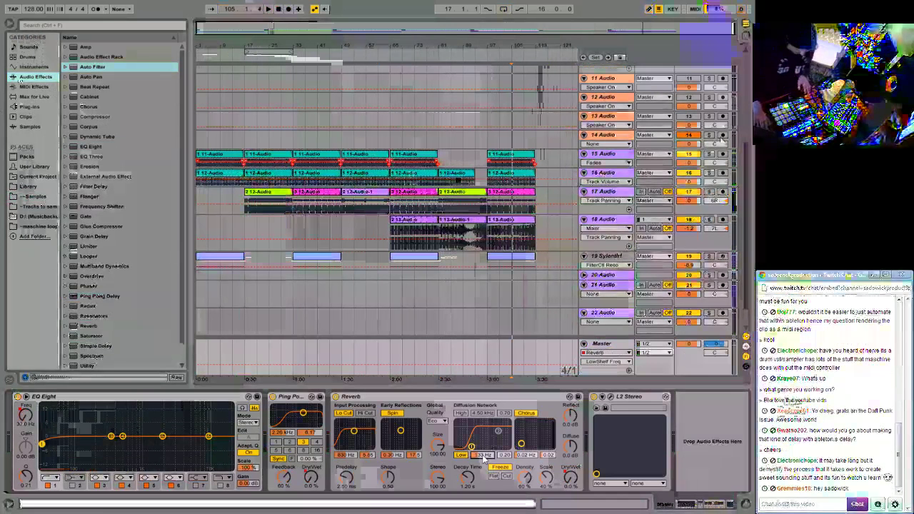
pyautogui.click(479, 355)
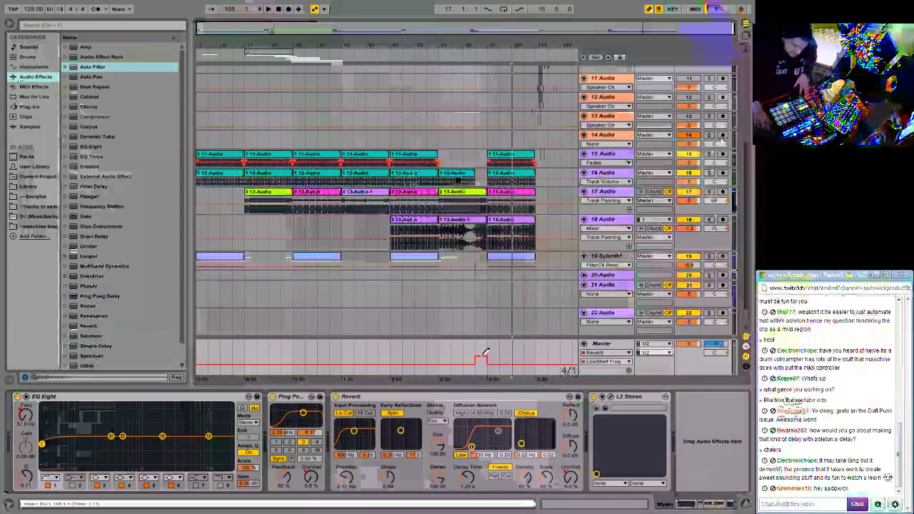
pyautogui.click(477, 359)
# Play from about bar 80 and move the end of the Master EQ Eight's Frequency A automation peak slightly ahead of bar 97.
pyautogui.press('space')
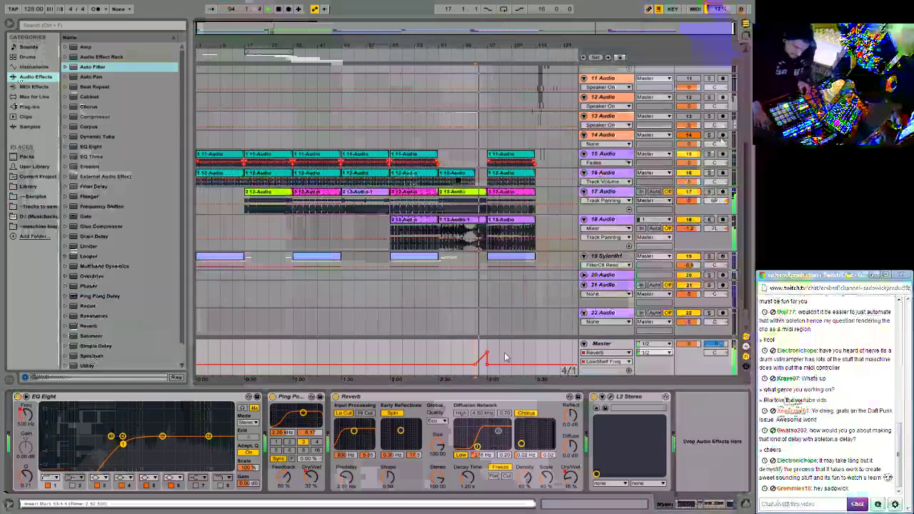
pyautogui.click(432, 56)
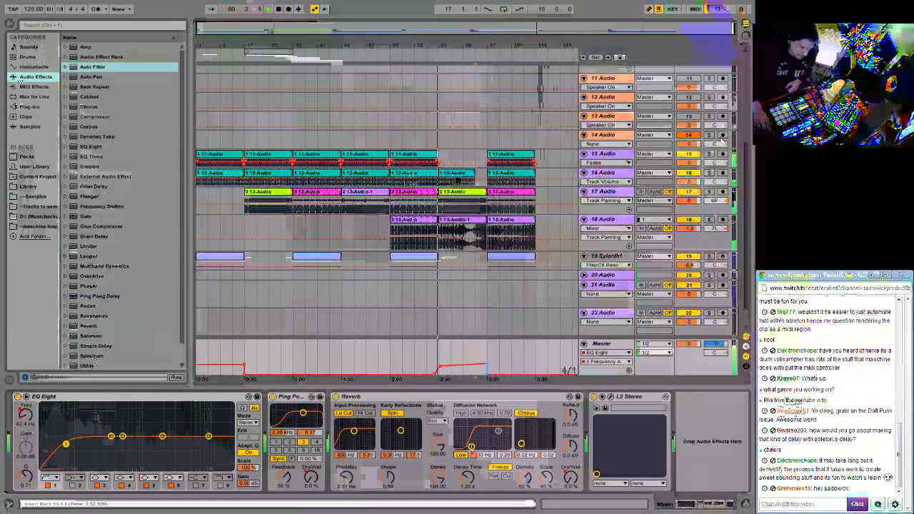
pyautogui.moveTo(490, 368)
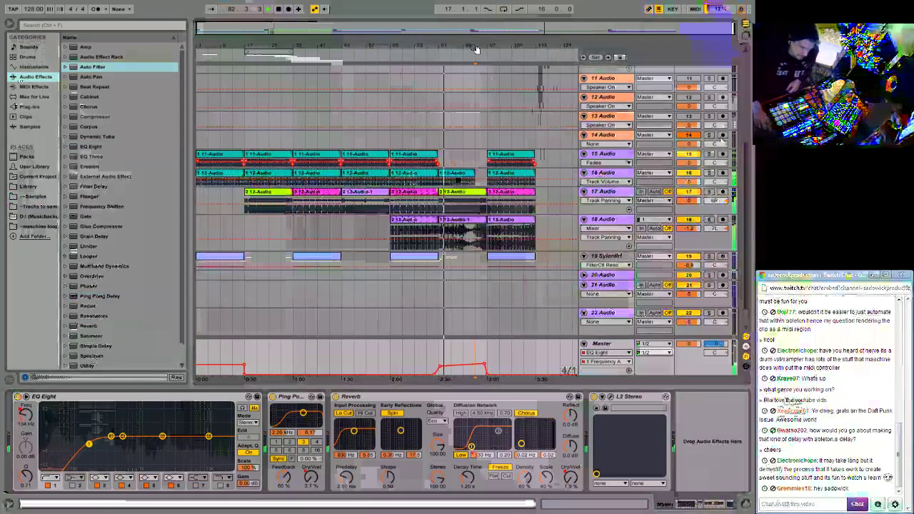
# Duplicate the Sylenth1 track's clip at bar 65 so that the copy fills bars 81 to 97.
pyautogui.click(421, 262)
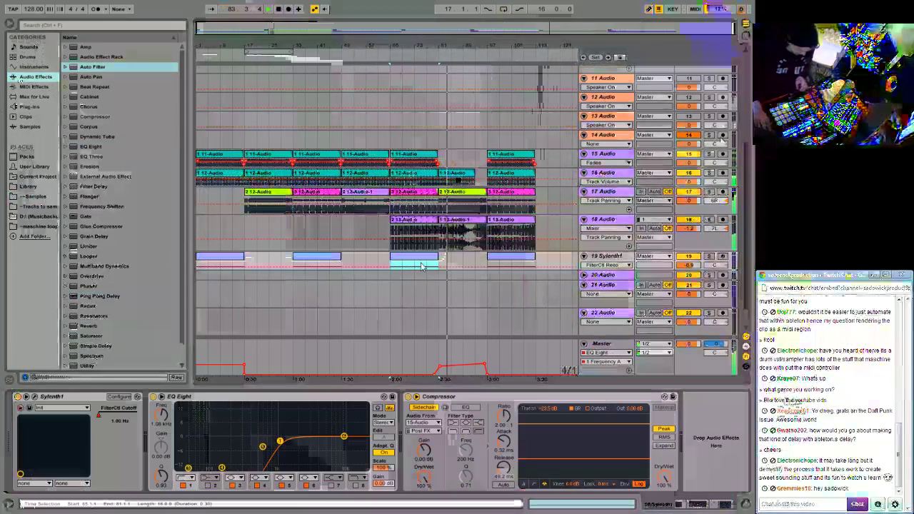
pyautogui.hotkey('ctrl', 'd')
pyautogui.moveTo(484, 268); pyautogui.dragTo(450, 267)
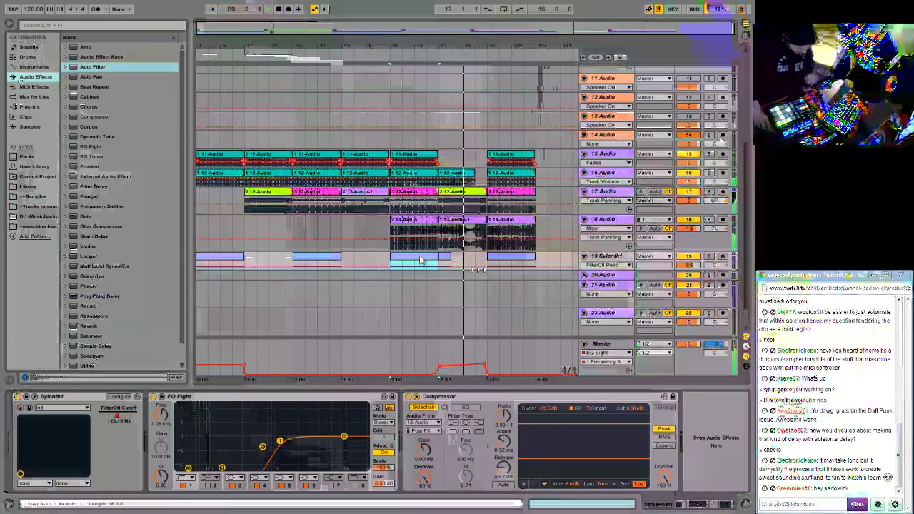
pyautogui.hotkey('ctrl', 'd')
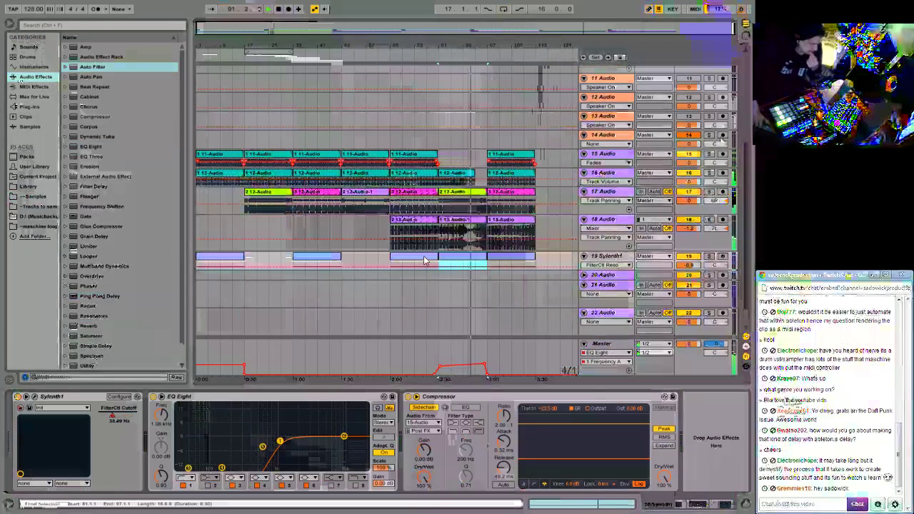
# Reduce the height of track 18 Audio and copy track 17 Audio's clip at bar 49 to bar 113.
pyautogui.click(696, 244)
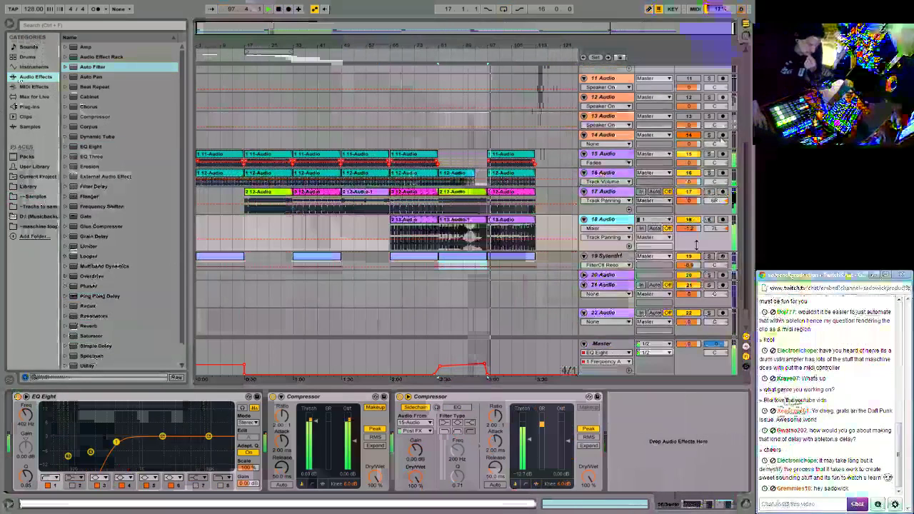
pyautogui.moveTo(695, 245); pyautogui.dragTo(698, 236)
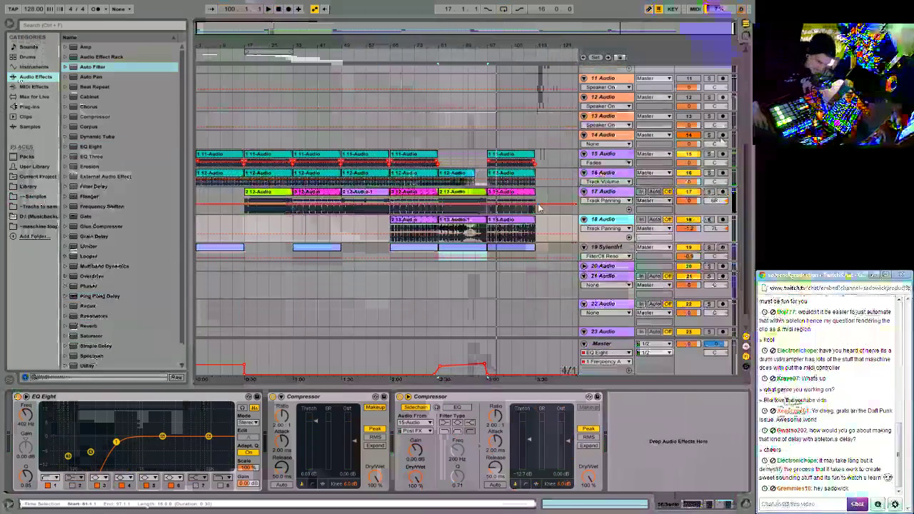
pyautogui.click(454, 183)
pyautogui.click(463, 174)
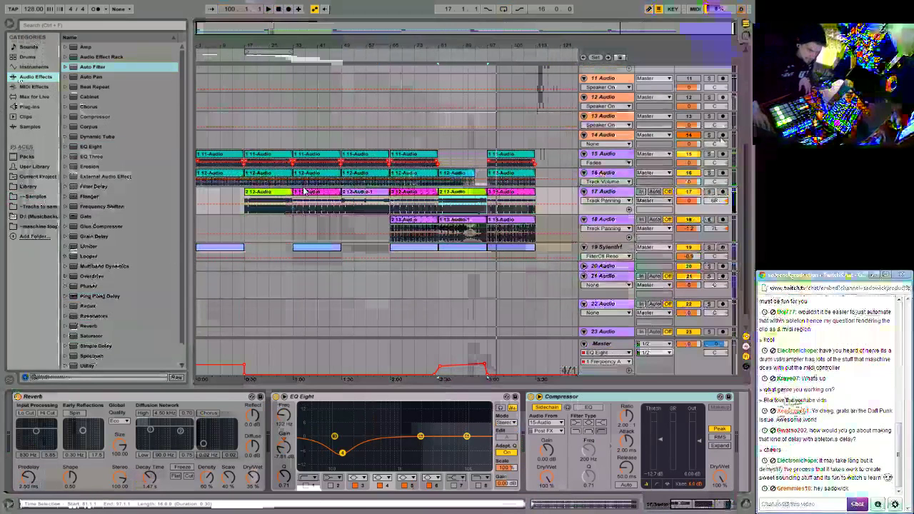
pyautogui.click(376, 200)
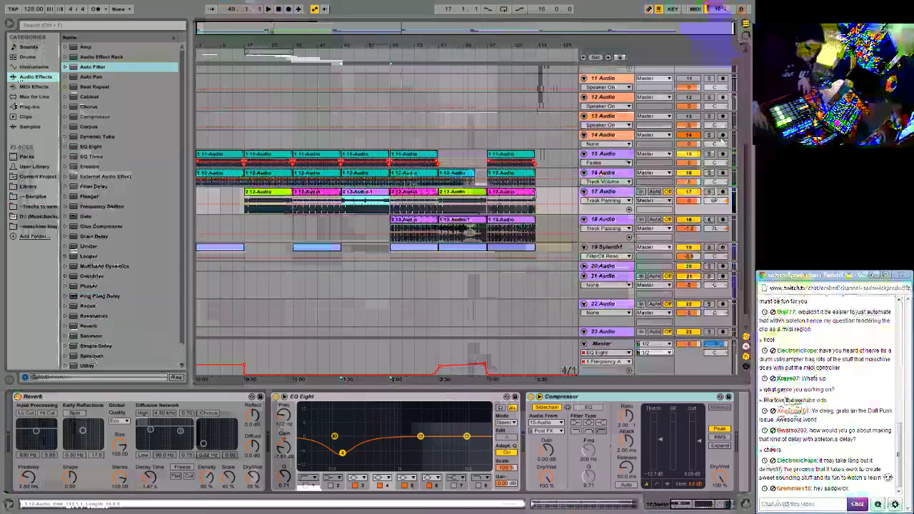
pyautogui.click(543, 201)
pyautogui.hotkey('ctrl', 'v')
# Solo track 18 Audio, audition it at bar 65, and copy its bar 65 clip to bar 113.
pyautogui.click(717, 222)
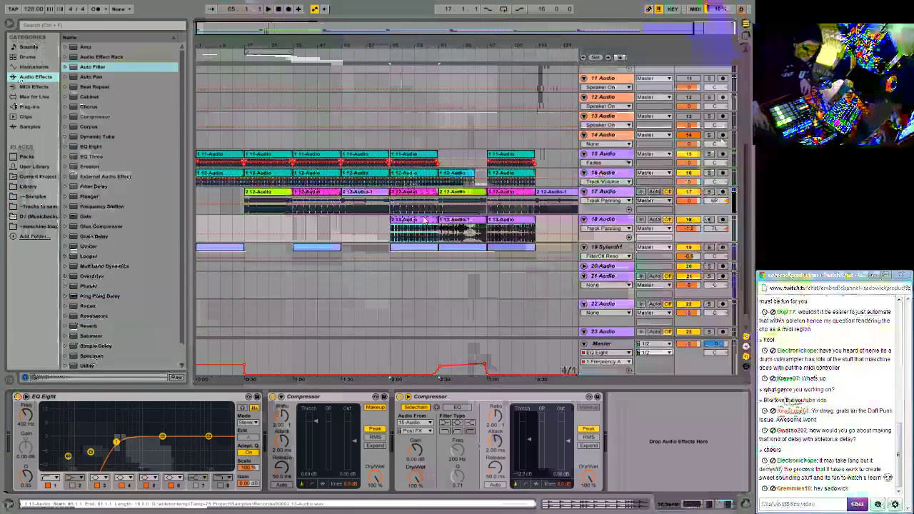
pyautogui.press('space')
pyautogui.click(709, 220)
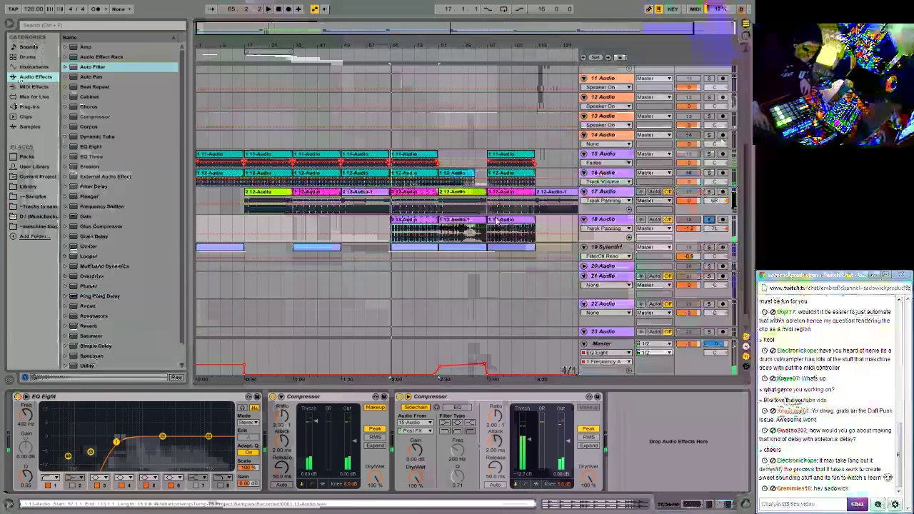
pyautogui.click(547, 212)
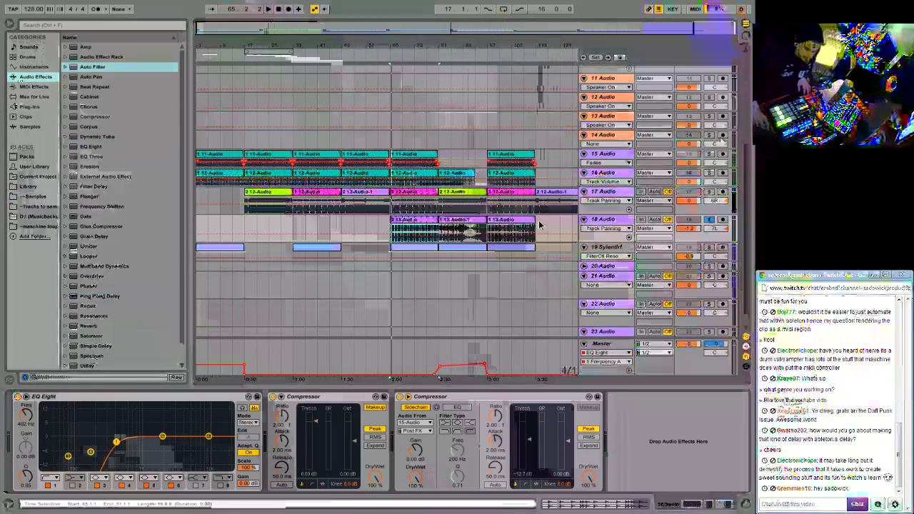
pyautogui.click(539, 225)
pyautogui.hotkey('ctrl', 'v')
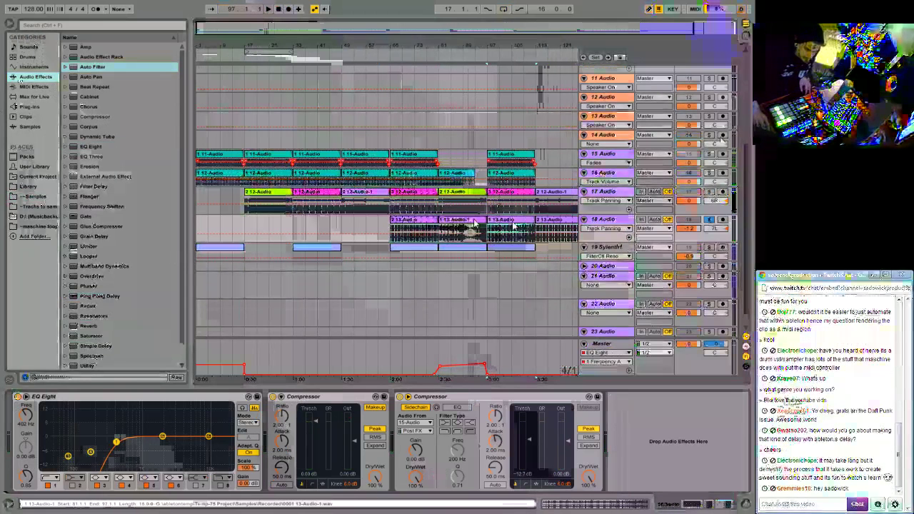
# Copy track 18 Audio's clip at bar 81 to bar 129 and play the arrangement from bar 113.
pyautogui.press('space')
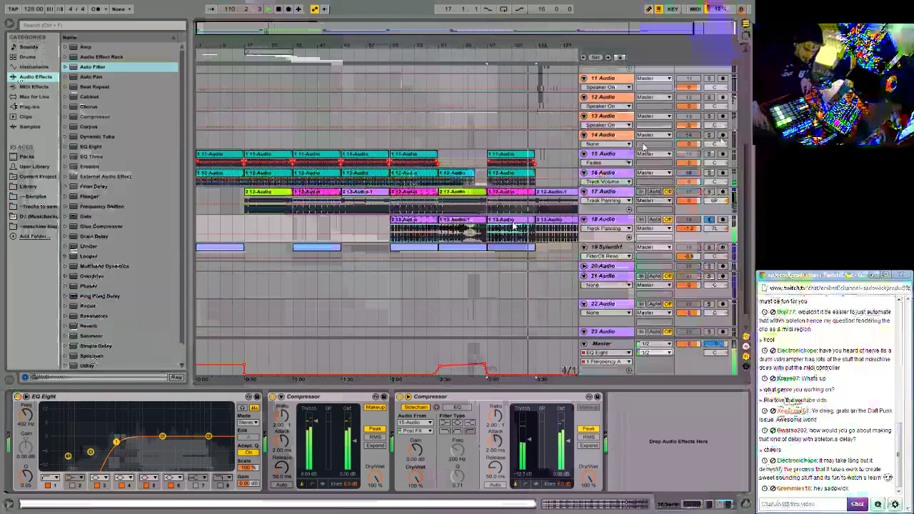
pyautogui.press('-')
pyautogui.click(453, 220)
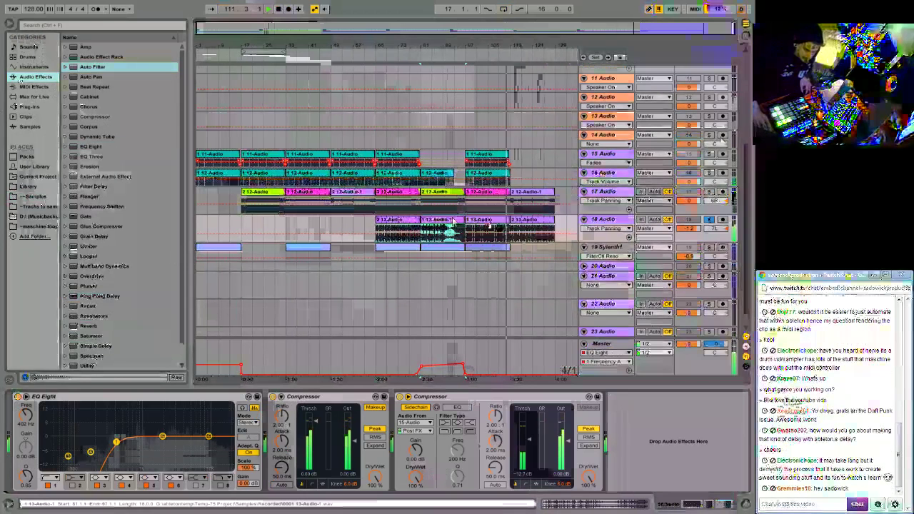
pyautogui.click(532, 199)
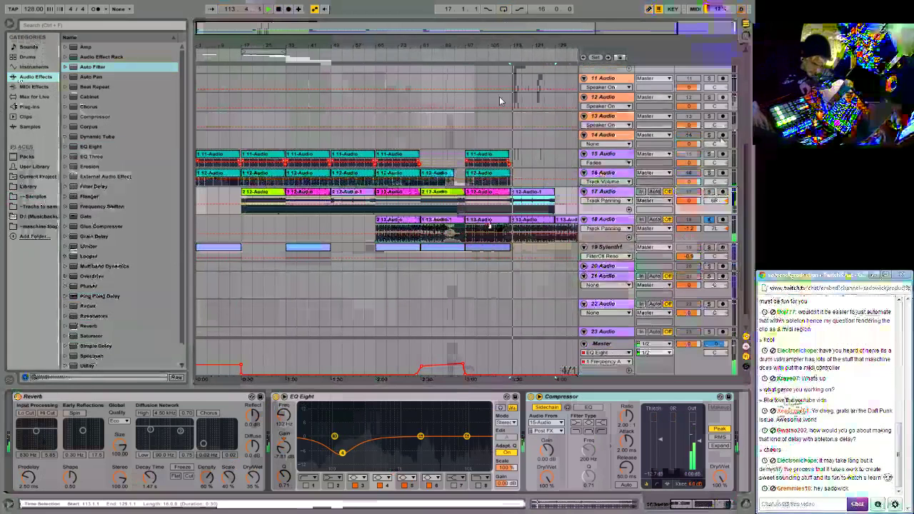
pyautogui.click(512, 55)
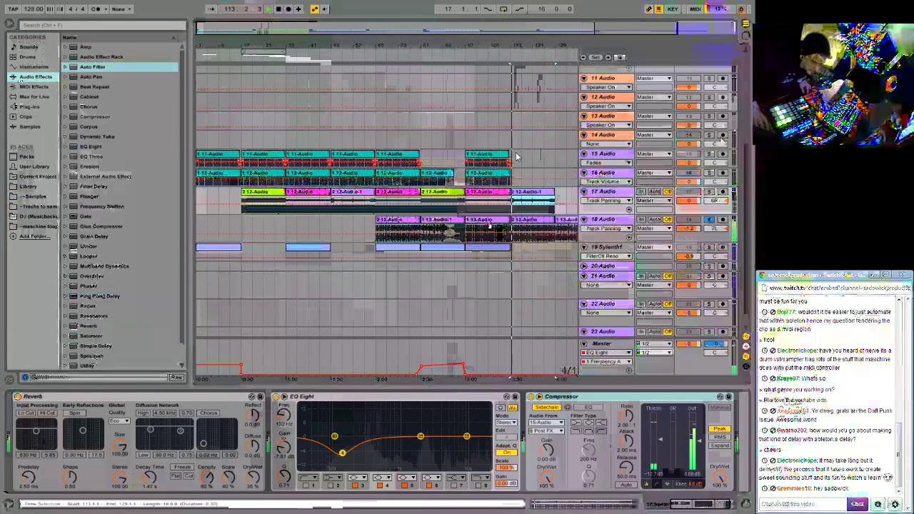
# Duplicate the bar 97 clips on tracks 15 and 16 Audio to bar 113, unsolo track 18, and play that section.
pyautogui.click(485, 173)
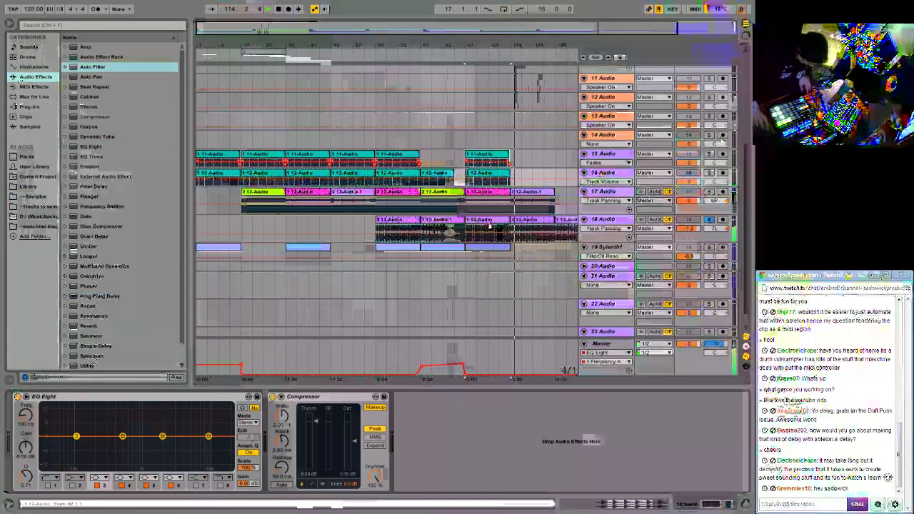
pyautogui.hotkey('ctrl', 'd')
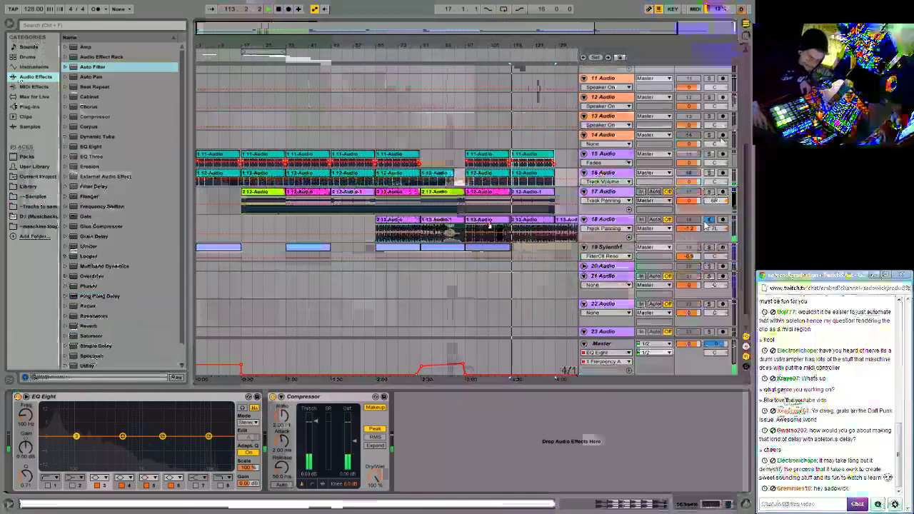
pyautogui.click(508, 57)
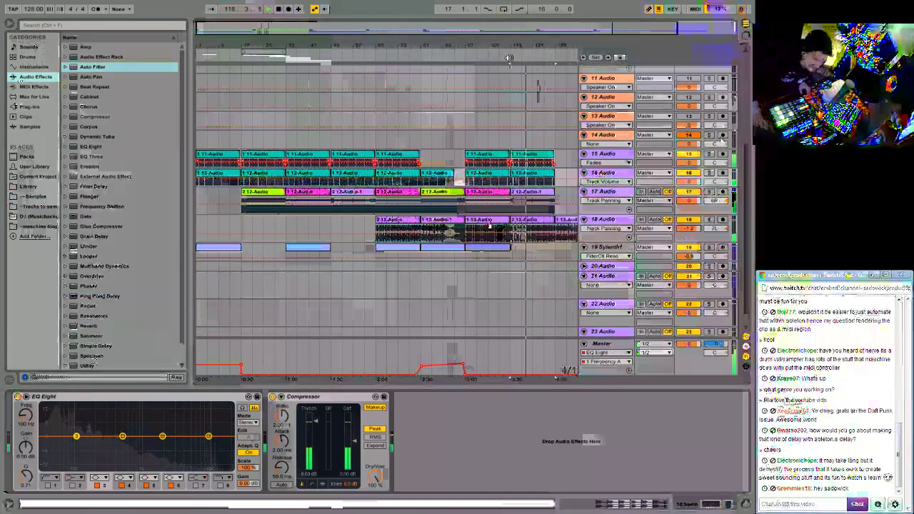
# Copy the Sylenth1 track's clip at bar 97 to bar 129.
pyautogui.moveTo(555, 51); pyautogui.dragTo(474, 102)
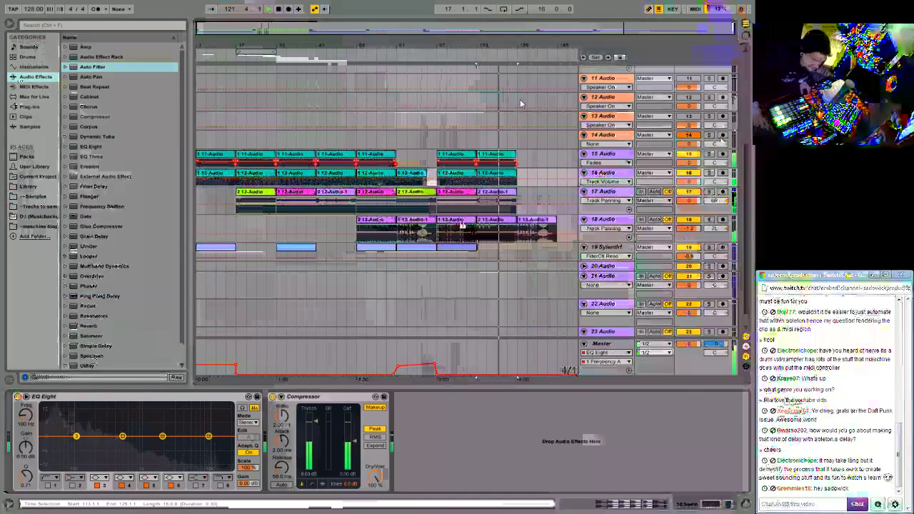
pyautogui.rightClick(457, 249)
pyautogui.click(519, 250)
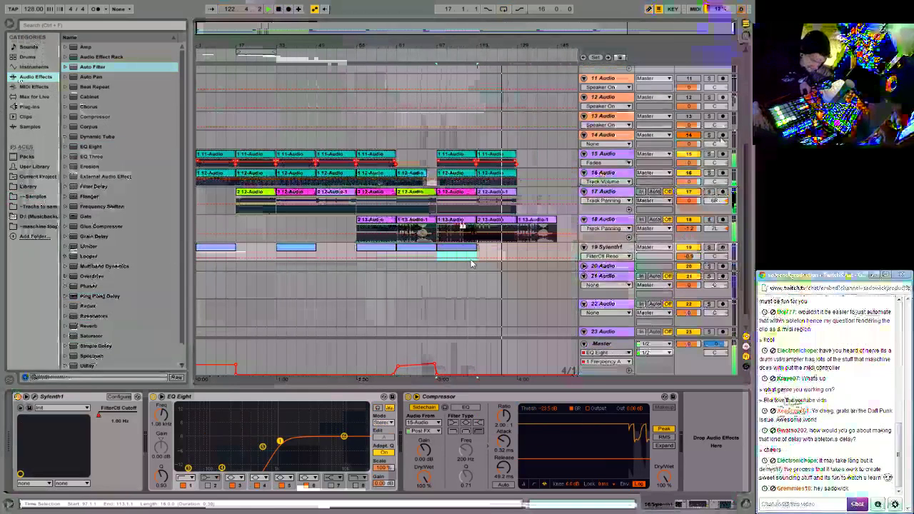
pyautogui.click(519, 250)
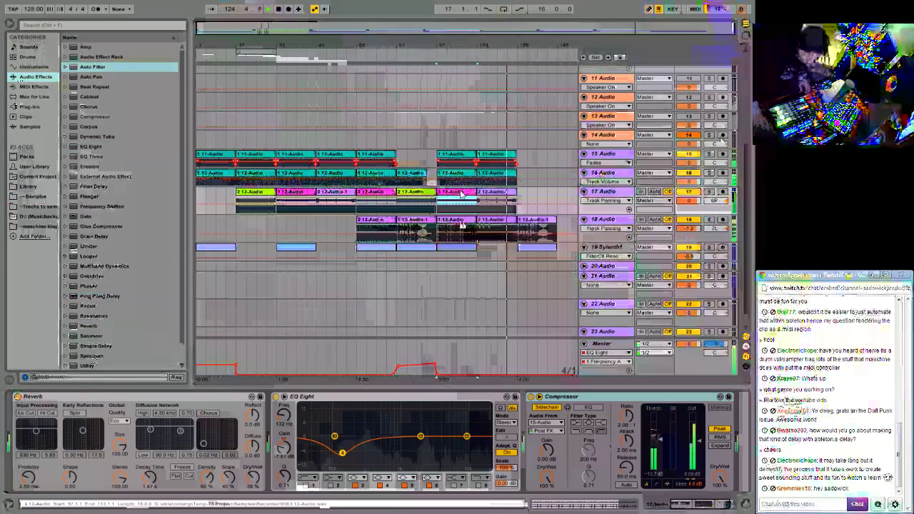
# Copy track 17 Audio's clip at bar 81 to bar 129.
pyautogui.click(500, 191)
pyautogui.click(429, 194)
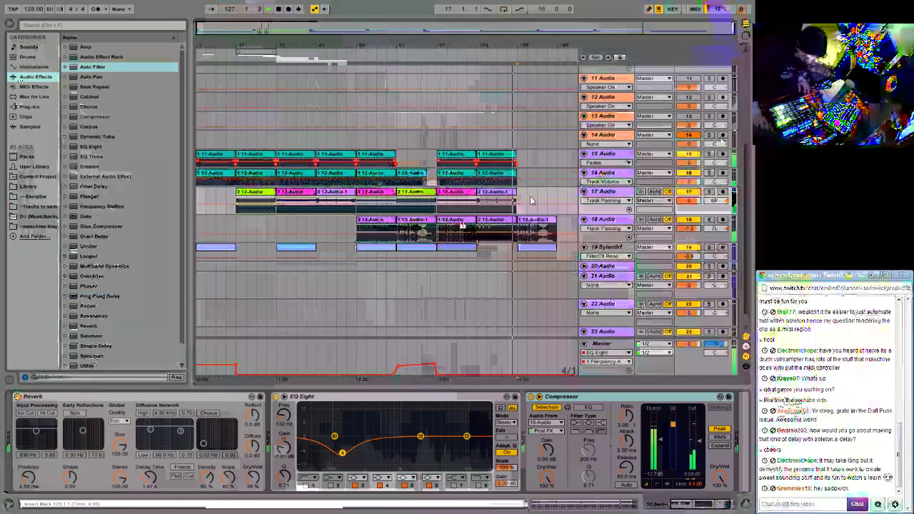
pyautogui.moveTo(429, 194); pyautogui.dragTo(534, 200)
# Duplicate bars 113 to 145 of tracks 15 and 16 Audio, including the empty half, to start at bar 145.
pyautogui.moveTo(555, 152); pyautogui.dragTo(517, 183)
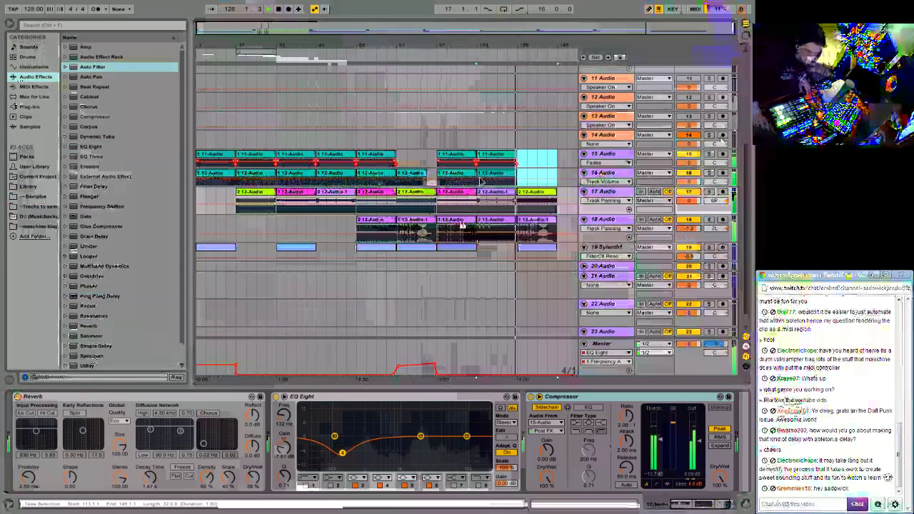
pyautogui.hotkey('ctrl', 'd')
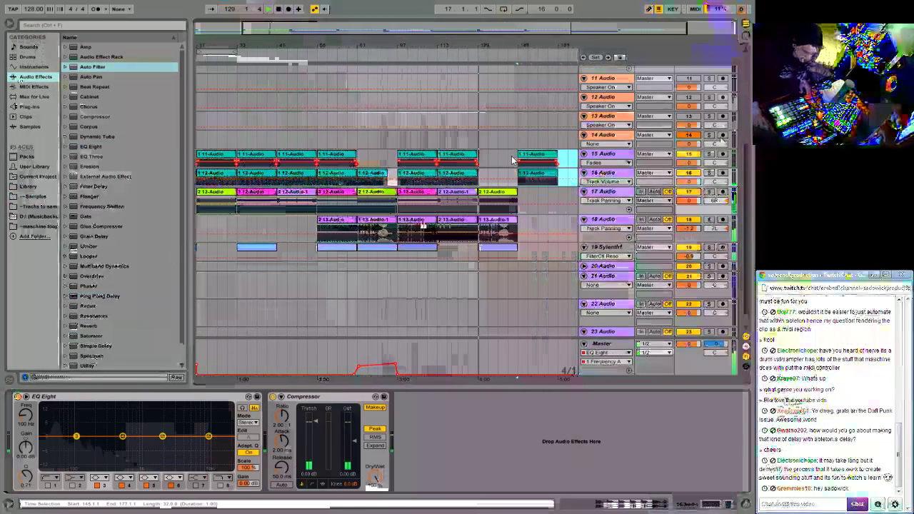
# Play from about bar 145 and copy track 17 Audio's clip at bar 97 to bar 145.
pyautogui.click(518, 54)
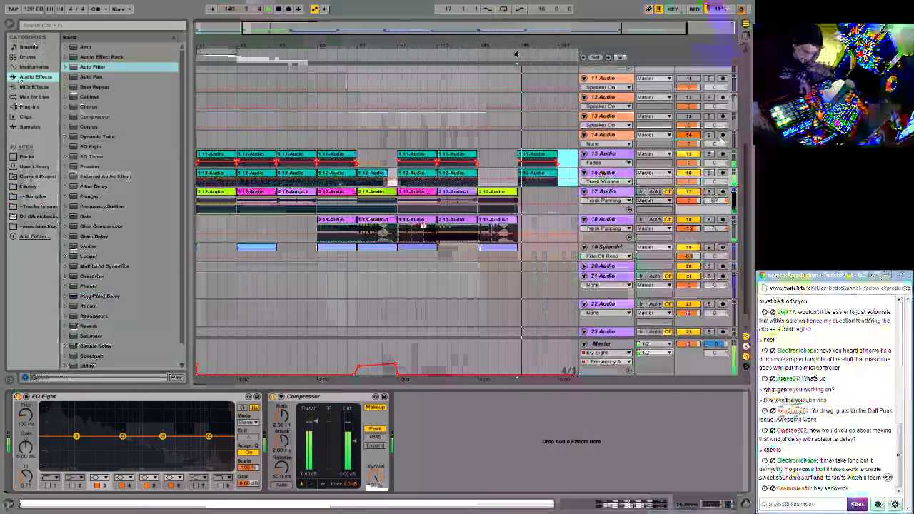
pyautogui.click(413, 198)
pyautogui.moveTo(412, 197); pyautogui.dragTo(520, 199)
# Copy the Master EQ Eight's Frequency A automation from bars 65 to 97 and paste it at bar 113.
pyautogui.moveTo(397, 366); pyautogui.dragTo(328, 360)
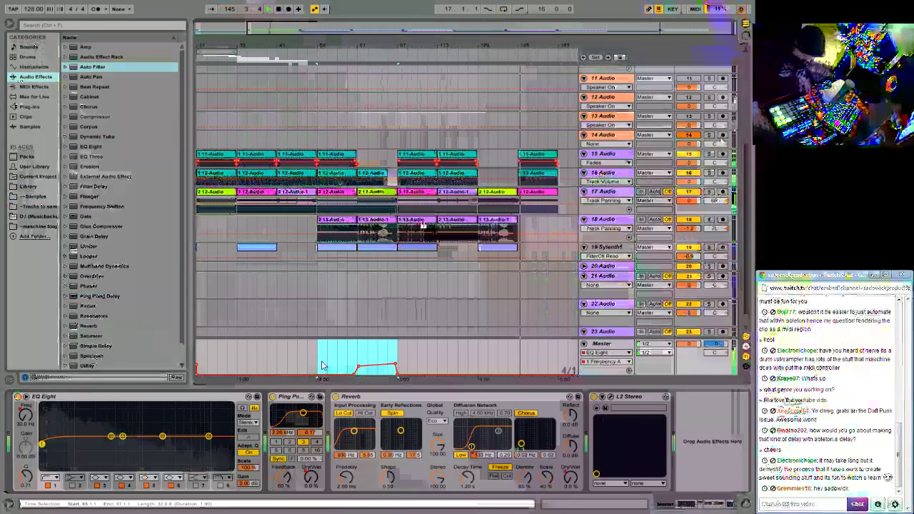
pyautogui.click(437, 357)
pyautogui.hotkey('ctrl', 'v')
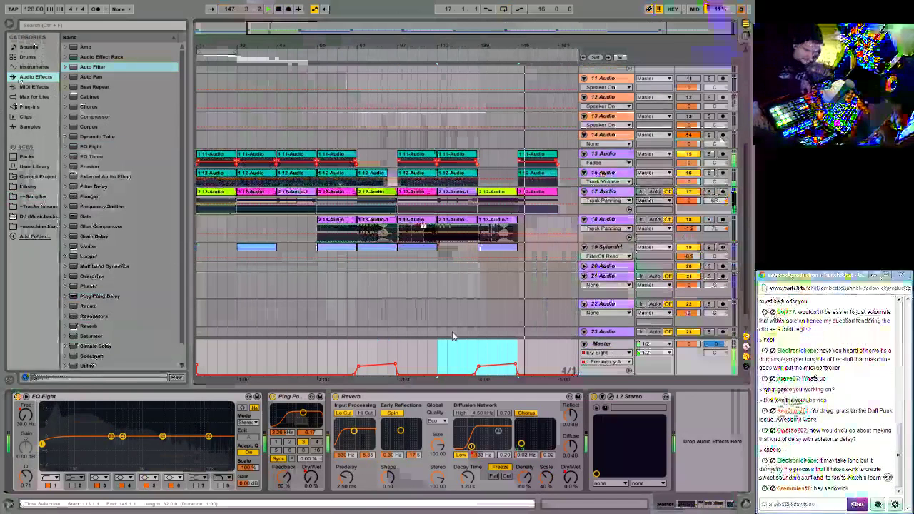
# Audition the copied Master EQ automation in the section between bar 129 and bar 145.
pyautogui.click(495, 55)
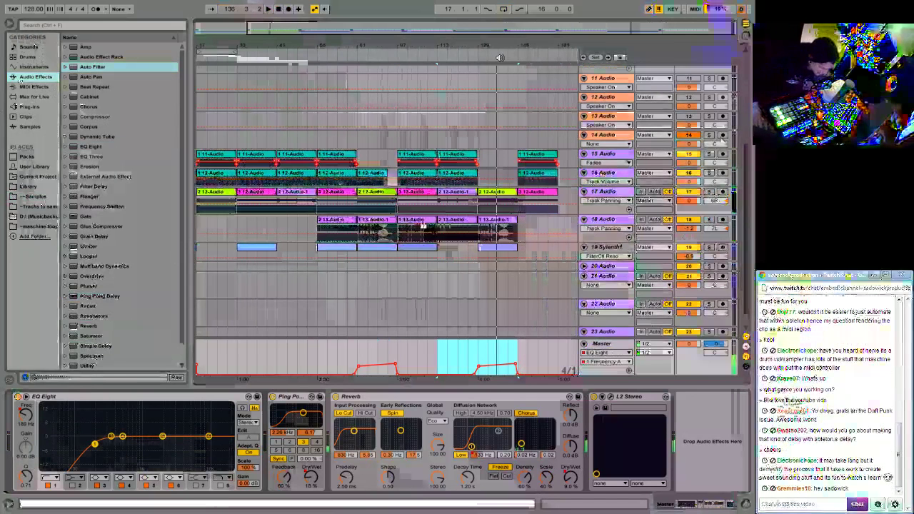
pyautogui.press('space')
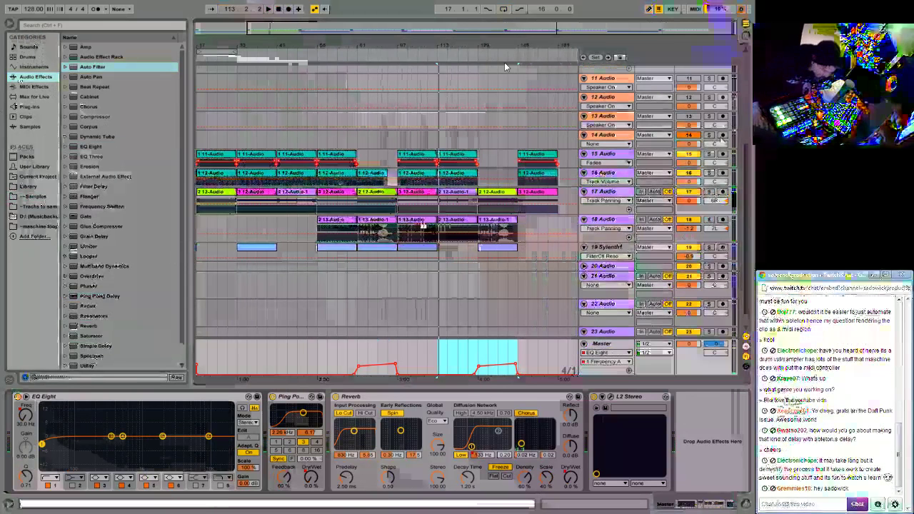
pyautogui.click(504, 55)
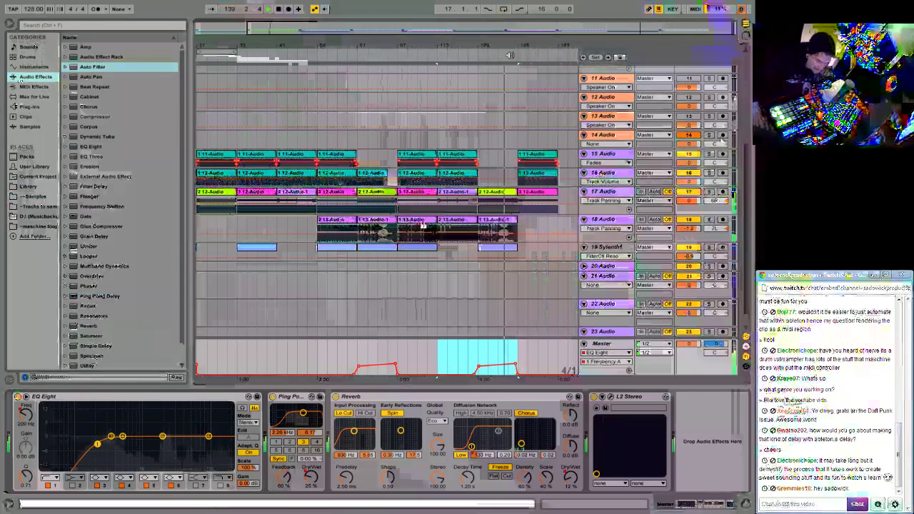
# Duplicate the Sylenth1 clip at bar 129 to bar 145, and the bar 145 clips of tracks 15 and 16 Audio to bar 161.
pyautogui.click(512, 246)
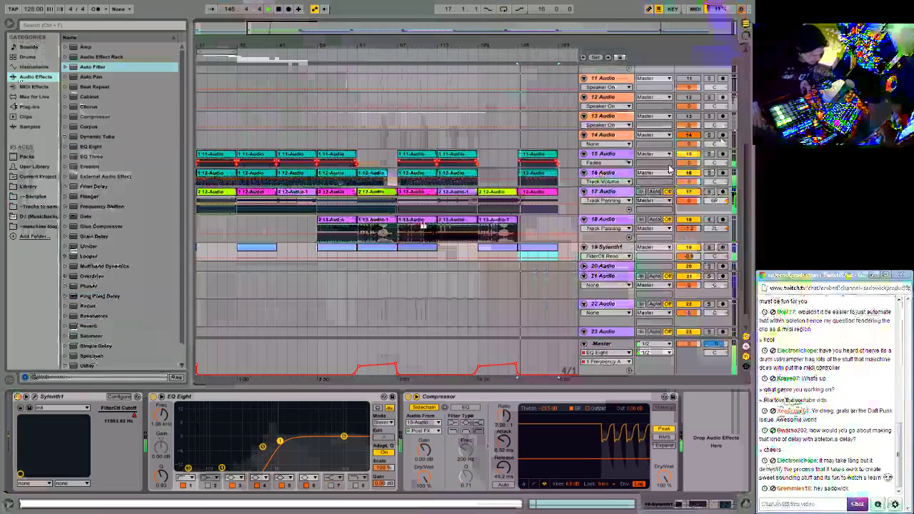
pyautogui.click(603, 219)
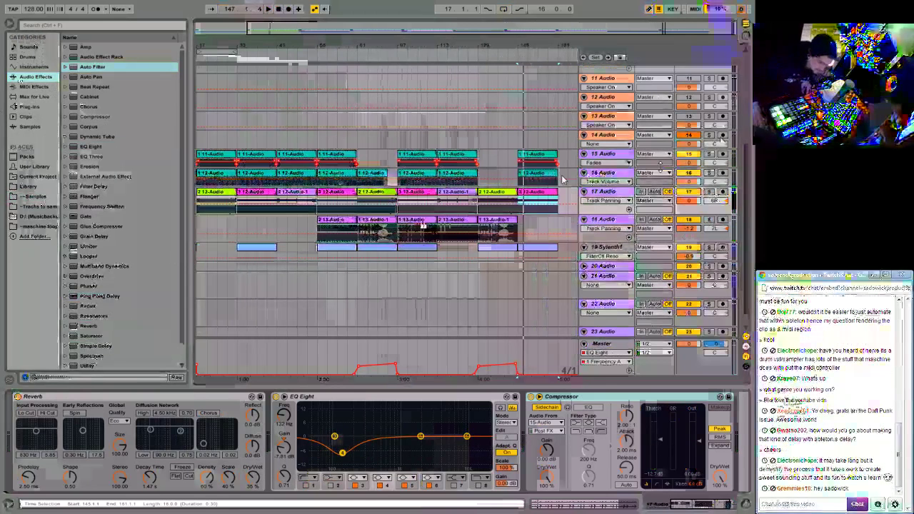
pyautogui.click(519, 164)
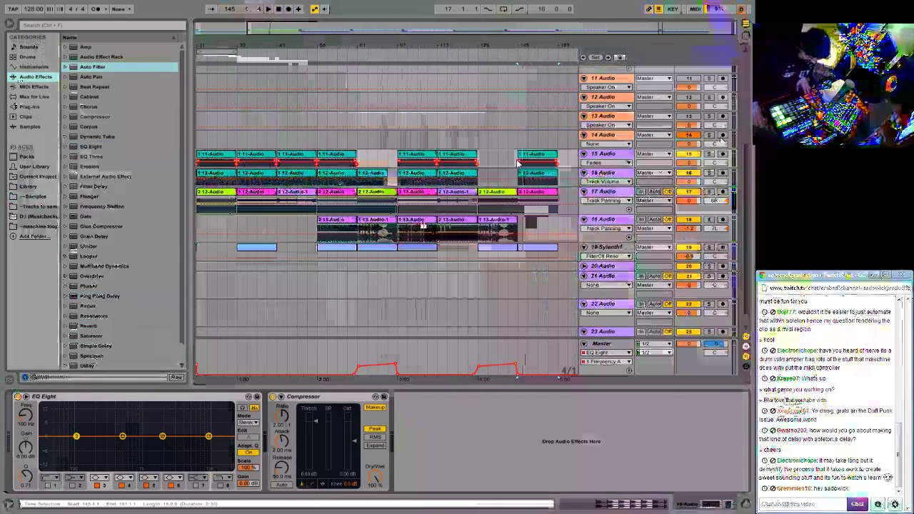
# Raise the Master EQ Eight's Frequency A automation to about 164 Hz from bar 161 onward.
pyautogui.click(692, 352)
pyautogui.moveTo(477, 367)
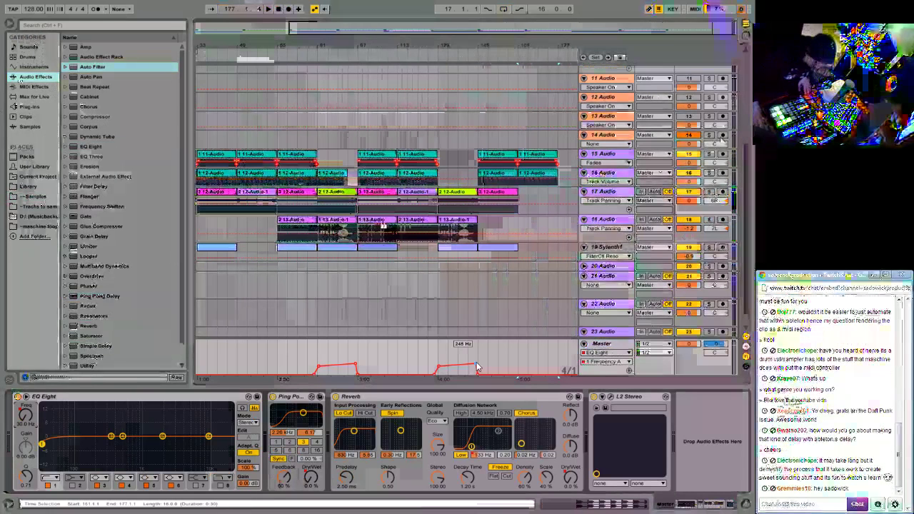
pyautogui.click(524, 364)
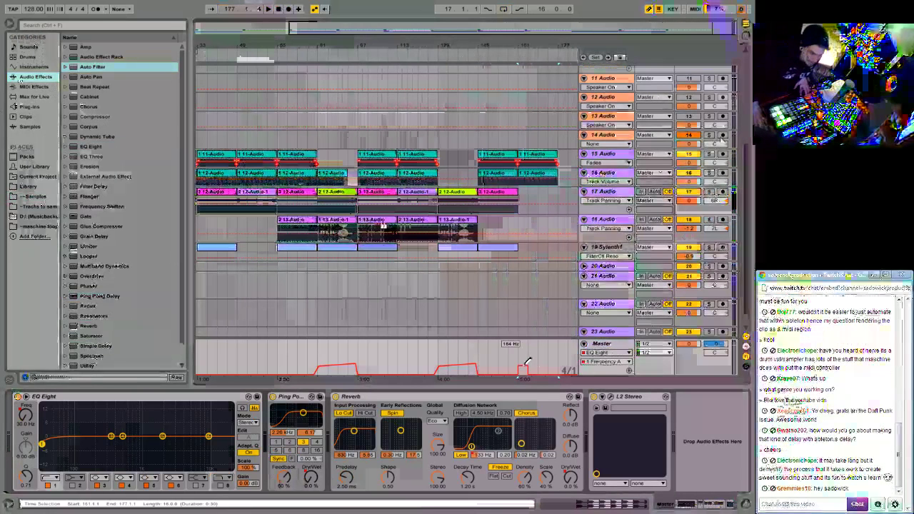
pyautogui.click(529, 377)
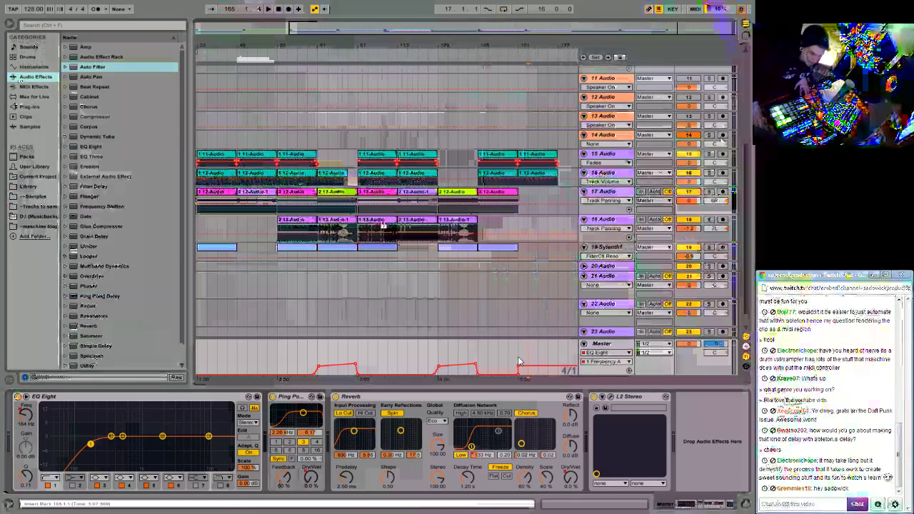
# Audition the transition into bar 161 and duplicate the Sylenth1 clip at bar 145 to bar 161.
pyautogui.press('space')
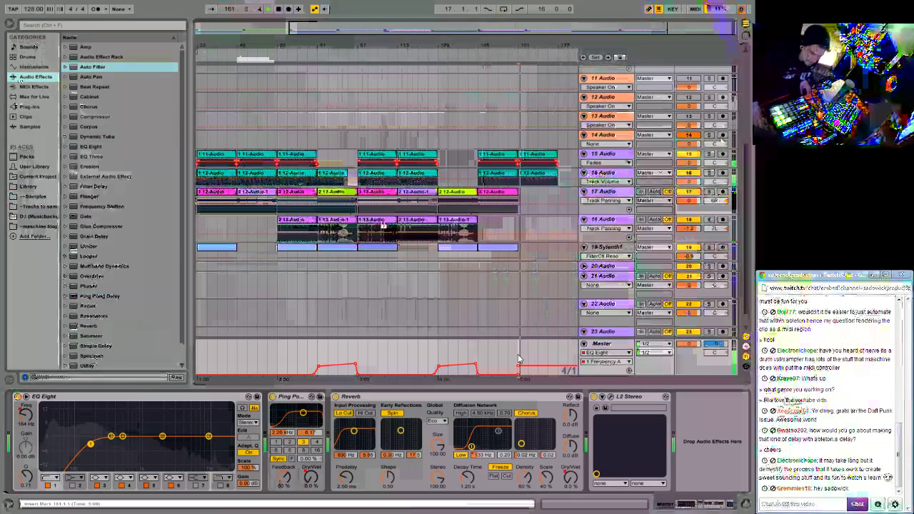
pyautogui.click(504, 249)
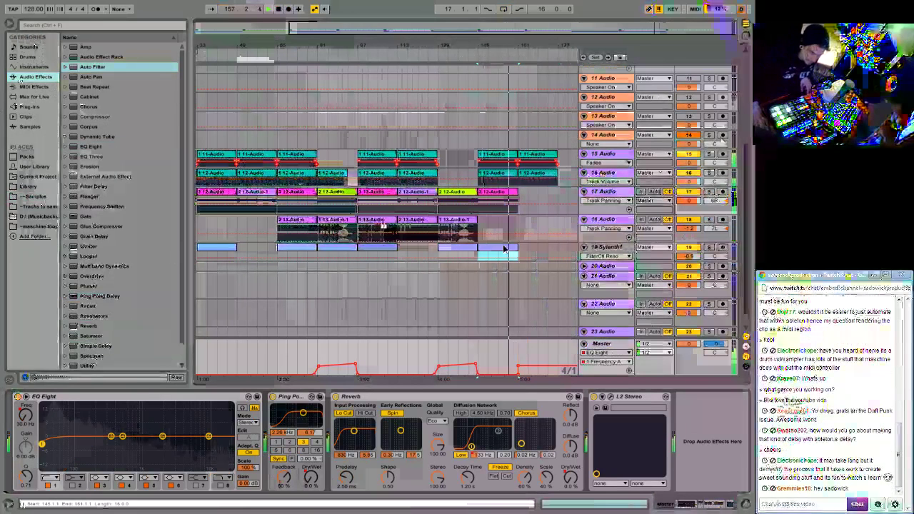
pyautogui.hotkey('ctrl', 'd')
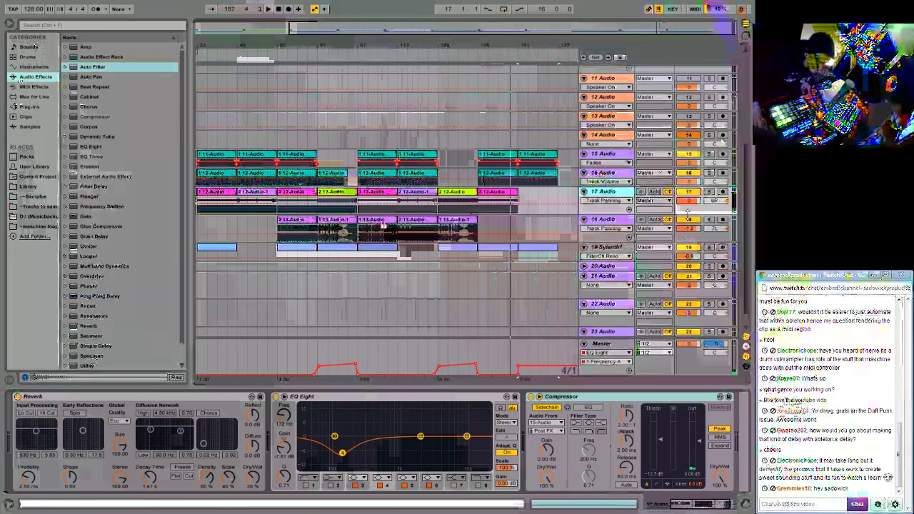
# Add an Auto Filter to track 17 Audio between its EQ Eight and Compressor.
pyautogui.press('Up')
pyautogui.press('Up')
pyautogui.hscroll(2, 631, 496)
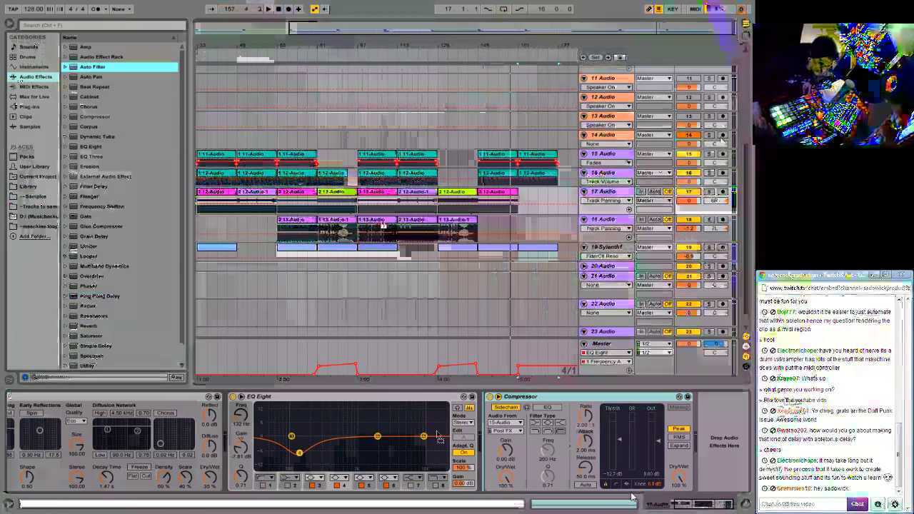
pyautogui.moveTo(631, 496); pyautogui.dragTo(625, 496)
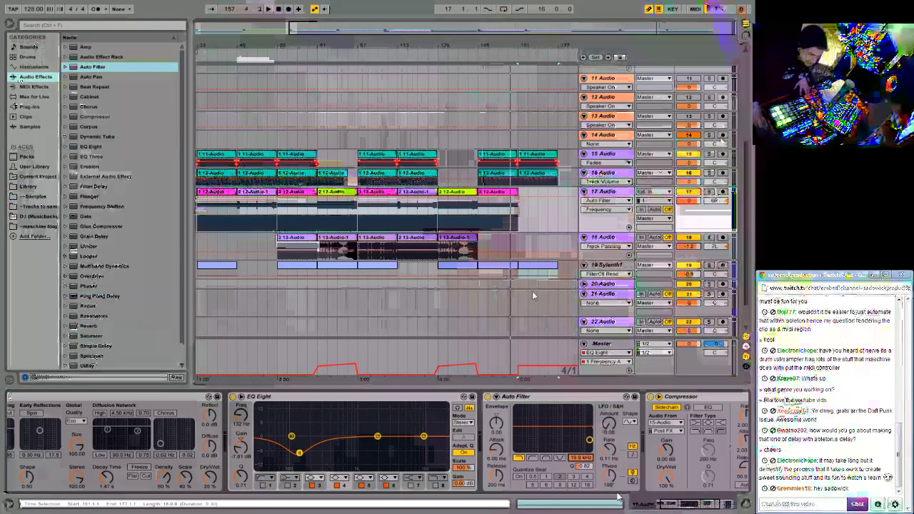
# Automate track 17 Audio's Auto Filter frequency to fall over bars 145 to 161 and rise to 19.9 kHz over bars 17 to 33.
pyautogui.moveTo(513, 204)
pyautogui.mouseDown()
pyautogui.moveTo(511, 218)
pyautogui.moveTo(516, 202)
pyautogui.moveTo(518, 213)
pyautogui.mouseUp()
pyautogui.click(515, 202)
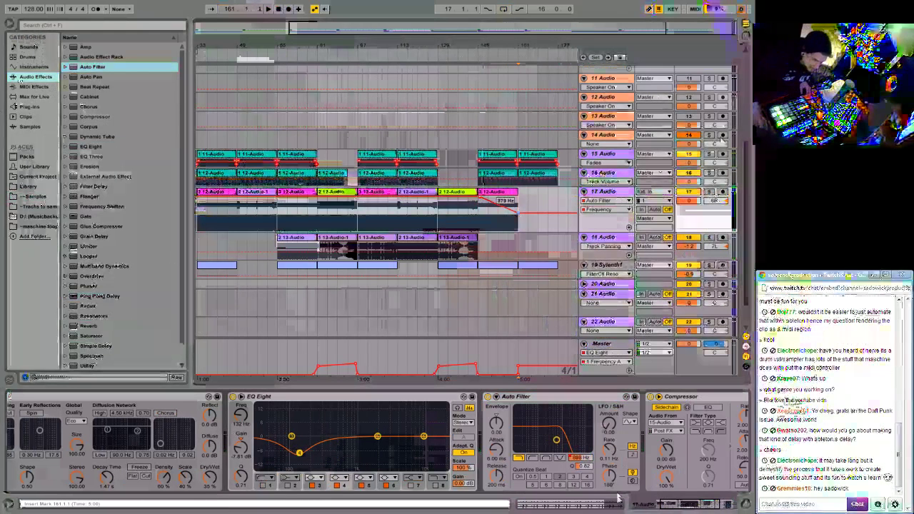
pyautogui.click(513, 54)
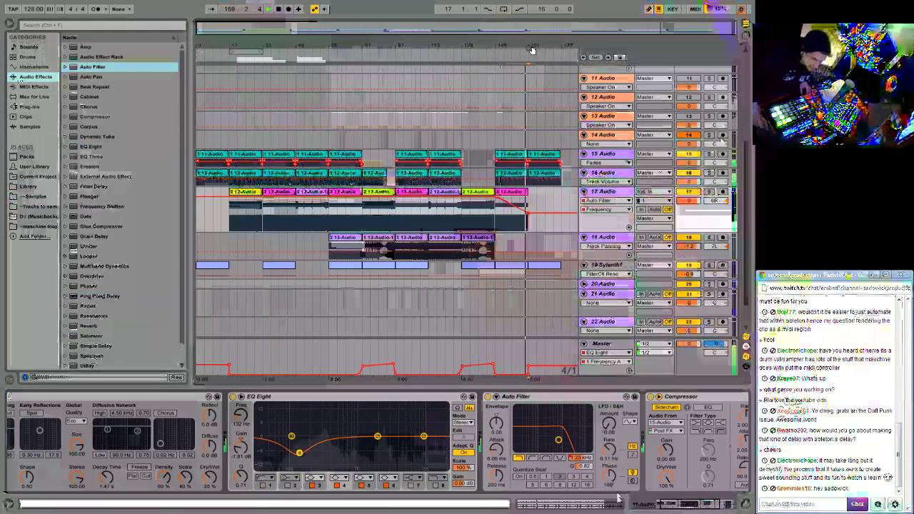
pyautogui.moveTo(232, 214)
pyautogui.mouseDown()
pyautogui.moveTo(236, 203)
pyautogui.moveTo(240, 217)
pyautogui.mouseUp()
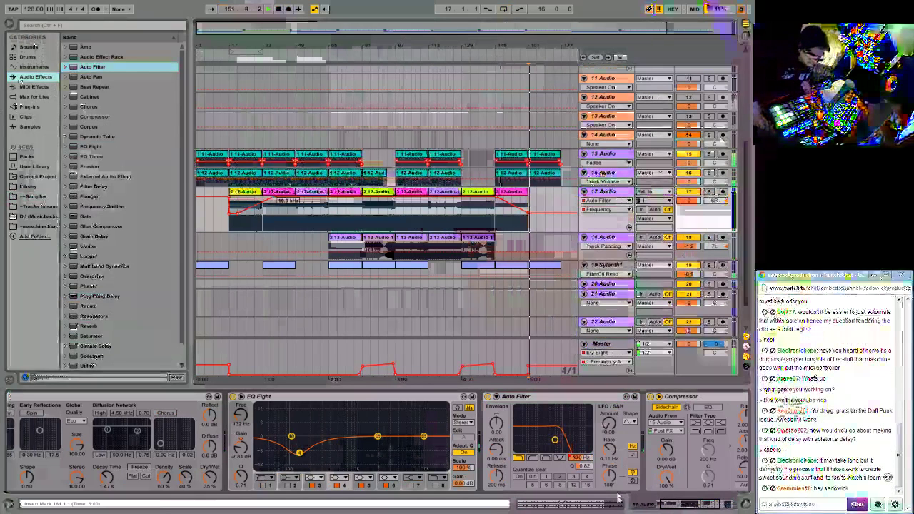
pyautogui.click(243, 193)
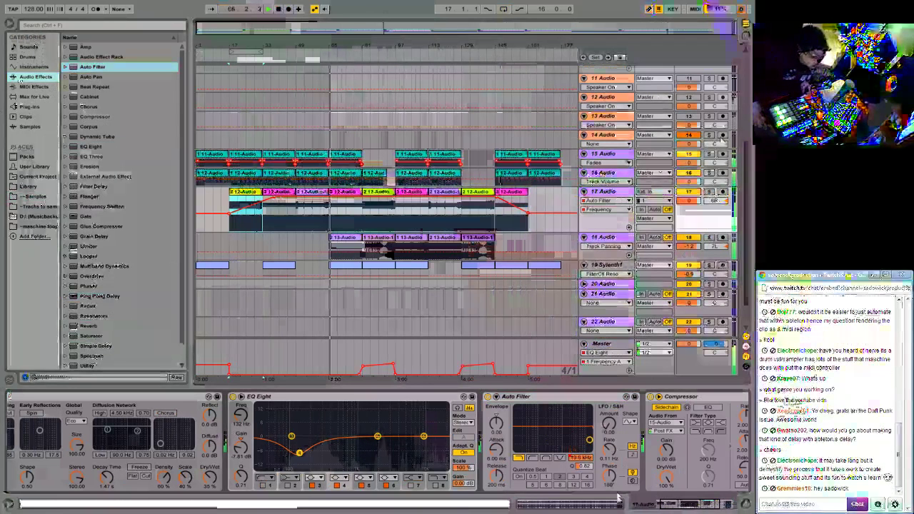
# Check track 18 Audio in solo and lower its volume to -3.2 dB.
pyautogui.click(709, 238)
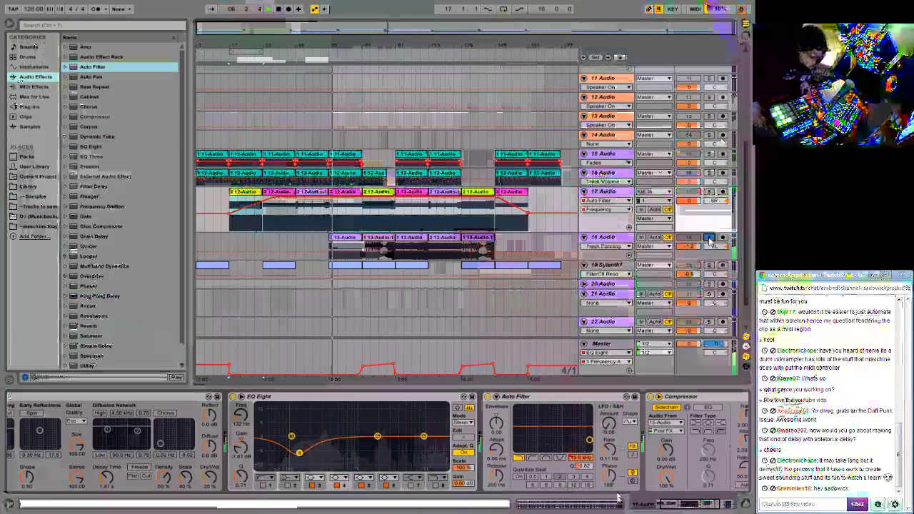
pyautogui.moveTo(689, 245); pyautogui.dragTo(691, 250)
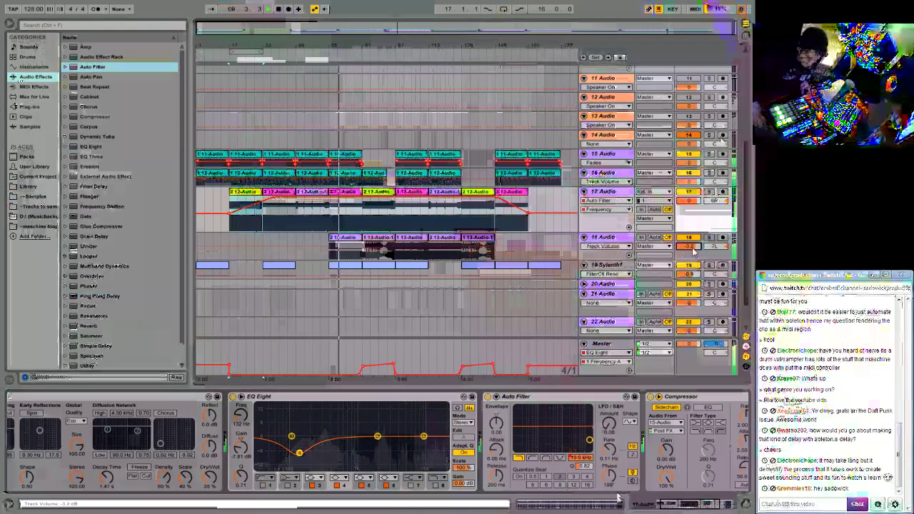
# Fold the Master's existing Reverb, insert a second Reverb right after the Ping Pong Delay, and lower the new Reverb's Dry/Wet close to zero.
pyautogui.click(605, 343)
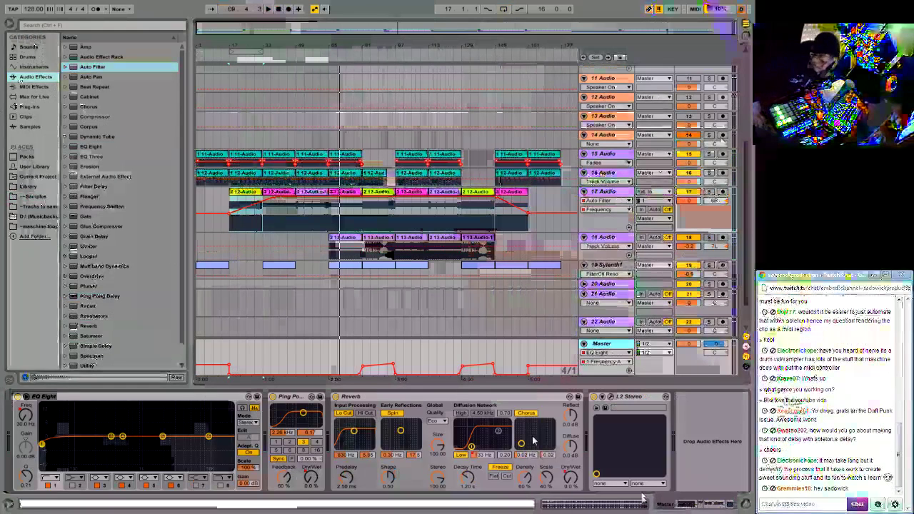
pyautogui.doubleClick(351, 396)
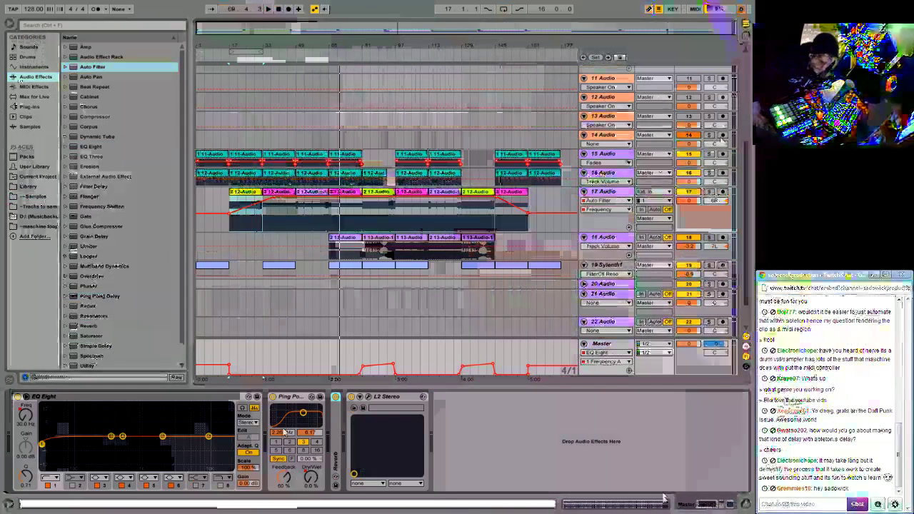
pyautogui.moveTo(81, 328); pyautogui.dragTo(331, 426)
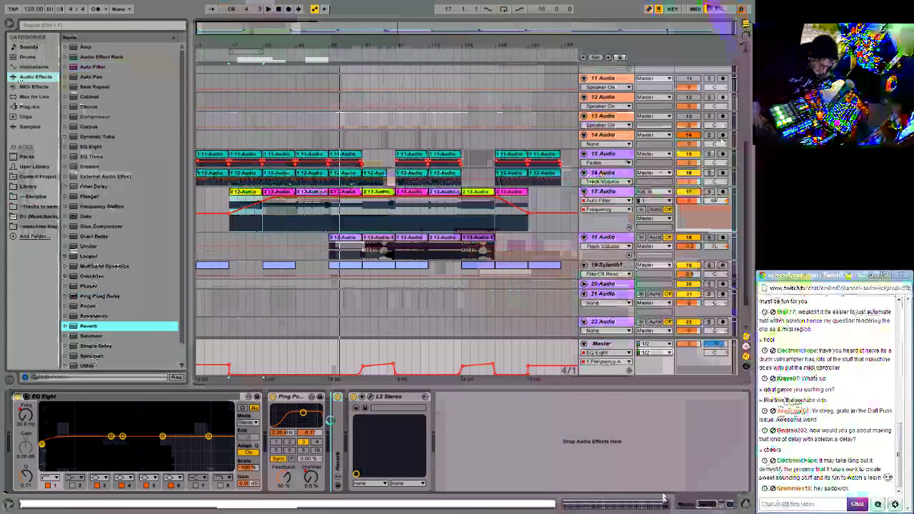
pyautogui.moveTo(331, 421); pyautogui.dragTo(333, 422)
pyautogui.moveTo(571, 474); pyautogui.dragTo(570, 500)
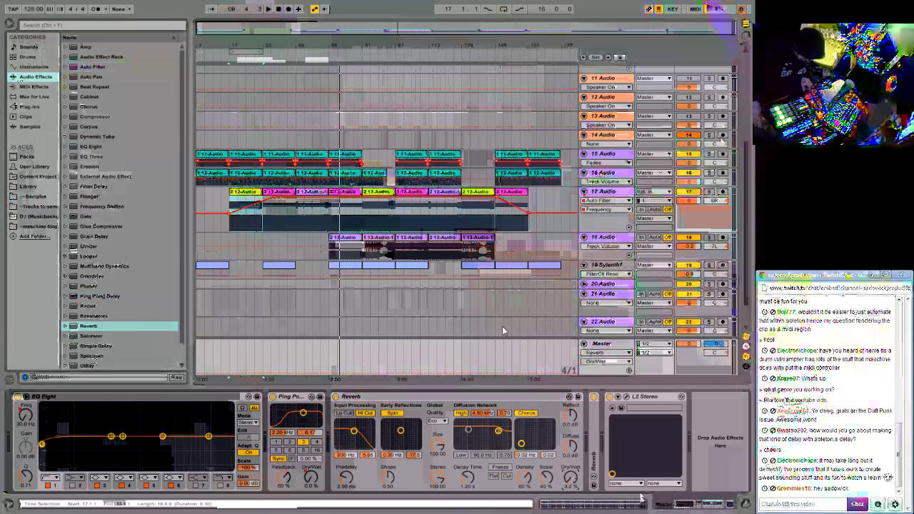
# Raise the new Master Reverb's Dry/Wet automation across bars 81 to 97 and repeat it across bars 129 to 145.
pyautogui.click(409, 362)
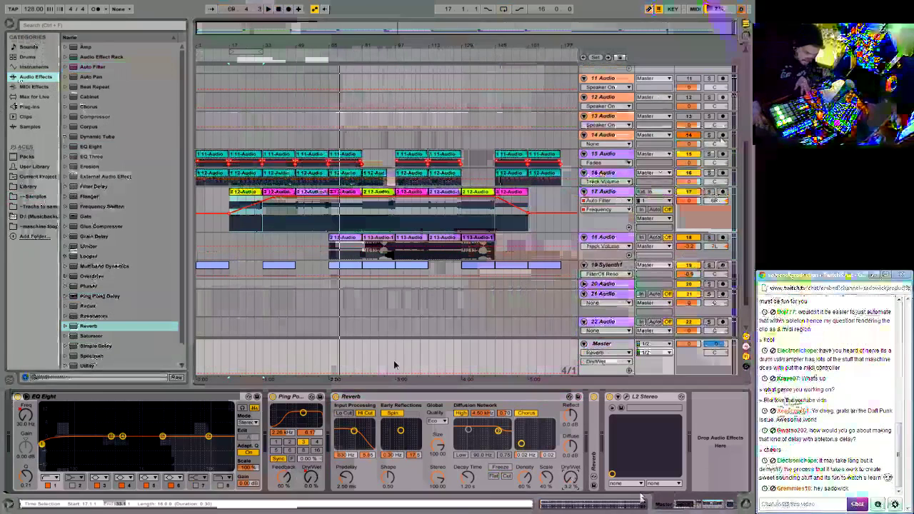
pyautogui.moveTo(394, 365); pyautogui.dragTo(364, 365)
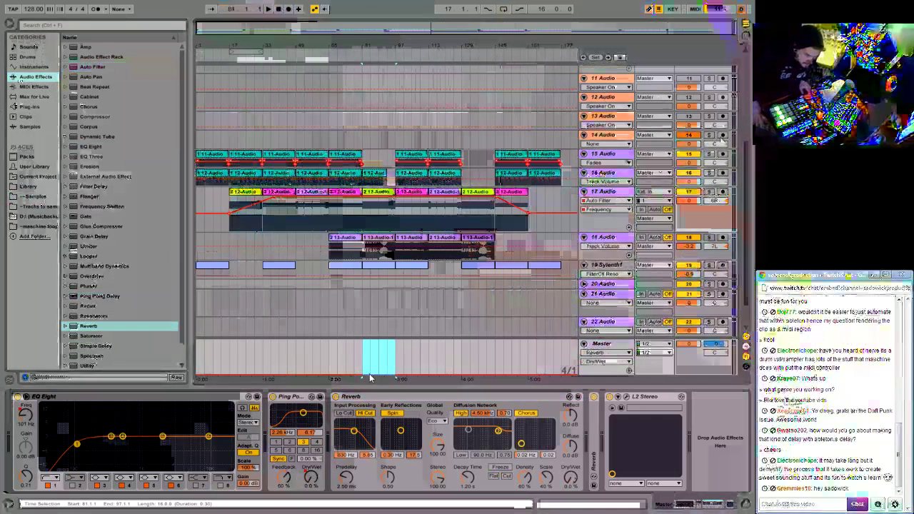
pyautogui.moveTo(459, 367); pyautogui.dragTo(484, 368)
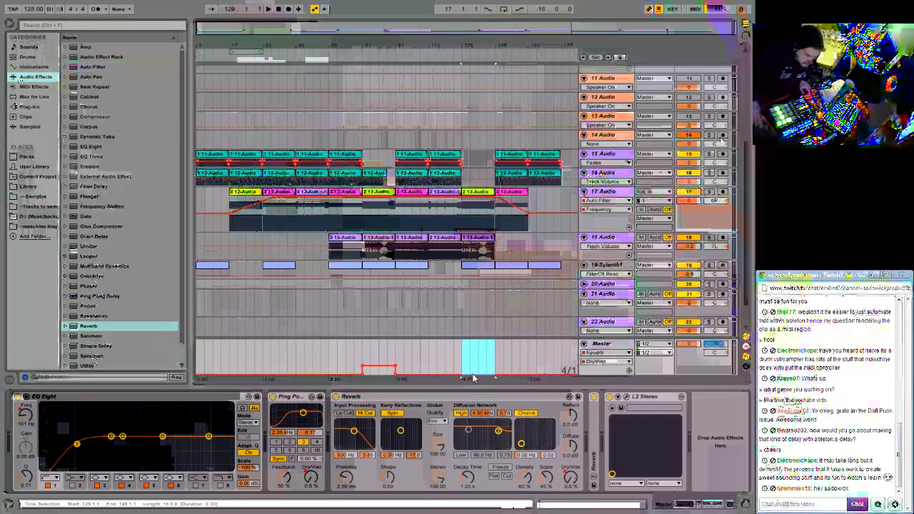
pyautogui.hotkey('shift', 'Right')
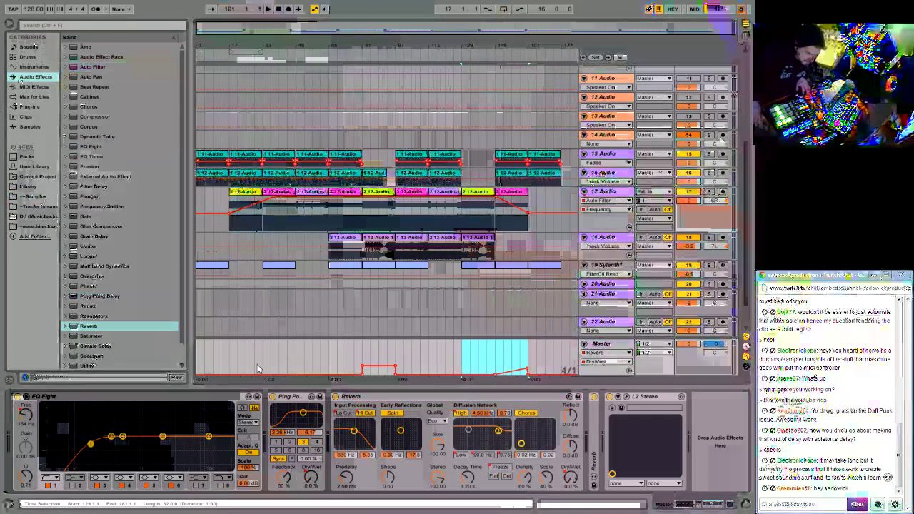
pyautogui.hotkey('ctrl', 'v')
# Draw rising ramps in the Master Reverb's Dry/Wet automation leading up to bar 33 and bar 177.
pyautogui.click(263, 360)
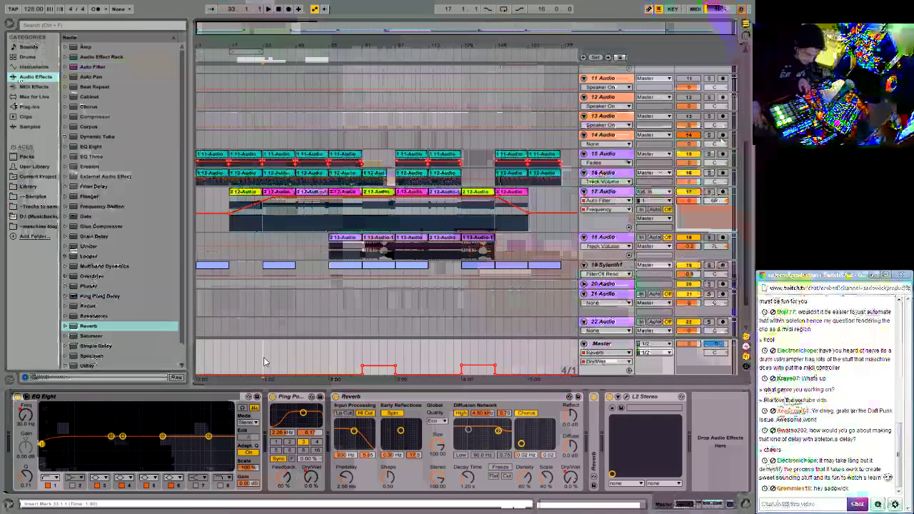
pyautogui.click(259, 363)
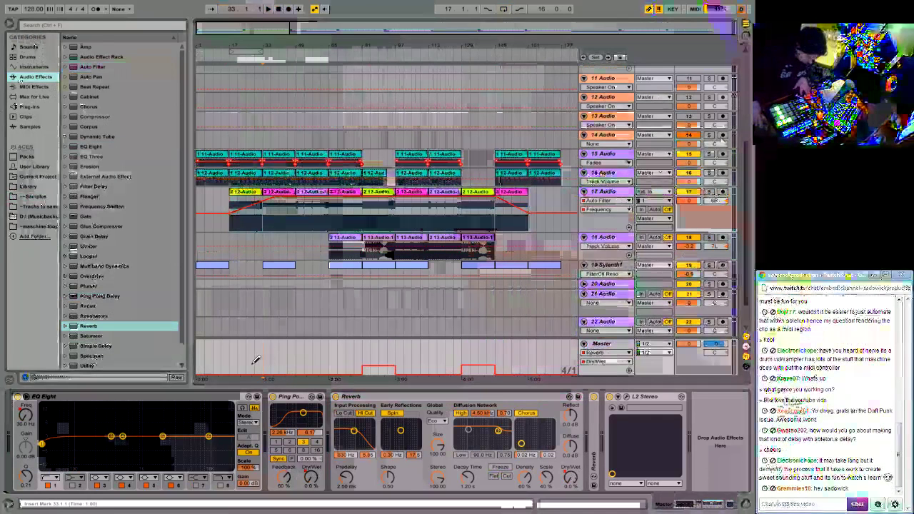
pyautogui.moveTo(252, 373); pyautogui.dragTo(236, 375)
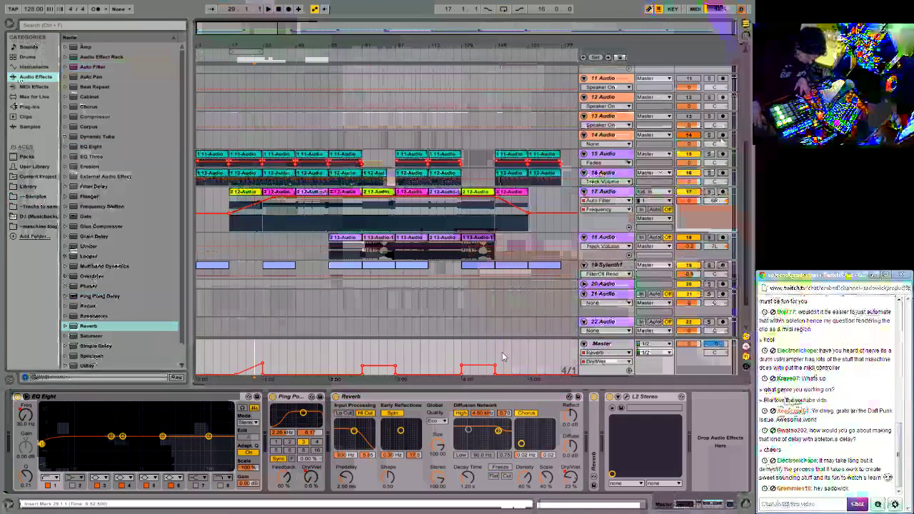
pyautogui.click(556, 369)
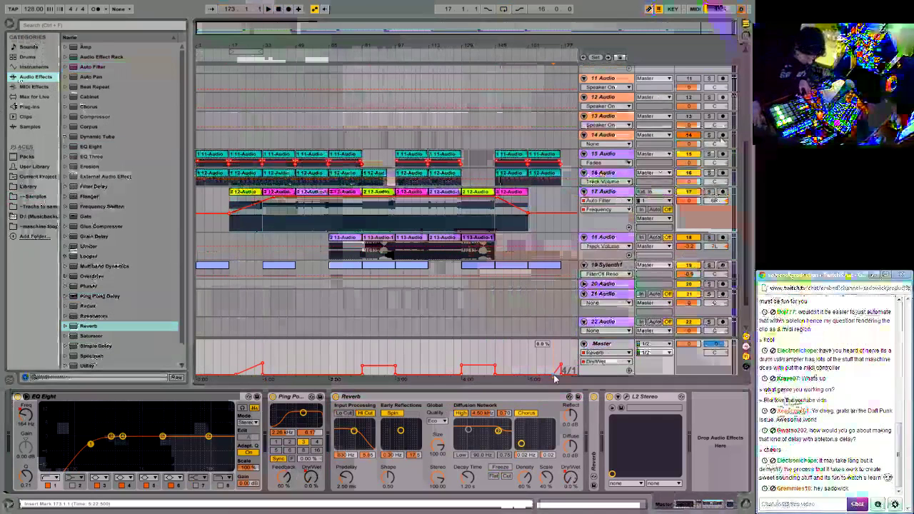
pyautogui.moveTo(555, 379); pyautogui.dragTo(538, 379)
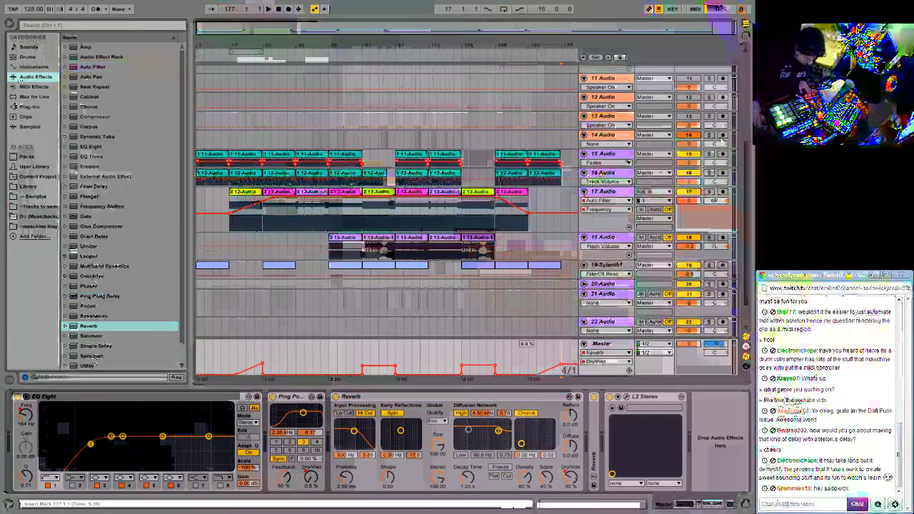
# Audition the arrangement from about bar 42 and again from about bar 65.
pyautogui.click(282, 50)
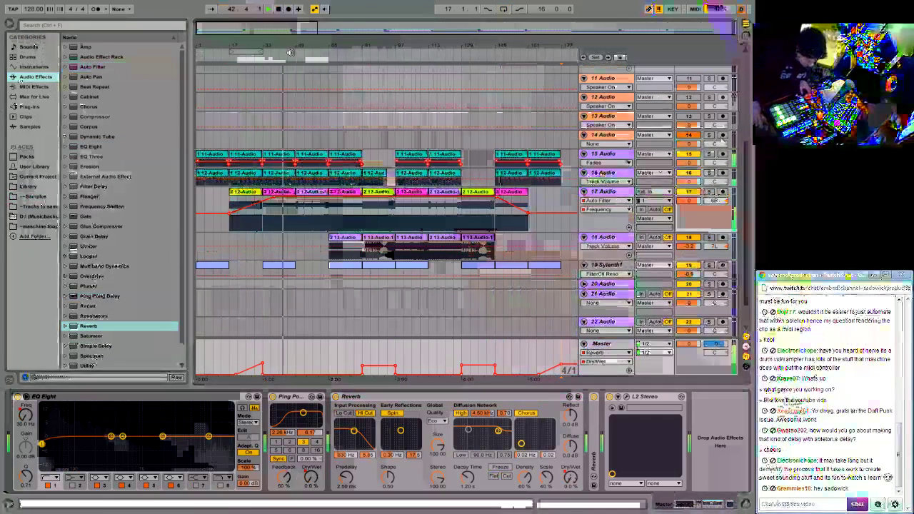
pyautogui.press('space')
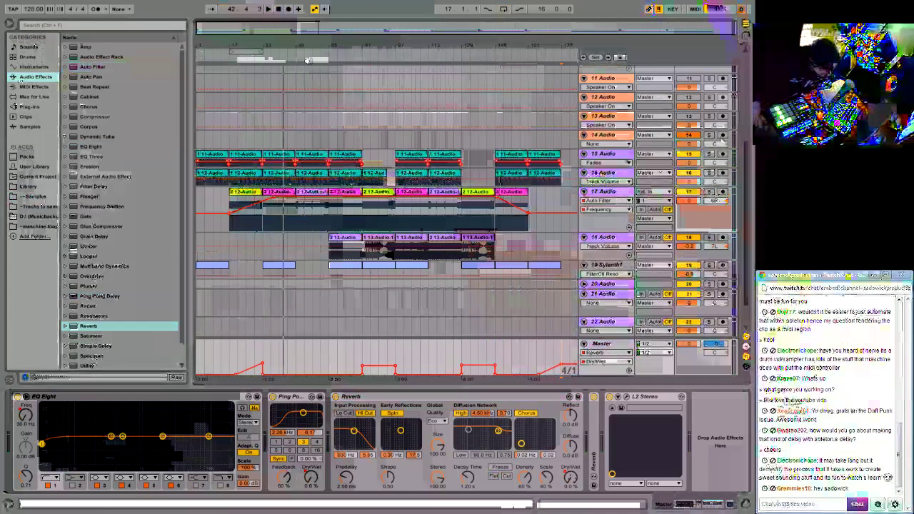
pyautogui.click(329, 54)
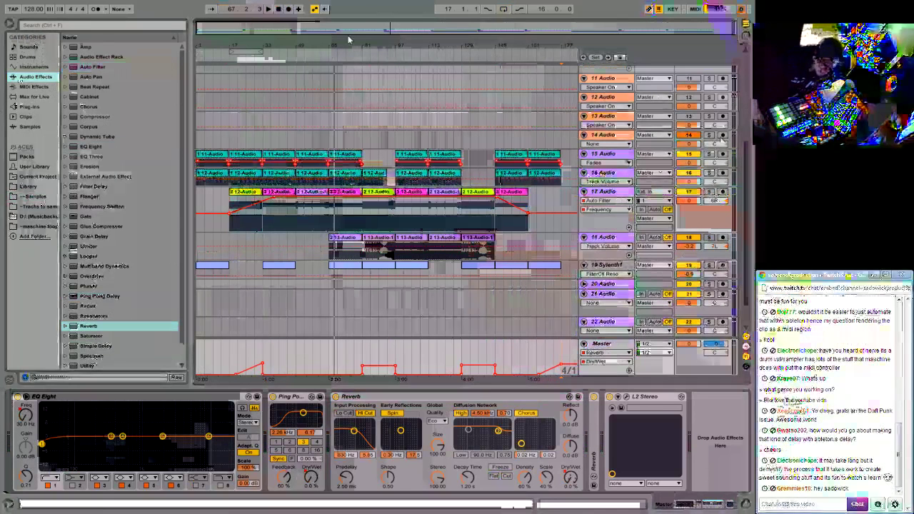
# Fold track 17, insert the Waves C6 Stereo plug-in on the Master just before L2 Stereo, and move its window clear of the transport.
pyautogui.click(602, 192)
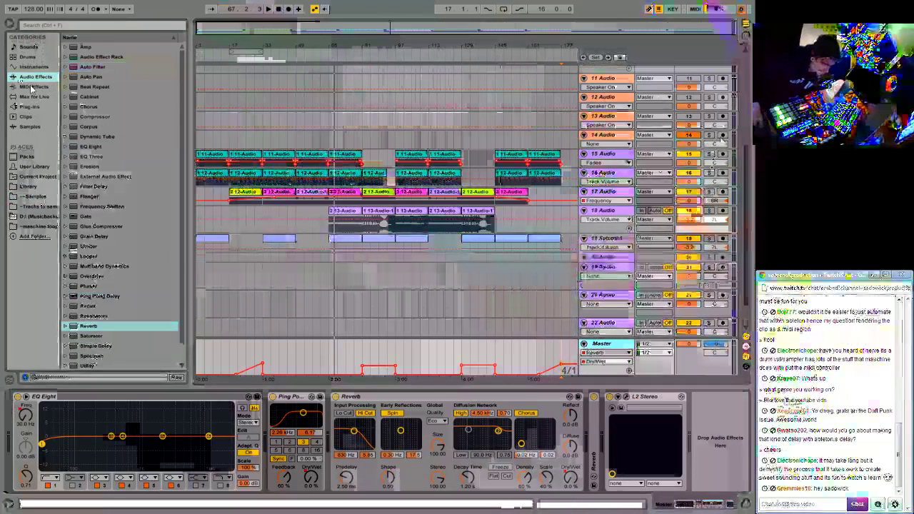
pyautogui.click(33, 109)
pyautogui.click(66, 116)
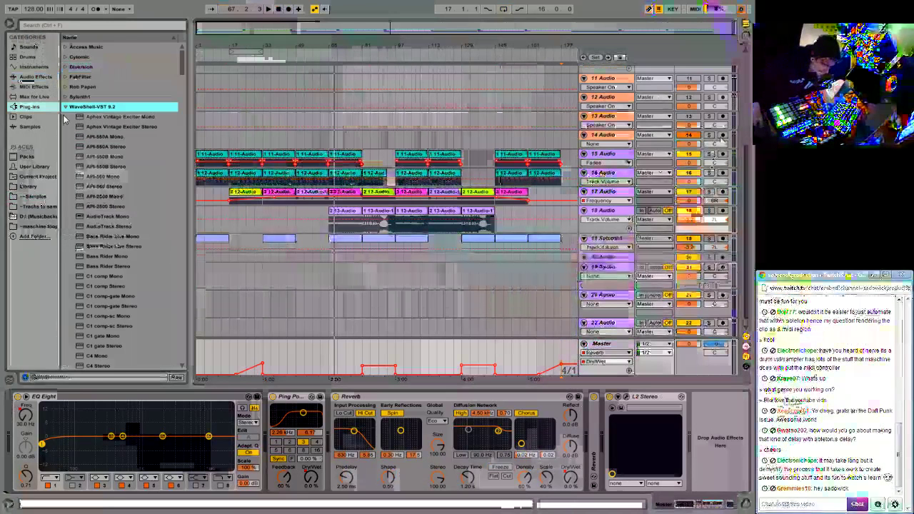
pyautogui.moveTo(184, 75)
pyautogui.mouseDown()
pyautogui.moveTo(179, 161)
pyautogui.moveTo(191, 85)
pyautogui.mouseUp()
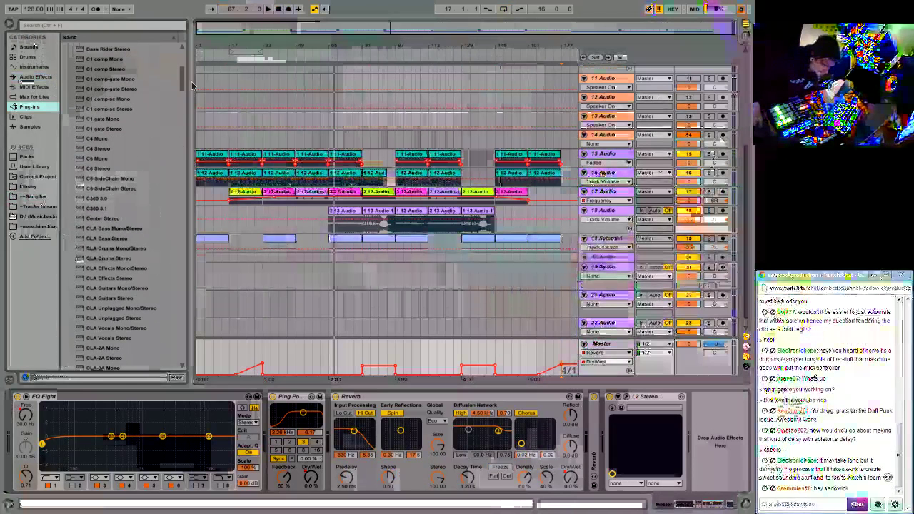
pyautogui.moveTo(86, 170); pyautogui.dragTo(592, 434)
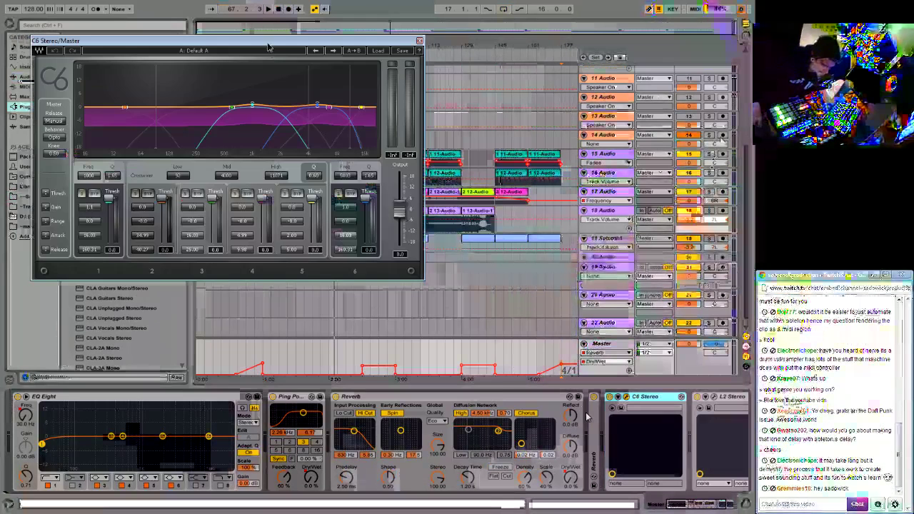
pyautogui.moveTo(268, 47); pyautogui.dragTo(348, 167)
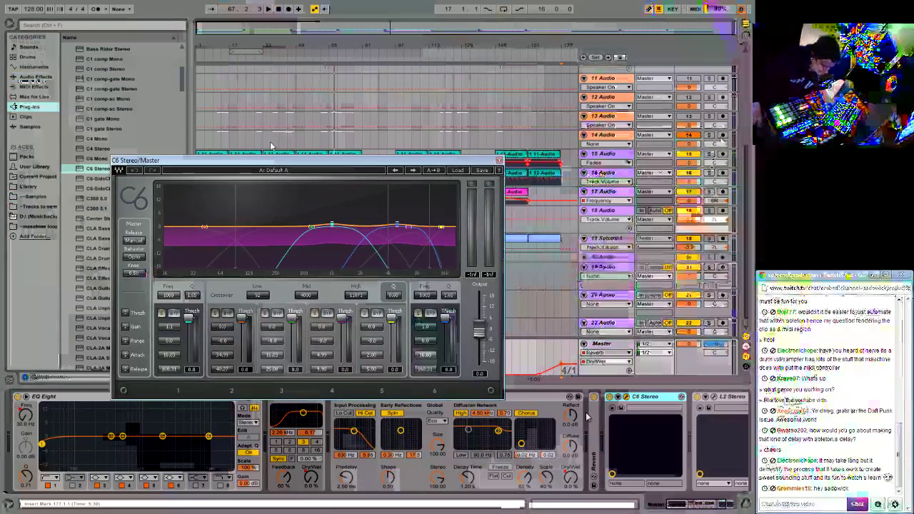
pyautogui.moveTo(272, 162); pyautogui.dragTo(281, 157)
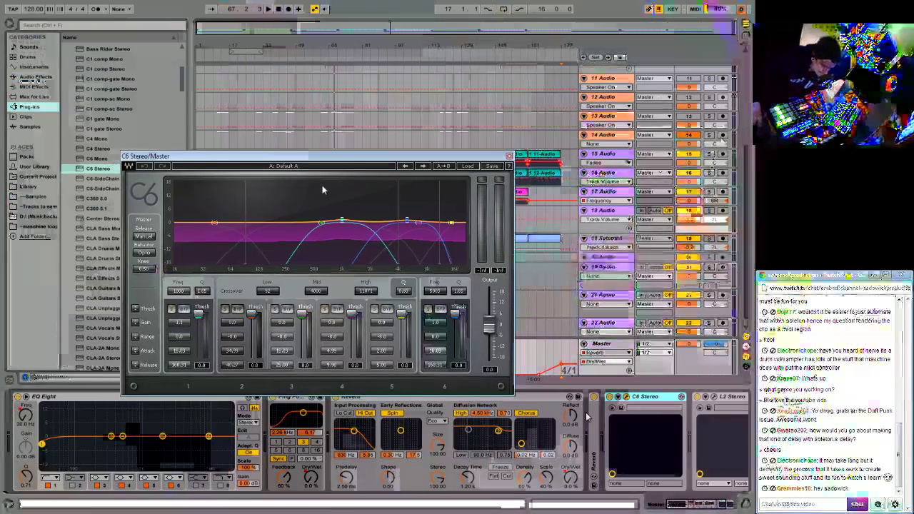
pyautogui.moveTo(337, 161); pyautogui.dragTo(347, 196)
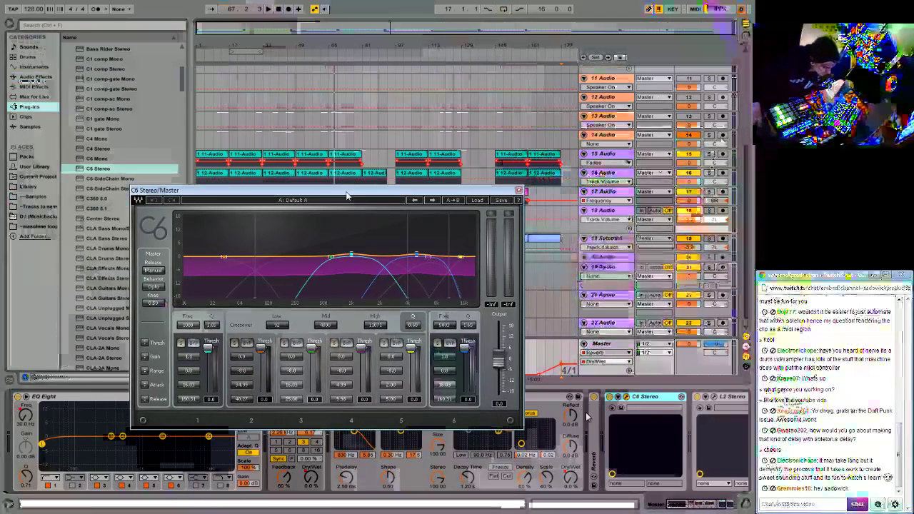
pyautogui.moveTo(346, 195); pyautogui.dragTo(349, 189)
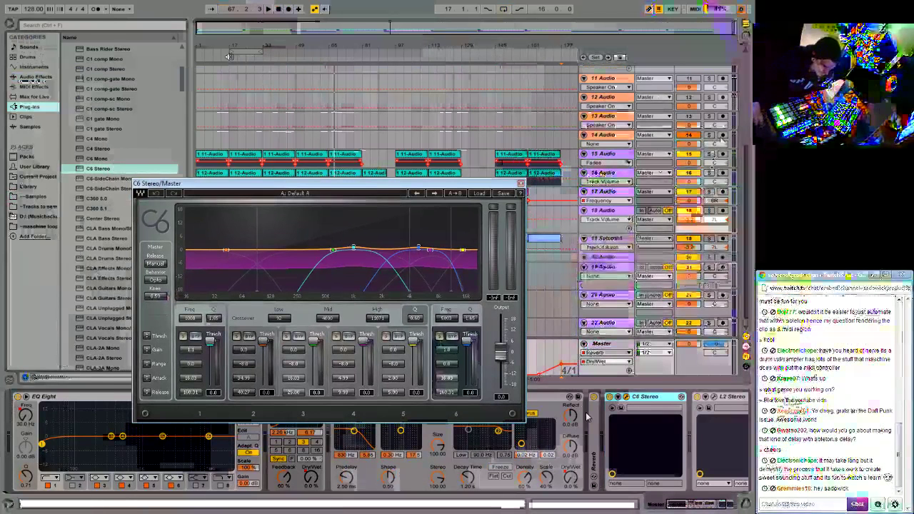
# Play the song while raising the C6 low band's gain to 2.2 and lowering that band's threshold to -11.1.
pyautogui.click(269, 9)
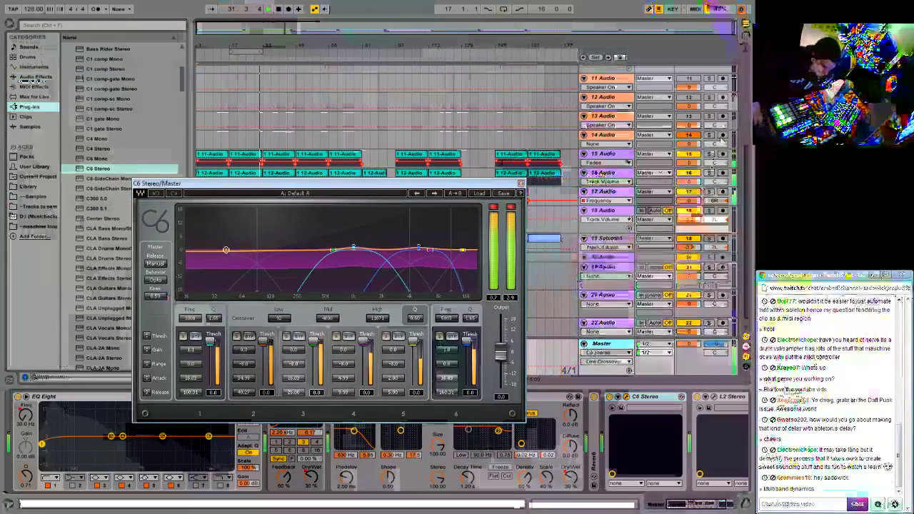
pyautogui.moveTo(225, 251); pyautogui.dragTo(225, 245)
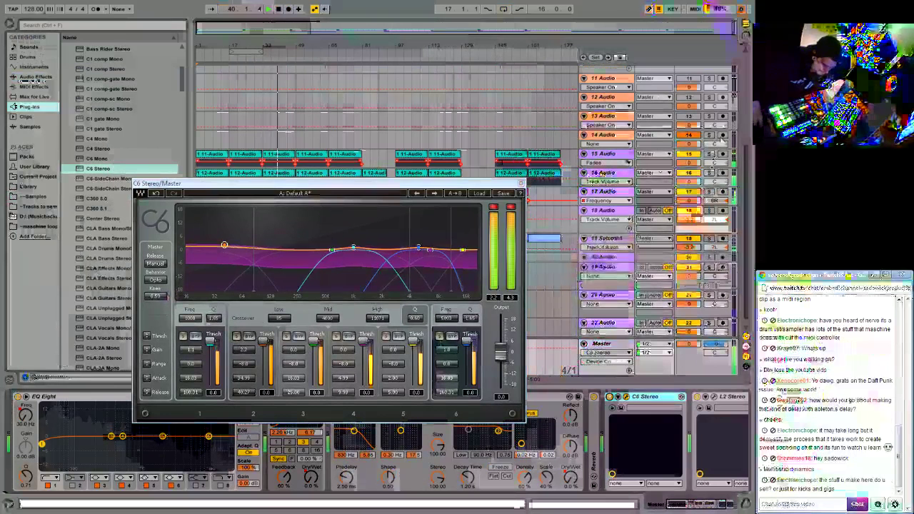
pyautogui.moveTo(264, 345); pyautogui.dragTo(264, 347)
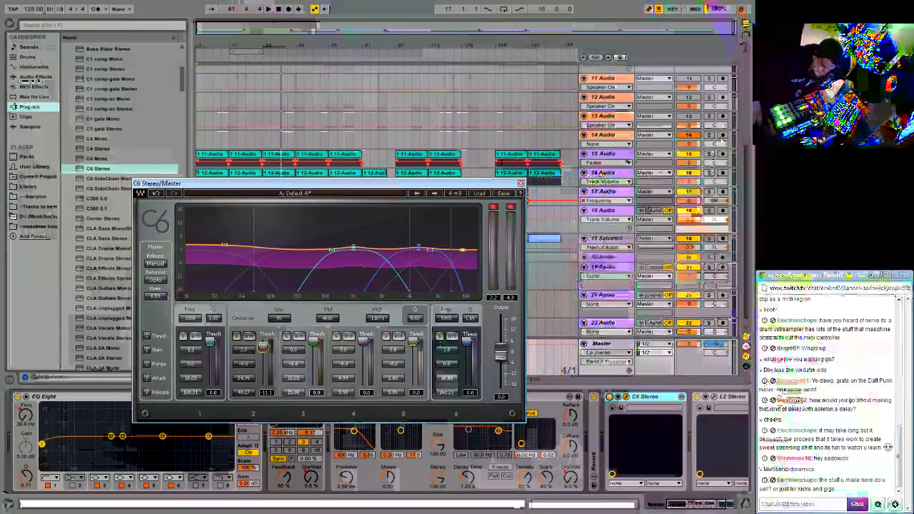
pyautogui.moveTo(780, 489); pyautogui.dragTo(857, 493)
pyautogui.click(844, 494)
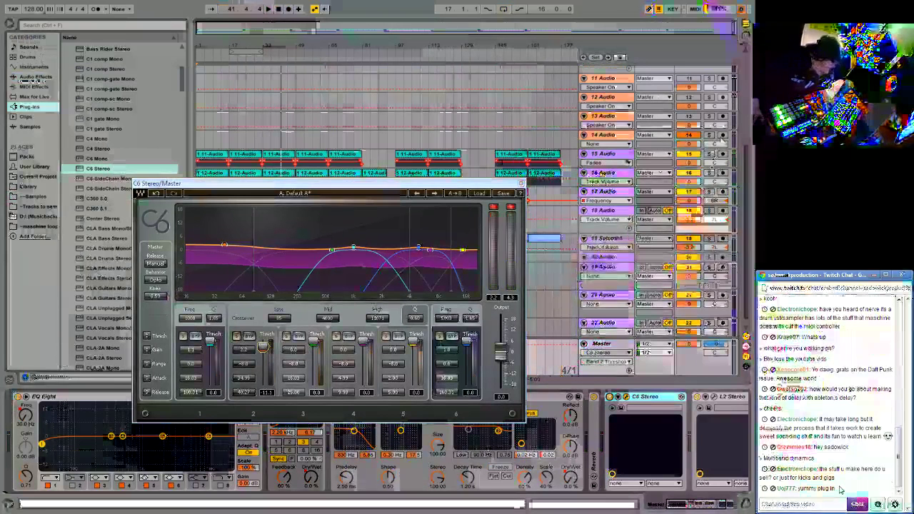
pyautogui.moveTo(391, 188); pyautogui.dragTo(365, 159)
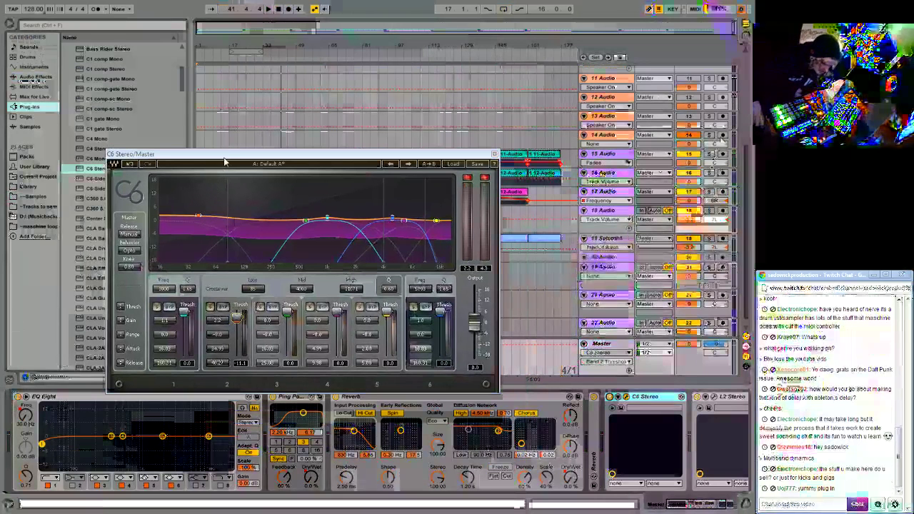
# Raise the C6 low band further and shift its two floating bands to higher frequencies, auditioning the result from bar 33.
pyautogui.press('space')
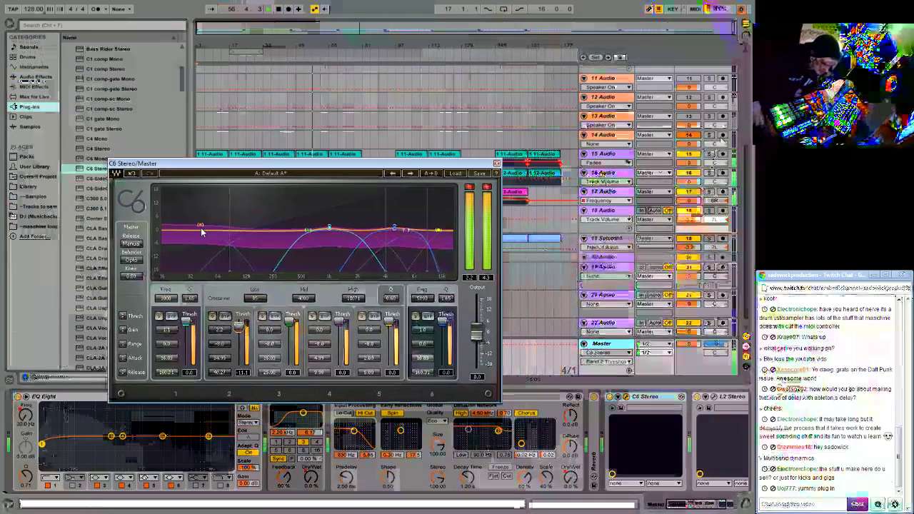
pyautogui.moveTo(200, 226); pyautogui.dragTo(204, 223)
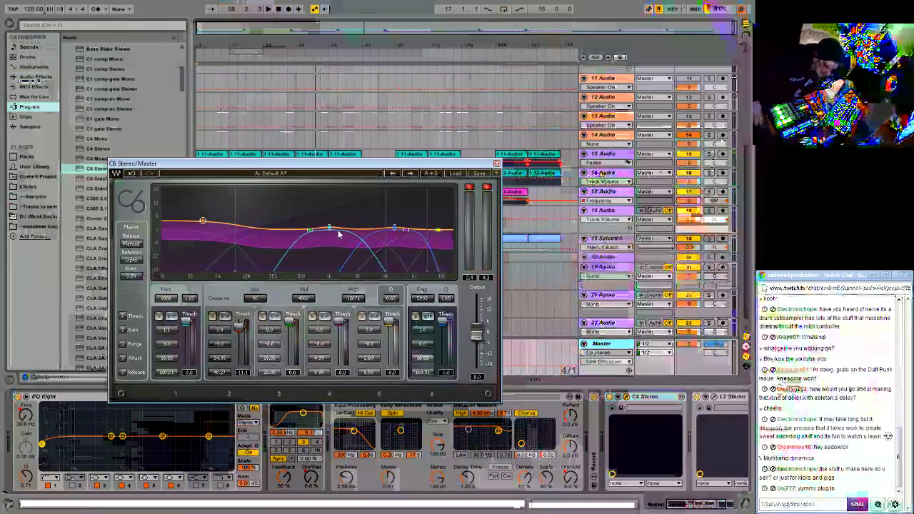
pyautogui.moveTo(342, 225); pyautogui.dragTo(414, 224)
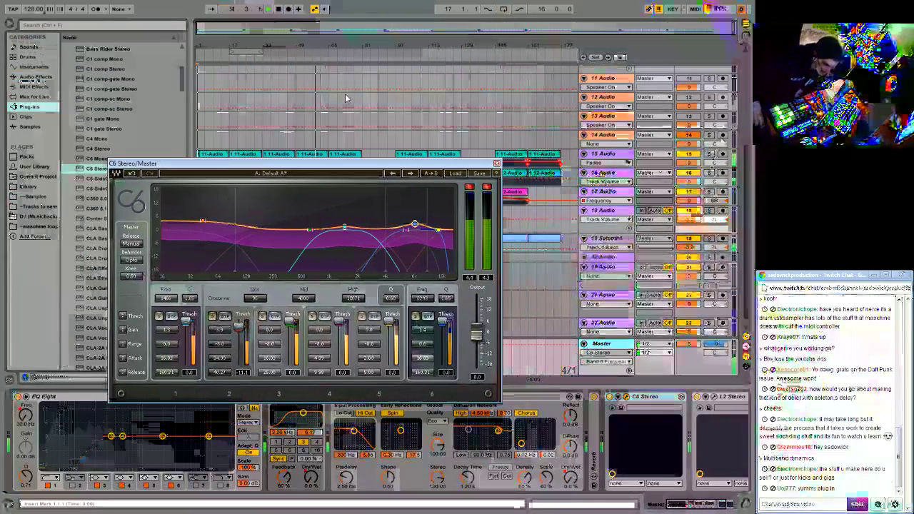
pyautogui.click(284, 155)
pyautogui.press('space')
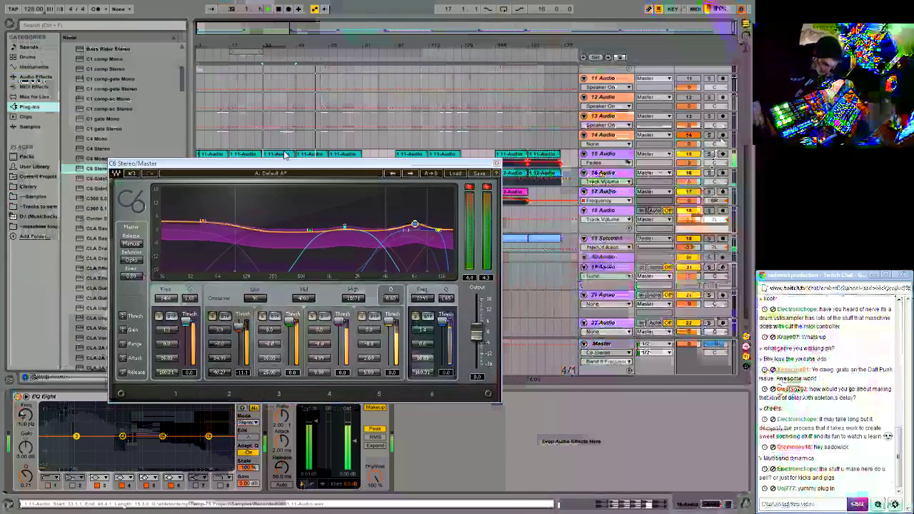
pyautogui.click(202, 223)
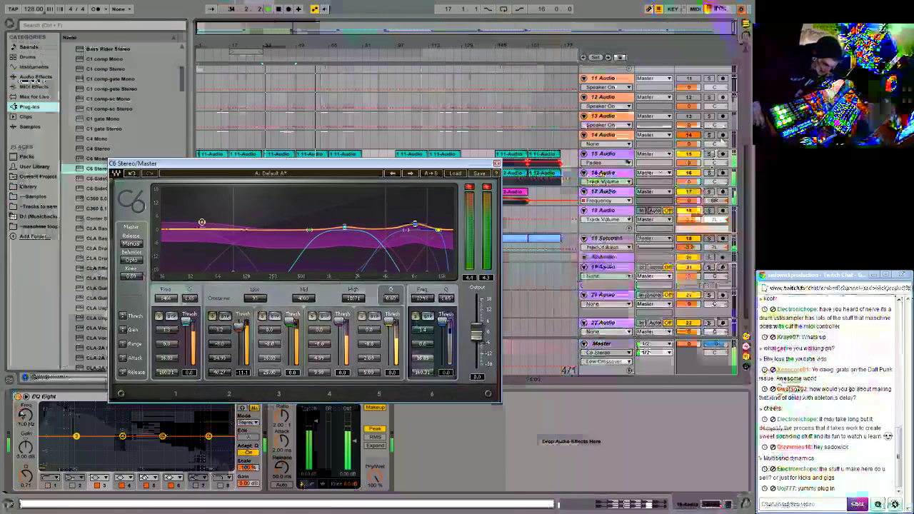
# Close the C6 window and insert the LinEQ Lowband Stereo plug-in between C6 Stereo and L2 Stereo on the Master.
pyautogui.click(603, 344)
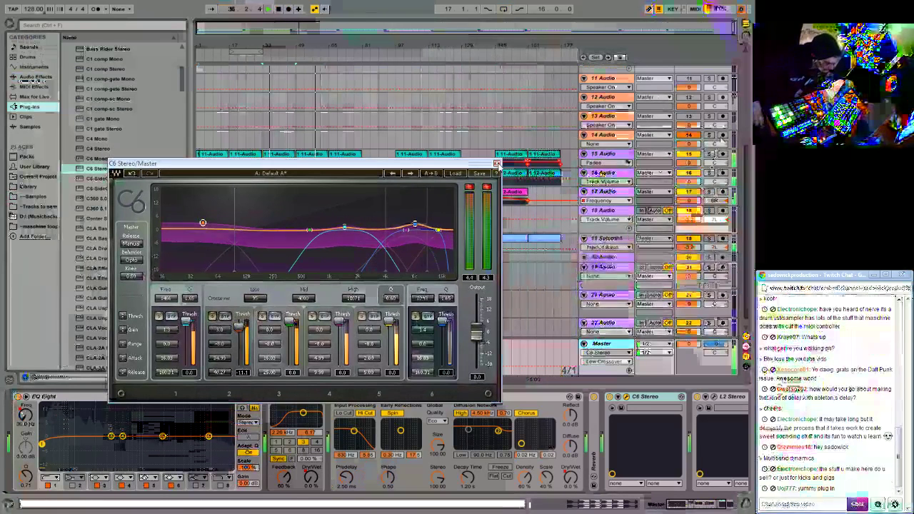
pyautogui.click(498, 163)
pyautogui.click(677, 504)
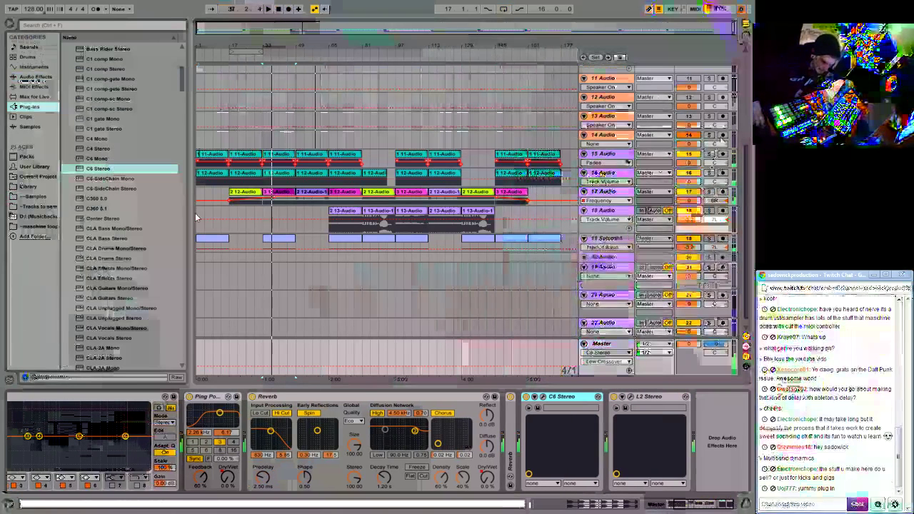
pyautogui.moveTo(182, 85); pyautogui.dragTo(189, 180)
pyautogui.scroll(-5, 135, 280)
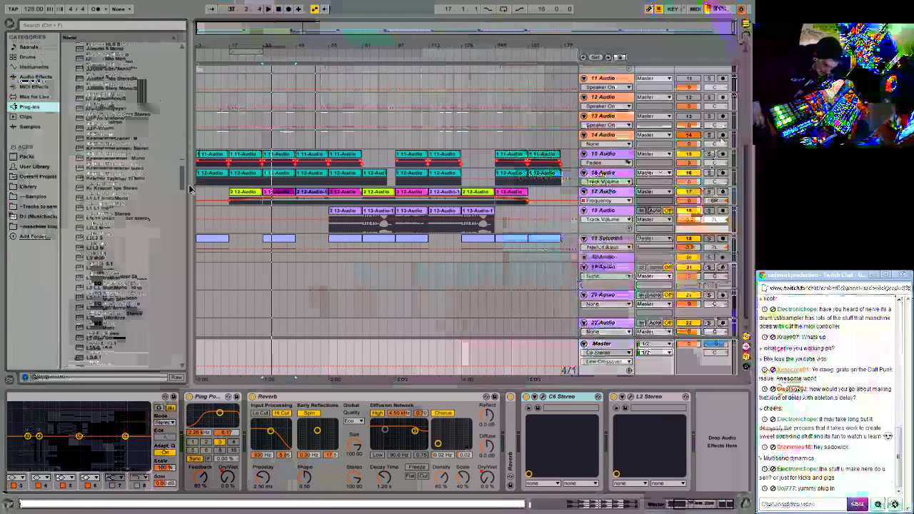
pyautogui.moveTo(107, 295)
pyautogui.mouseDown()
pyautogui.moveTo(510, 439)
pyautogui.moveTo(575, 457)
pyautogui.moveTo(584, 450)
pyautogui.mouseUp()
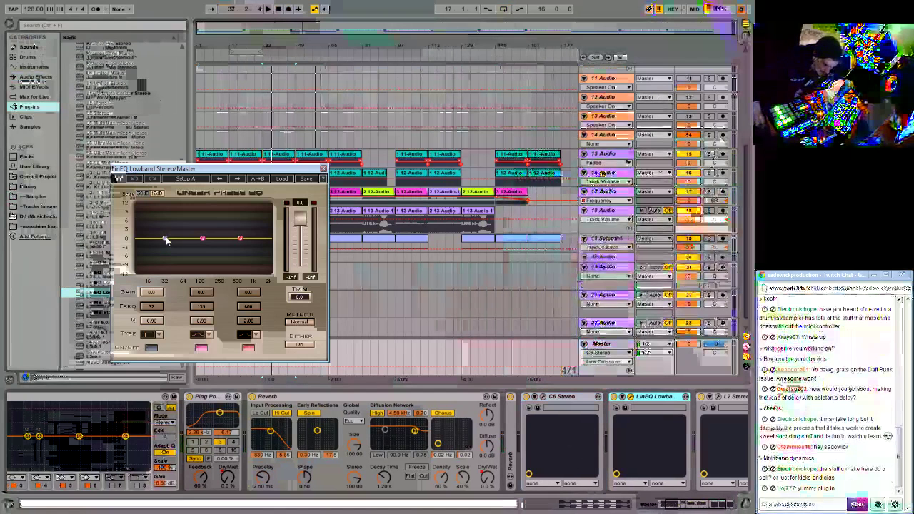
# Lower the LinEQ's first band at 32 Hz to a gain of -7.8, audition it, and close the plug-in window.
pyautogui.moveTo(165, 240); pyautogui.dragTo(165, 259)
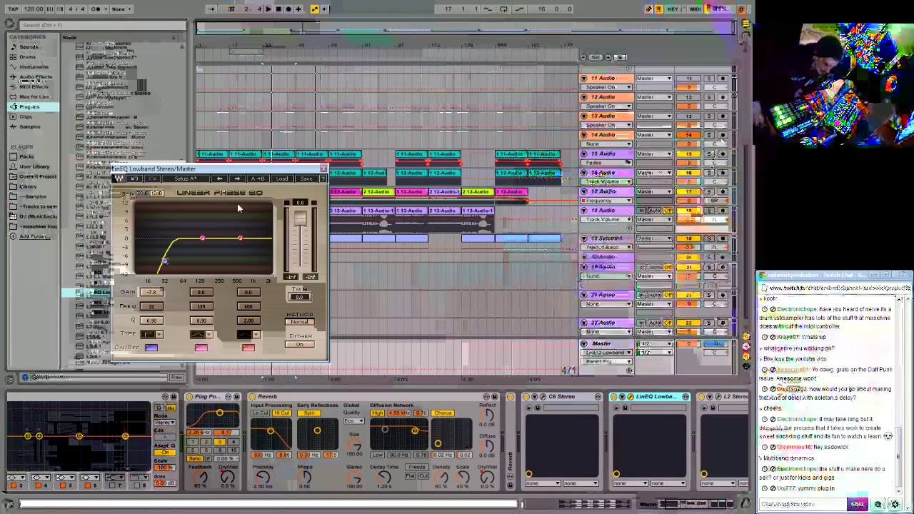
pyautogui.press('space')
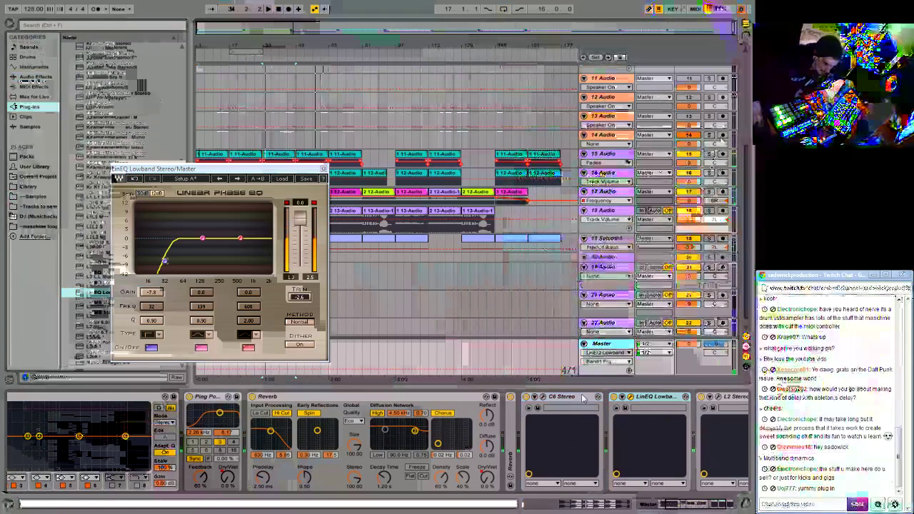
pyautogui.click(323, 169)
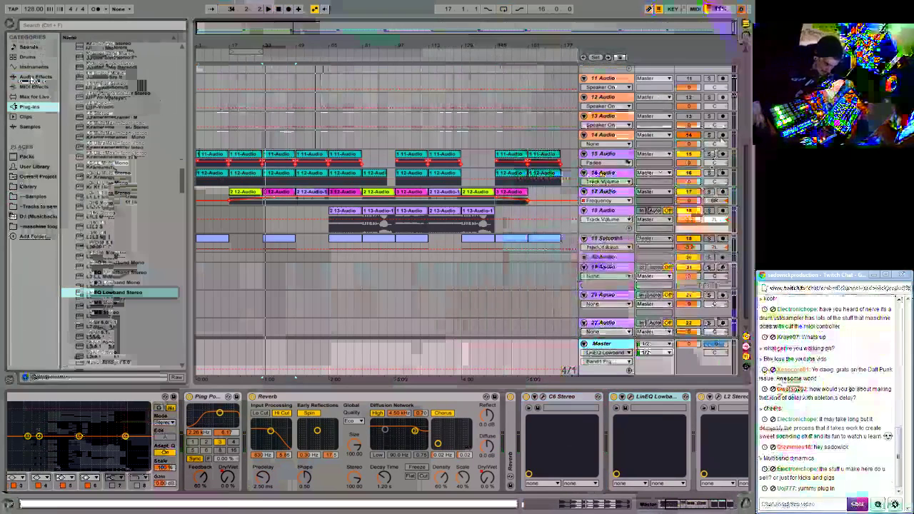
pyautogui.click(32, 77)
pyautogui.doubleClick(96, 227)
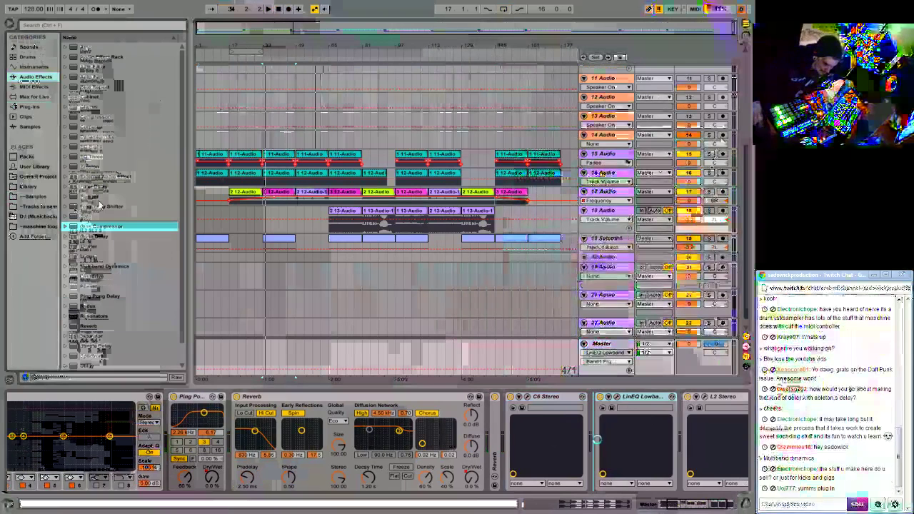
pyautogui.moveTo(597, 439); pyautogui.dragTo(597, 438)
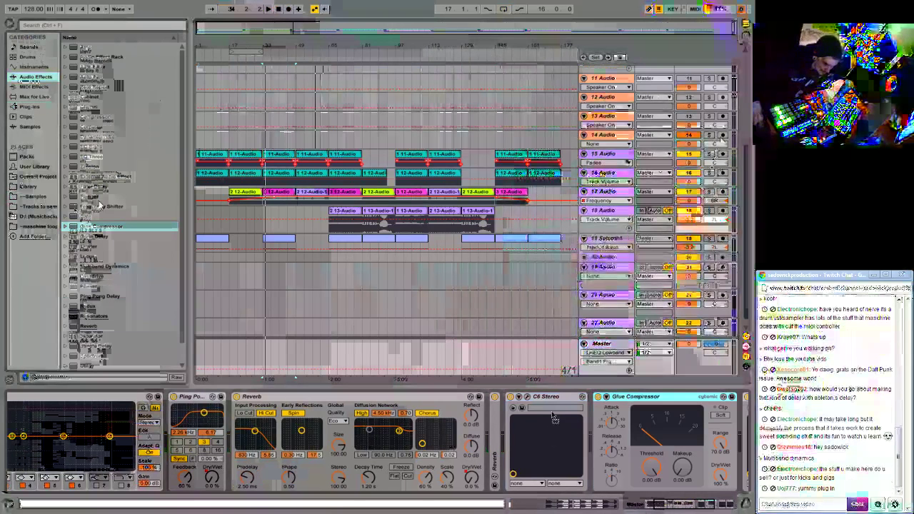
pyautogui.click(682, 506)
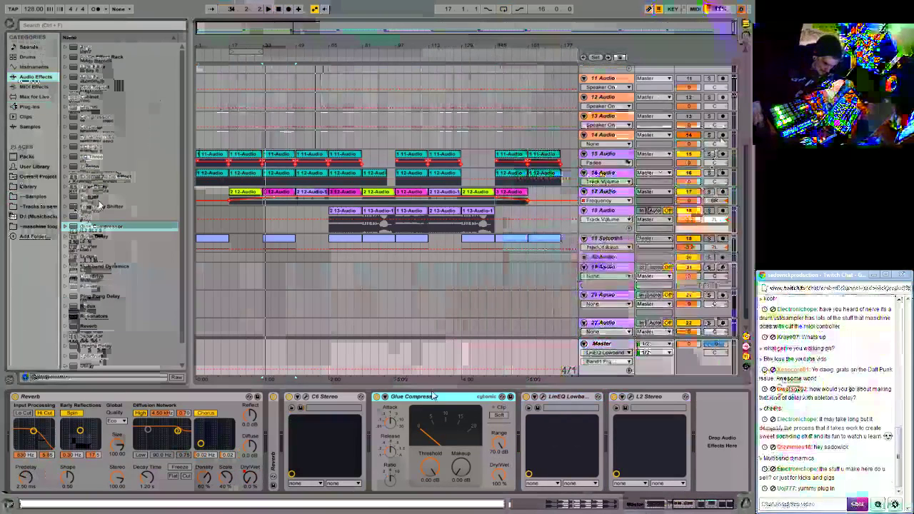
# Adjust the Glue Compressor's attack during playback from bar 33 and set its threshold to -4.44 dB.
pyautogui.press('space')
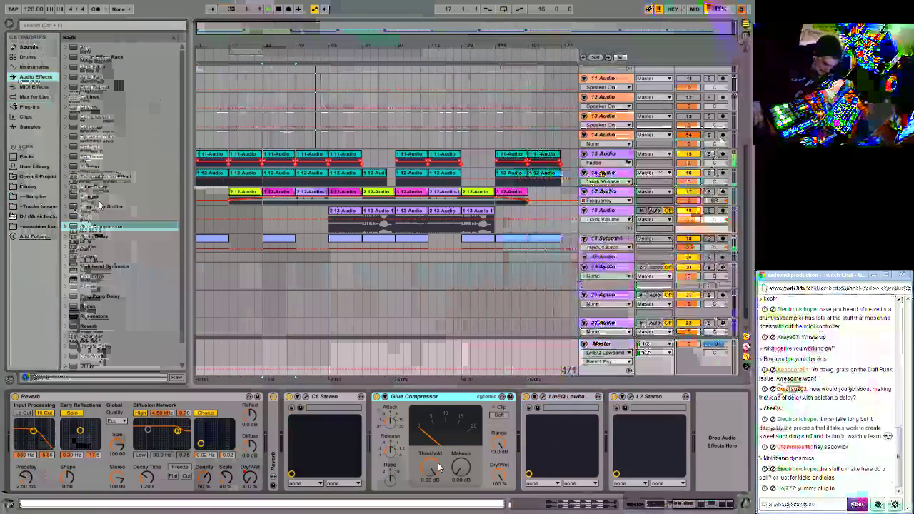
pyautogui.moveTo(430, 468)
pyautogui.mouseDown()
pyautogui.moveTo(430, 486)
pyautogui.moveTo(429, 471)
pyautogui.mouseUp()
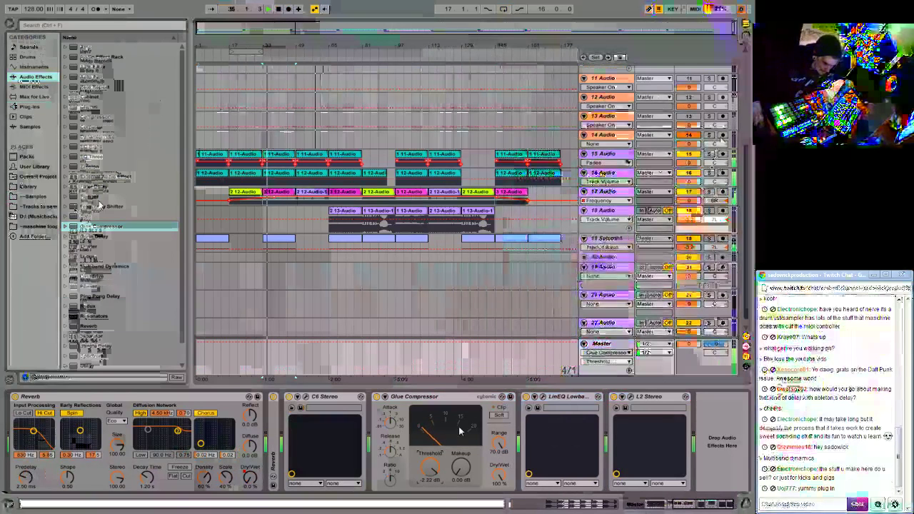
pyautogui.click(390, 419)
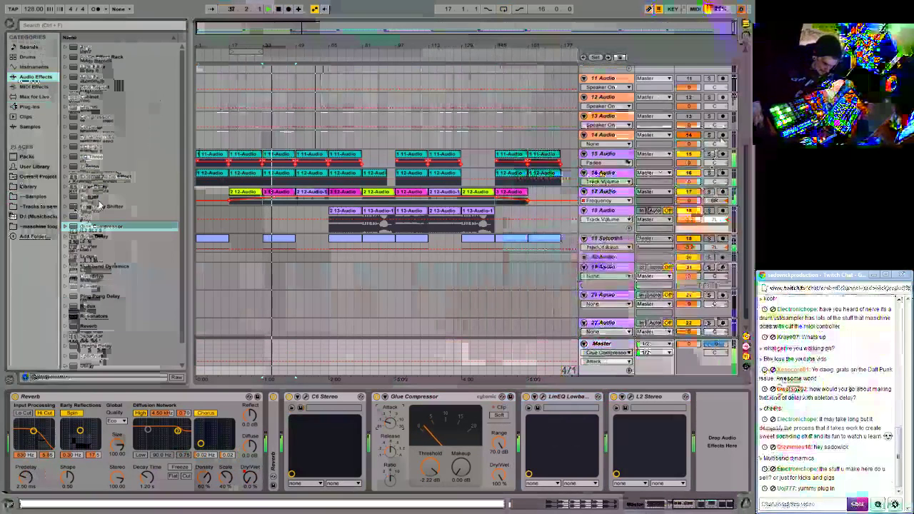
pyautogui.moveTo(431, 473); pyautogui.dragTo(443, 471)
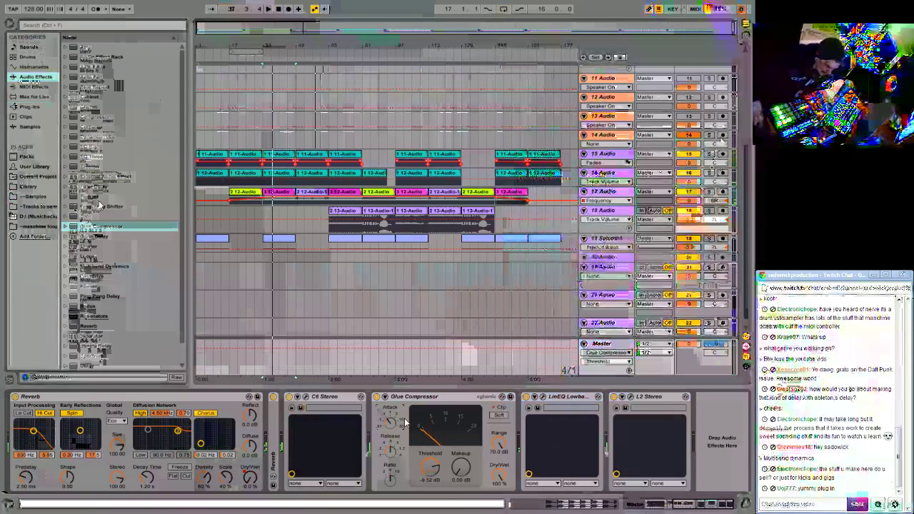
pyautogui.moveTo(390, 421); pyautogui.dragTo(391, 410)
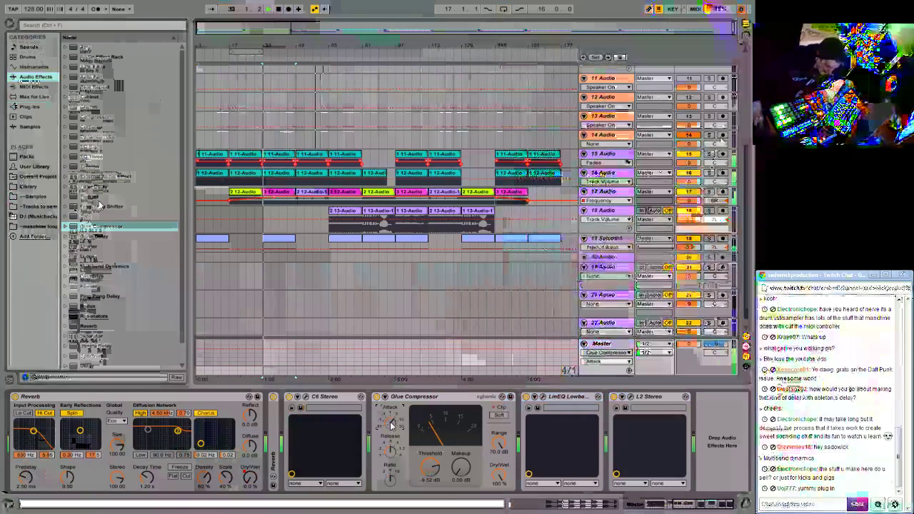
pyautogui.moveTo(391, 425); pyautogui.dragTo(391, 421)
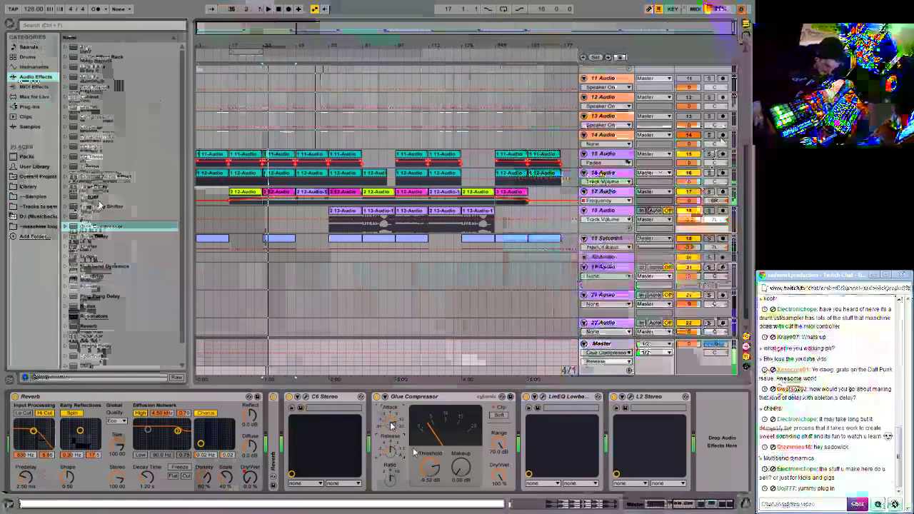
pyautogui.moveTo(433, 468); pyautogui.dragTo(434, 450)
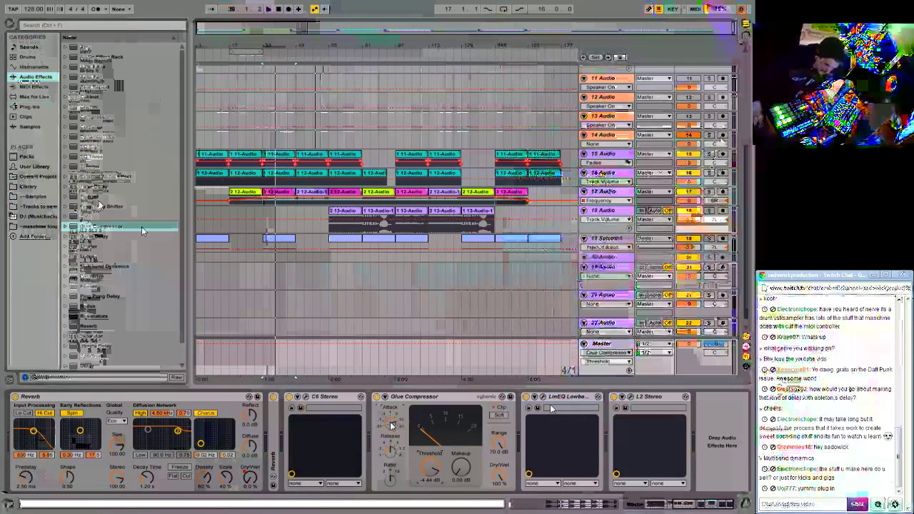
# Open the Master's L2 Stereo plug-in, place its window over the arrangement, and audition the mix through it.
pyautogui.click(632, 400)
pyautogui.moveTo(171, 2); pyautogui.dragTo(341, 163)
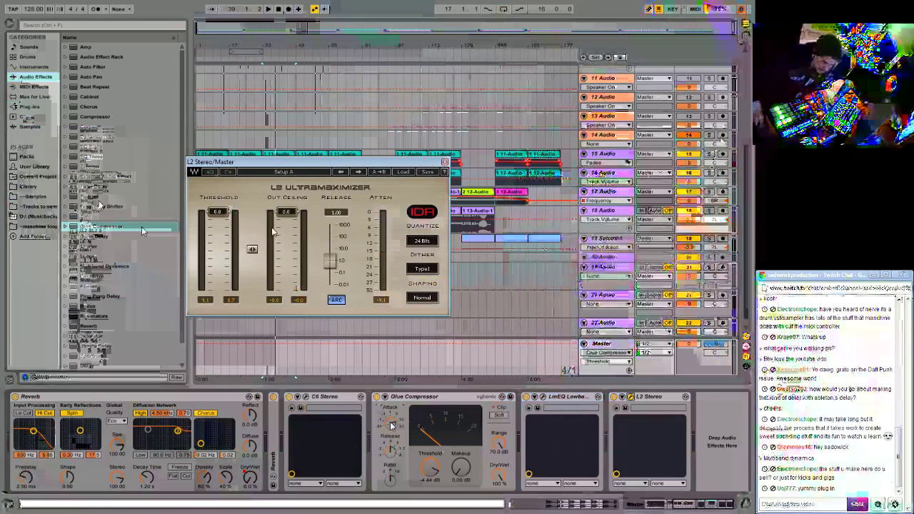
pyautogui.press('space')
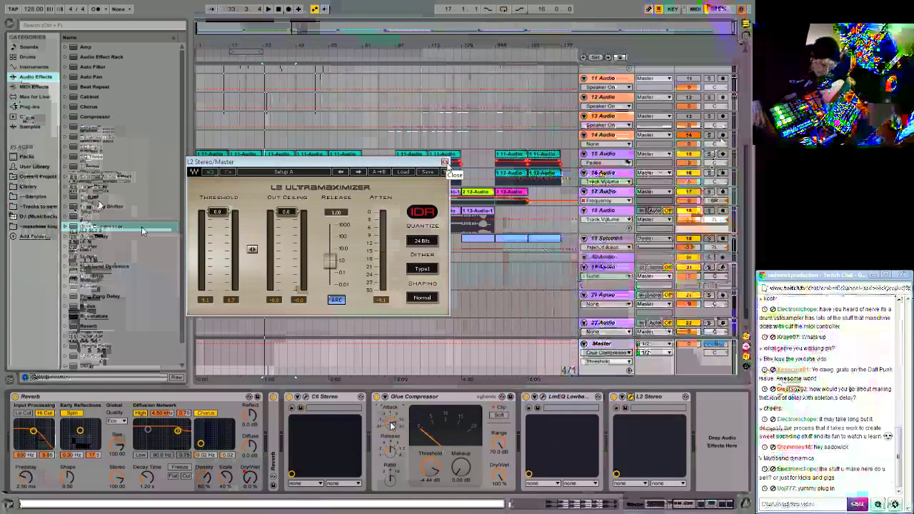
# Save the Live Set under a new name.
pyautogui.click(19, 3)
pyautogui.click(29, 88)
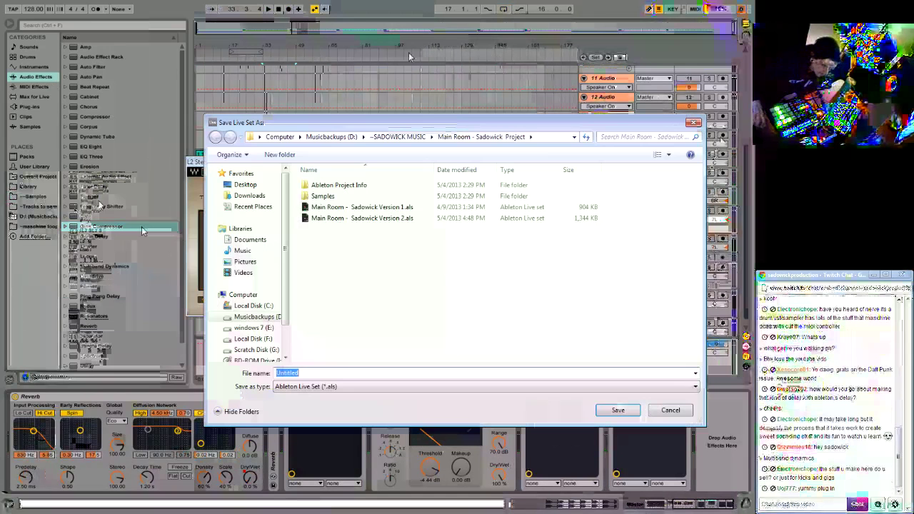
pyautogui.press('Escape')
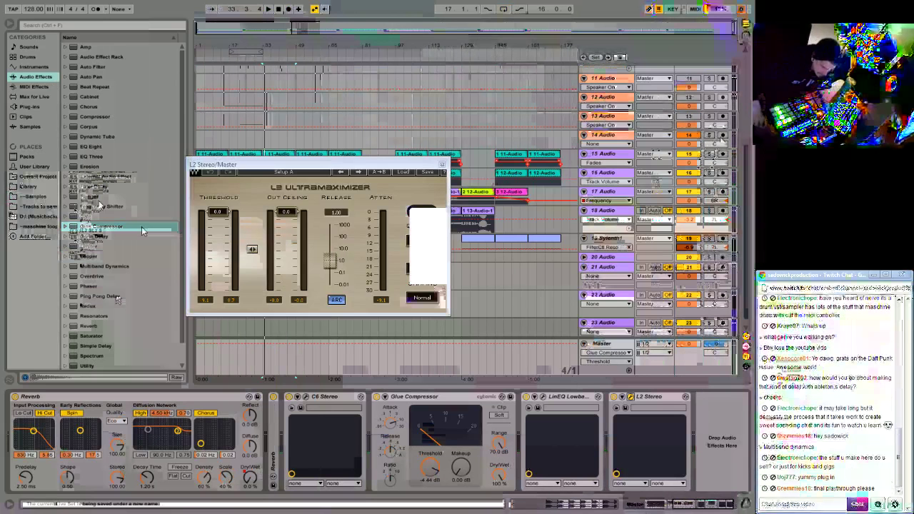
# Play the song from the beginning with the whole arrangement in view.
pyautogui.click(270, 9)
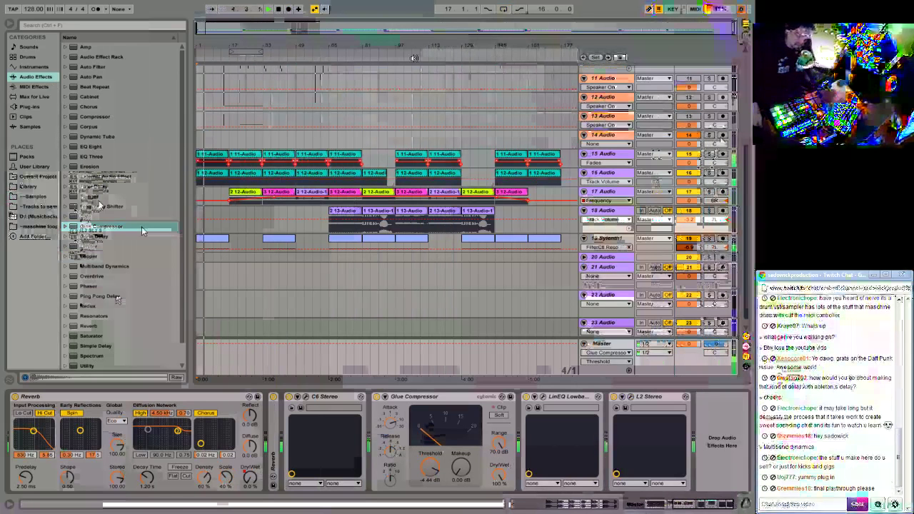
pyautogui.press('+')
pyautogui.press('-')
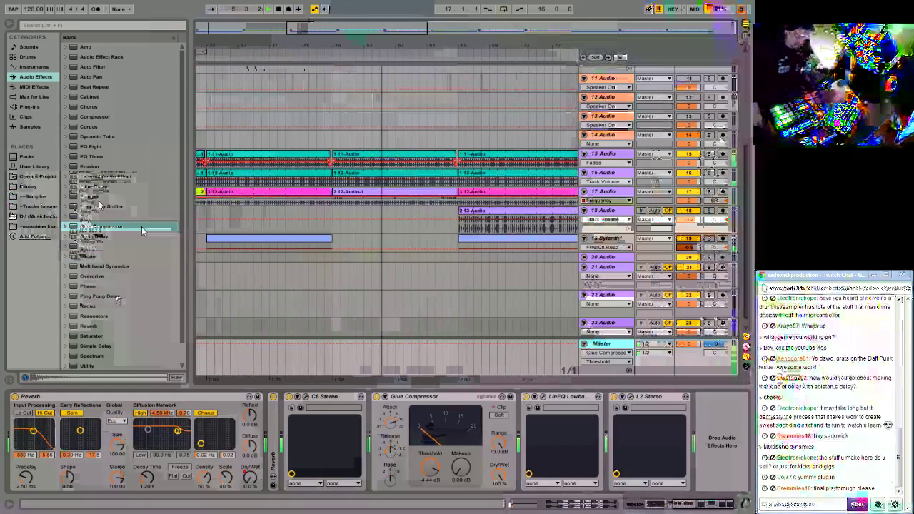
pyautogui.press('+')
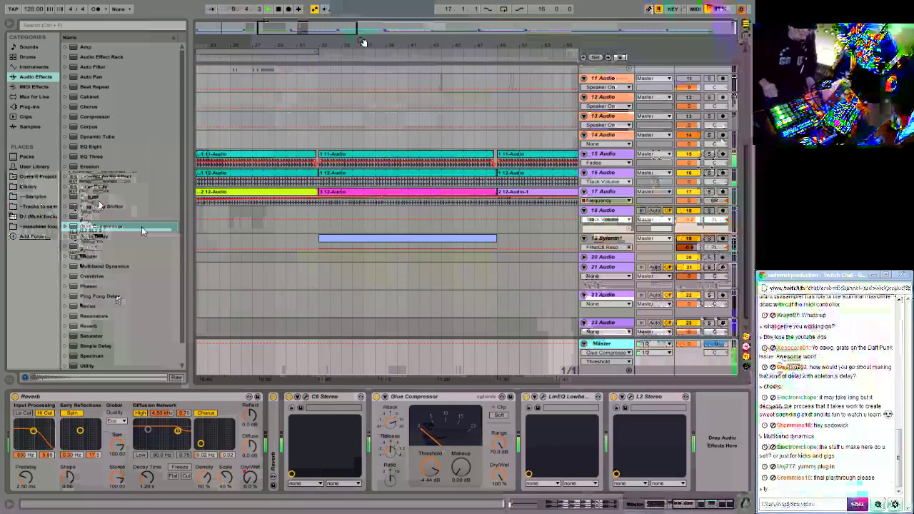
pyautogui.hotkey('ctrl', 'f')
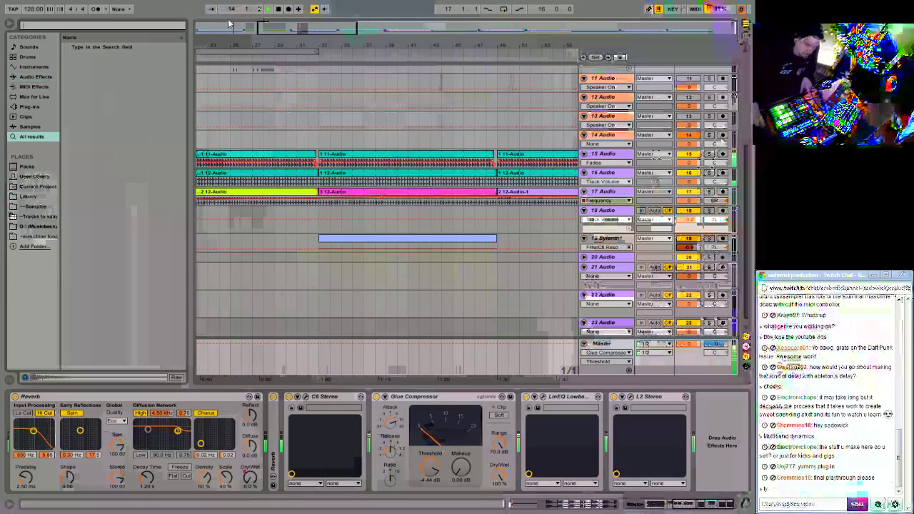
pyautogui.moveTo(230, 44); pyautogui.dragTo(230, 24)
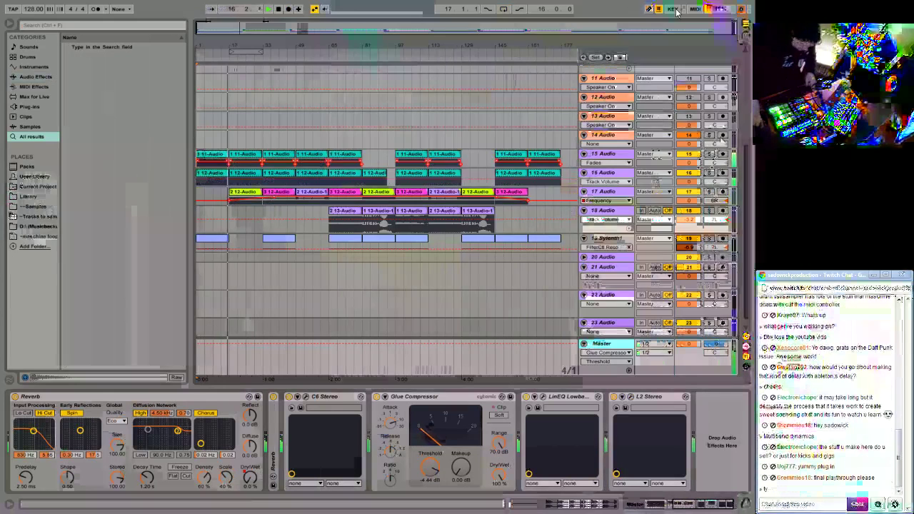
# In Session View, make the mixer section taller and narrow all tracks from 1 Audio to 23 Audio so they fit together.
pyautogui.press('Tab')
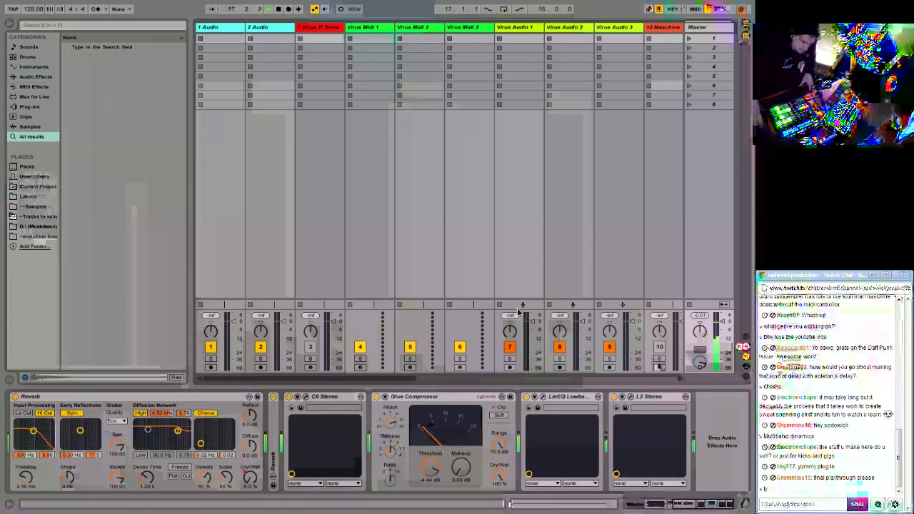
pyautogui.moveTo(521, 307); pyautogui.dragTo(526, 139)
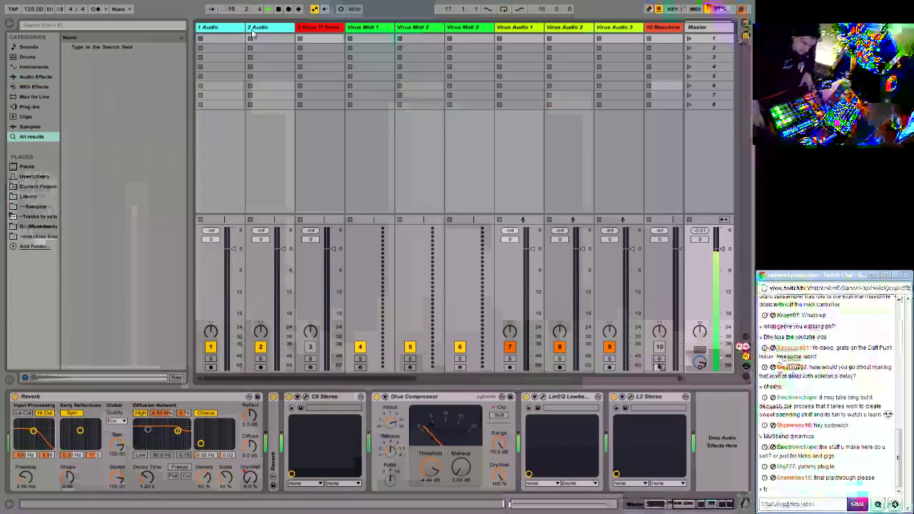
pyautogui.click(214, 38)
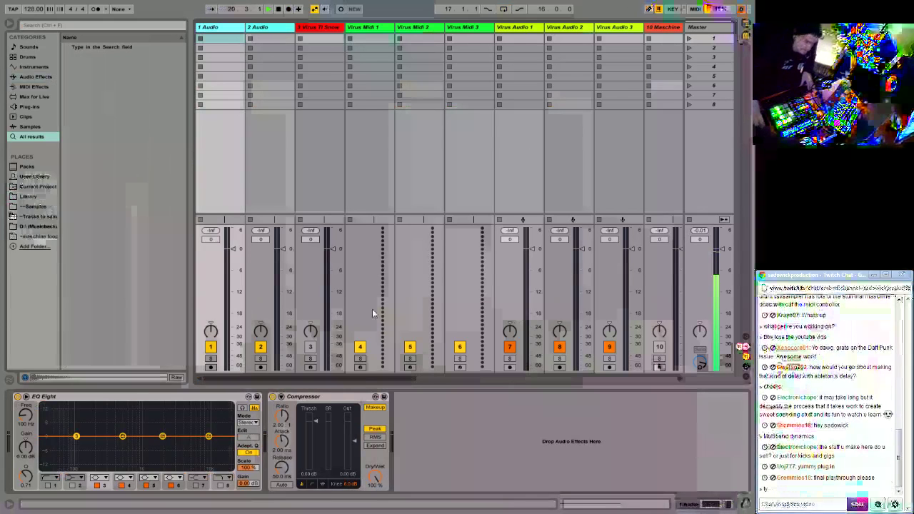
pyautogui.moveTo(356, 377); pyautogui.dragTo(621, 378)
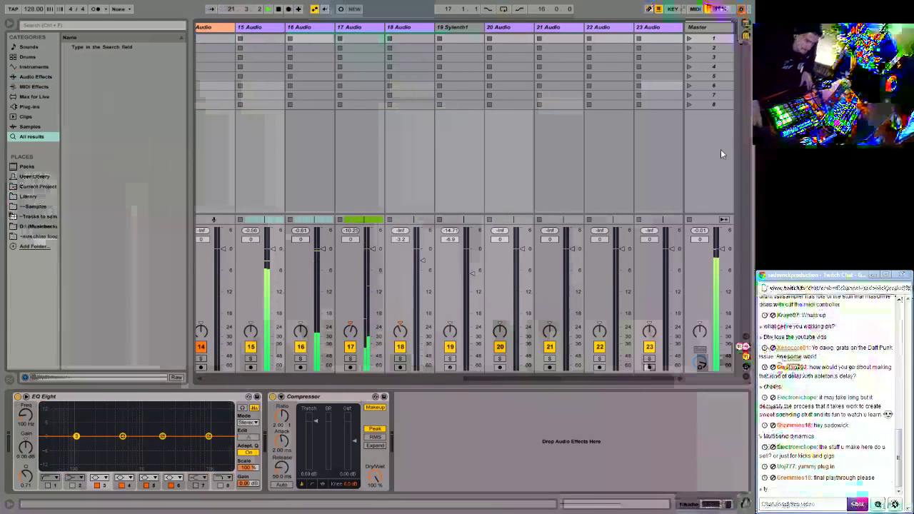
pyautogui.keyDown('shift'); pyautogui.click(646, 27); pyautogui.keyUp('shift')
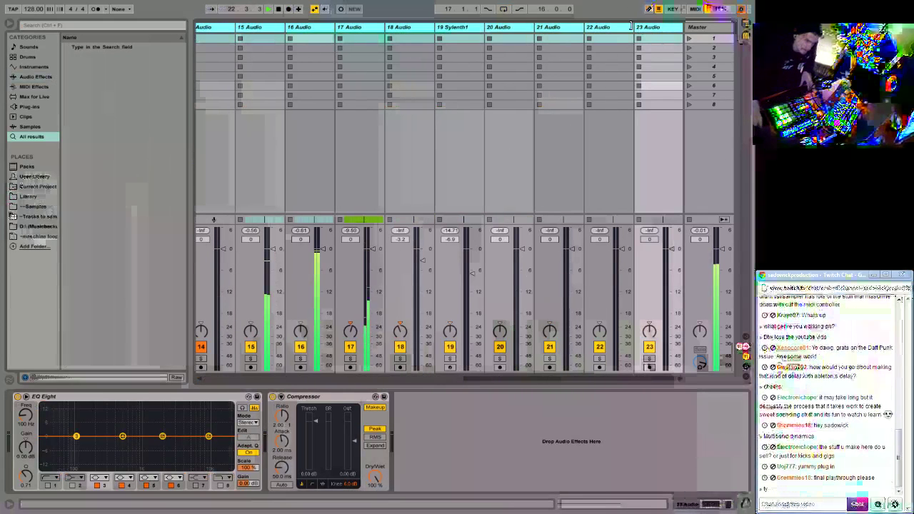
pyautogui.moveTo(631, 26); pyautogui.dragTo(514, 43)
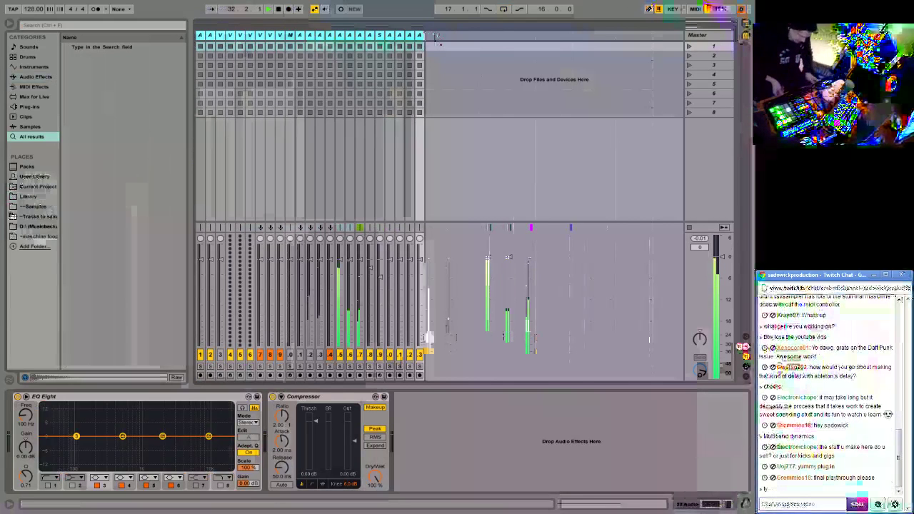
# Switch to the Twitch chat window and send the message "what should I do after this".
pyautogui.write('What should ')
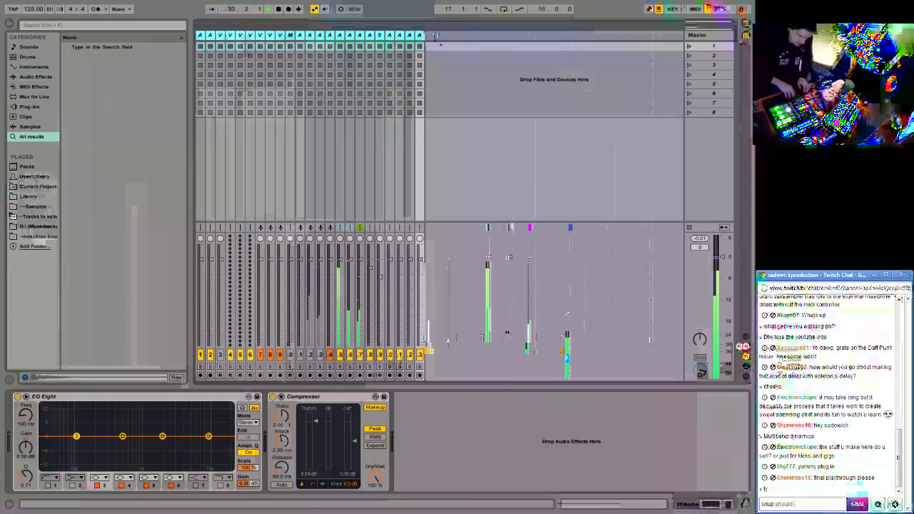
pyautogui.write('I do')
pyautogui.write(' al')
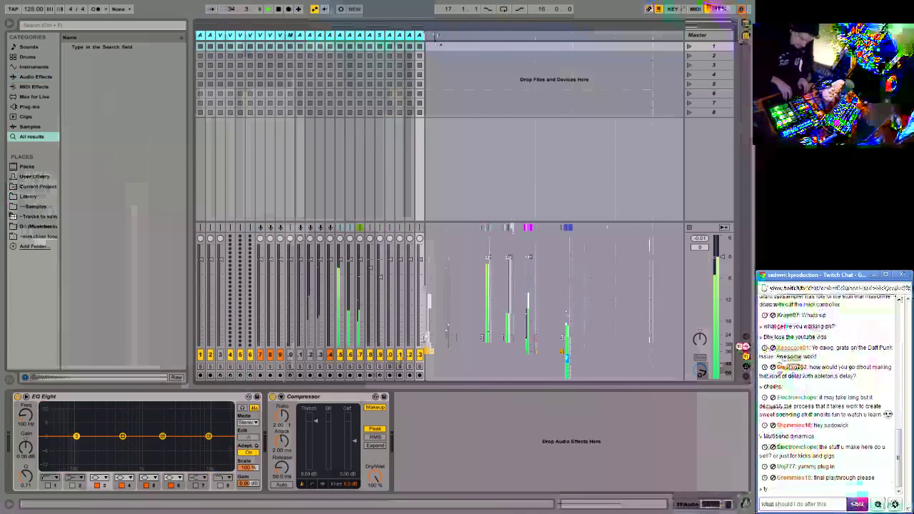
pyautogui.press('Return')
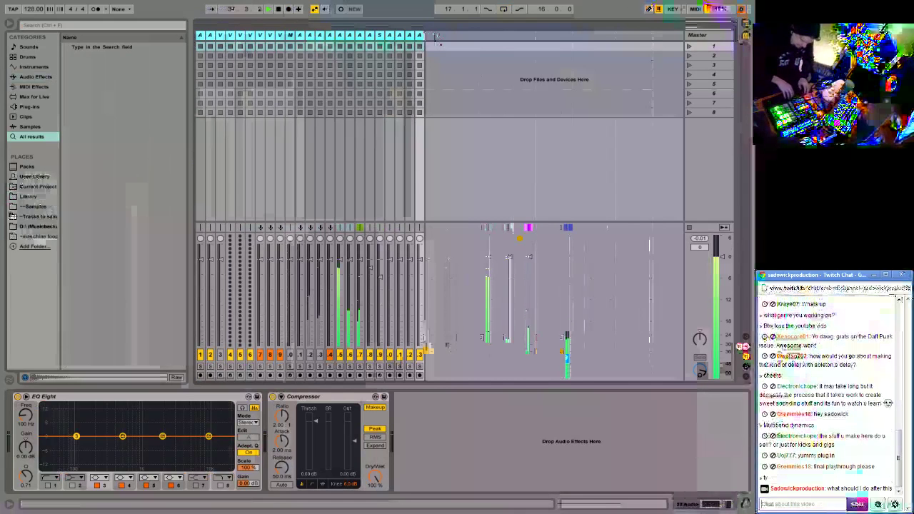
pyautogui.write('im relentl')
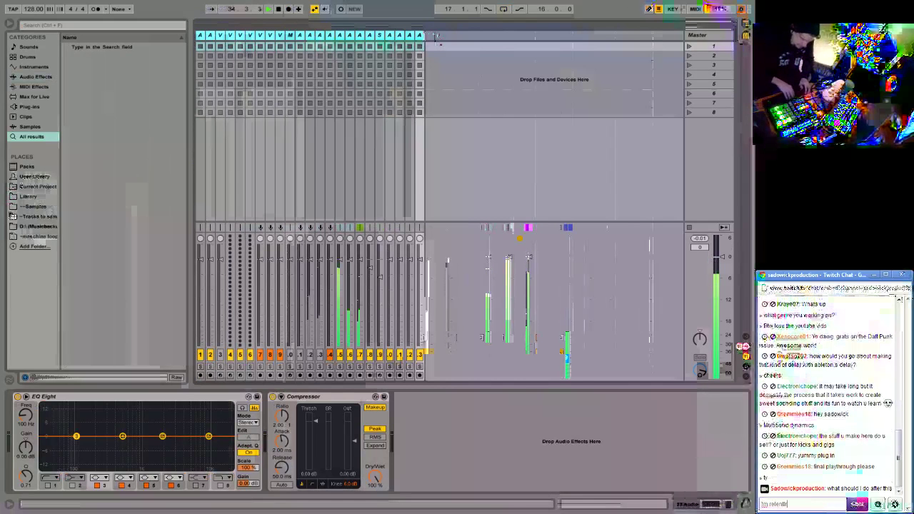
pyautogui.write('es')
pyautogui.hotkey('ctrl', 'BackSpace')
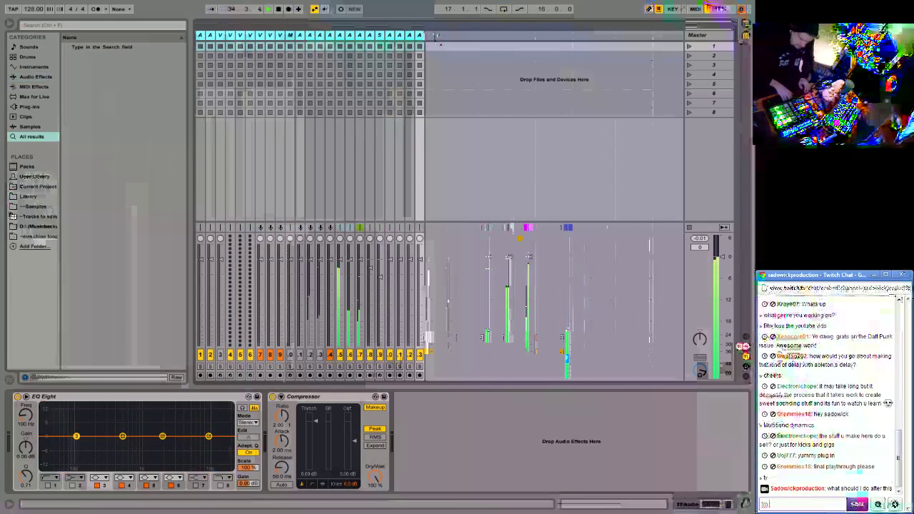
pyautogui.press('BackSpace')
pyautogui.press('BackSpace')
pyautogui.write('reques')
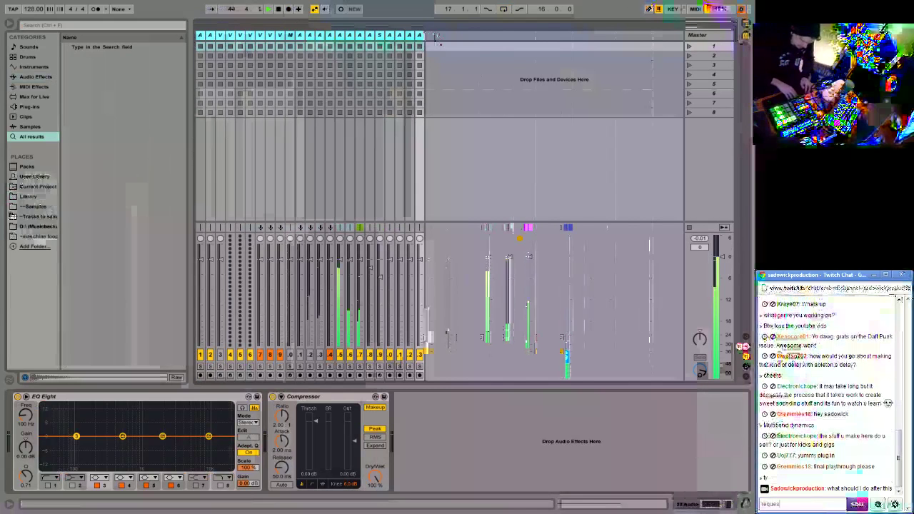
pyautogui.write('t a genre')
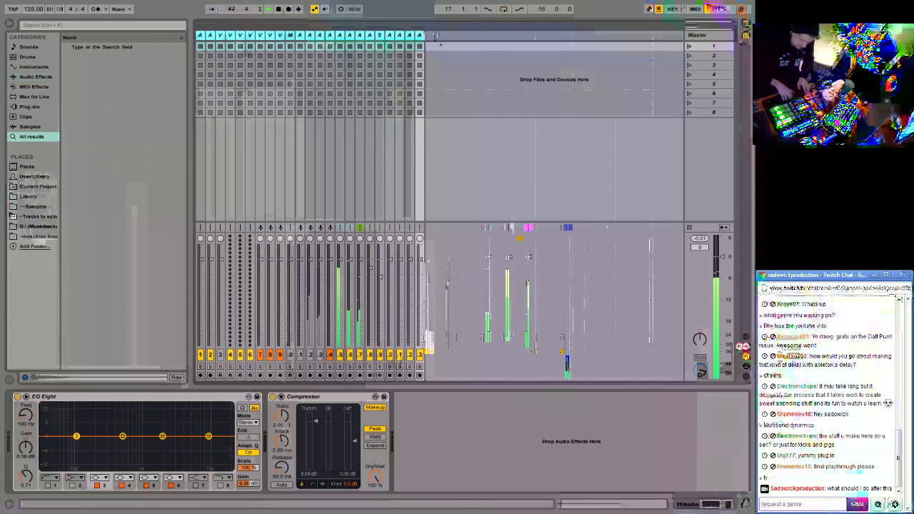
pyautogui.press('BackSpace')
pyautogui.press('BackSpace')
pyautogui.press('BackSpace')
pyautogui.press('BackSpace')
pyautogui.press('BackSpace')
pyautogui.press('BackSpace')
pyautogui.press('BackSpace')
pyautogui.press('BackSpace')
pyautogui.press('BackSpace')
pyautogui.press('BackSpace')
pyautogui.press('BackSpace')
pyautogui.press('BackSpace')
pyautogui.press('BackSpace')
pyautogui.press('BackSpace')
pyautogui.press('BackSpace')
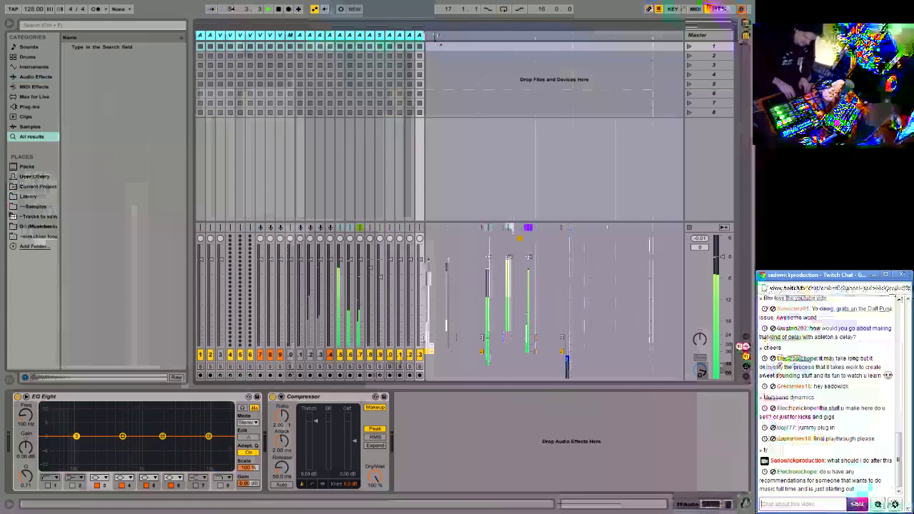
pyautogui.write('give')
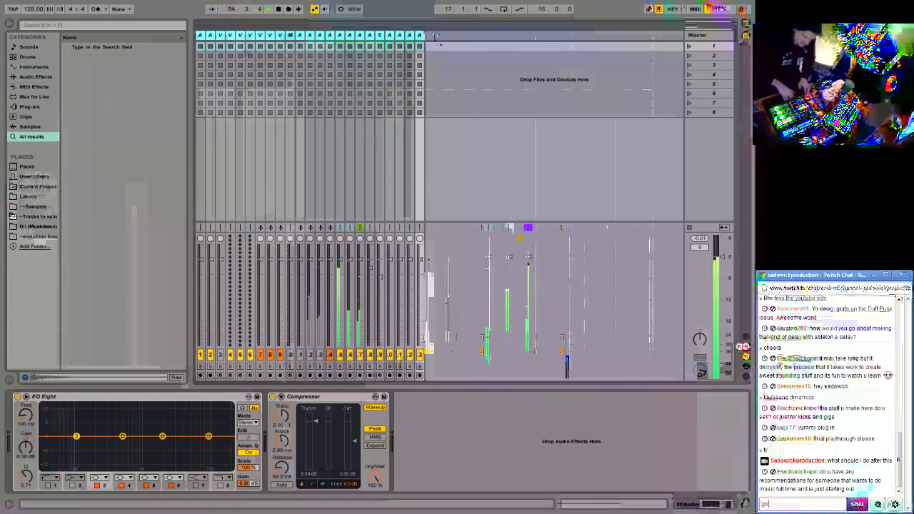
pyautogui.press('BackSpace')
pyautogui.press('BackSpace')
pyautogui.press('BackSpace')
pyautogui.press('BackSpace')
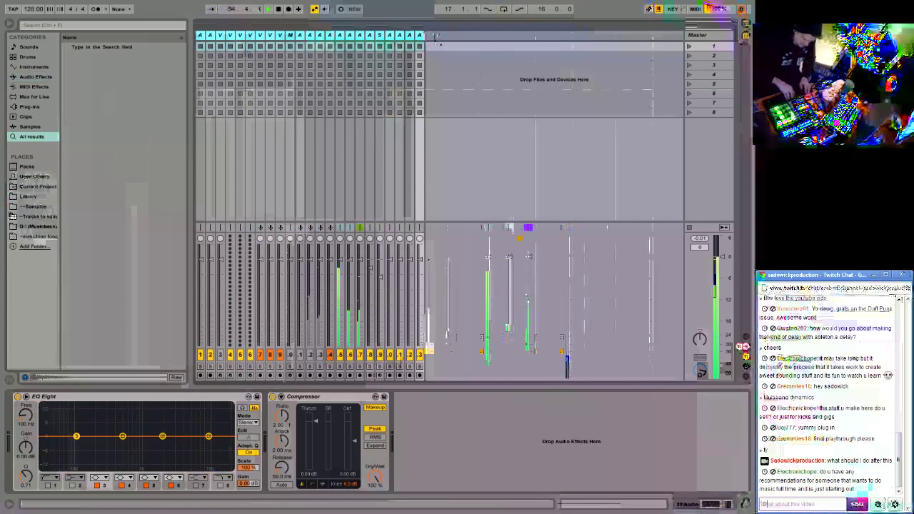
# Send the chat message "ill explain after the track".
pyautogui.write('Is a')
pyautogui.write('xplain afte')
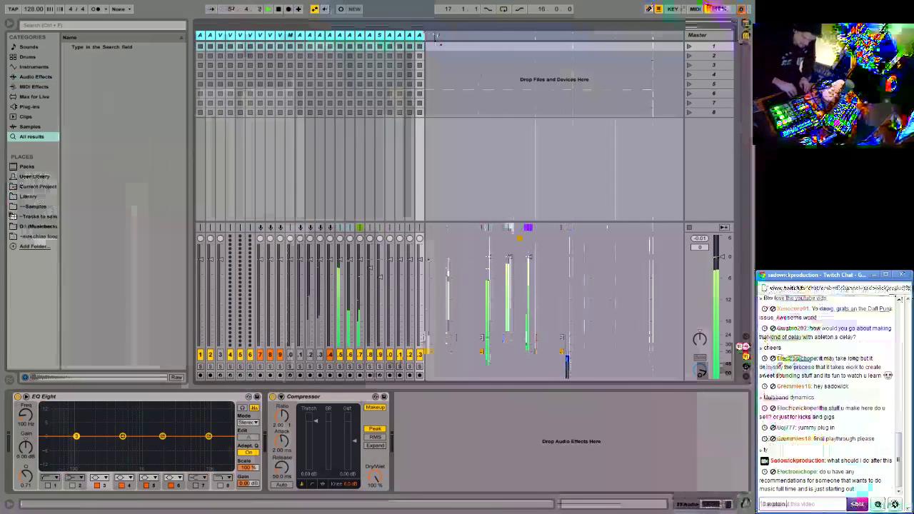
pyautogui.write('r the song')
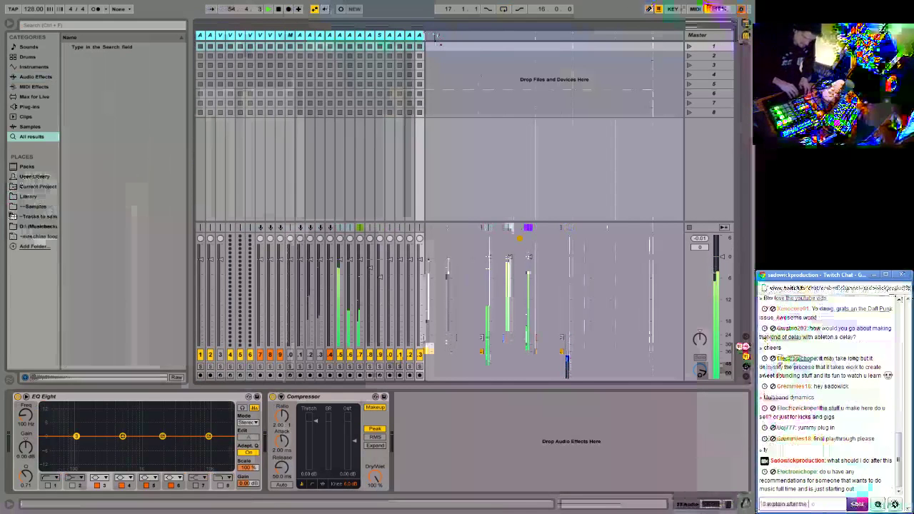
pyautogui.press('BackSpace')
pyautogui.press('BackSpace')
pyautogui.press('BackSpace')
pyautogui.press('BackSpace')
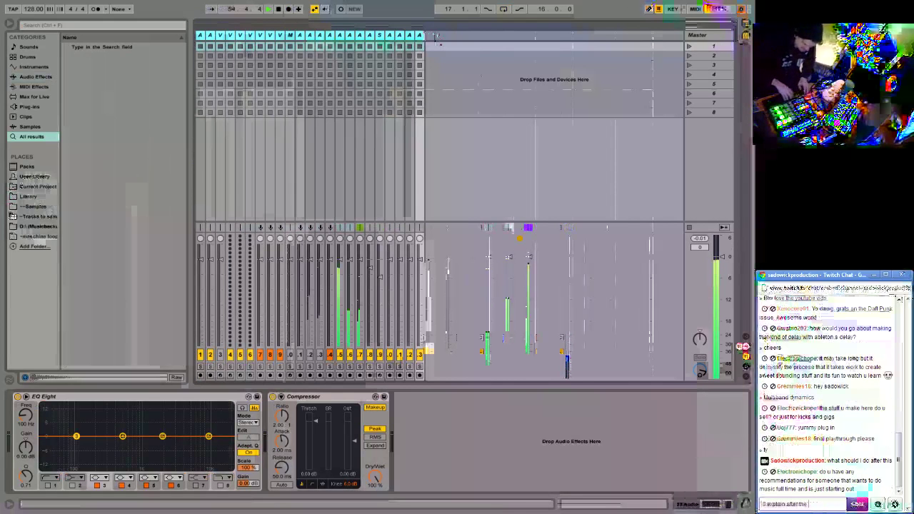
pyautogui.write('track')
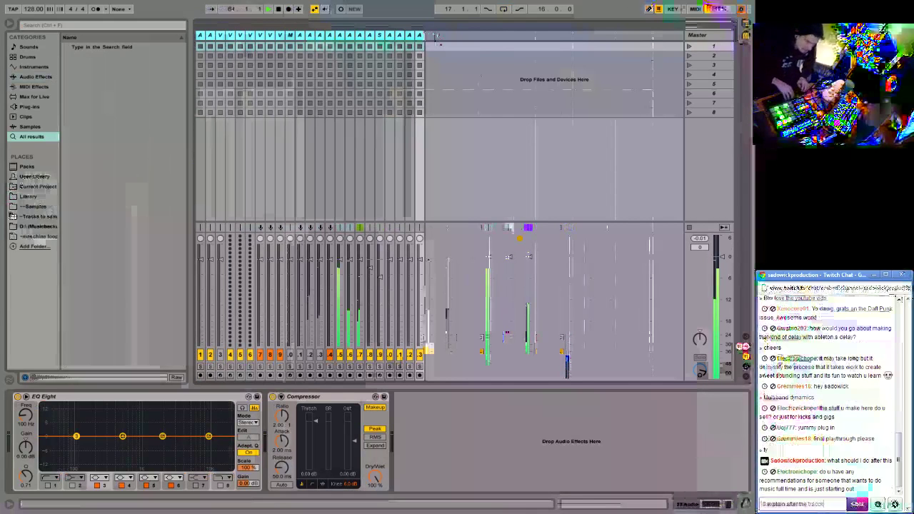
pyautogui.press('Return')
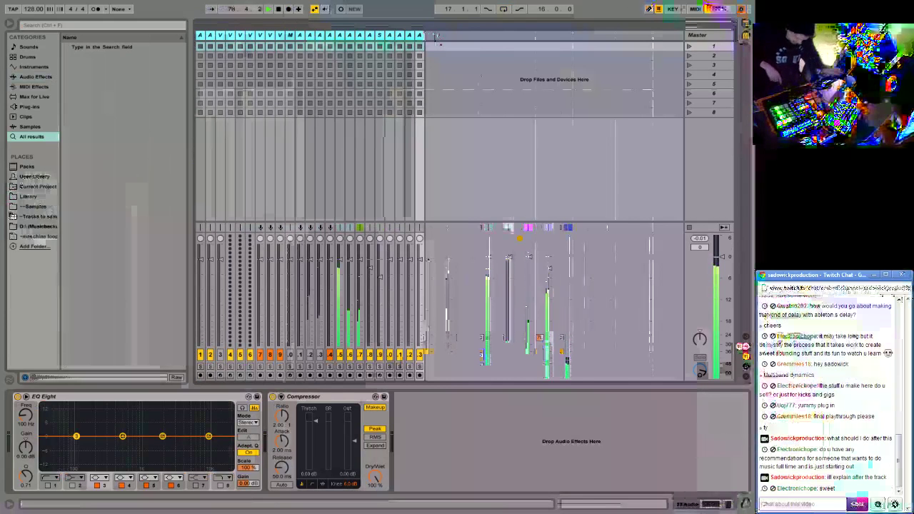
# Send the chat message "pretty much make music till your dick falls off".
pyautogui.write('i')
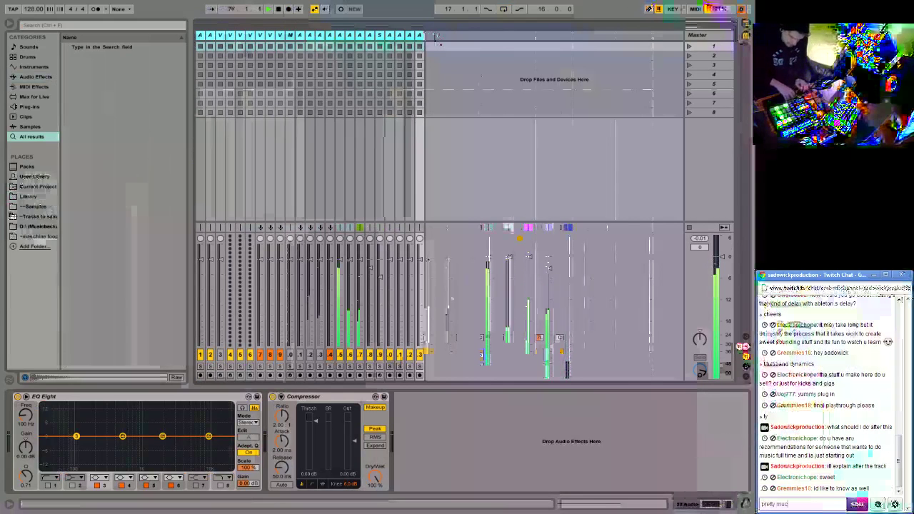
pyautogui.write('my live mu')
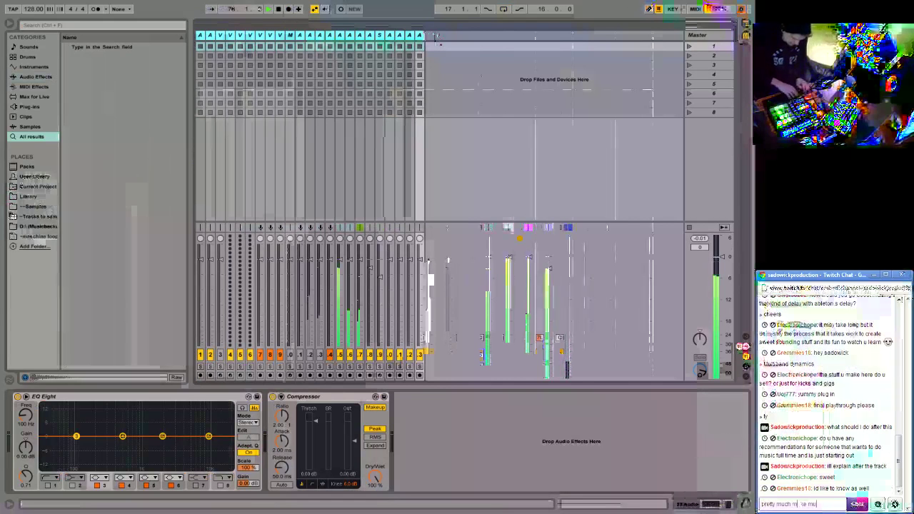
pyautogui.write('sic till y')
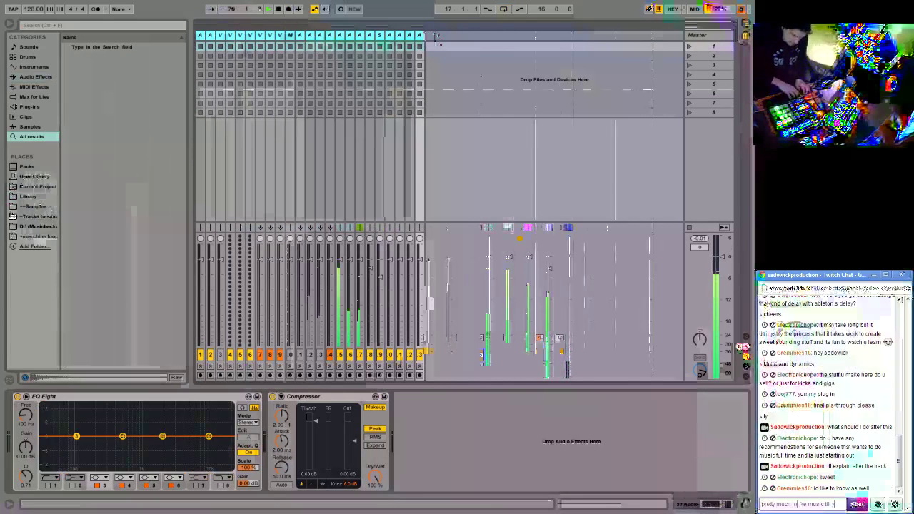
pyautogui.write('our dick falls o')
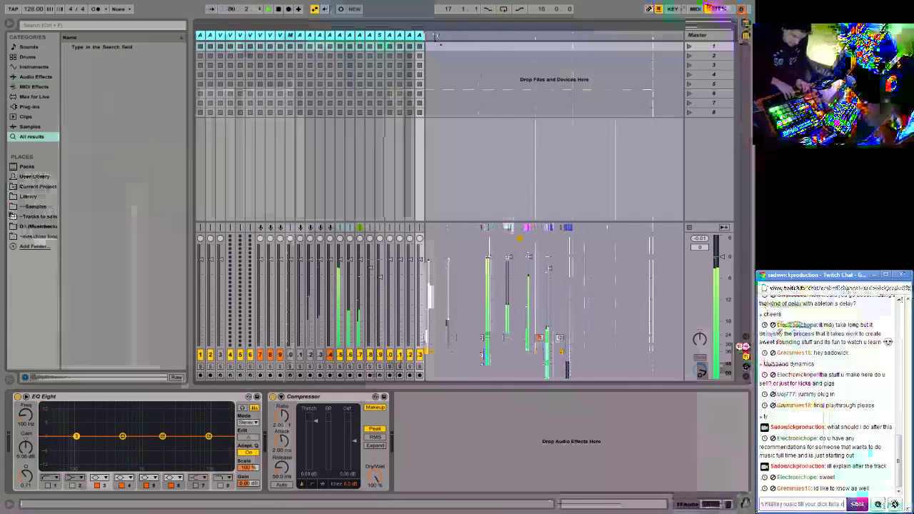
pyautogui.write('f')
pyautogui.press('Return')
# Send the chat message "its a lifelong dedication".
pyautogui.write('its a li')
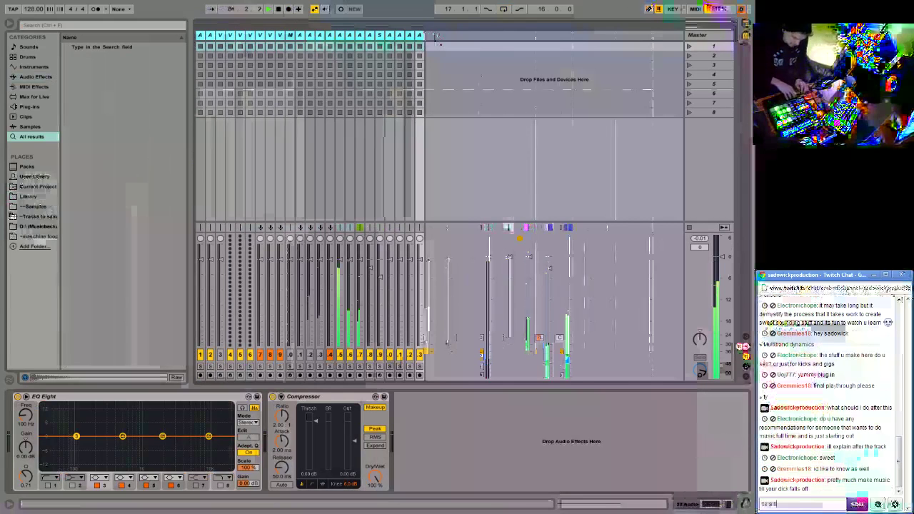
pyautogui.write('felong de')
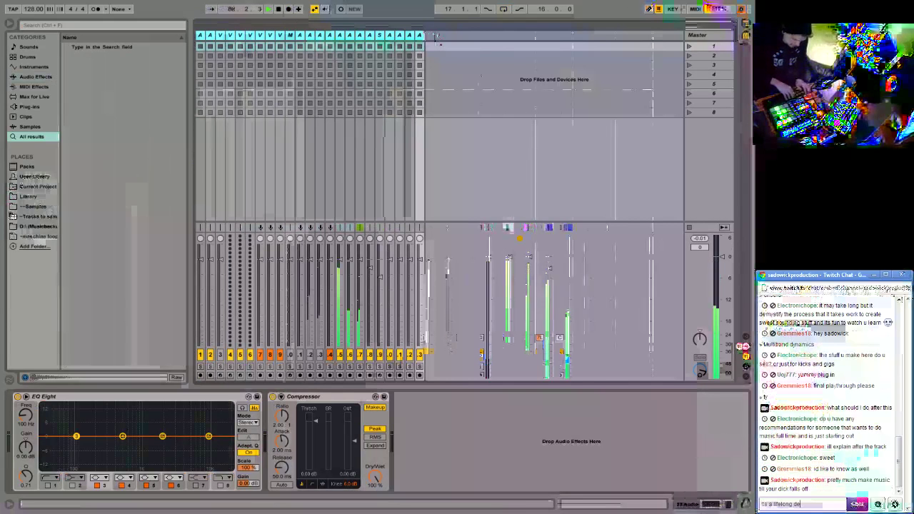
pyautogui.write('dication')
pyautogui.press('Return')
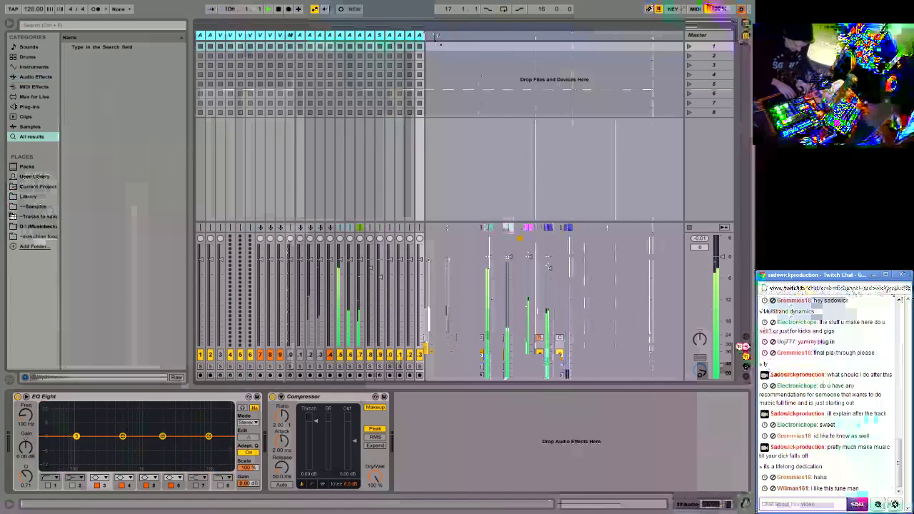
# Send the chat message "that track is peaking, ill have to fix that later".
pyautogui.write('the track is')
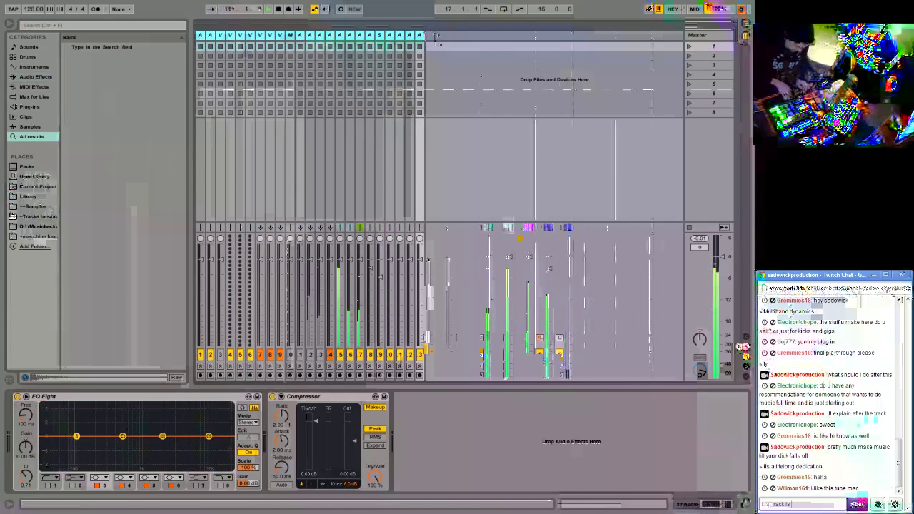
pyautogui.write(' peaking')
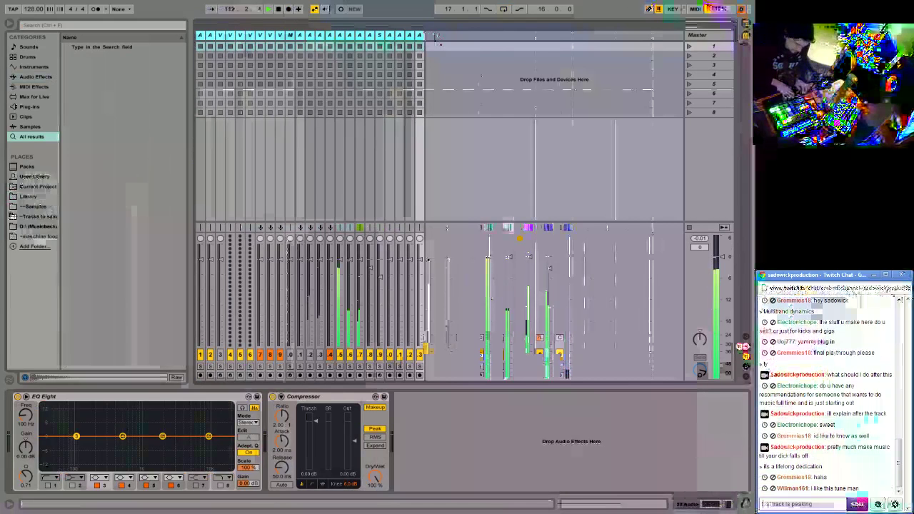
pyautogui.write('. Ill h')
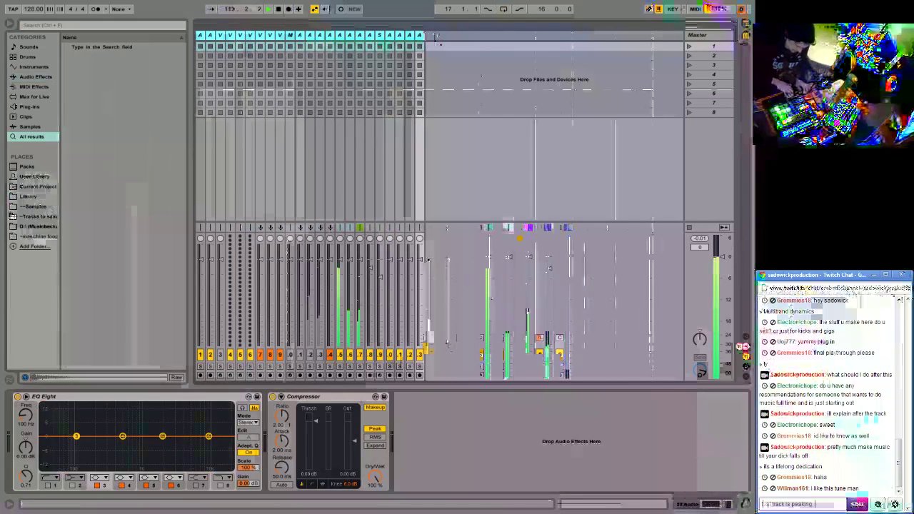
pyautogui.write('ave to fi')
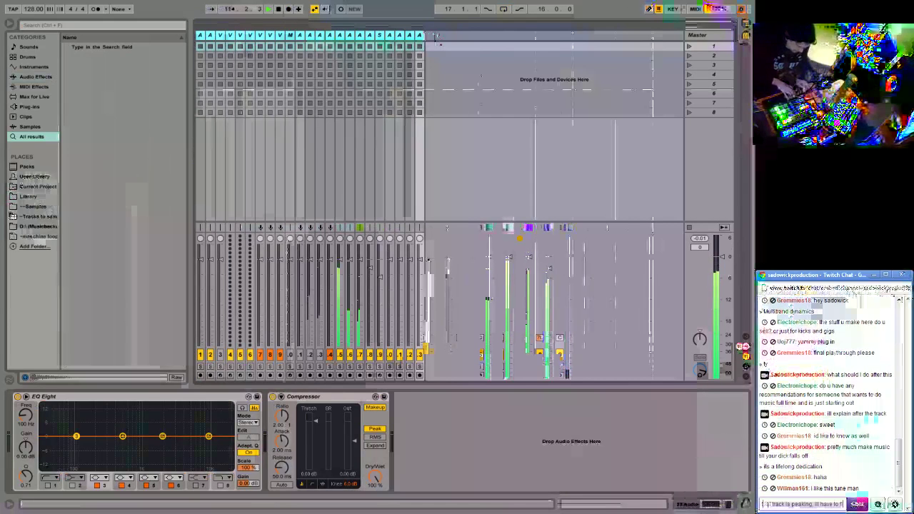
pyautogui.write('x that later')
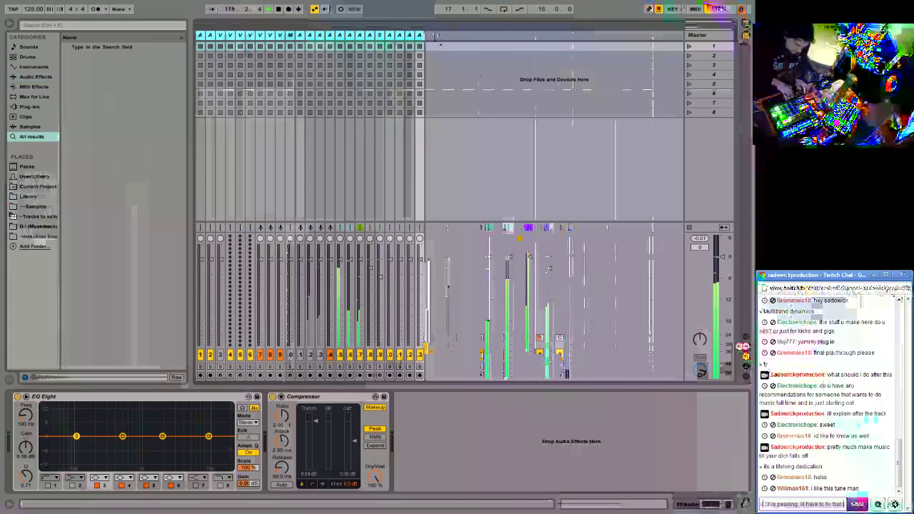
pyautogui.press('Return')
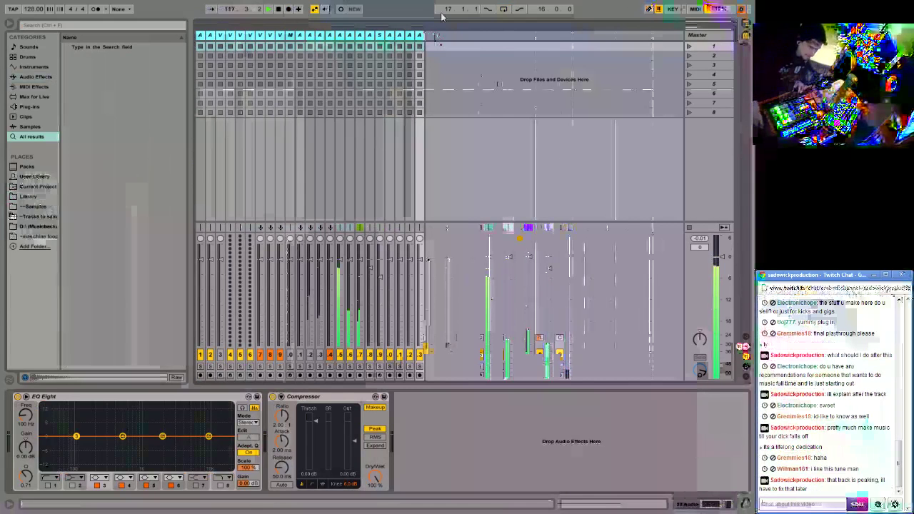
# Switch back to Ableton Live's Arrangement View and collapse the WaveShell-VST 9.2 folder in the plug-in list.
pyautogui.click(431, 266)
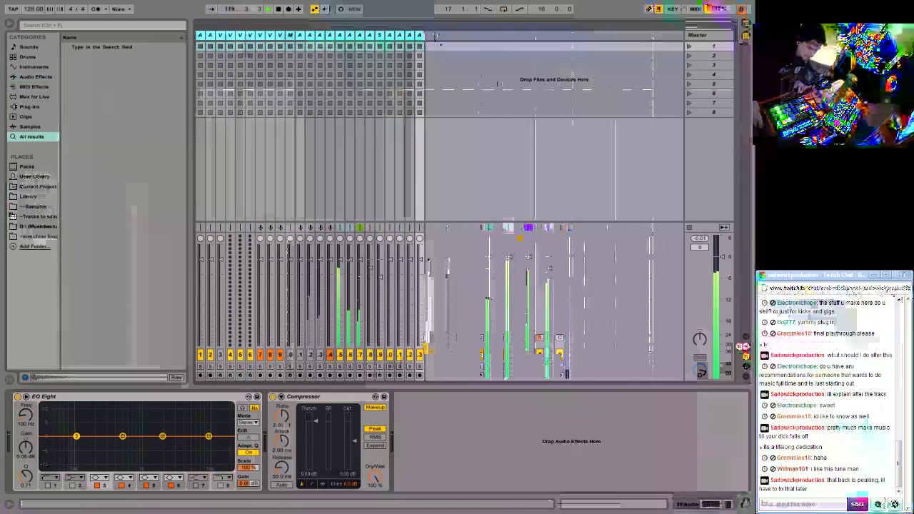
pyautogui.press('Tab')
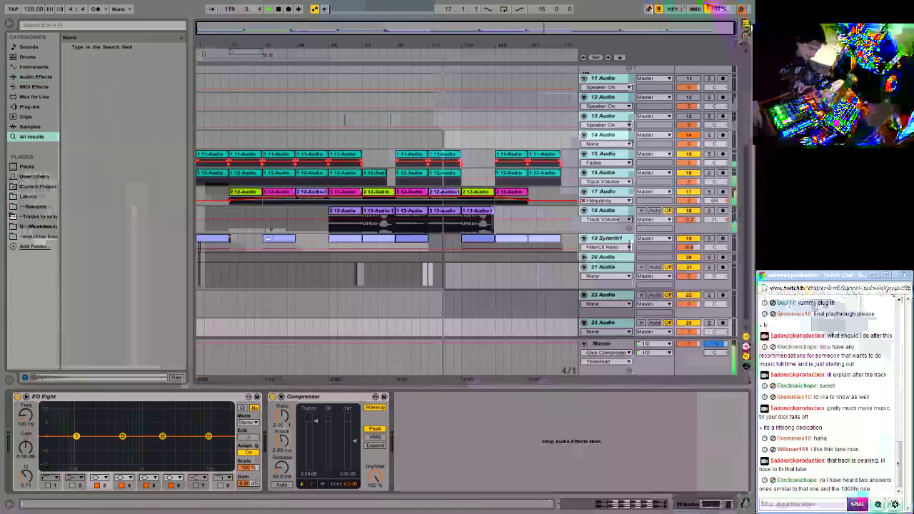
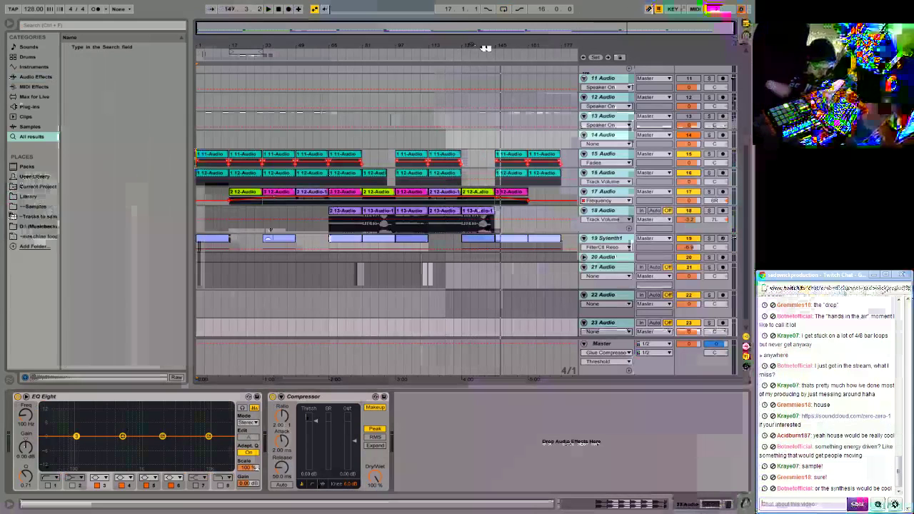
pyautogui.click(29, 107)
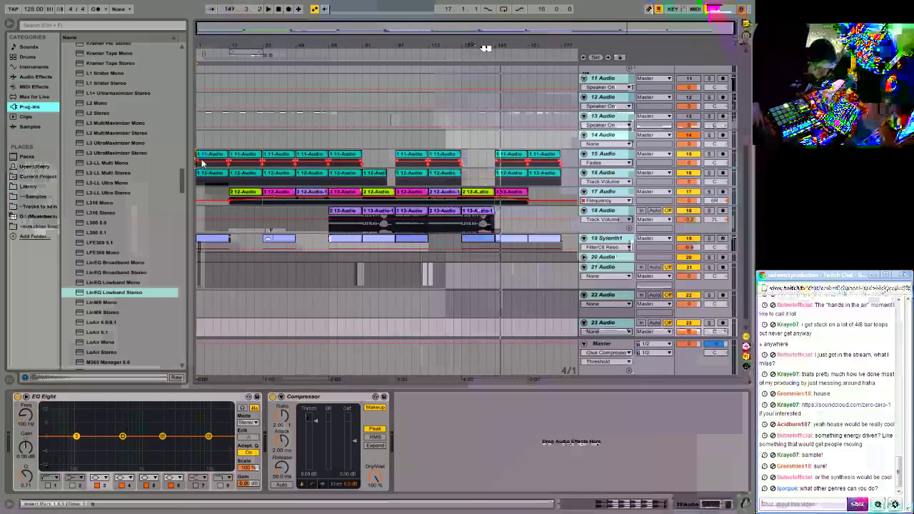
pyautogui.scroll(15, 122, 215)
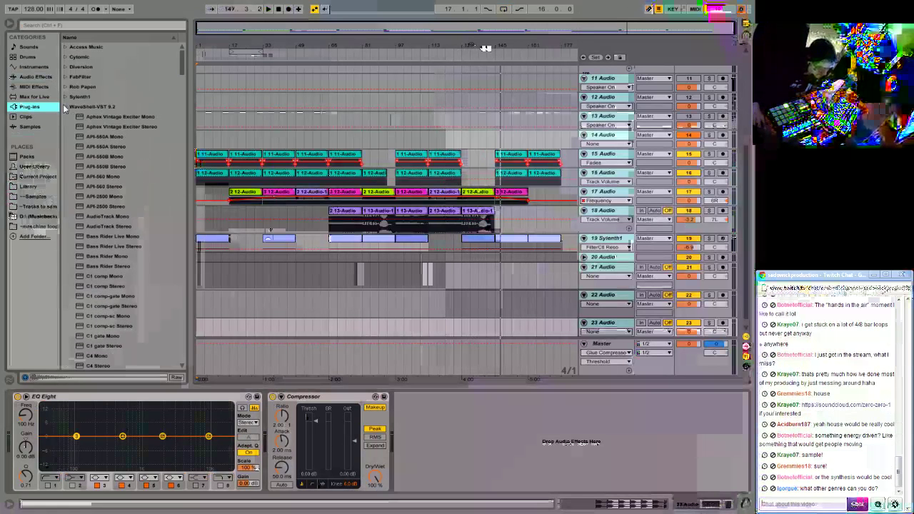
pyautogui.click(65, 107)
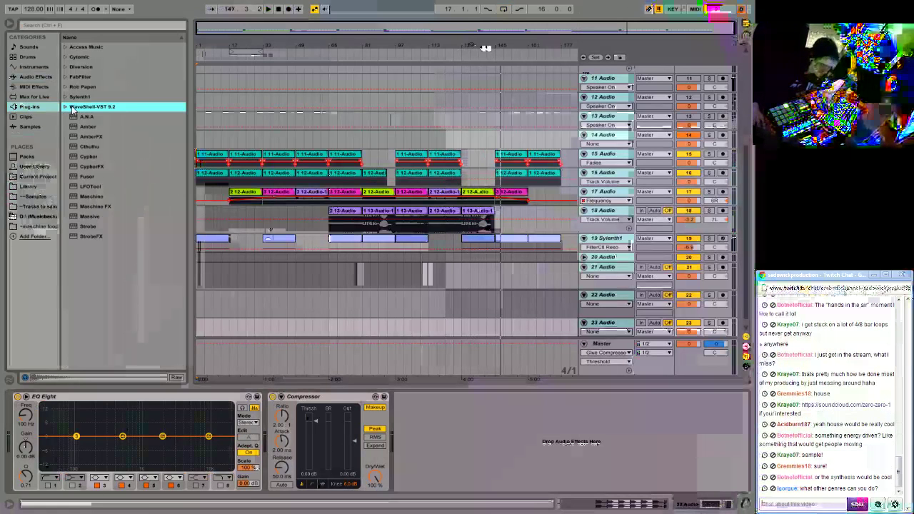
# In the Samples folder under Places, expand the midi folder and its bamford subfolder.
pyautogui.click(37, 197)
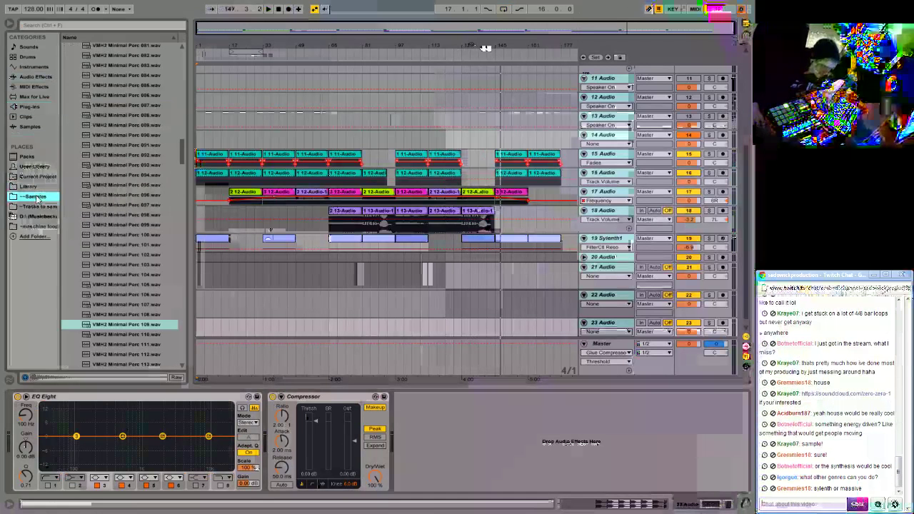
pyautogui.scroll(10, 180, 63)
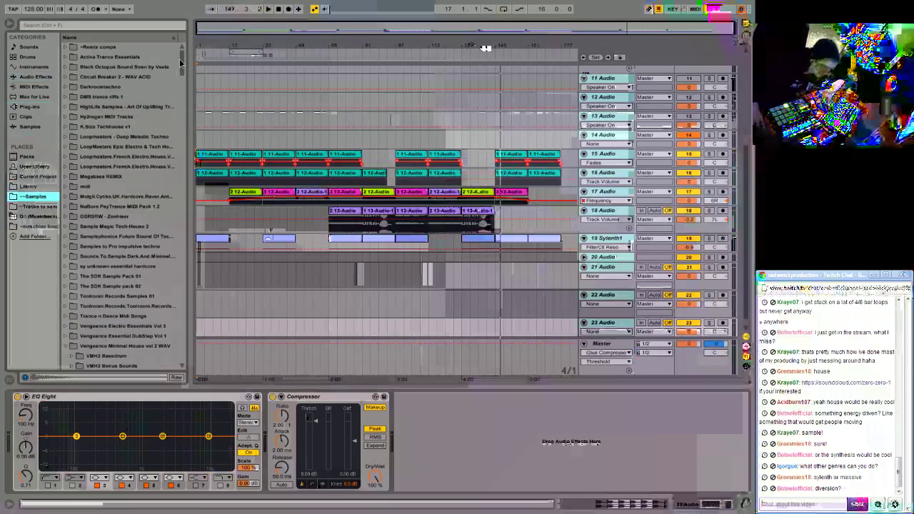
pyautogui.click(66, 186)
pyautogui.click(74, 207)
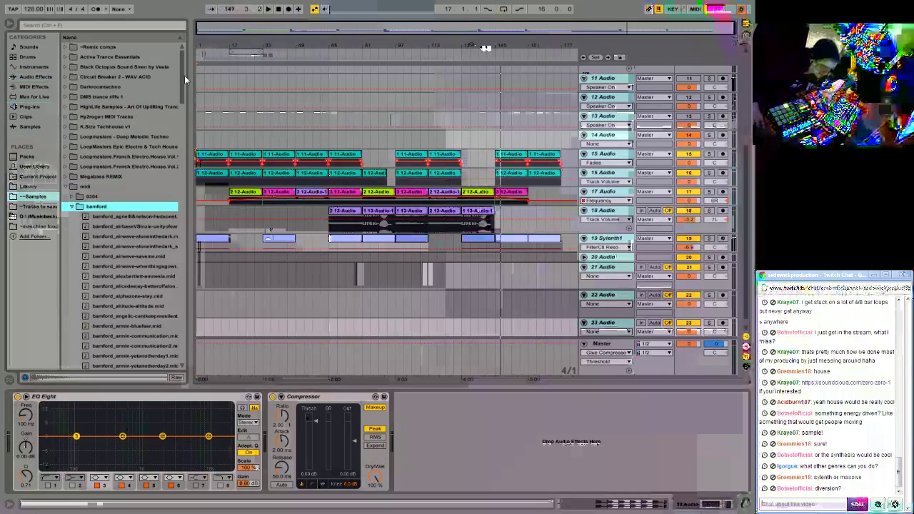
# Look through the MIDI files in the bamford folder, widening the browser to show more of the file names.
pyautogui.scroll(-5, 181, 104)
pyautogui.scroll(-3, 181, 105)
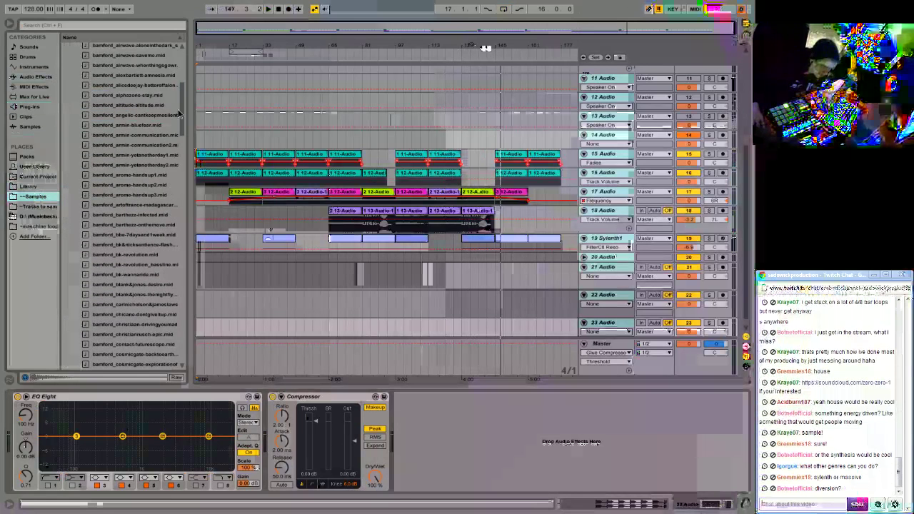
pyautogui.scroll(-3, 177, 113)
pyautogui.scroll(-1, 177, 124)
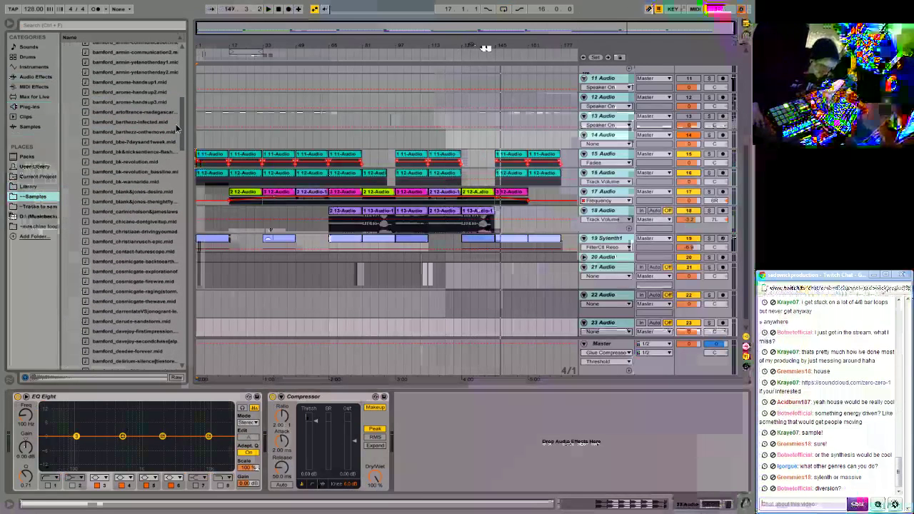
pyautogui.moveTo(187, 250); pyautogui.dragTo(197, 250)
pyautogui.scroll(5, 214, 257)
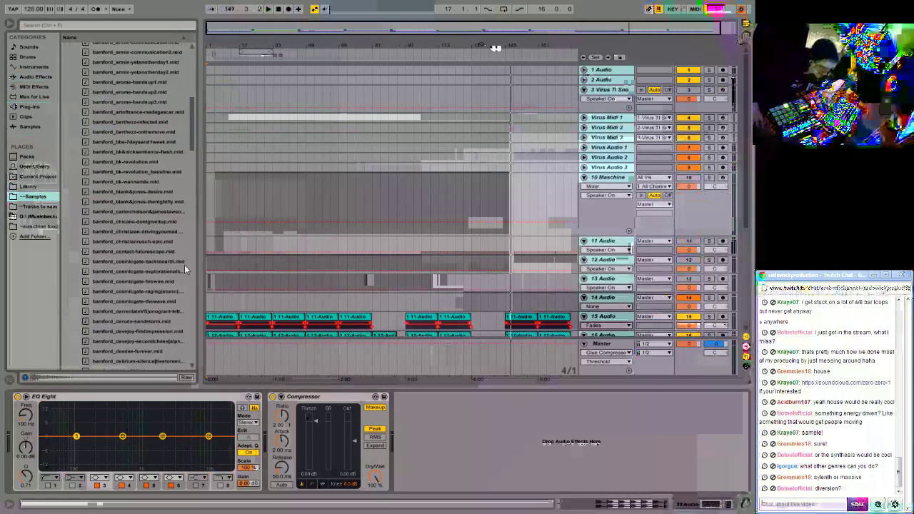
pyautogui.moveTo(189, 115); pyautogui.dragTo(191, 137)
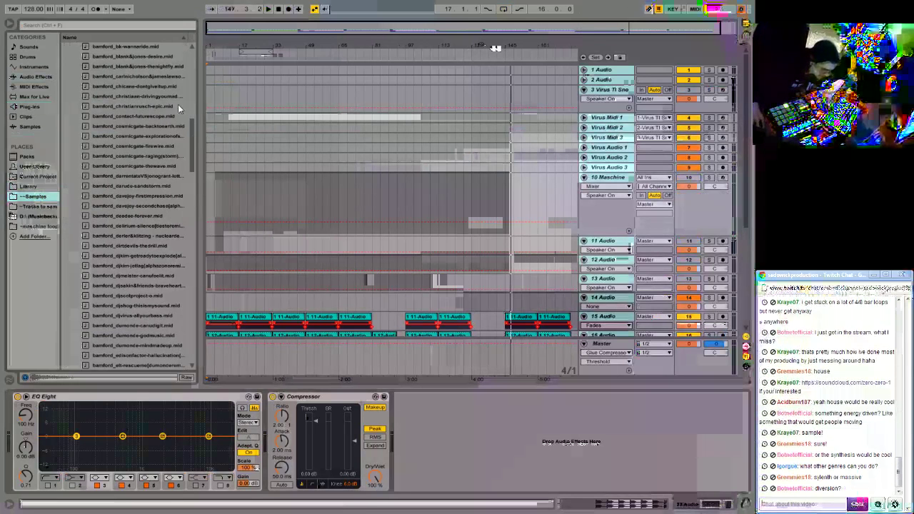
pyautogui.moveTo(192, 127); pyautogui.dragTo(179, 186)
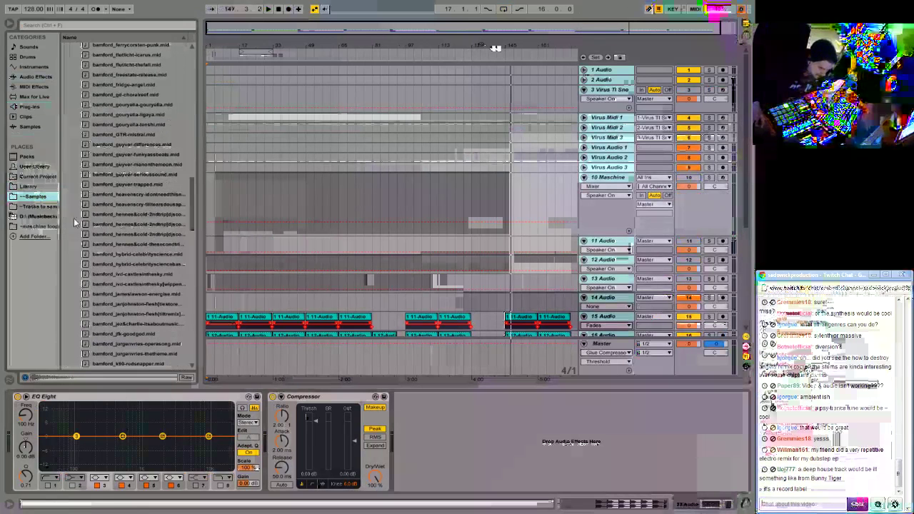
# Check the plug-in list, return to the Samples folder under Places, and collapse the bamford subfolder.
pyautogui.click(31, 107)
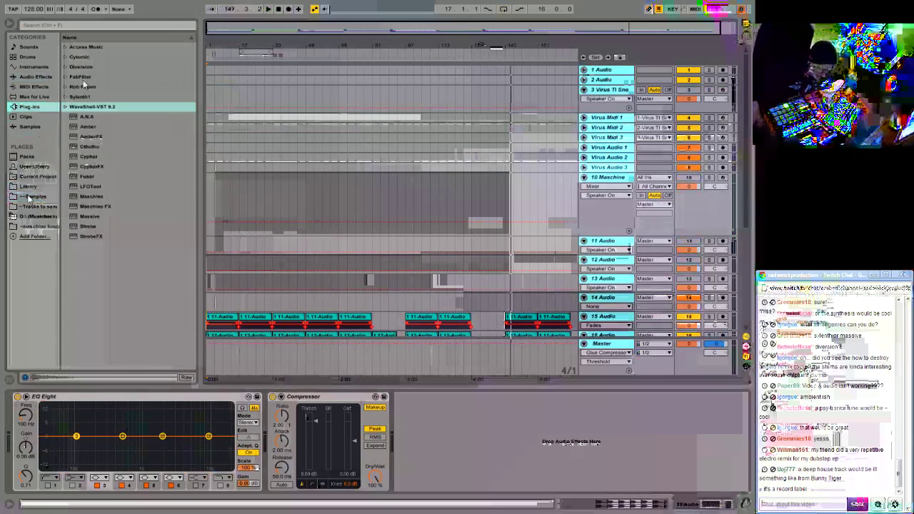
pyautogui.click(29, 197)
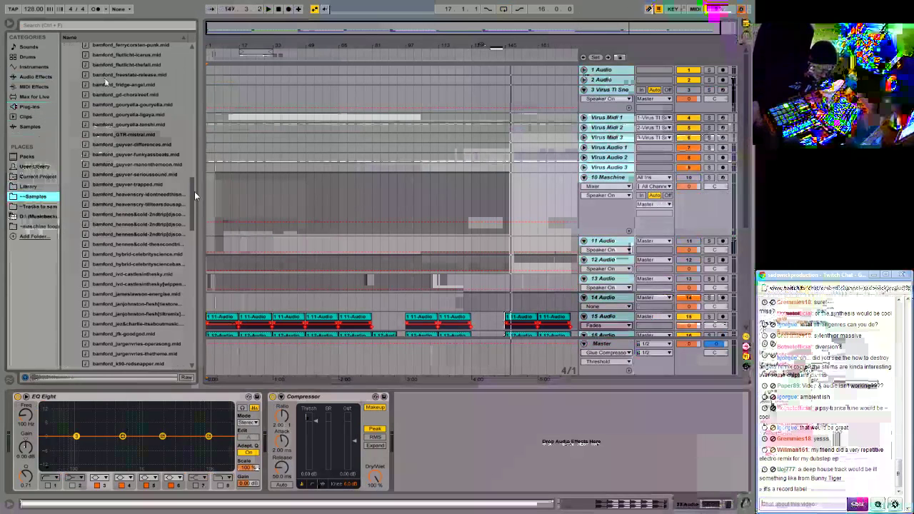
pyautogui.moveTo(194, 192); pyautogui.dragTo(194, 82)
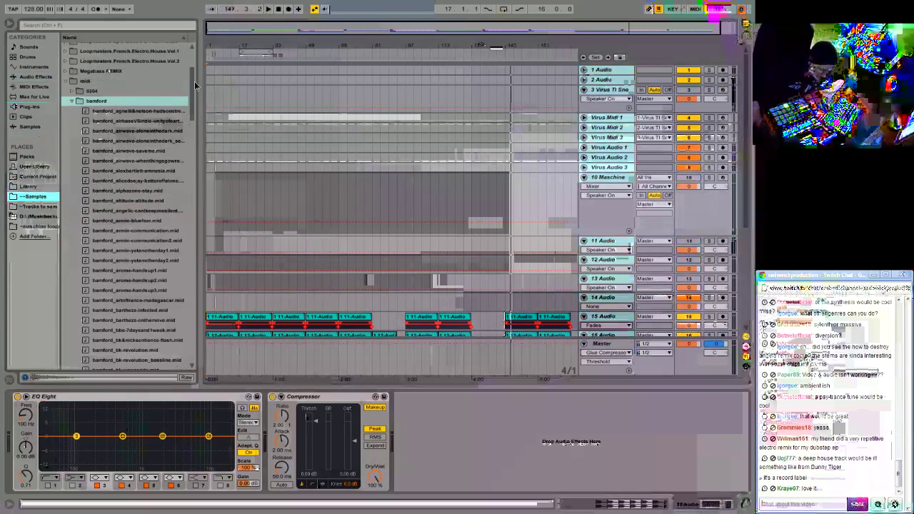
pyautogui.scroll(3, 194, 81)
pyautogui.click(72, 147)
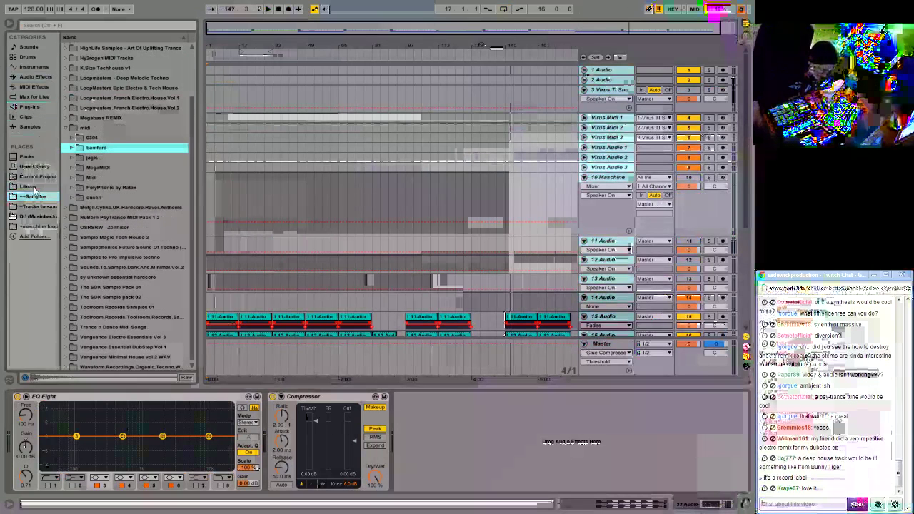